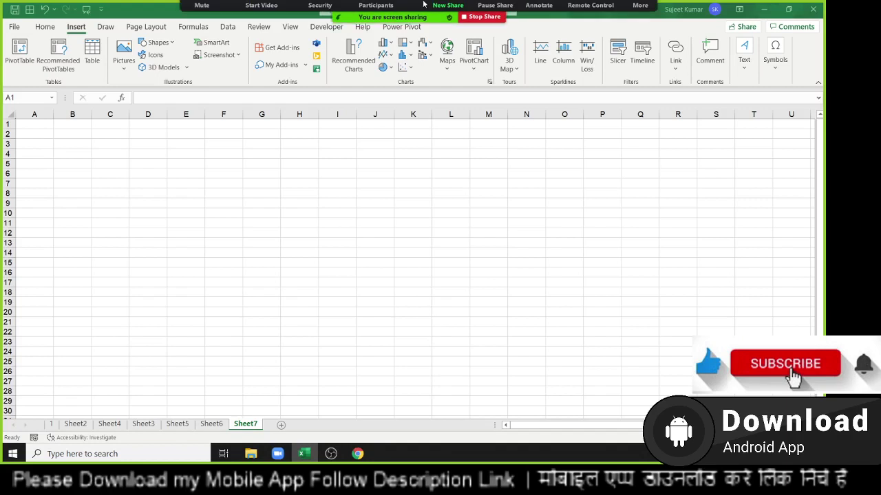
- Dismiss the meeting options and clear a trial 'Name' entry from A1
click(639, 13)
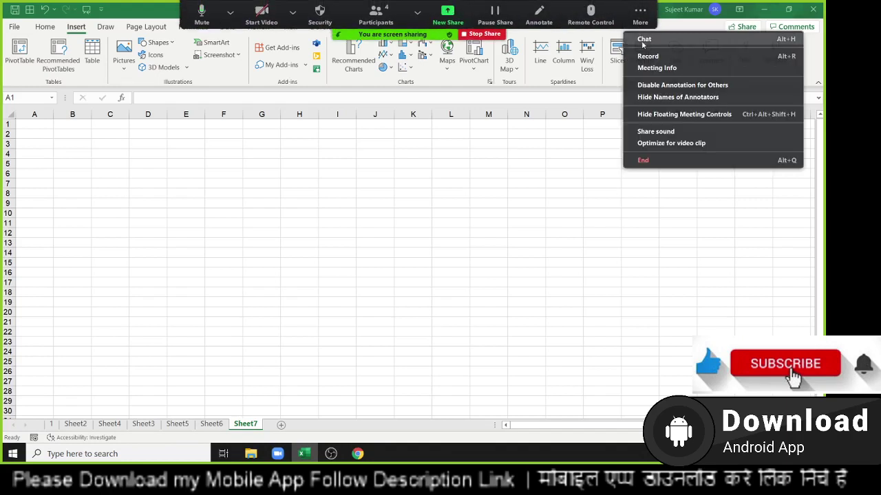
click(313, 151)
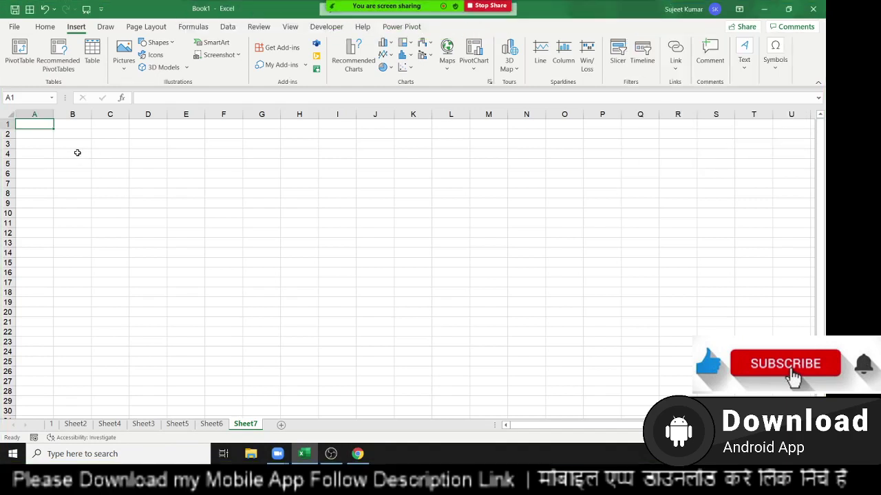
scroll(100, 184, up, 5)
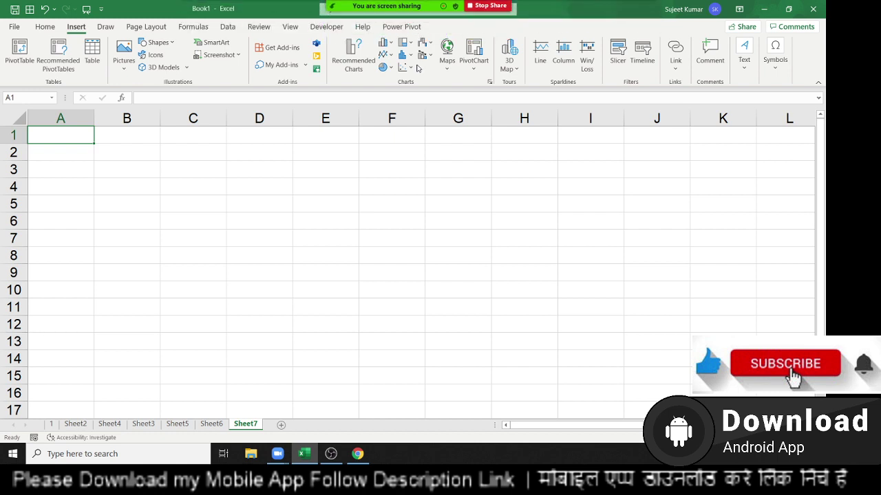
text(N)
text(ame)
key(Return)
key(Up)
key(Delete)
key(Down)
key(Right)
key(Down)
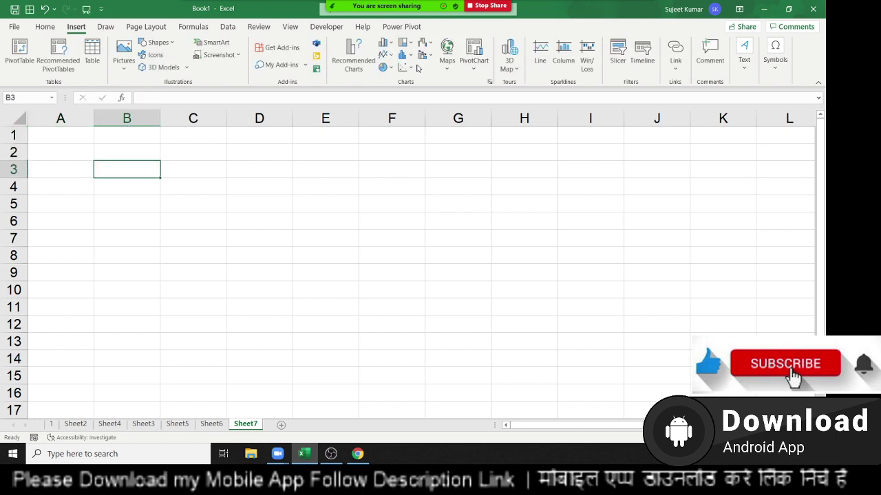
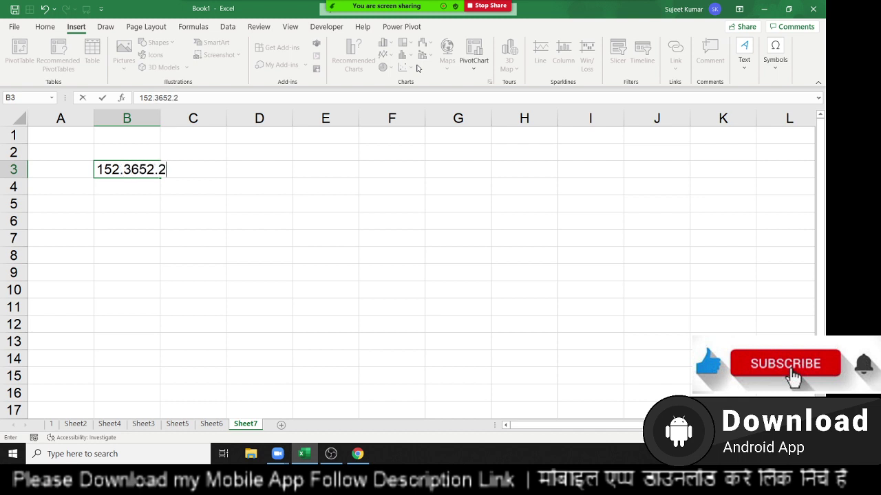
key(Return)
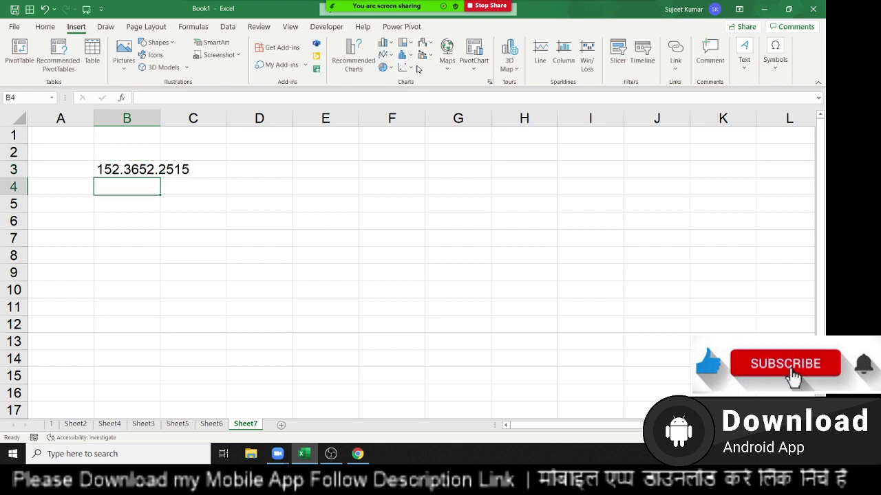
drag(164, 119, 196, 119)
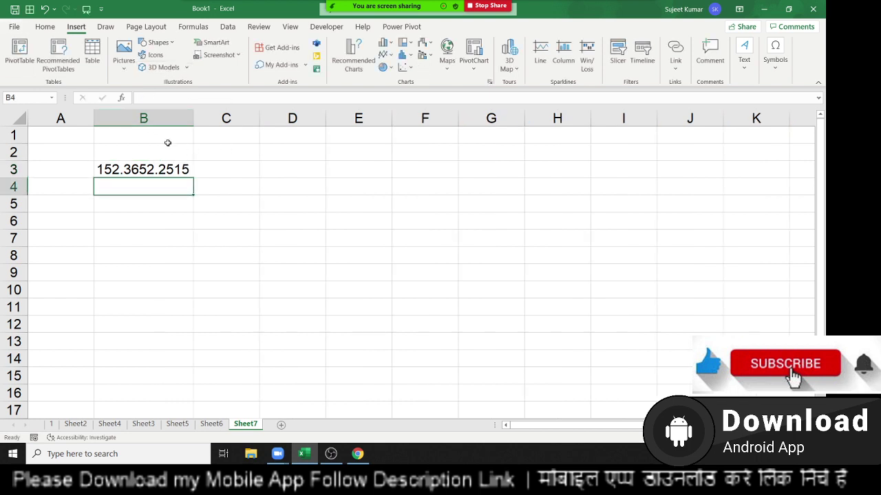
click(157, 204)
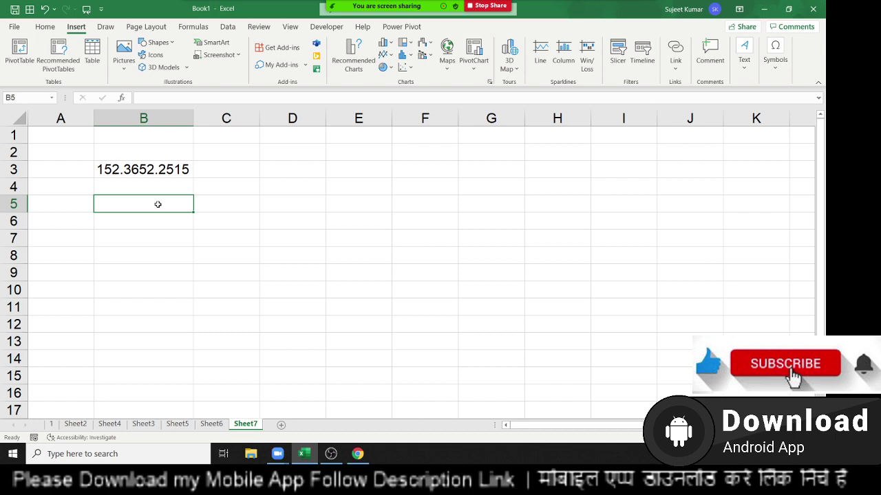
- Enter =LEFT(B3,3) in B5 to extract 152
text(=l)
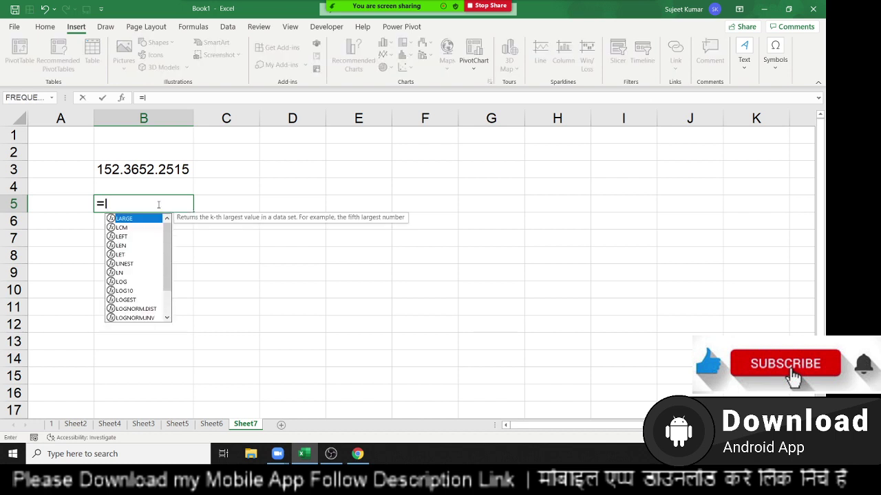
text(ef)
key(Tab)
key(Up)
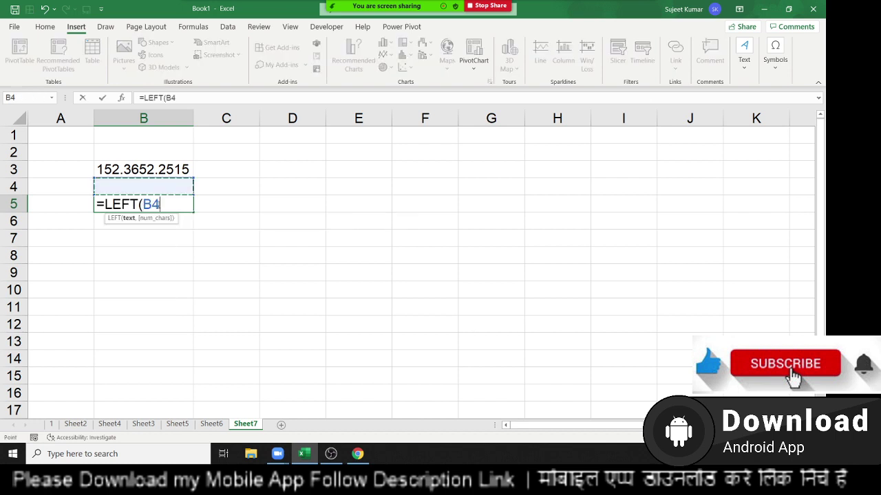
key(Up)
text(,)
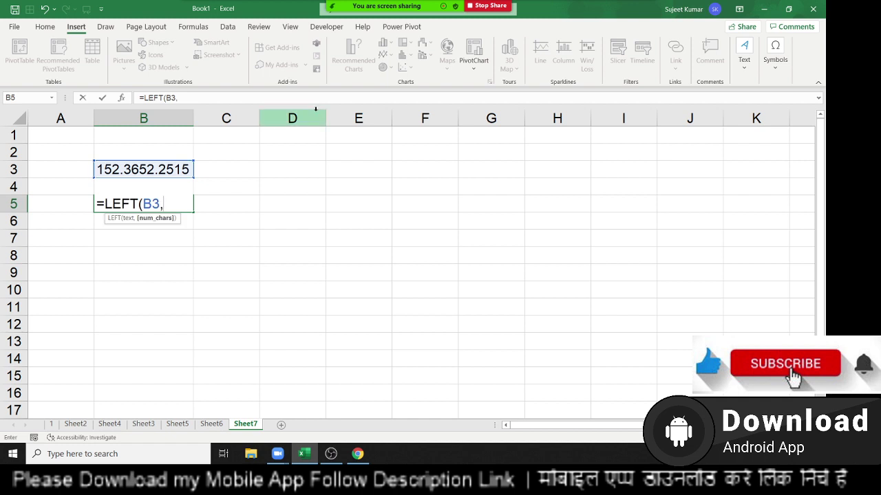
text(3)
key(Return)
key(Up)
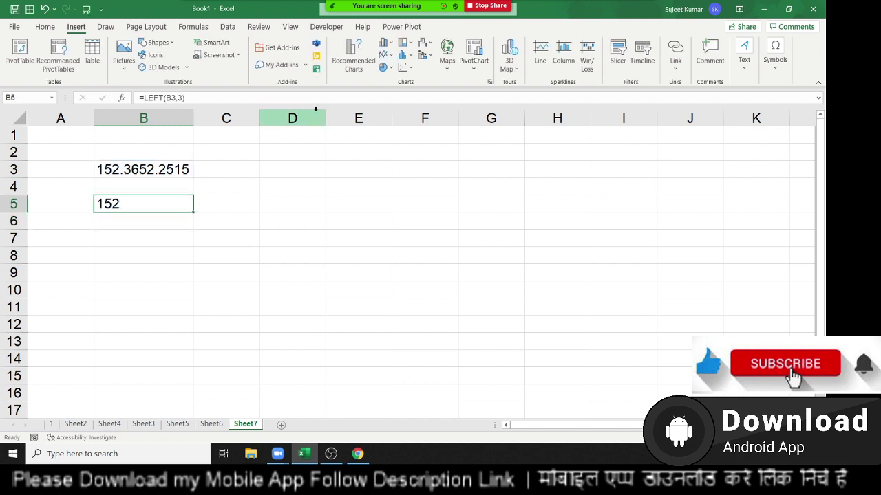
key(Right)
- Enter =MID(B3,5,4) in C5 to extract 3652
text(=mi)
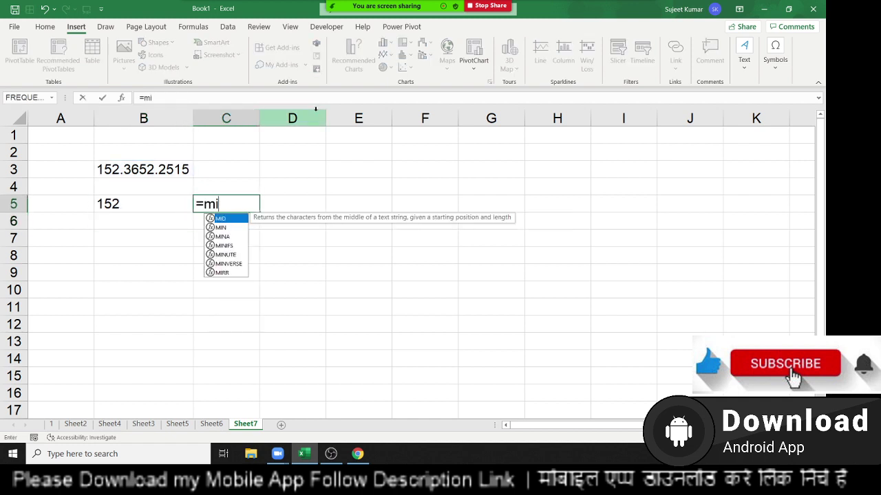
text(d()
key(Up)
key(Up)
key(Left)
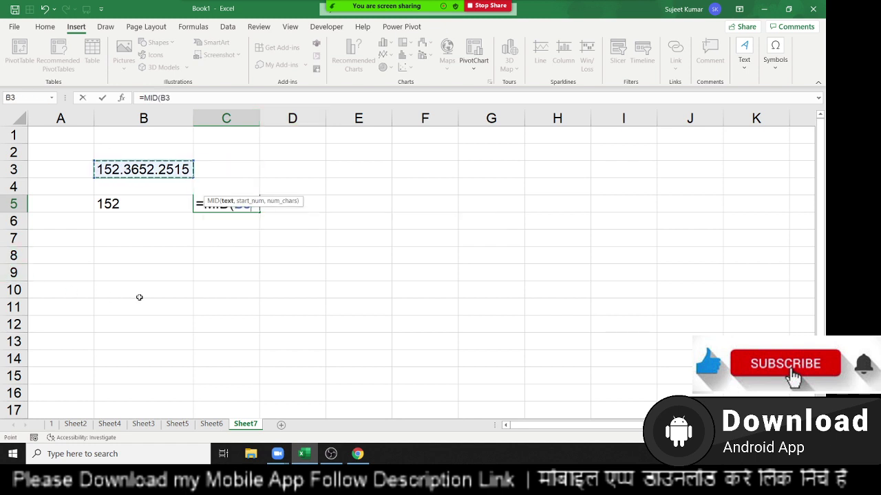
text(,)
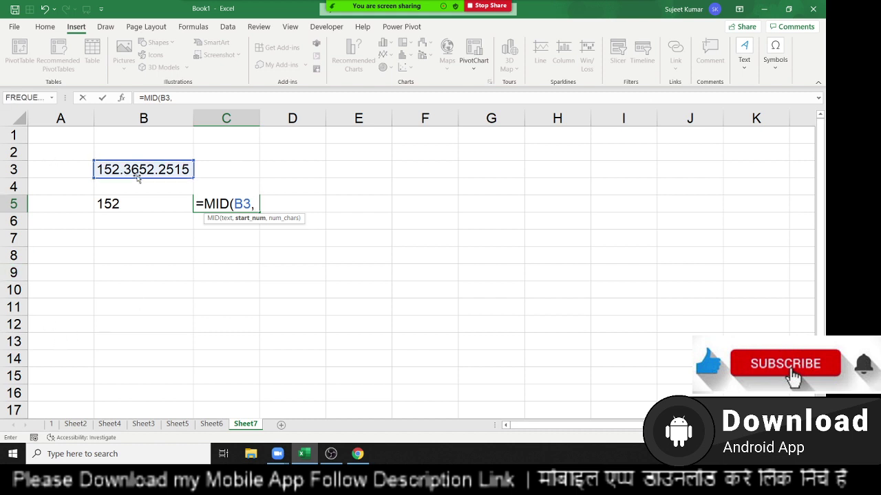
text(5,)
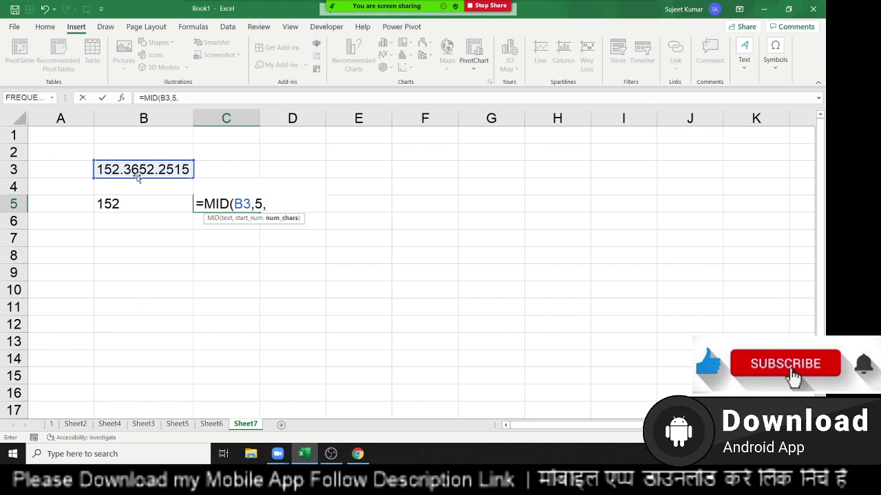
text(4)
key(Return)
key(Up)
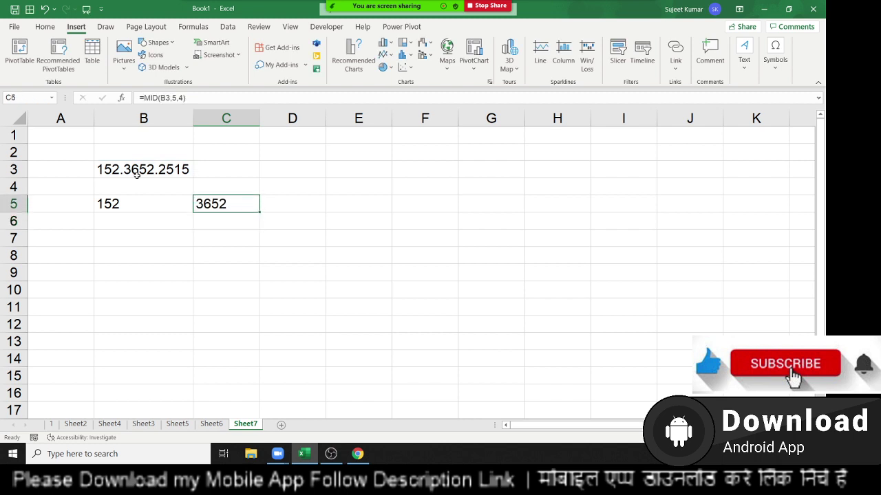
key(Right)
- Enter =RIGHT(B3,4) in D5 to extract 2515
text(=ri)
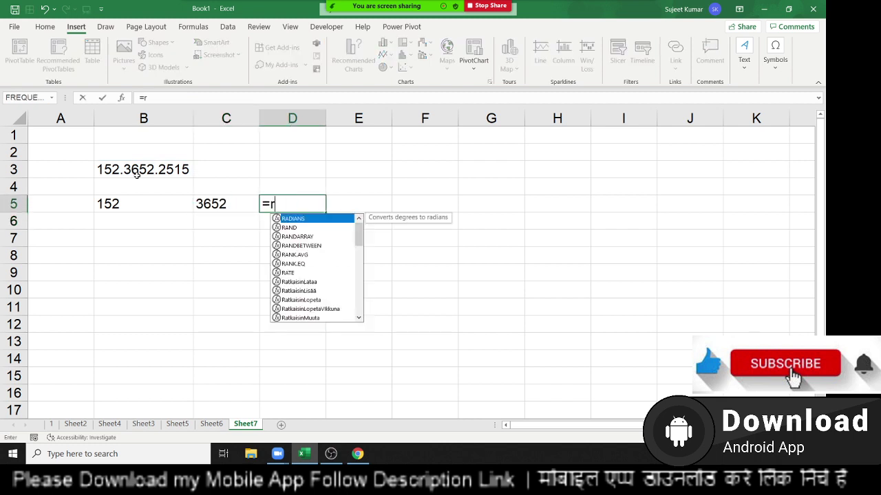
key(Tab)
key(Up)
key(Up)
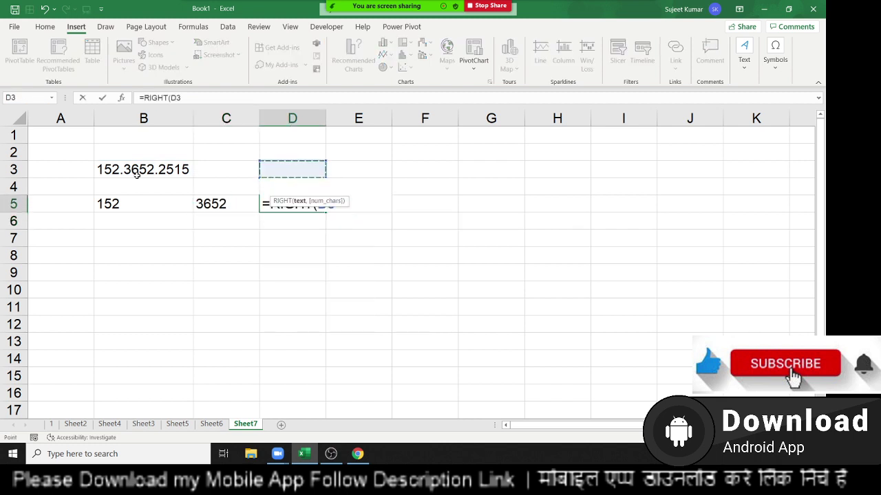
key(Left)
key(Left)
text(,)
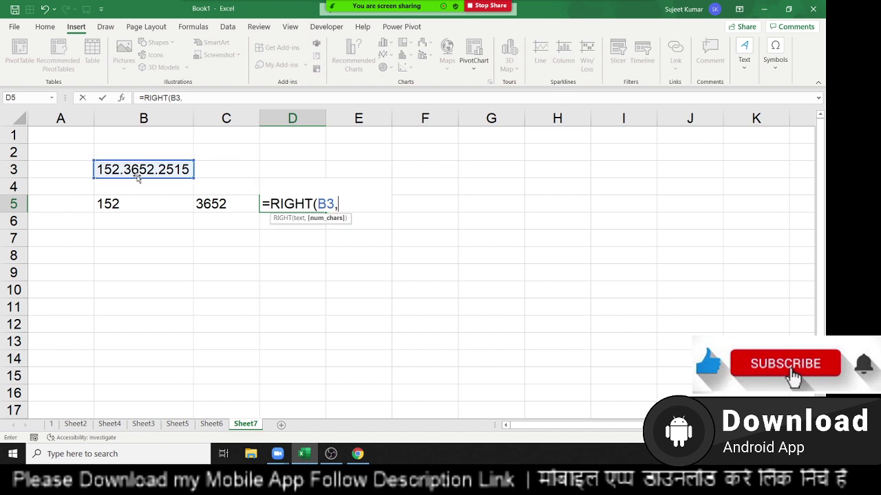
text(4)
key(Return)
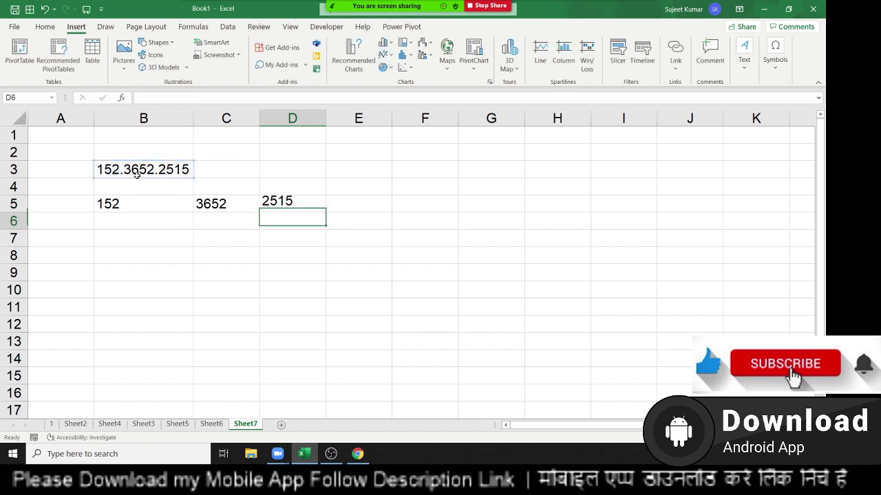
click(173, 196)
- Enter a sample e-mail address in B8
drag(173, 195, 263, 202)
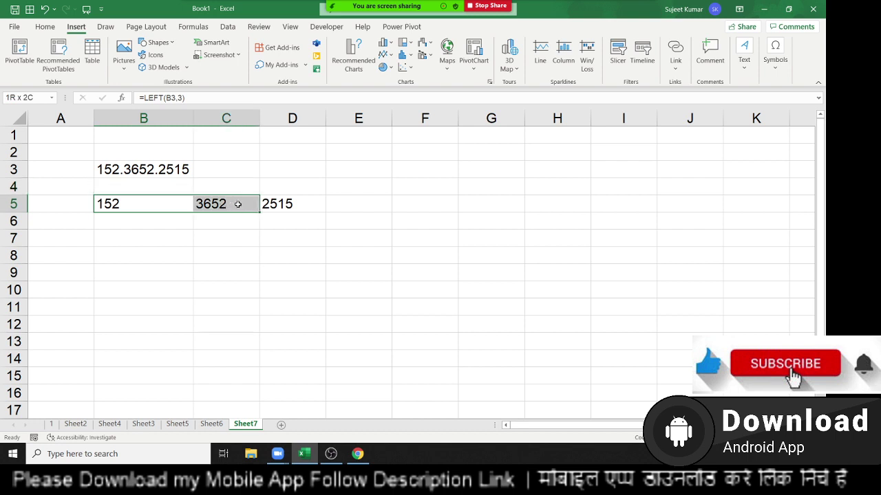
click(110, 264)
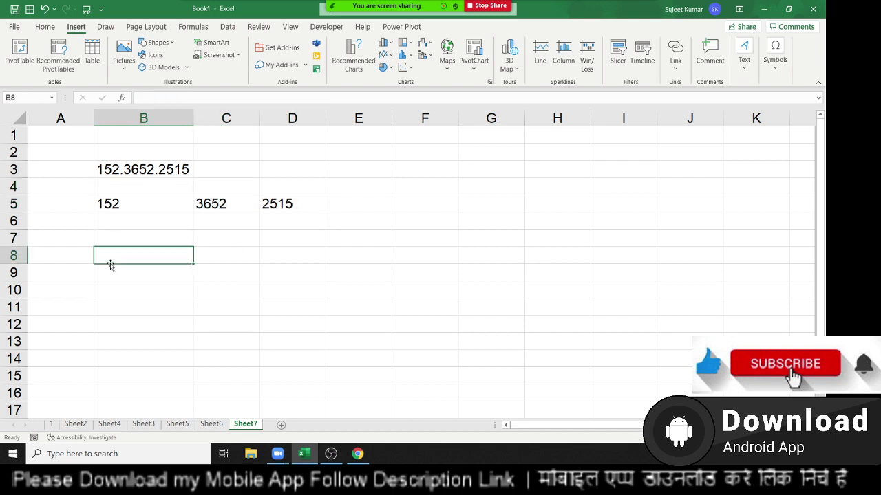
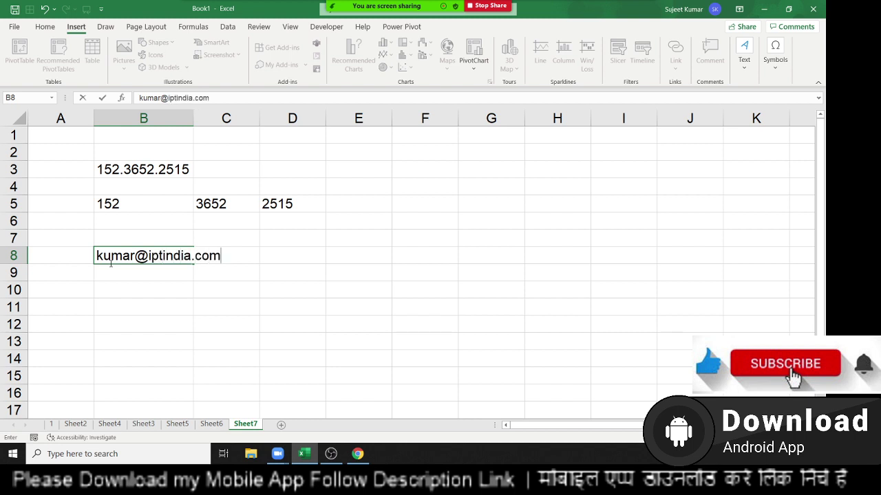
key(Tab)
- Add the headings ID in D7 and site in E7
key(Right)
key(Up)
text(D)
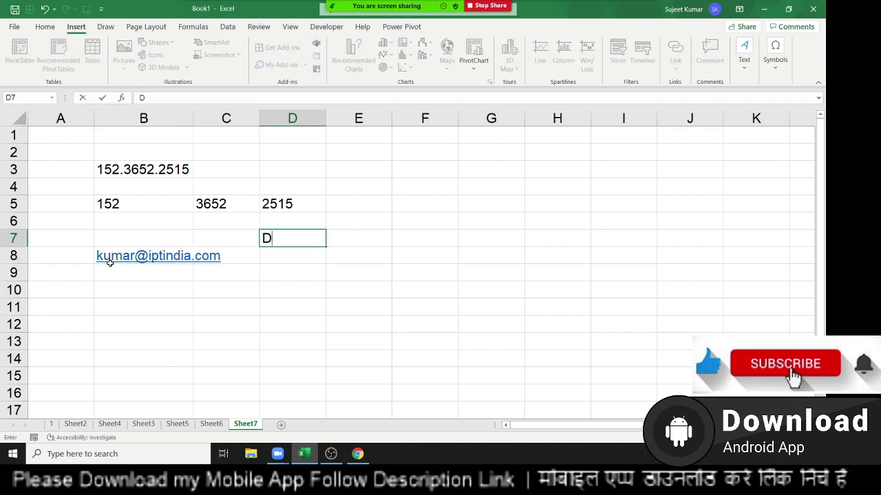
text(i)
key(BackSpace)
key(BackSpace)
text(ID)
key(Tab)
text(s)
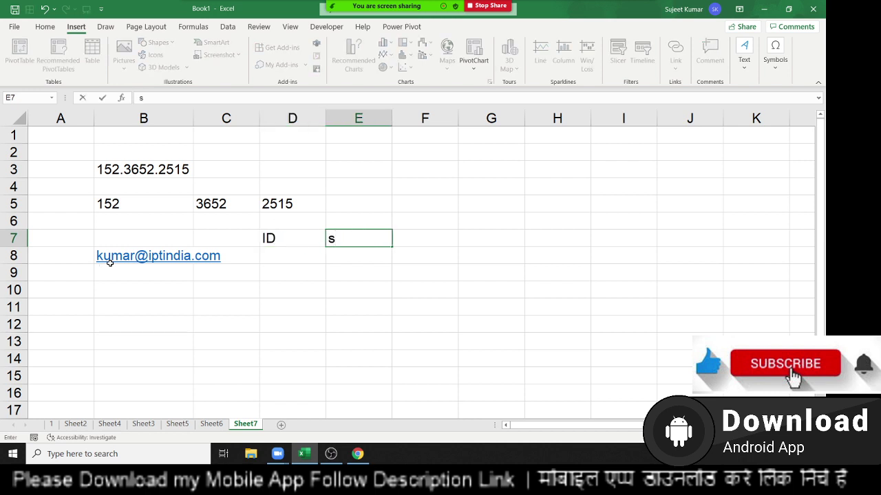
text(ite)
key(Return)
key(Down)
key(Left)
key(Up)
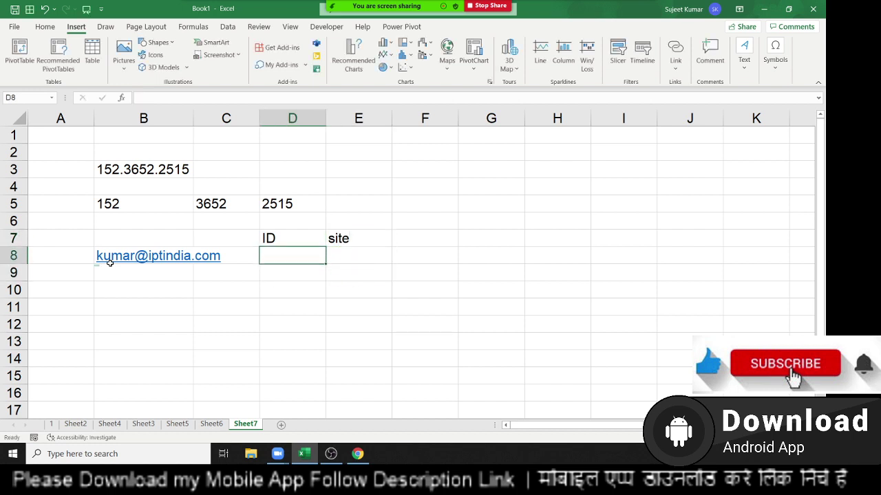
- Enter =LEFT(B8,5) in D8 to pull the e-mail's first five characters
text(=le)
key(Tab)
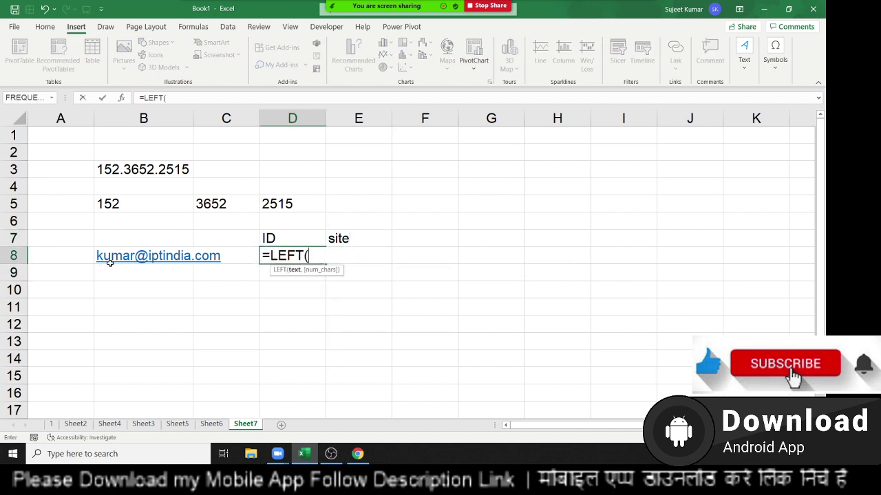
click(110, 264)
text(,)
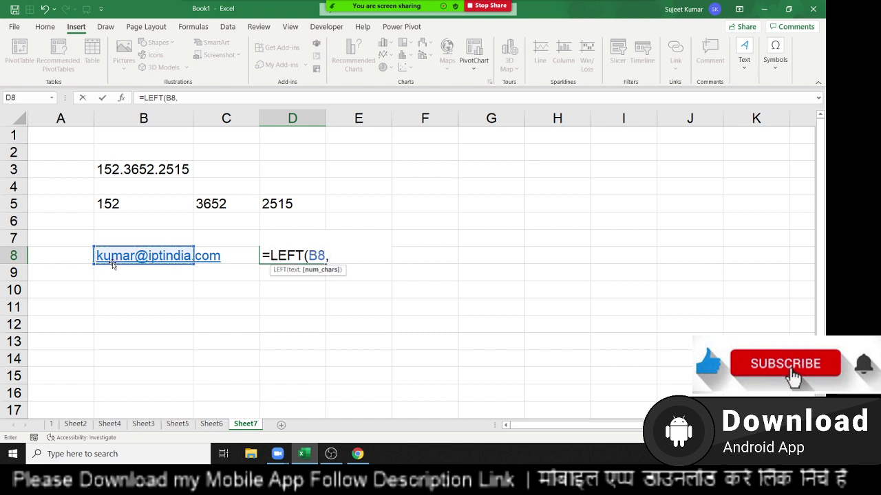
text(5)
key(Return)
- Review the fixed-length formula in D8, then clear D8 again
key(Left)
key(Left)
key(shift+Down)
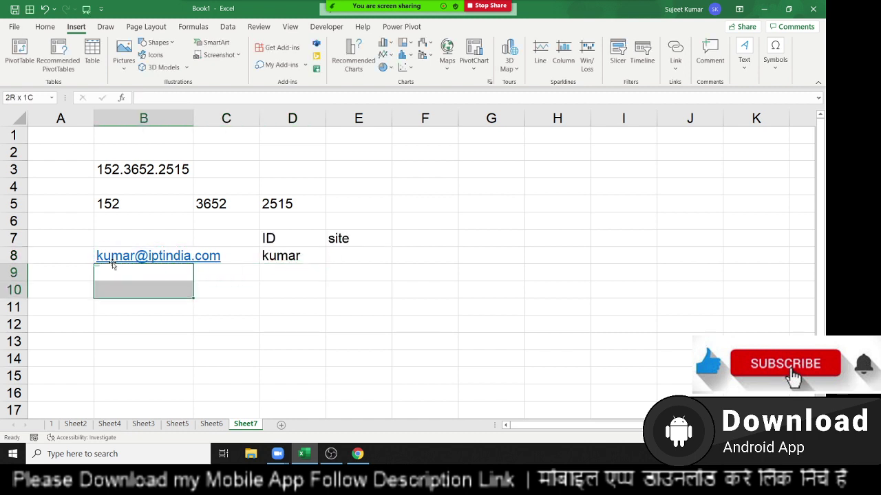
key(shift+Down)
key(shift+Down)
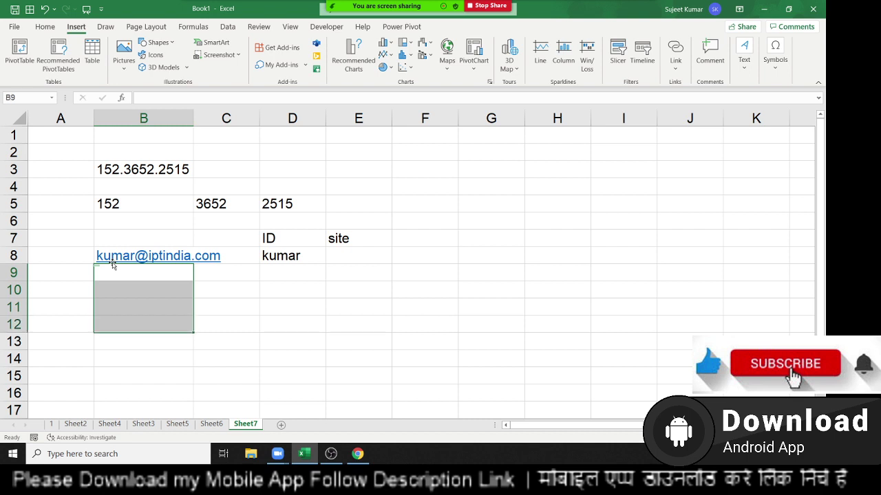
key(Up)
key(Right)
key(Right)
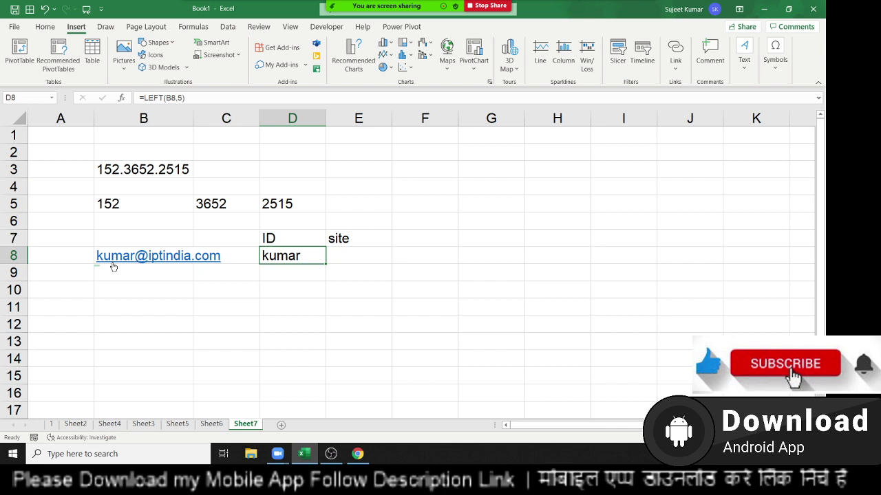
key(F2)
key(Delete)
key(Down)
key(Left)
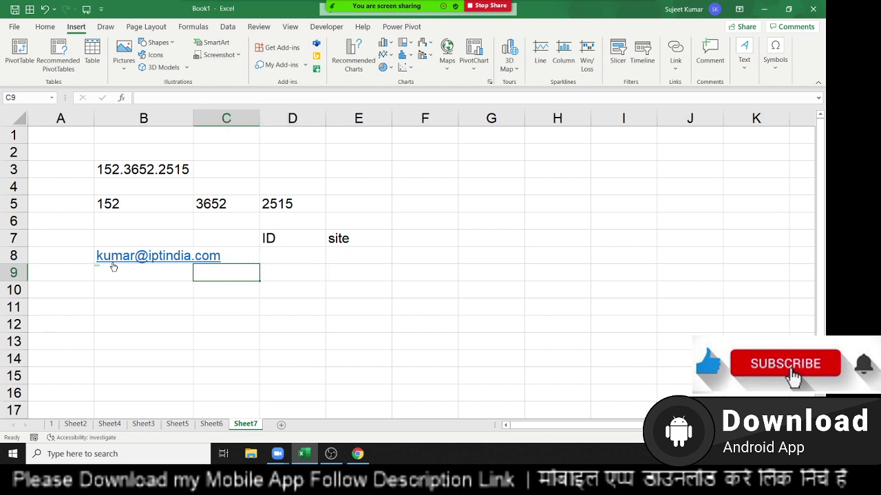
- Start a FIND formula in C9 with "@" as the search text
text(=)
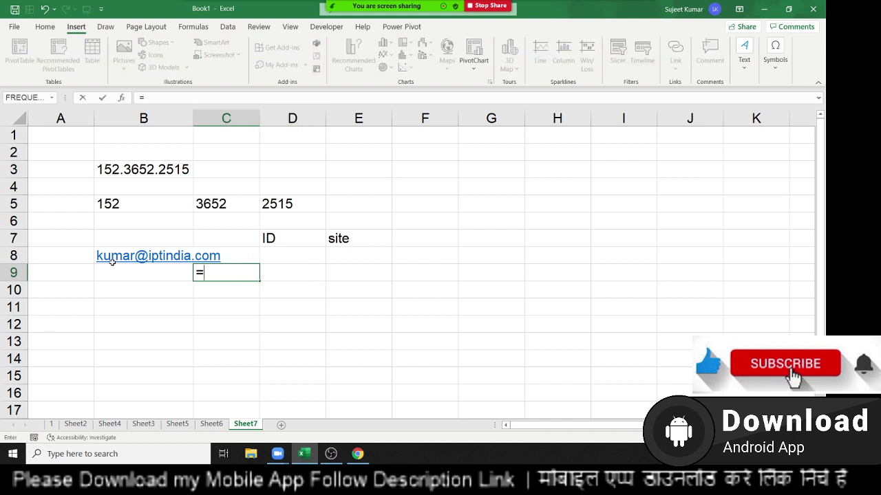
text(fin)
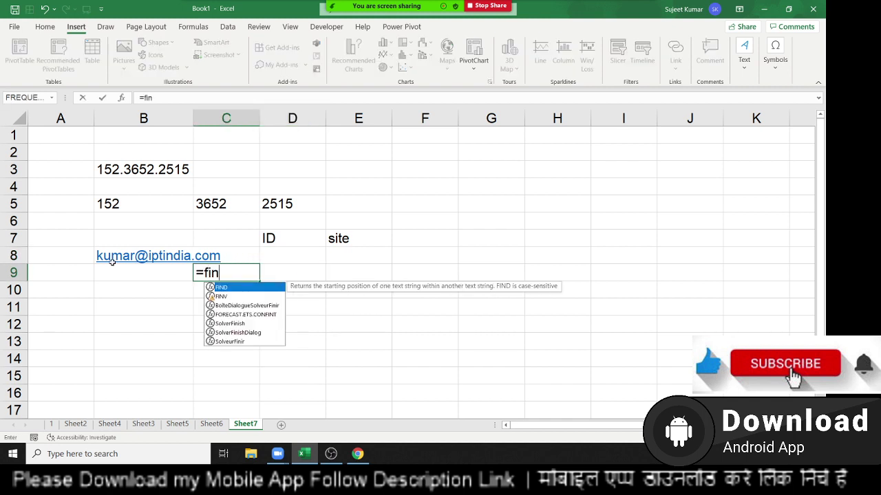
key(Tab)
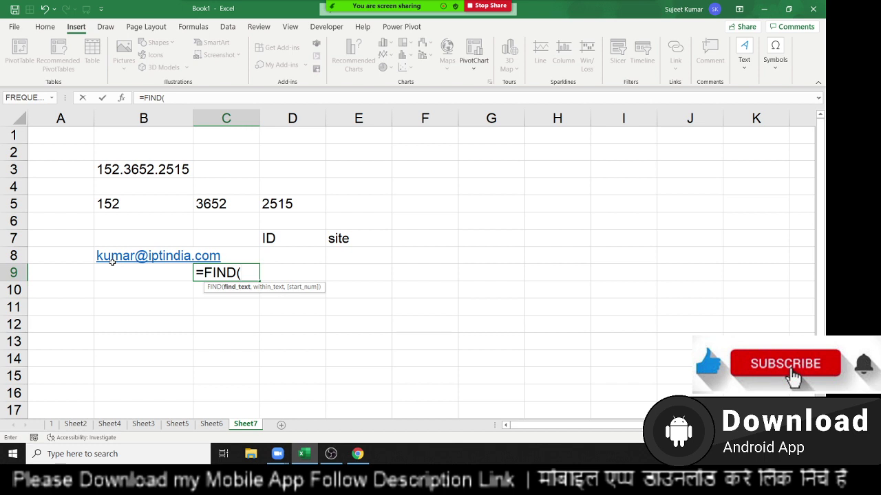
key(Up)
click(112, 262)
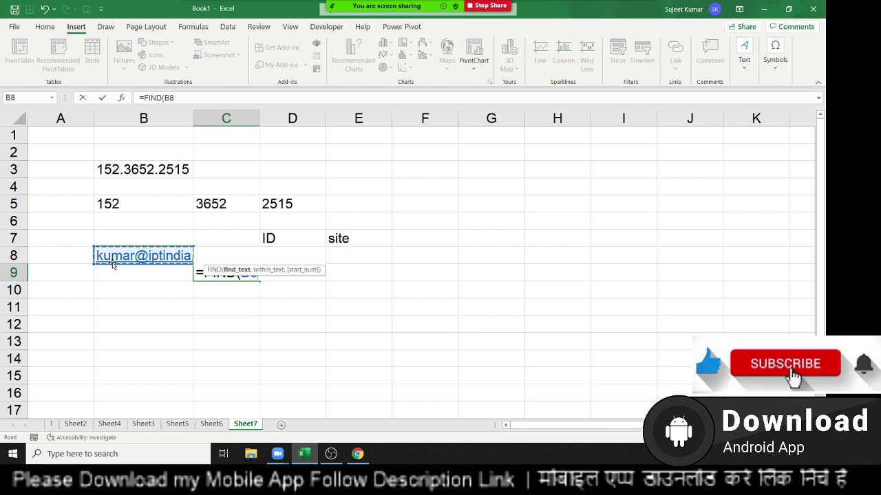
text(,)
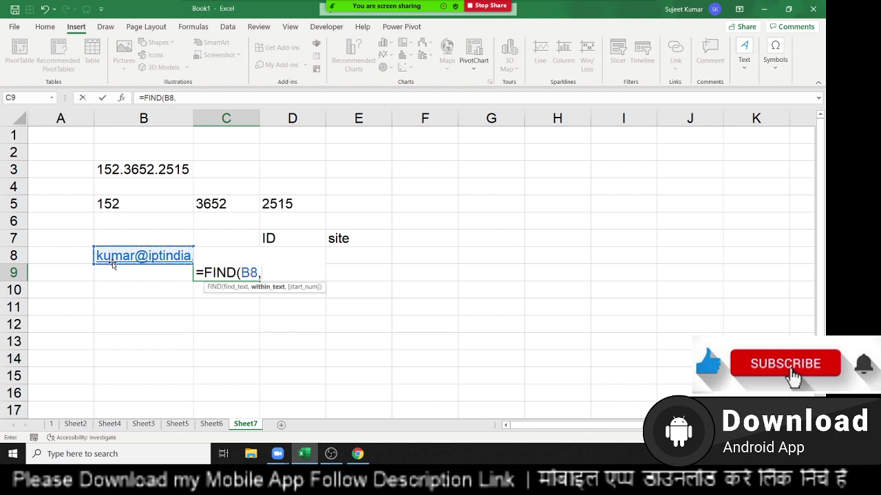
key(BackSpace)
key(BackSpace)
key(BackSpace)
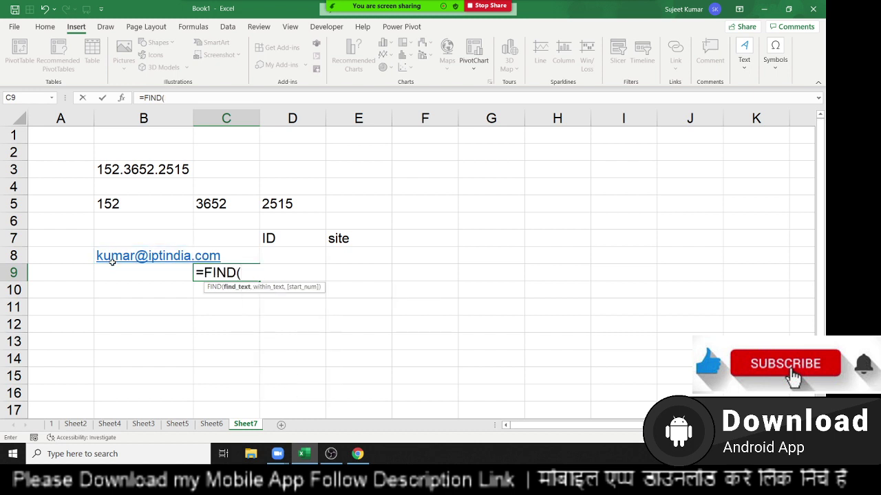
text(" ")
key(BackSpace)
key(BackSpace)
text(@)
text(",)
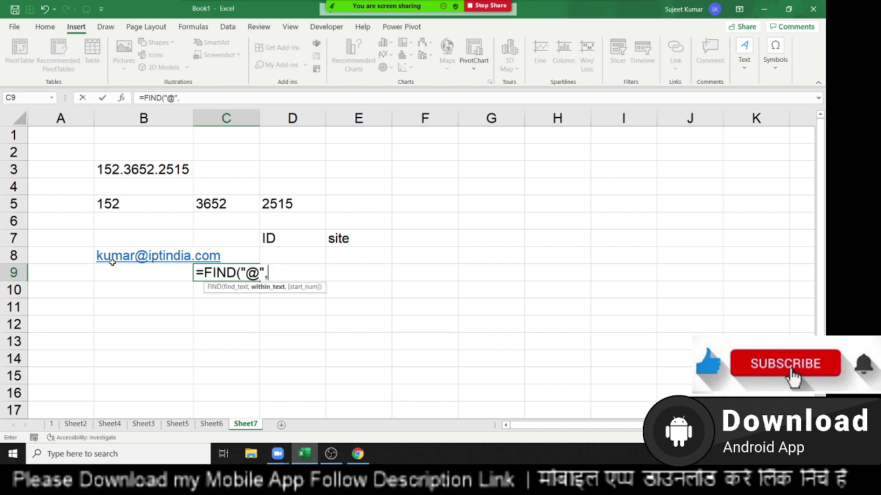
- Complete =FIND("@",B8,1) in C9 so it returns 6
key(Up)
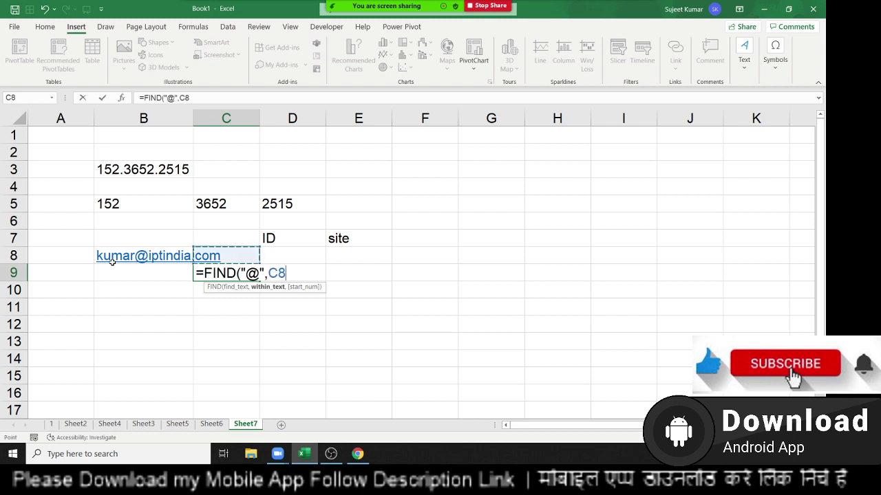
key(Left)
text(,)
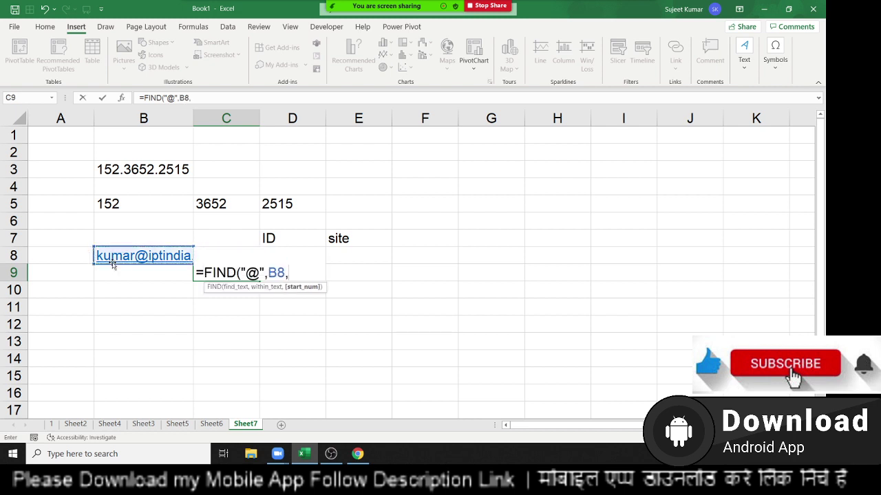
text(1)
key(Return)
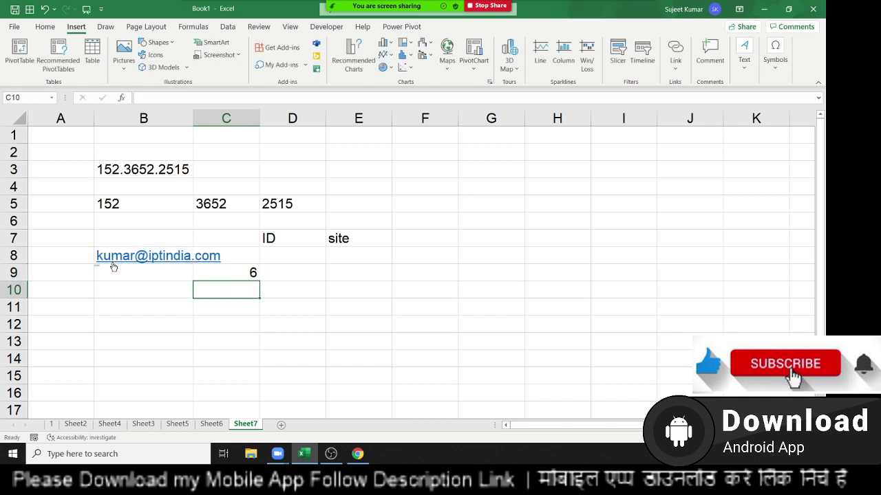
key(Up)
key(Left)
key(Up)
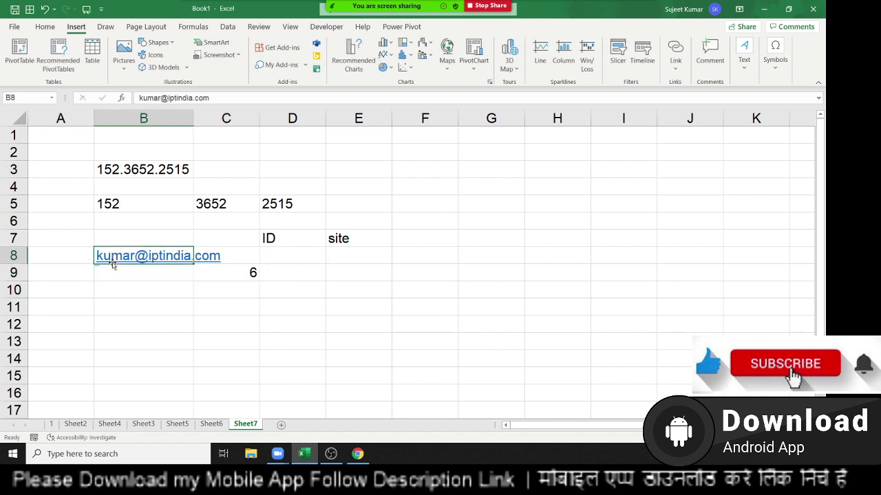
key(Right)
key(Down)
key(Right)
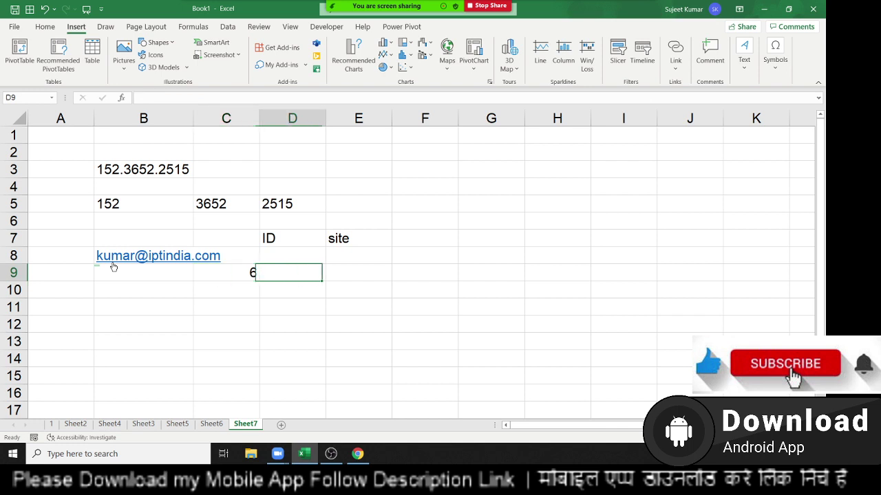
key(Up)
- Enter =LEFT(B8,C9-1) in D8 to extract the e-mail's user name
text(=)
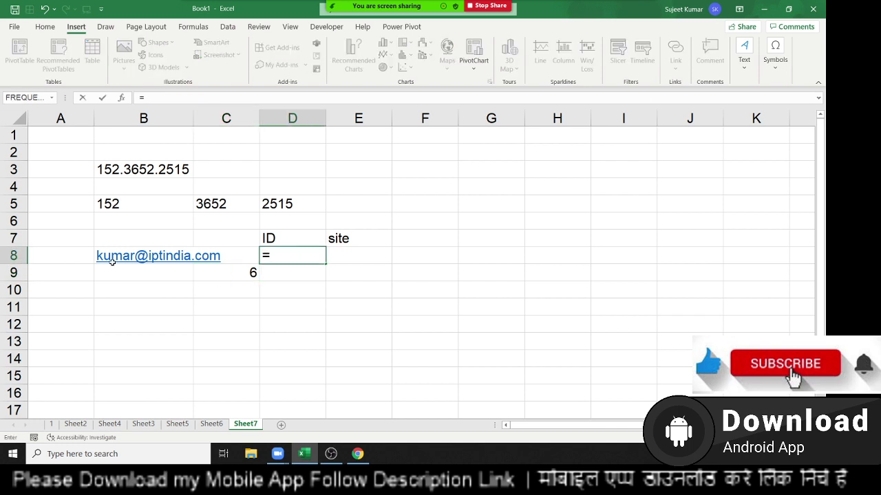
text(le)
key(Tab)
key(Left)
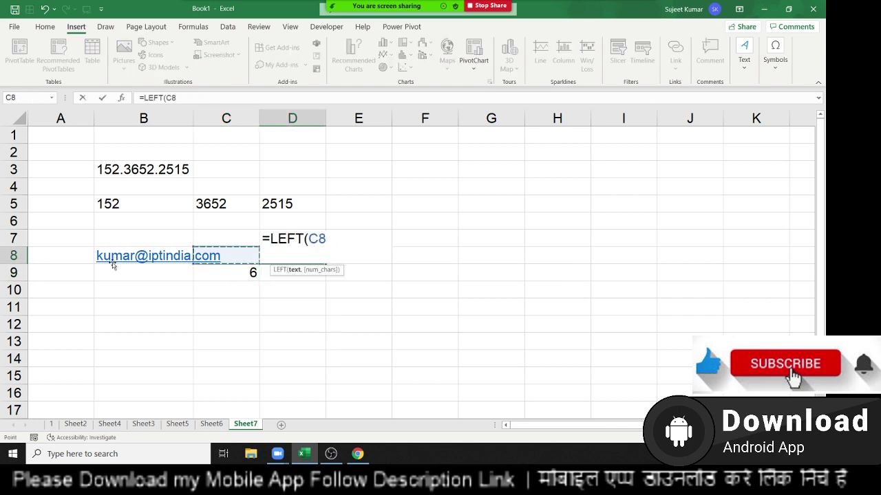
key(Left)
text(,)
key(Down)
key(Left)
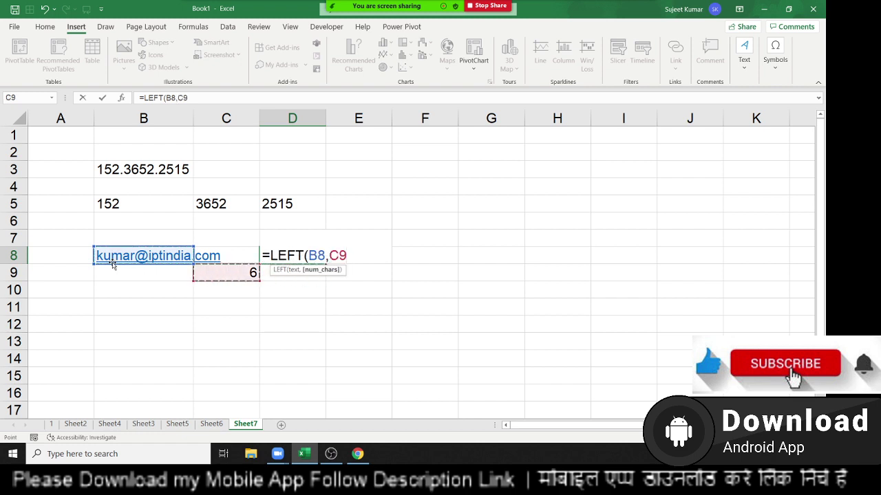
text(-1)
key(Return)
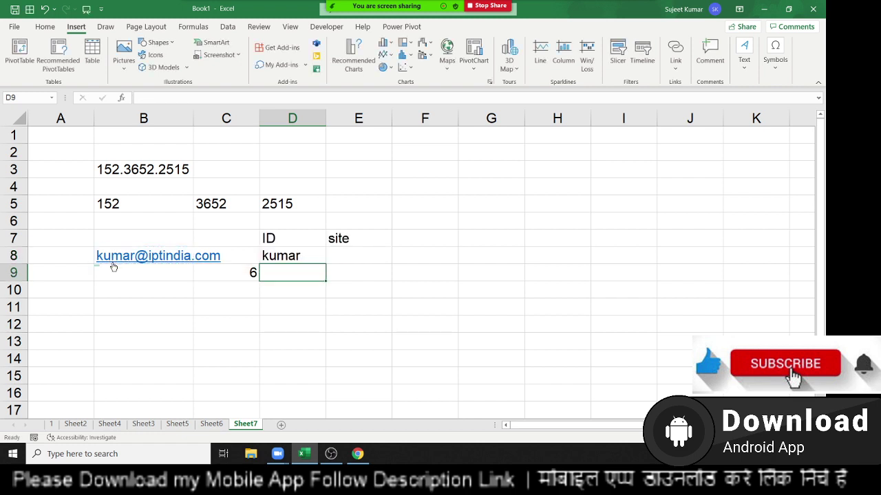
key(Up)
key(Right)
- Enter =RIGHT(B8,LEN(B8)-C9) in E8 for the domain, accepting Excel's correction
text(=)
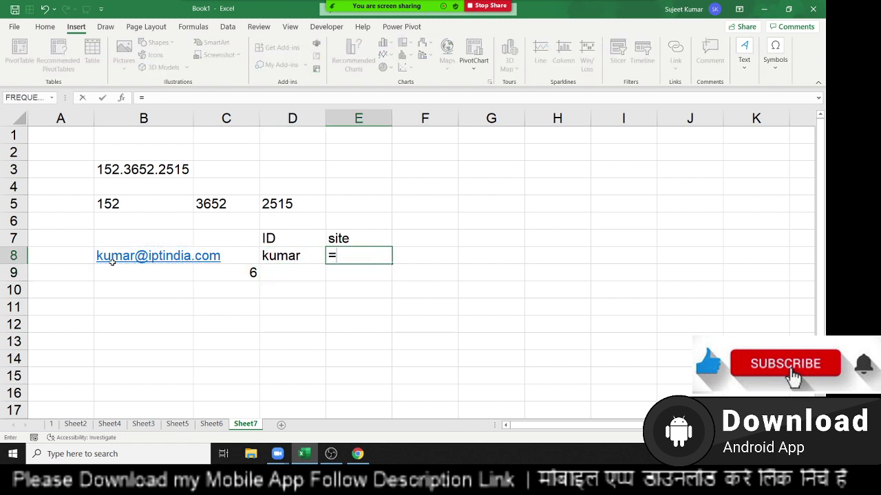
text(ri)
key(Tab)
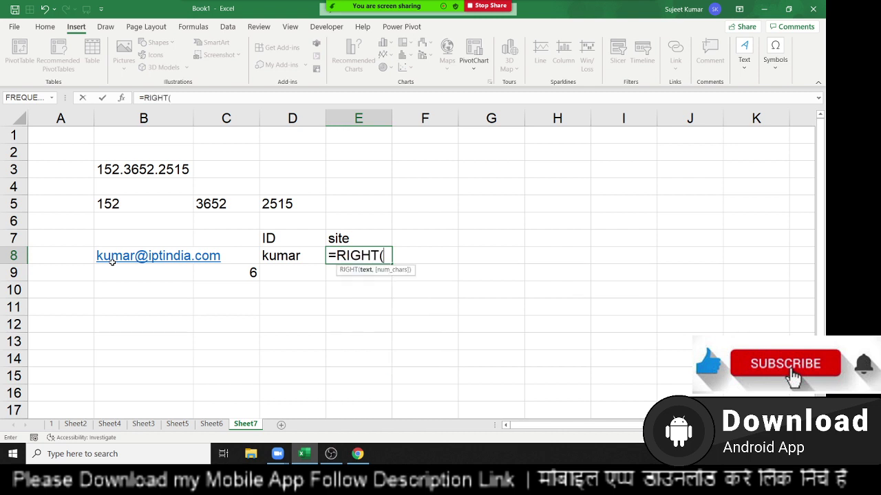
key(Left)
key(Left)
key(Left)
text(,)
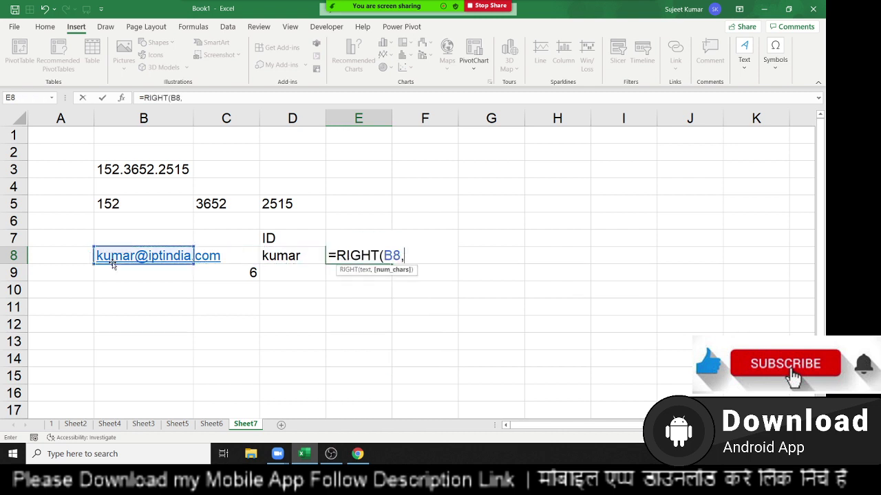
text(l)
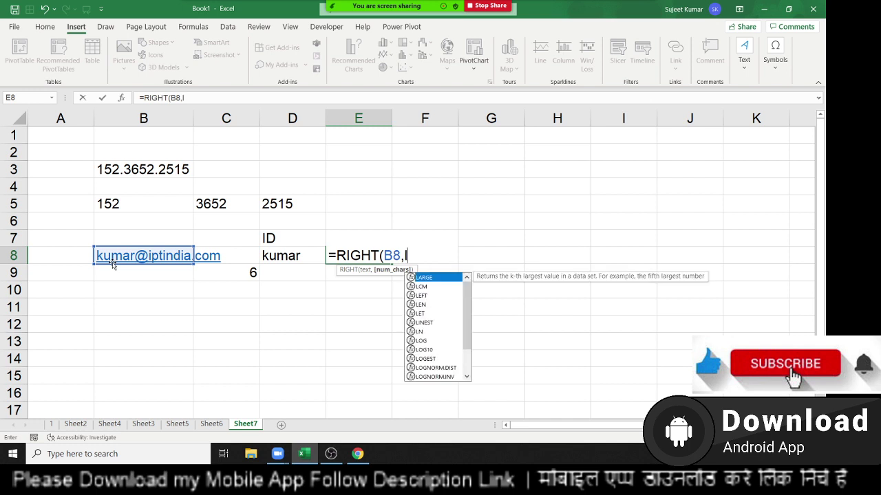
text(en)
key(Tab)
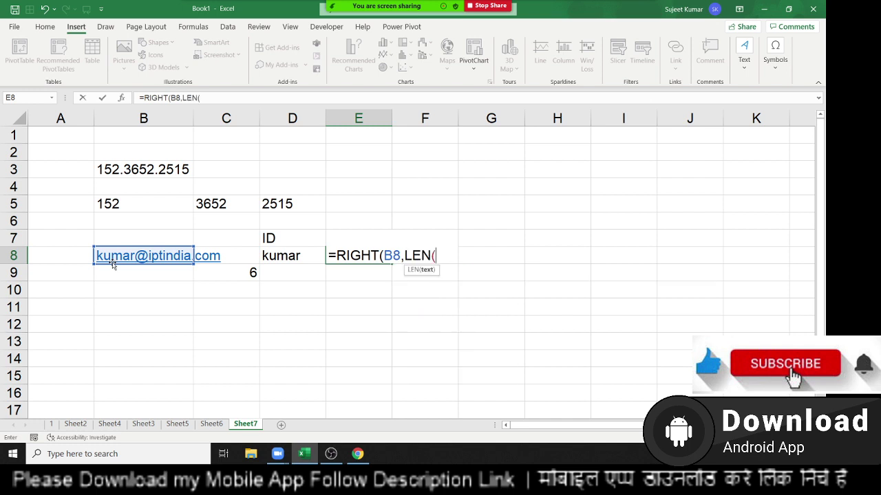
key(Left)
key(Left)
key(Left)
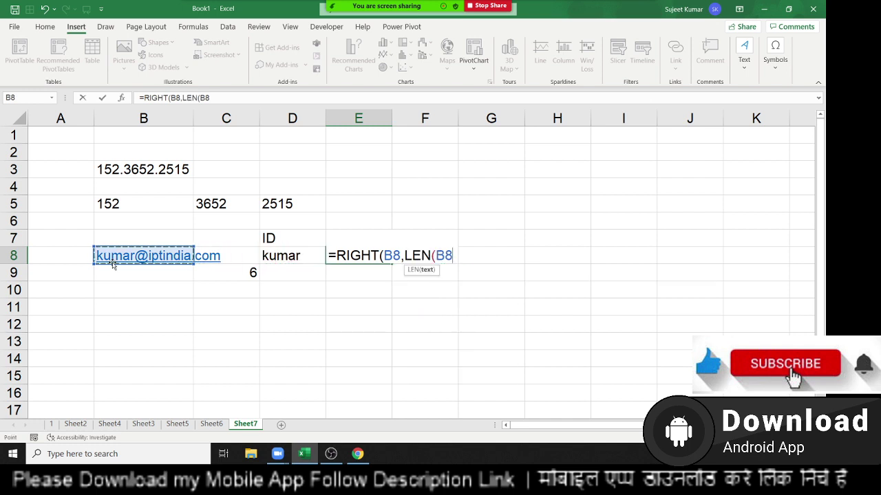
text()-)
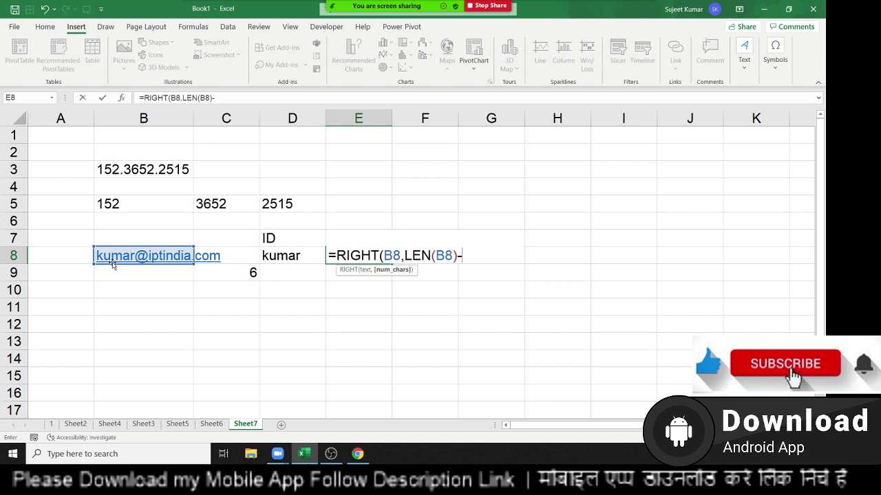
key(Down)
key(Left)
key(Left)
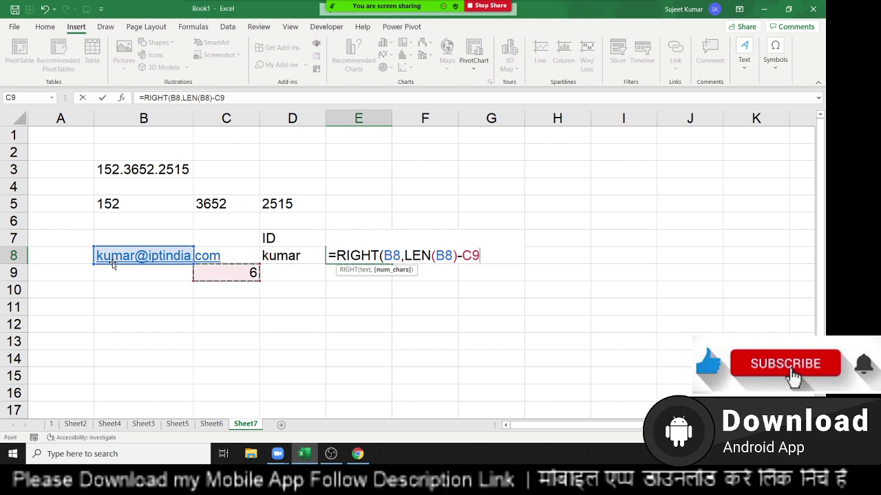
key(Return)
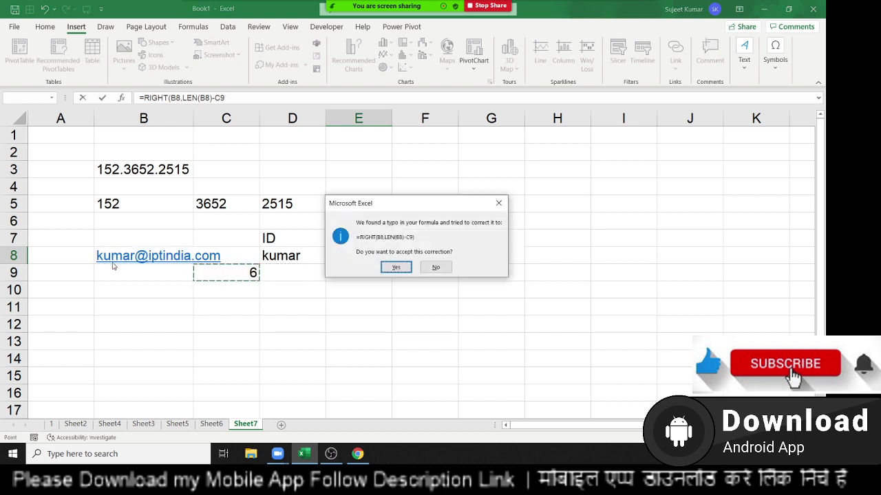
key(Return)
key(Up)
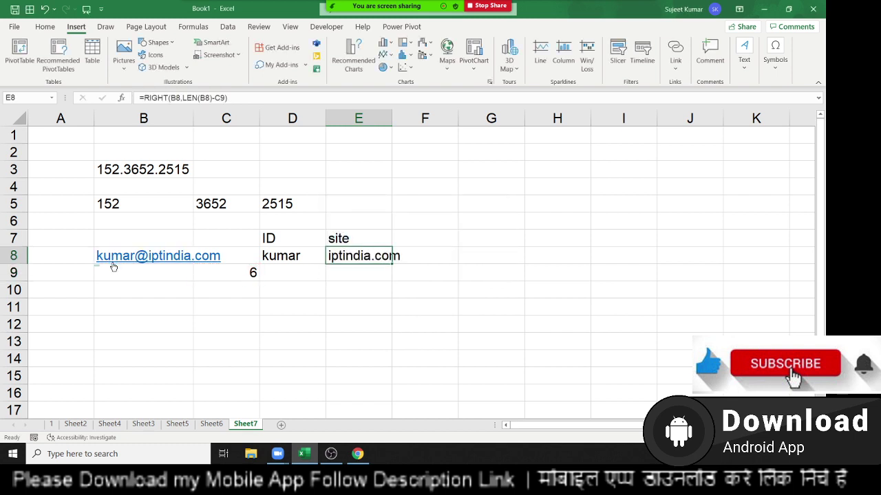
key(Left)
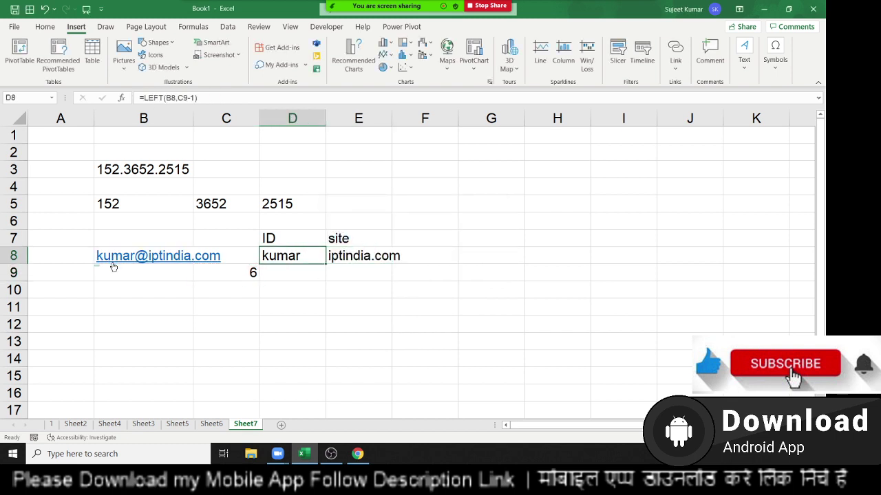
- Review the FIND helper in C9 and the user-name formula in D8
key(Right)
key(Down)
key(Left)
key(Left)
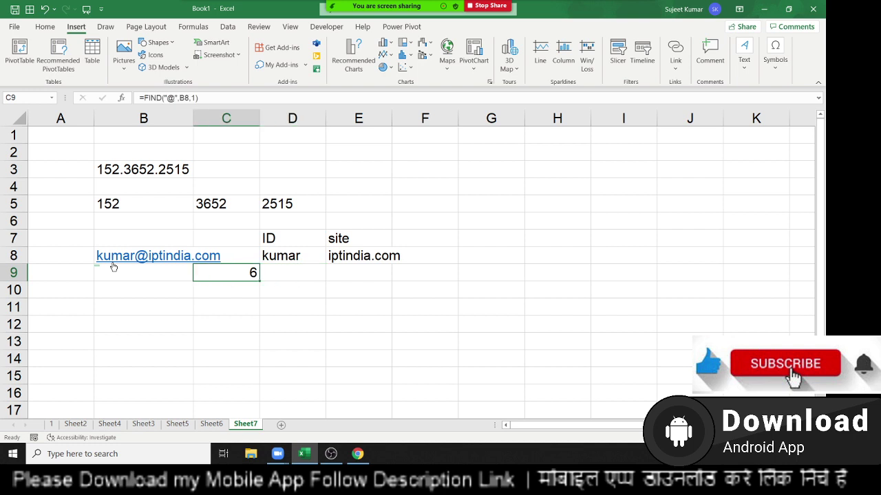
double_click(238, 275)
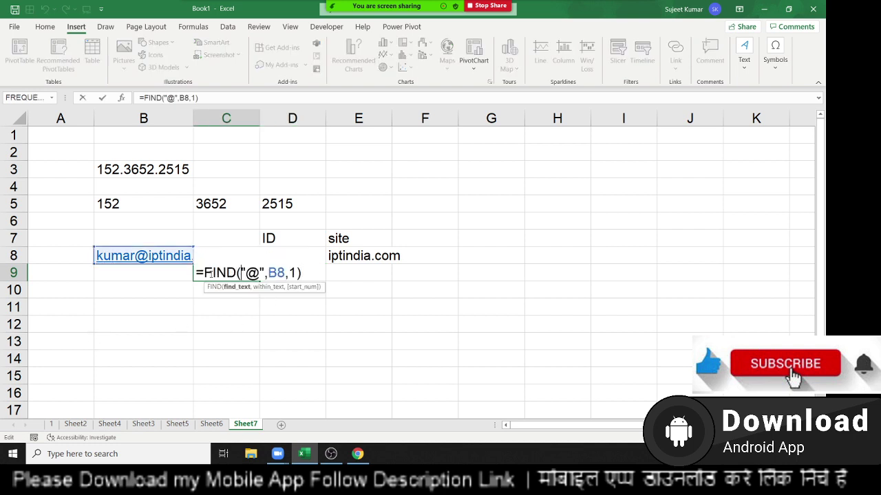
drag(204, 273, 303, 272)
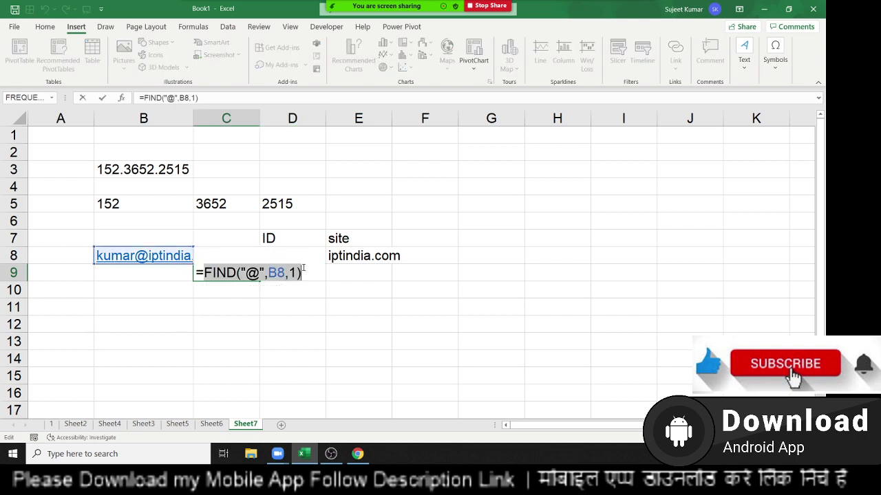
key(Escape)
click(309, 256)
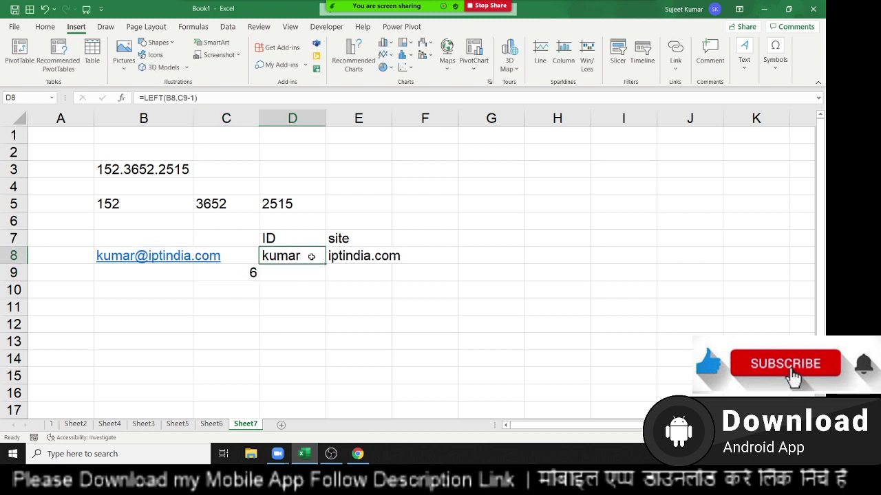
double_click(309, 256)
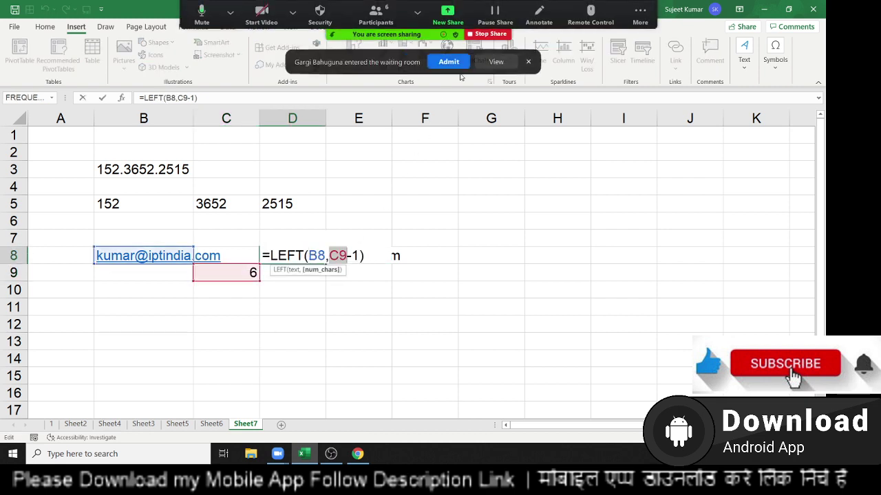
click(454, 62)
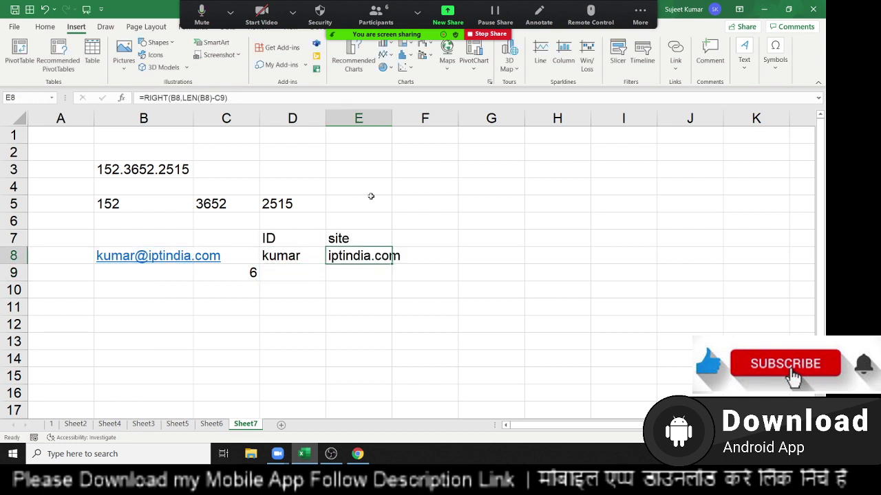
- Replace C9 in the E8 formula with FIND("@",B8,1) and delete the C9 helper
double_click(384, 257)
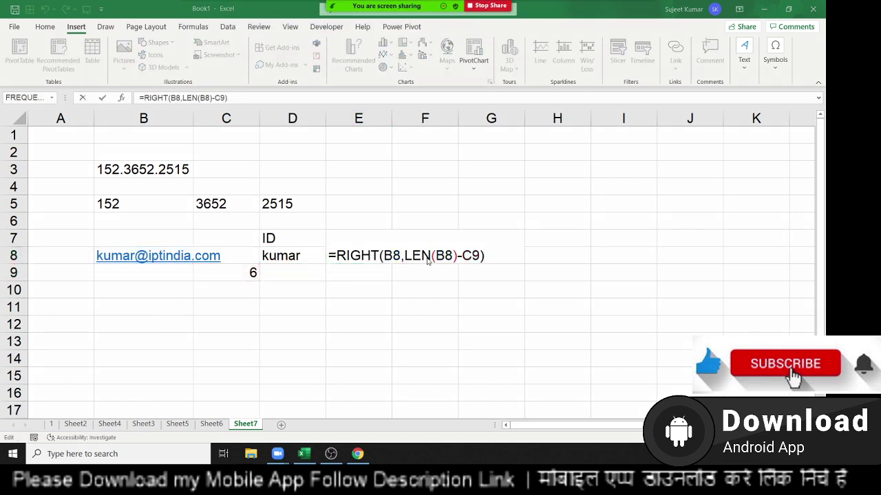
double_click(470, 256)
text(FIND("@",B8,1))
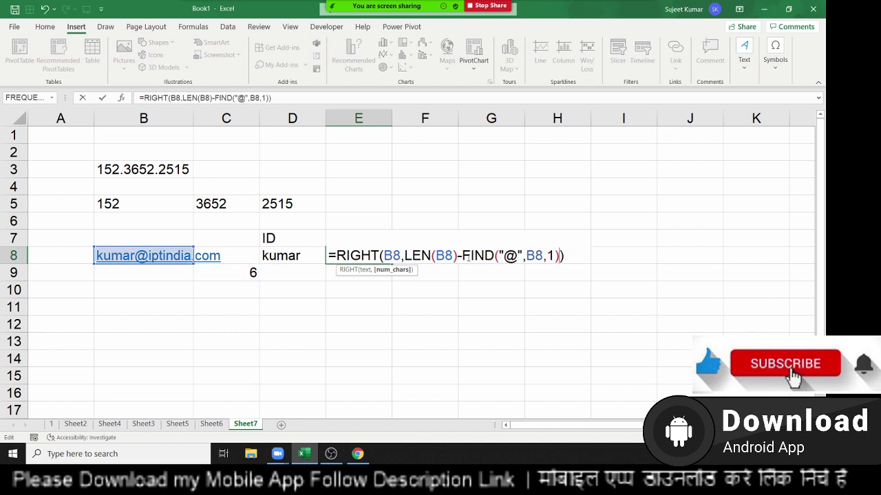
key(Return)
key(Left)
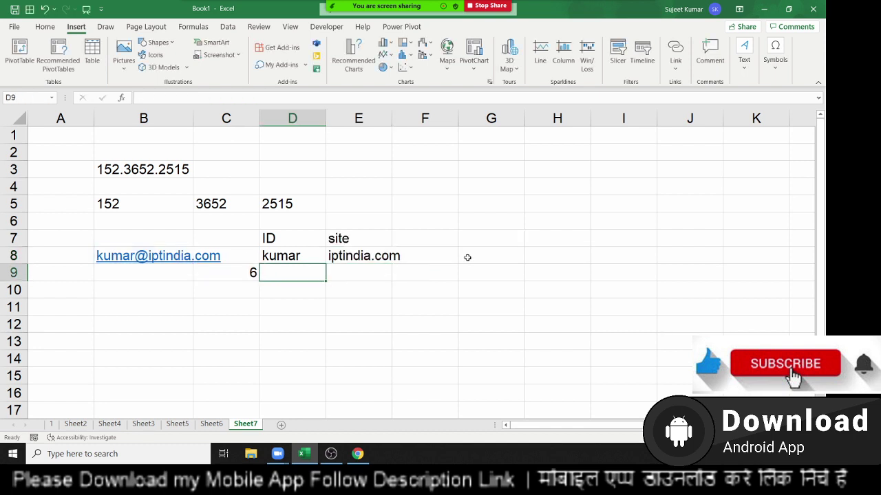
key(Left)
key(Delete)
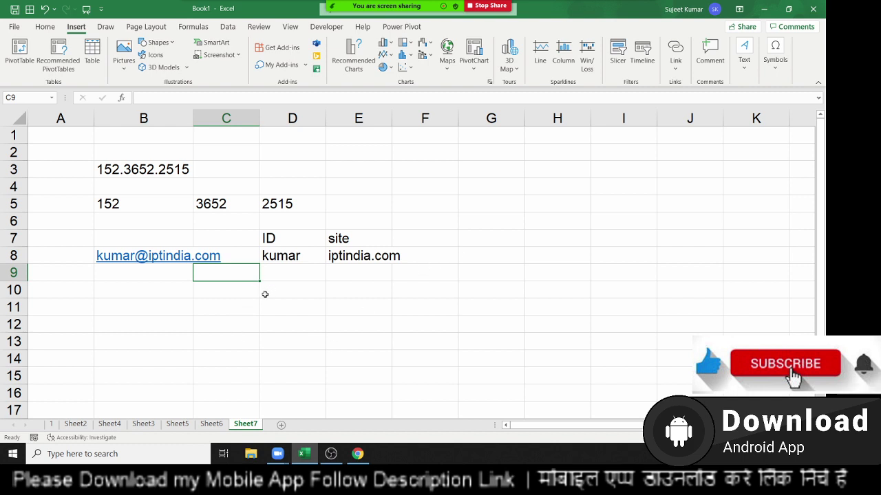
scroll(228, 282, down, 4)
scroll(138, 234, up, 1)
click(86, 170)
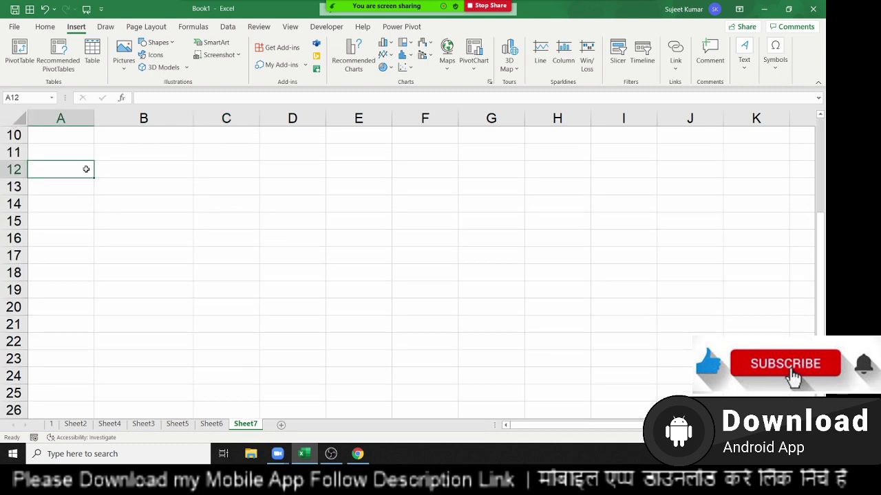
key(Right)
text(Name)
key(Return)
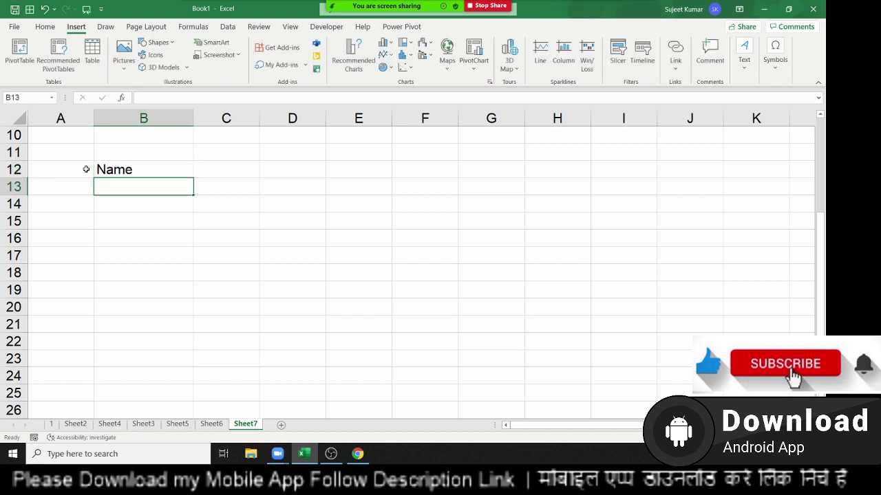
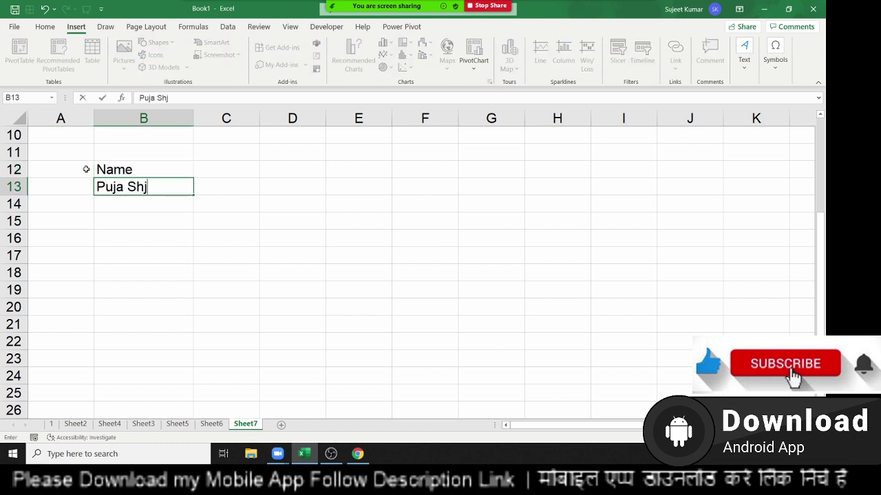
key(Return)
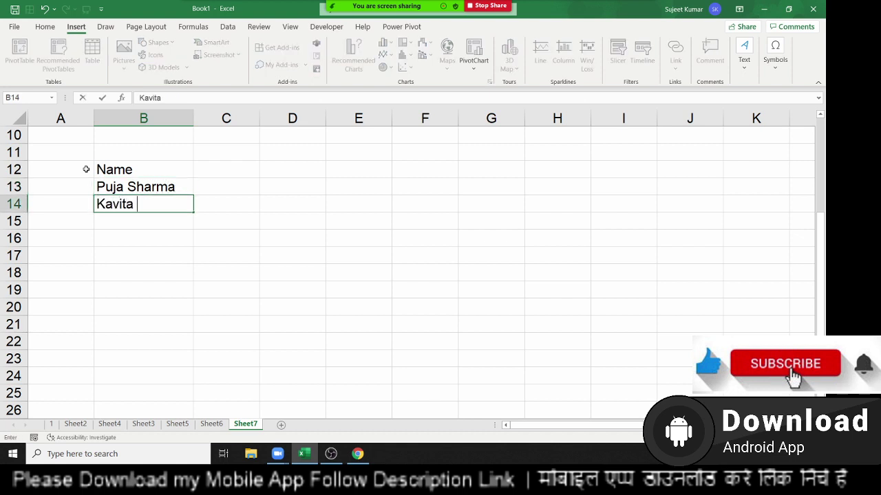
key(Return)
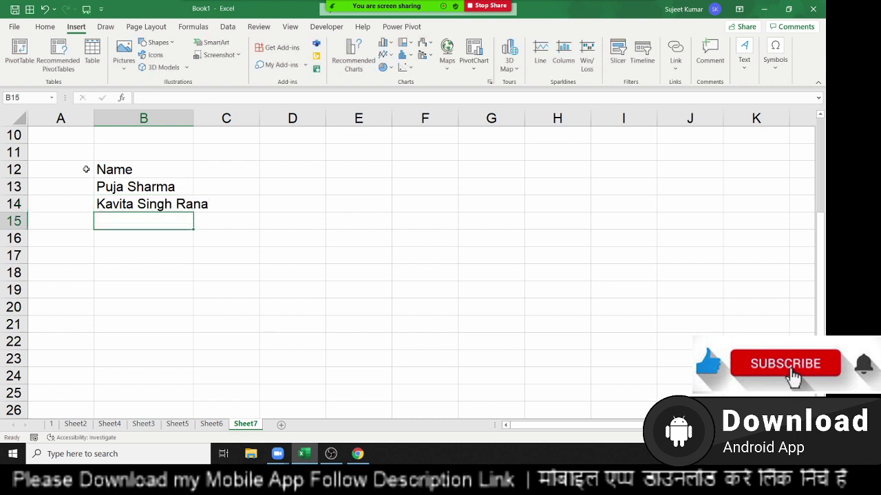
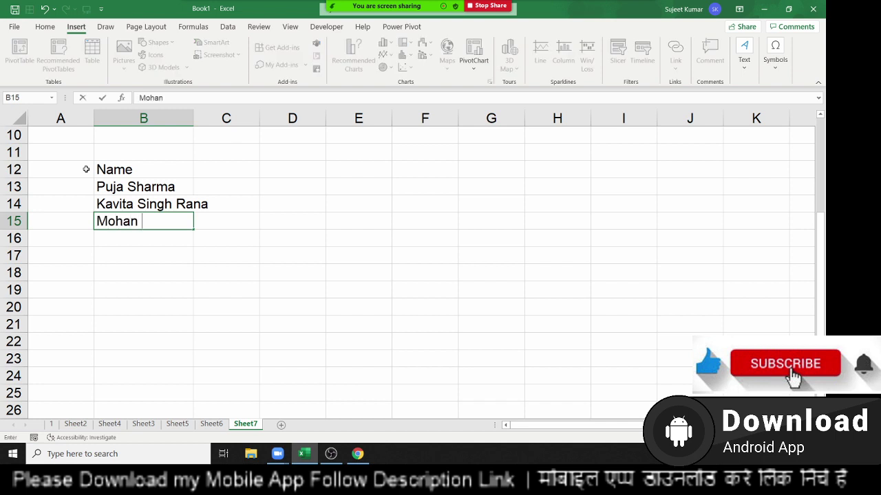
key(Return)
- Add headings F in C12 and L in D12
key(Up)
key(Up)
key(Up)
key(Right)
key(Up)
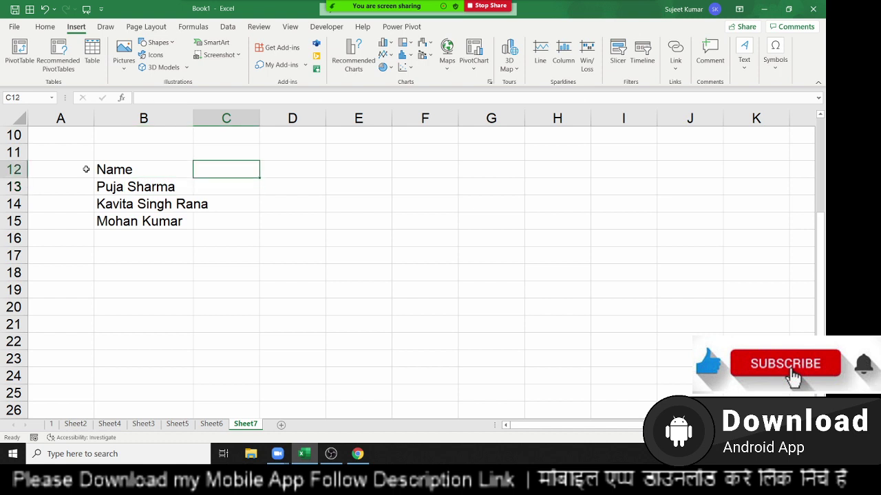
text(F)
key(Tab)
text(L)
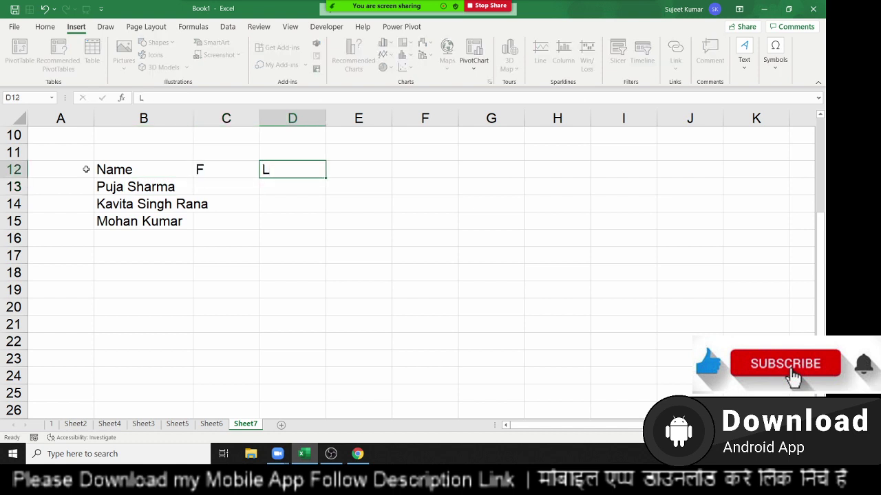
key(Return)
- Enter a test formula =FIND(" ",B13,1) in C14, returning space position 5
key(Down)
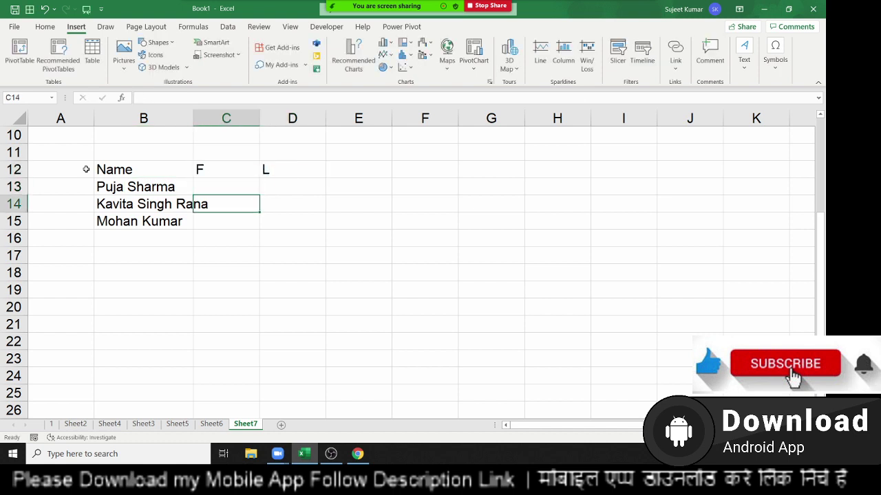
text(=find)
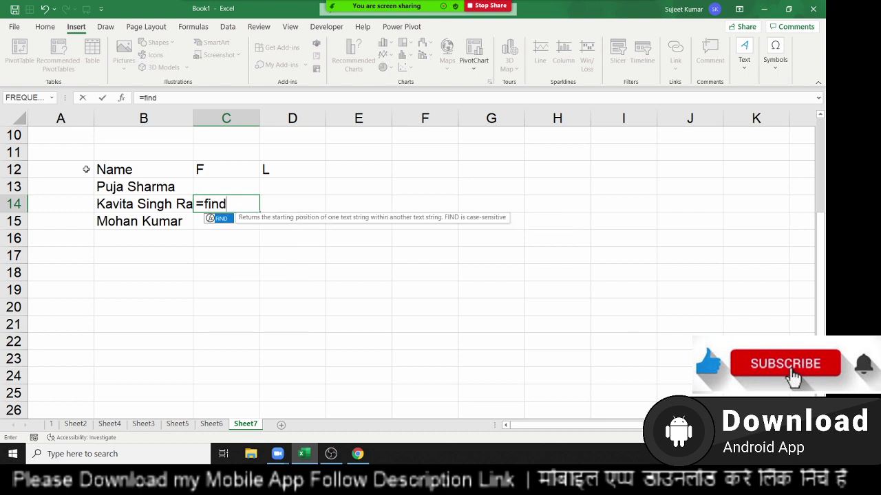
key(Tab)
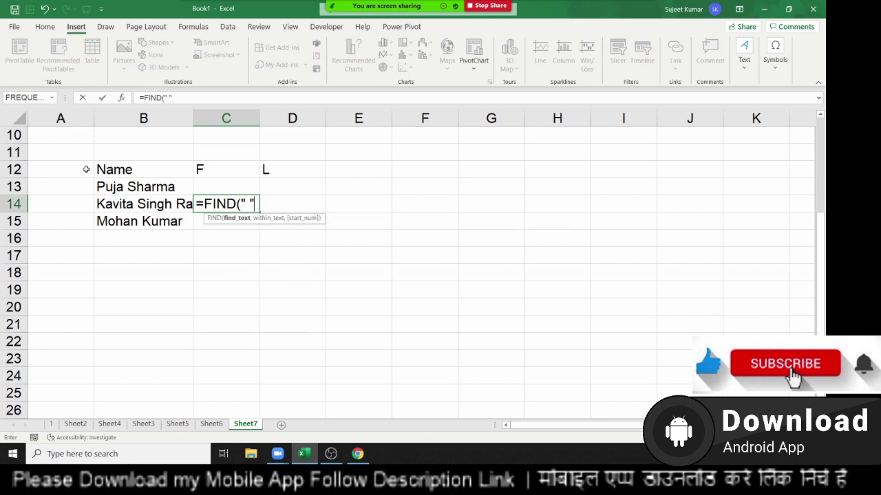
text(,)
key(Up)
key(Left)
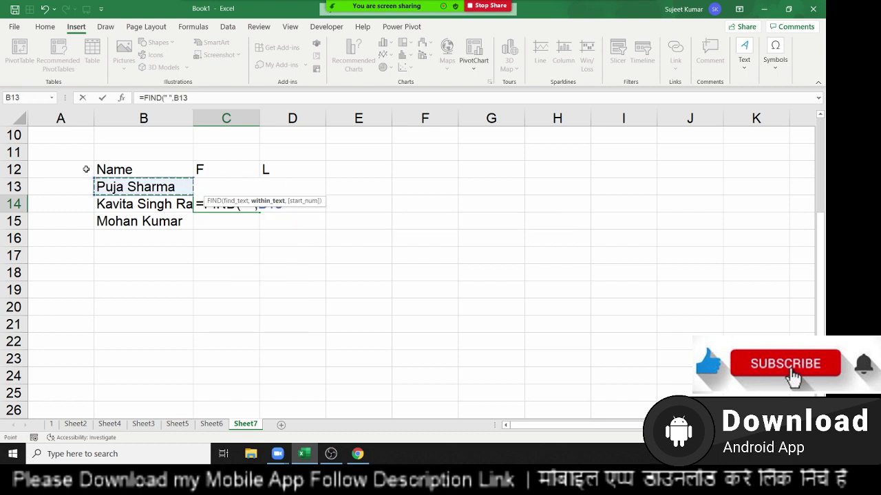
text(,)
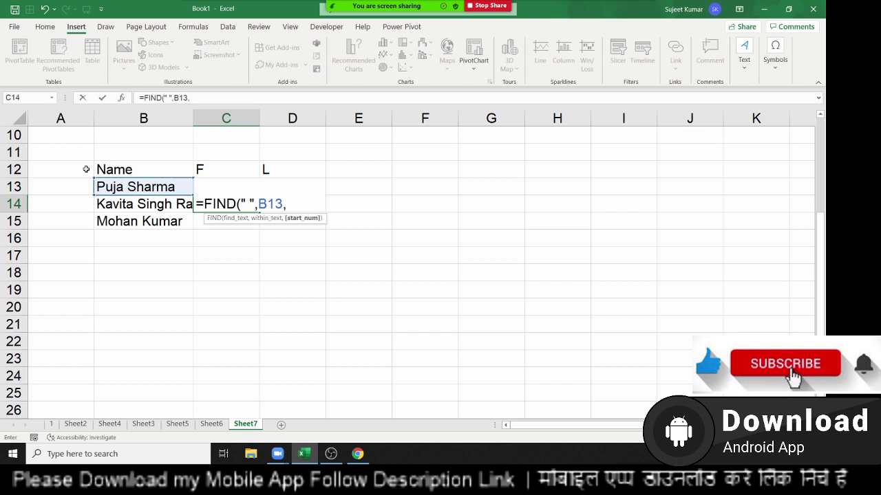
text(1)
key(Return)
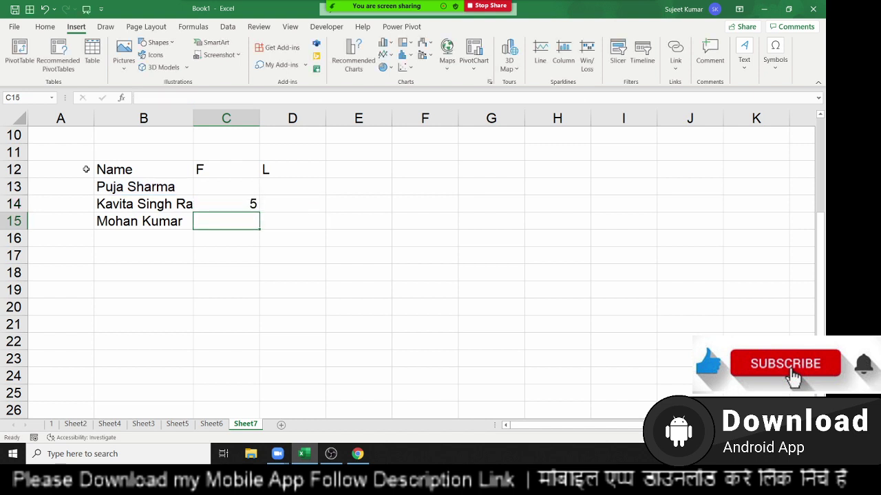
- Enter =LEFT(B13,C14-1) in C13 to extract the first name
key(Up)
key(Up)
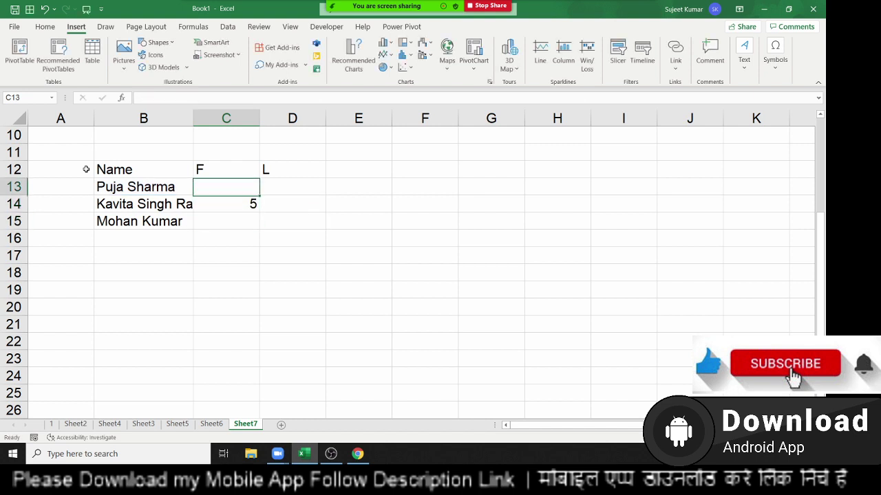
text(=fin)
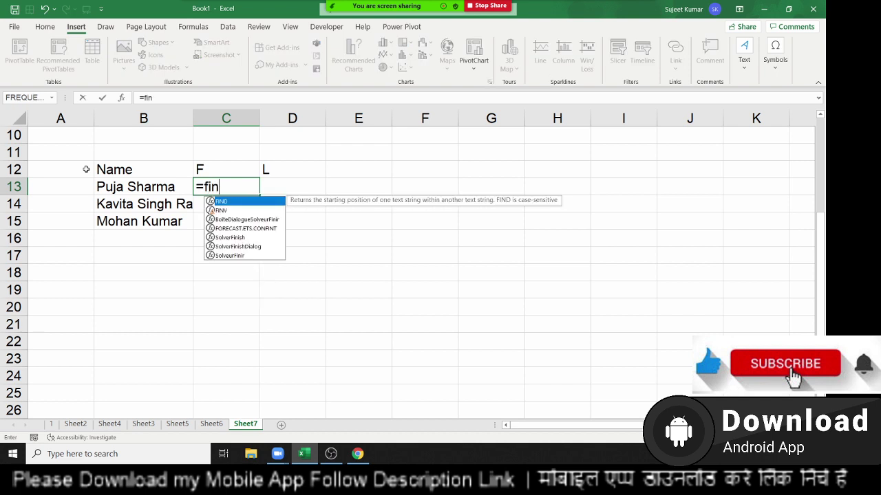
key(BackSpace)
key(BackSpace)
key(BackSpace)
text(le)
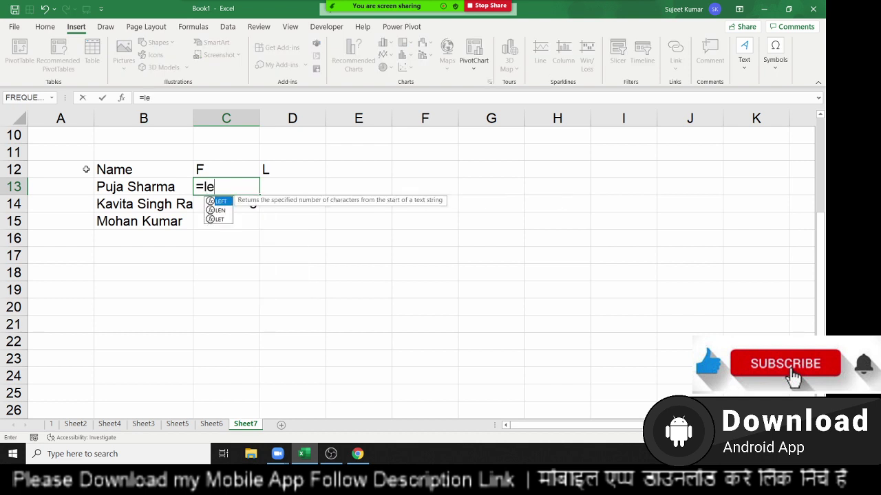
key(Tab)
key(Left)
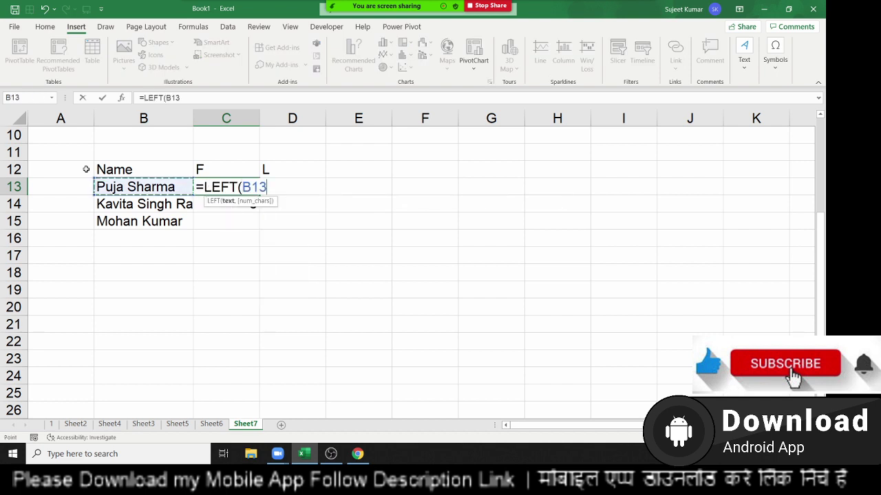
text(,)
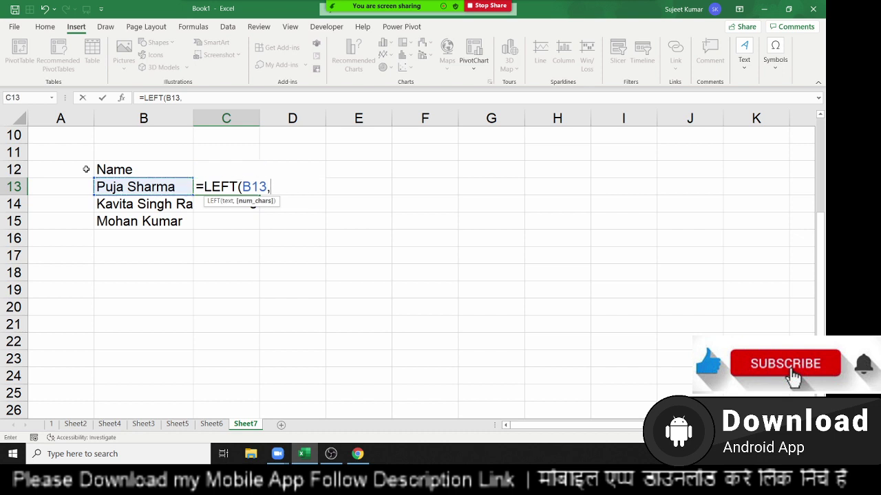
key(Down)
text(-1)
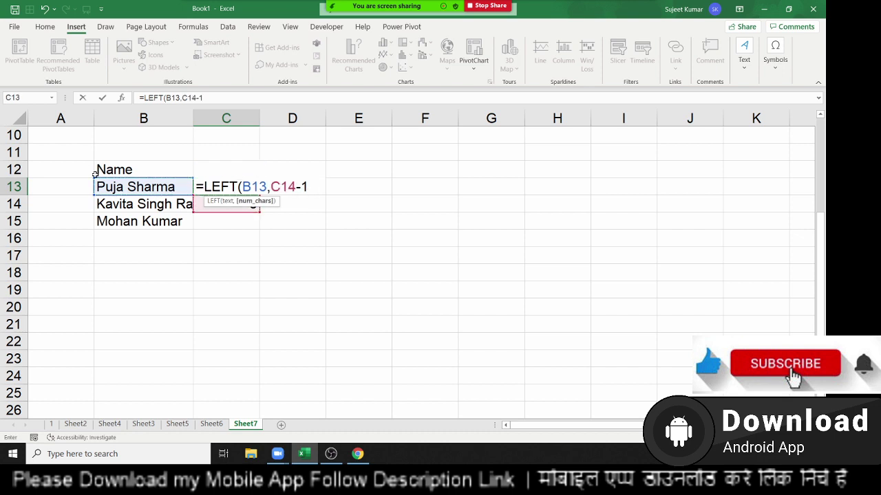
key(Return)
- Replace C14 in C13's formula with FIND(" ",B13,1), giving =LEFT(B13,FIND(" ",B13,1)-1)
key(Up)
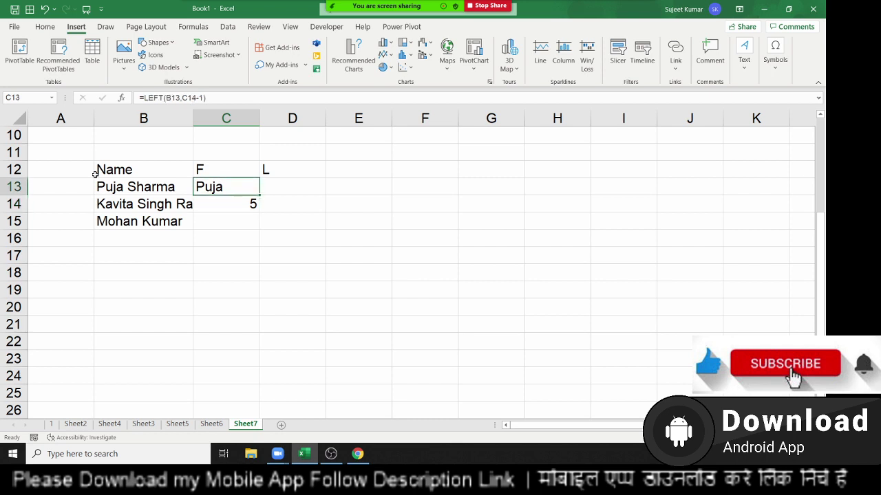
double_click(232, 204)
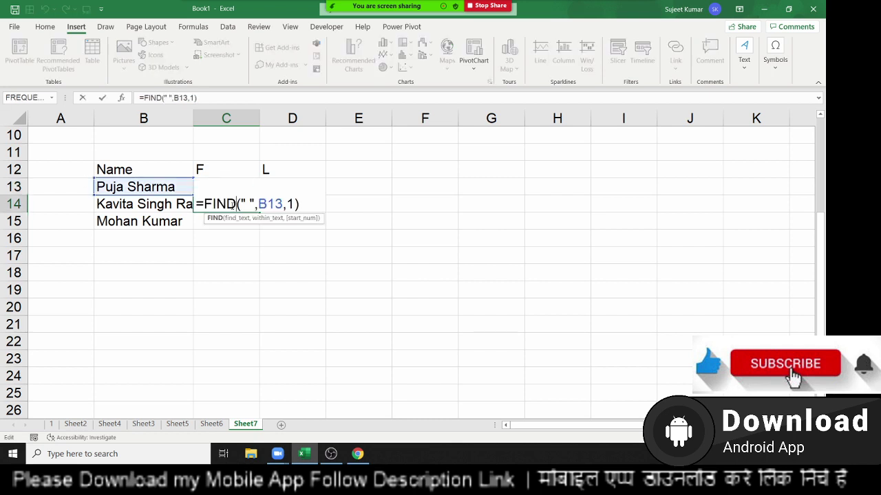
drag(197, 205, 300, 204)
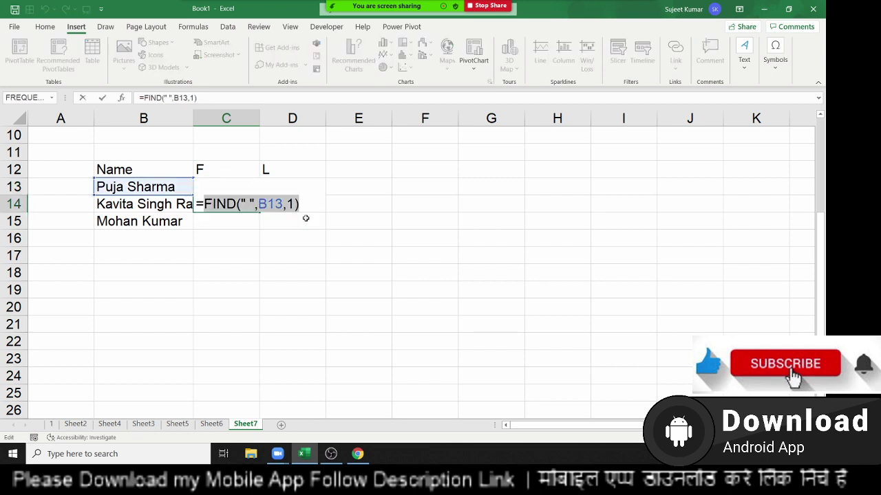
key(Escape)
double_click(238, 186)
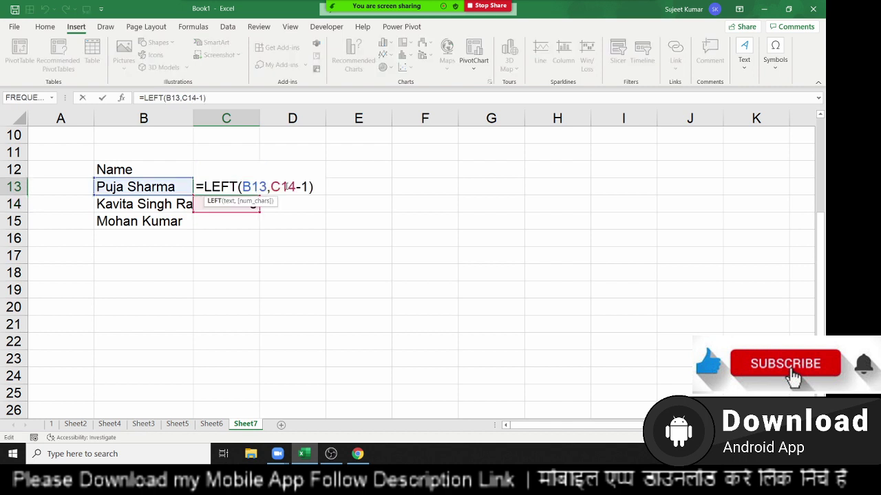
double_click(276, 186)
key(ctrl+v)
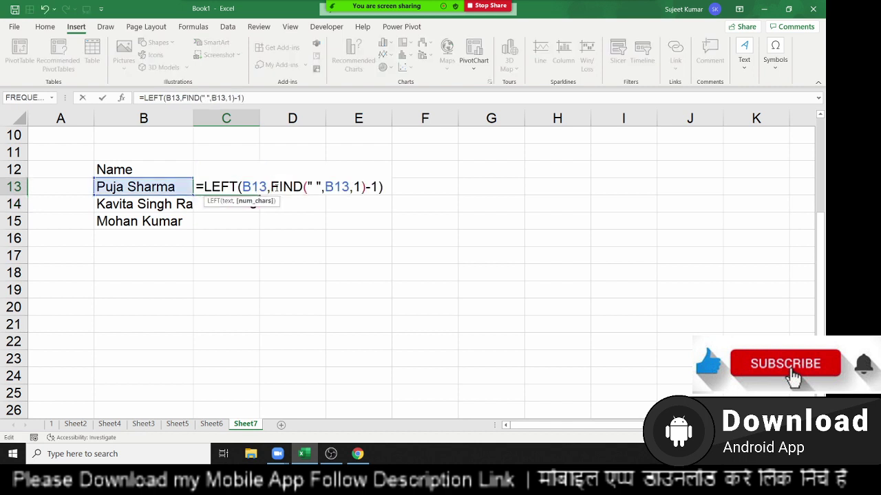
key(Return)
key(Up)
key(Left)
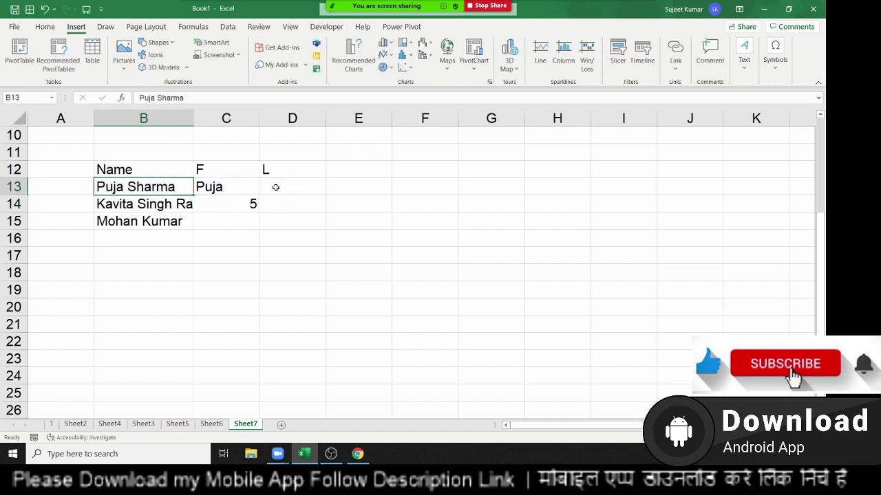
key(Right)
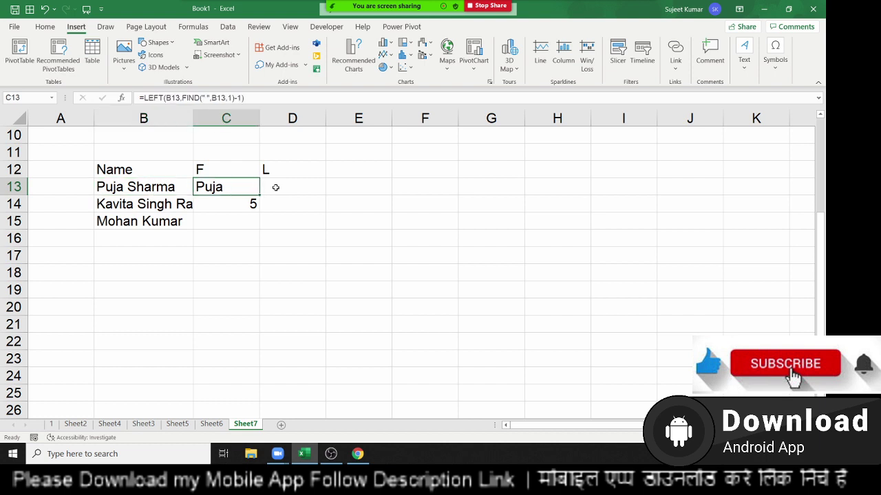
- Fill the first-name formula down to C15 and autofit column B to the full names
drag(259, 195, 259, 227)
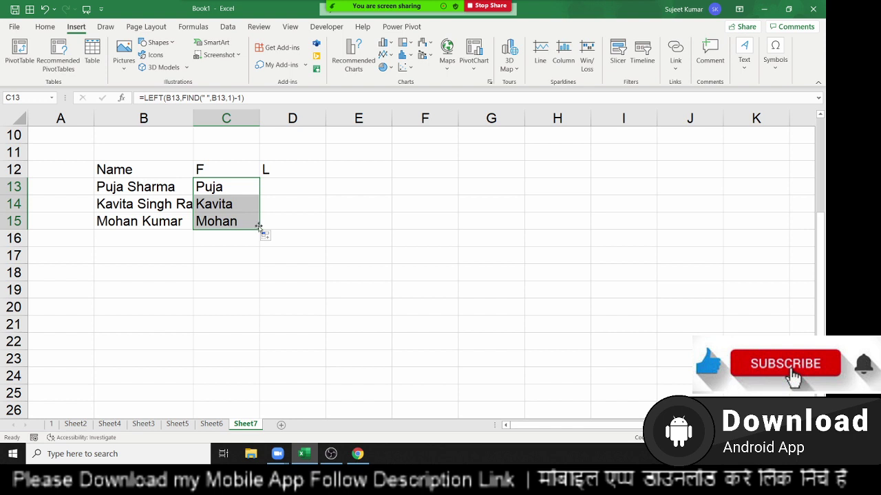
click(180, 206)
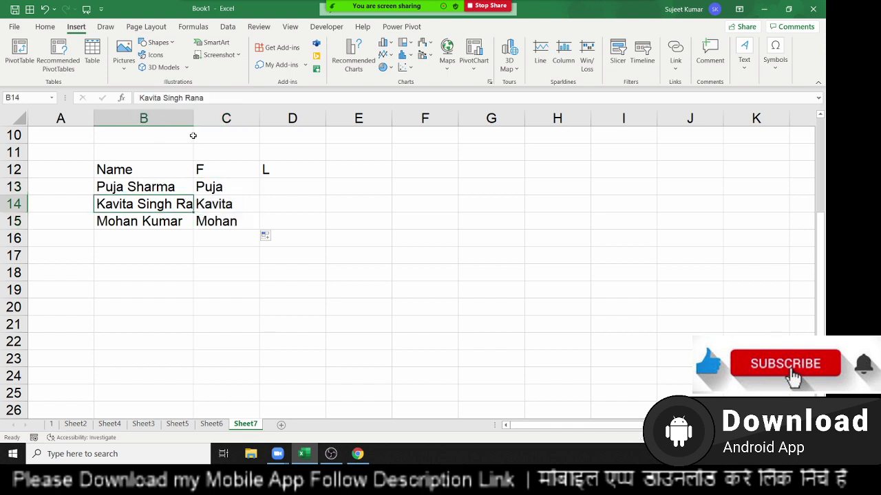
double_click(191, 113)
- Review the names in B13 and B14 and the empty L cells D13:D14
click(167, 187)
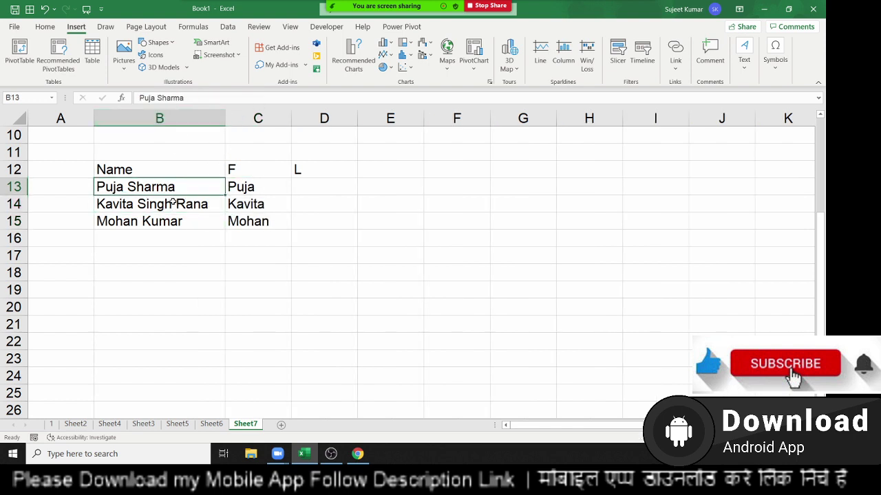
click(175, 204)
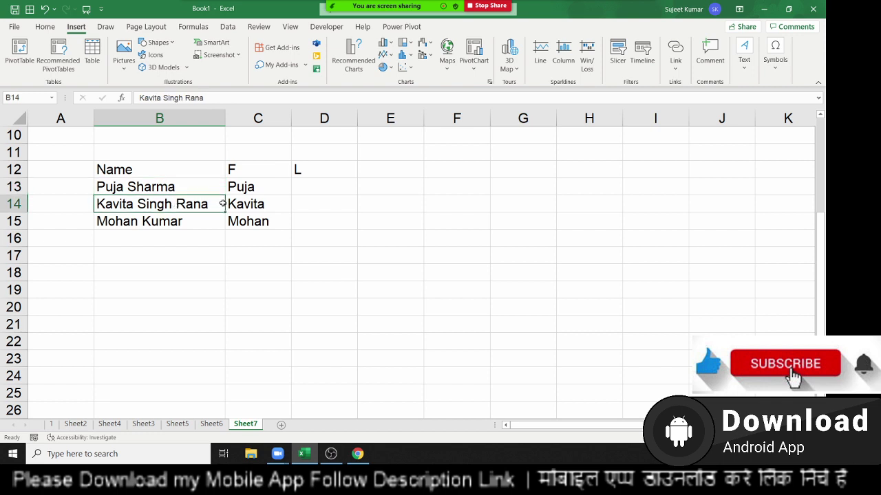
click(315, 192)
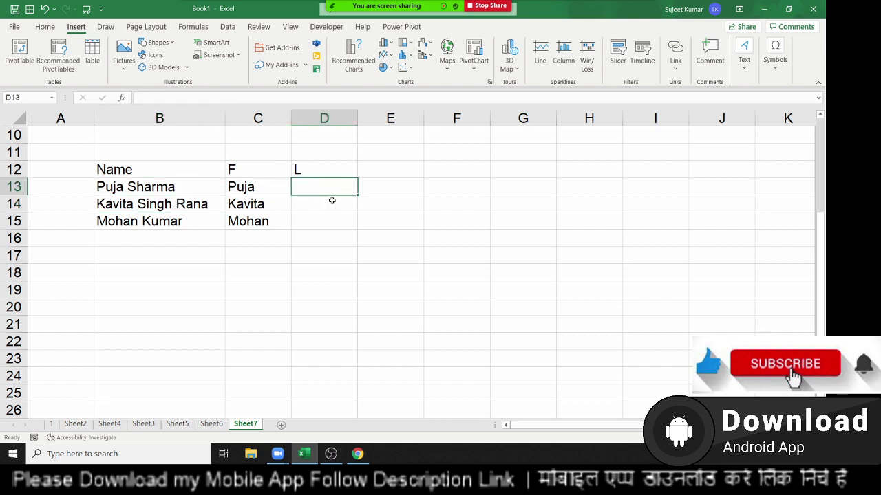
click(323, 203)
click(323, 190)
click(191, 184)
double_click(192, 184)
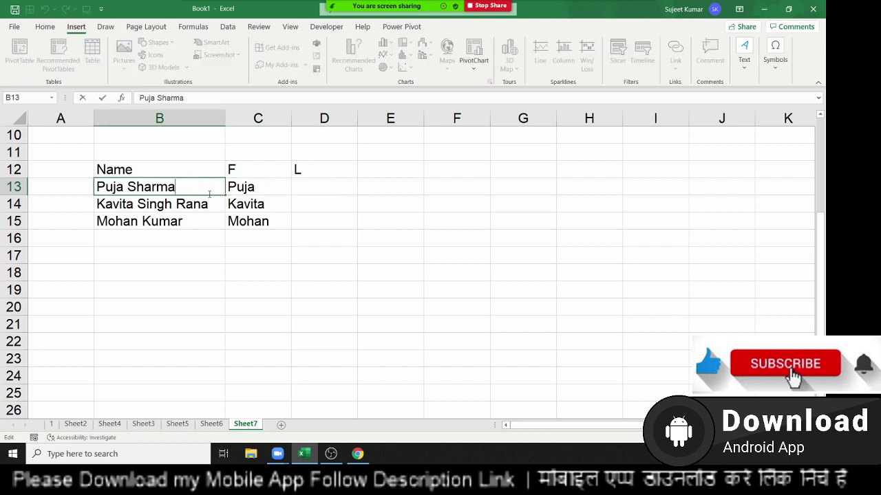
key(Escape)
click(325, 206)
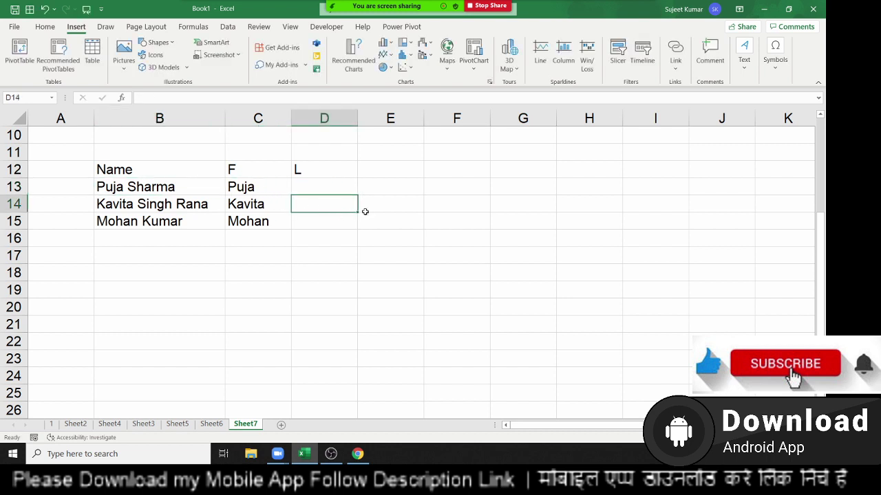
text(=f)
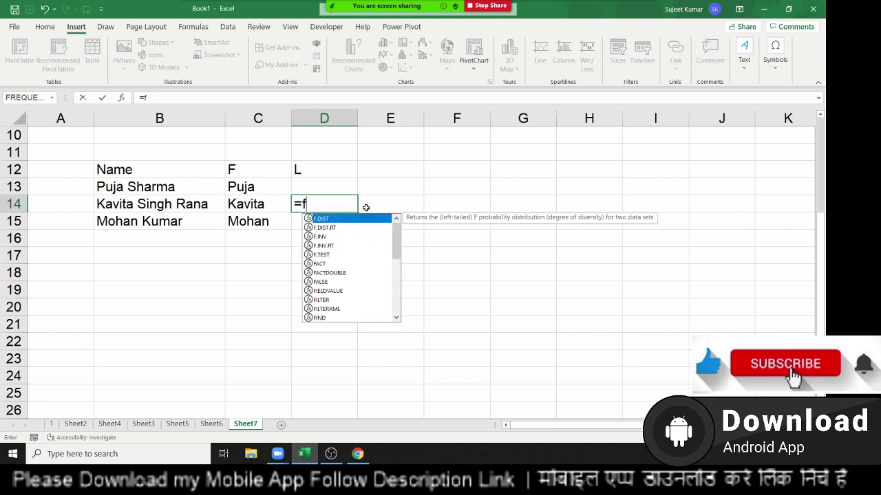
text(in)
key(Tab)
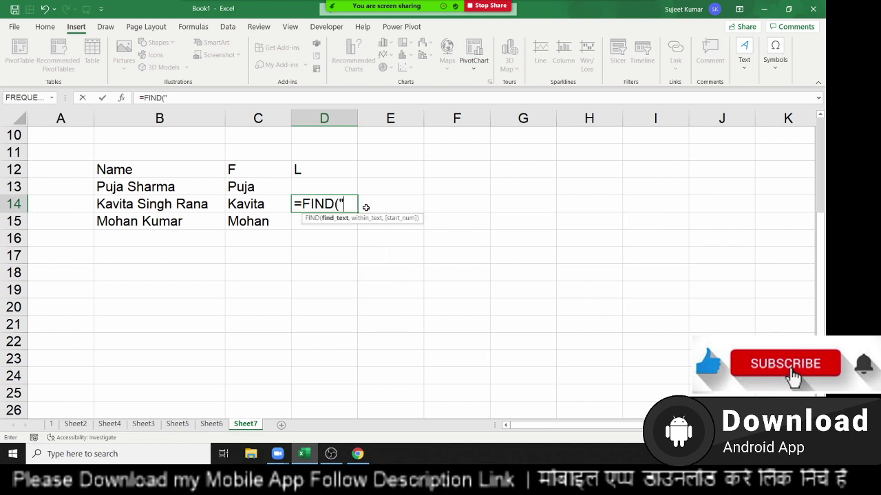
text(",)
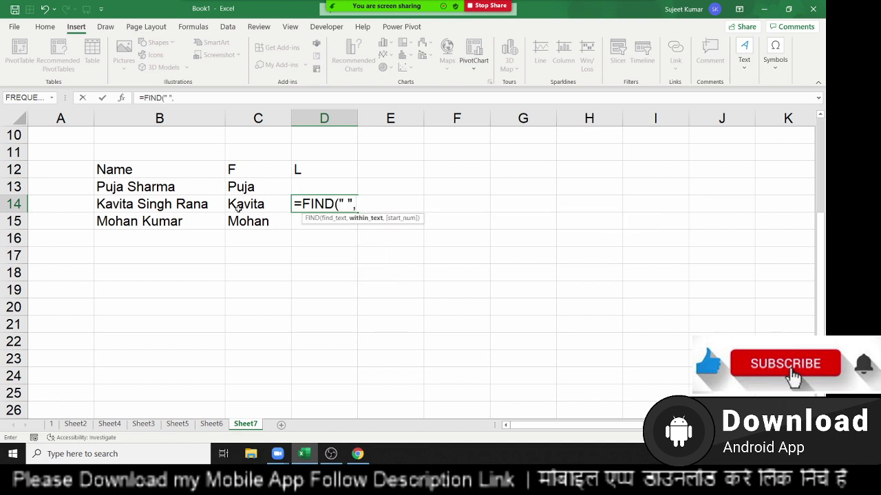
click(215, 206)
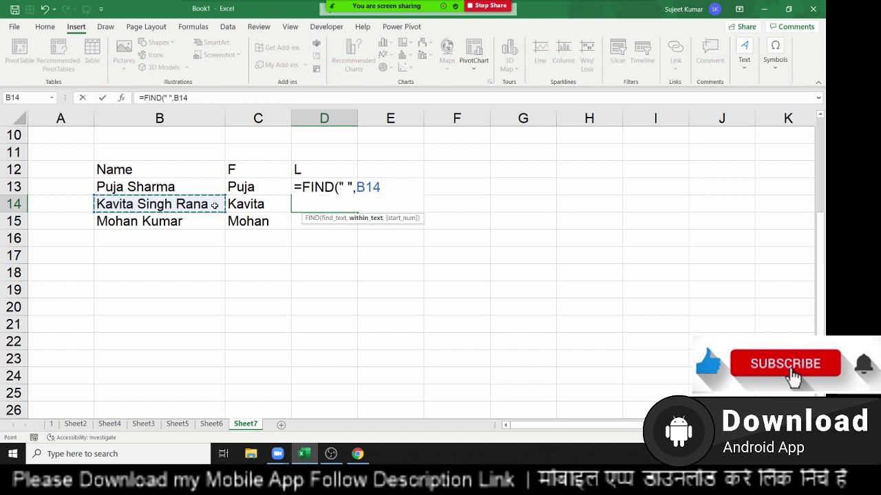
text(,1))
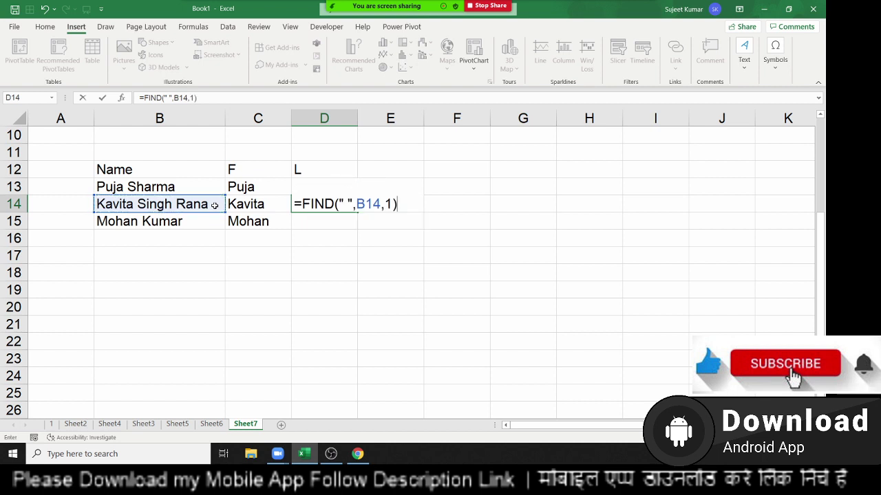
key(Return)
key(Up)
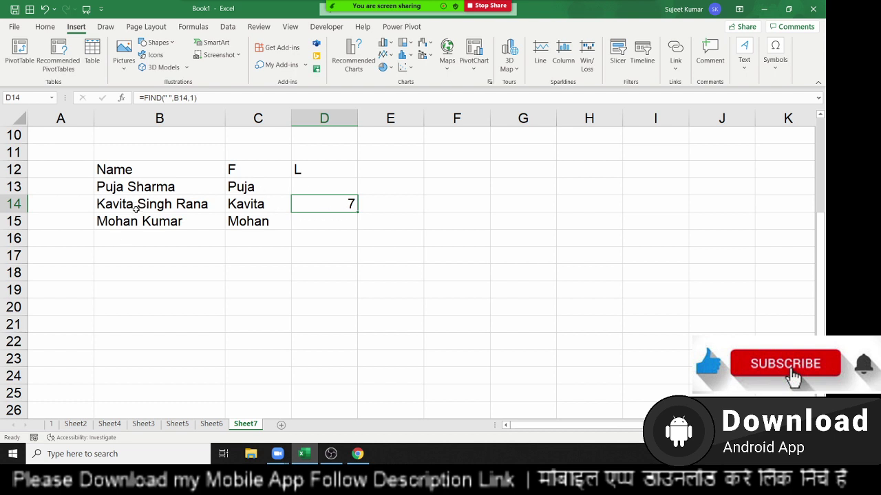
drag(354, 205, 374, 207)
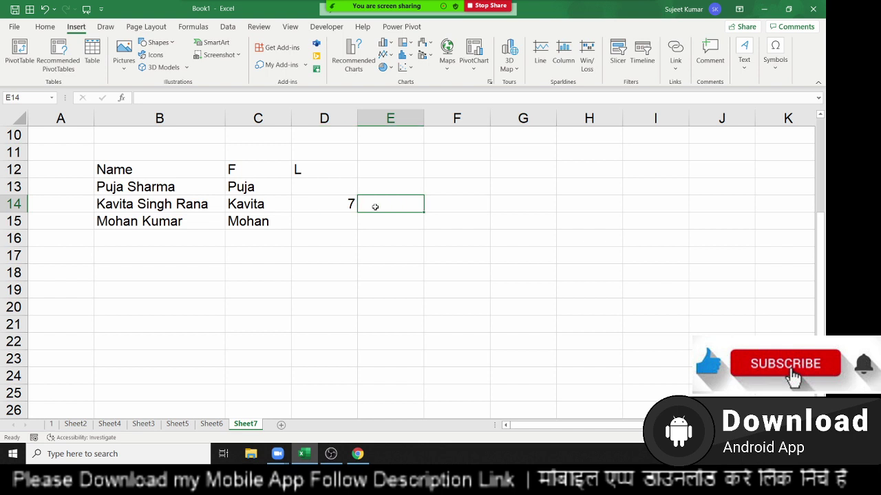
- Enter =FIND(" ",B14,1) in E14
text(=fin)
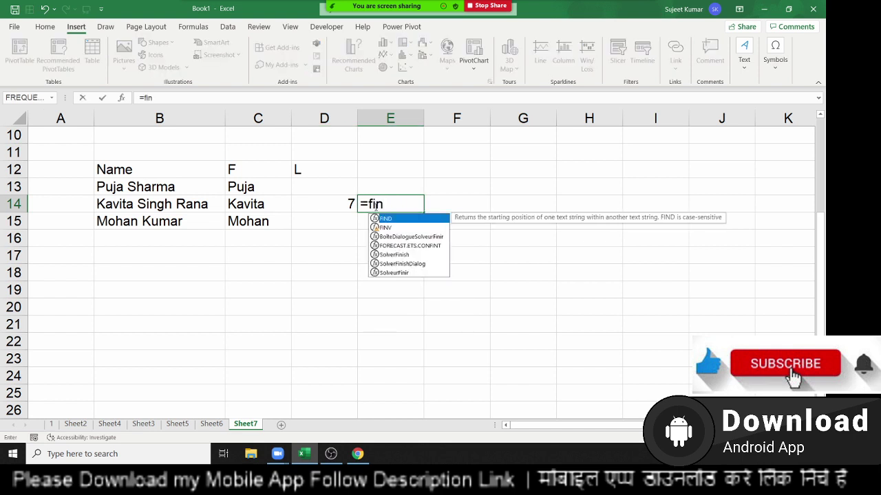
key(Tab)
text(")
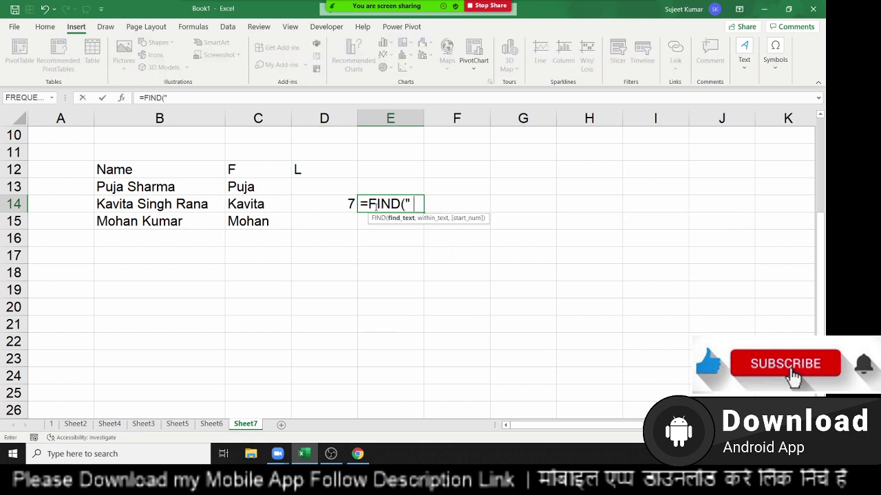
text( ",)
click(197, 204)
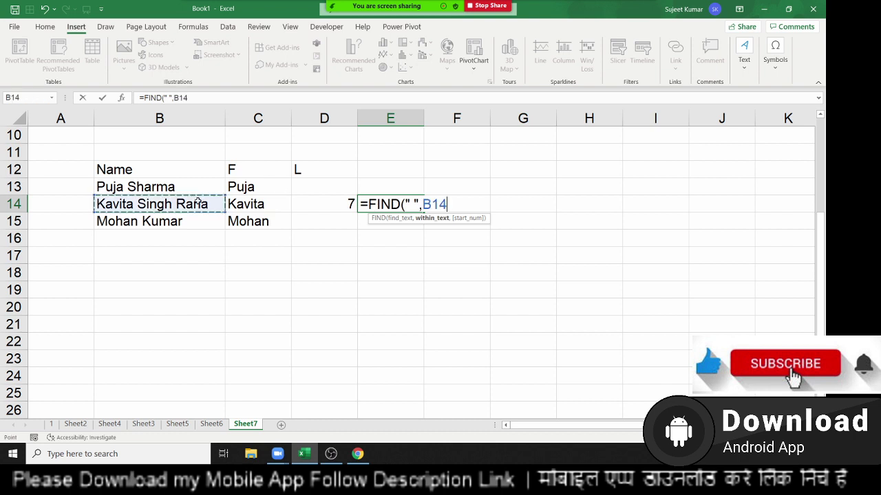
text(,1)
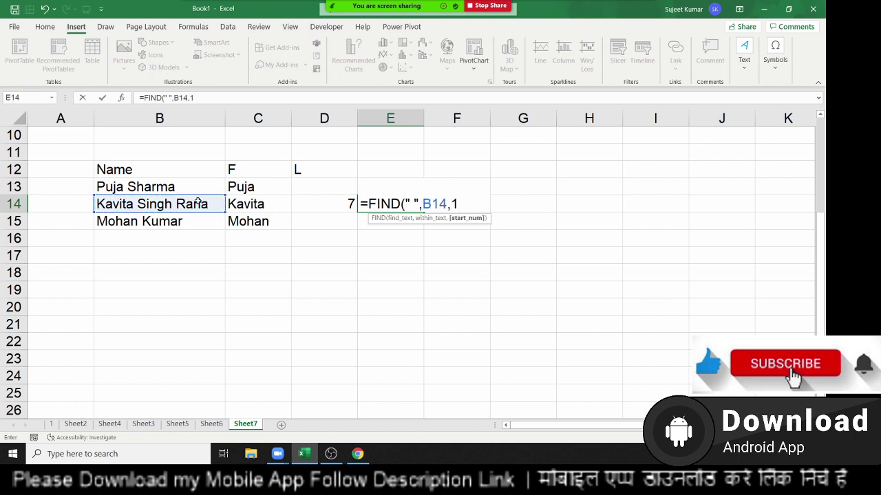
key(Return)
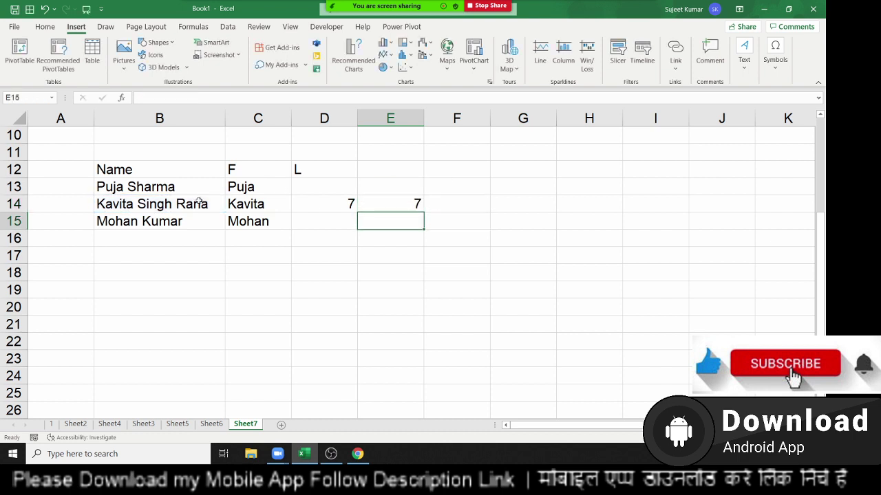
- Change E14's start position to D14+1, so it returns 13 for the second space
key(Up)
key(F2)
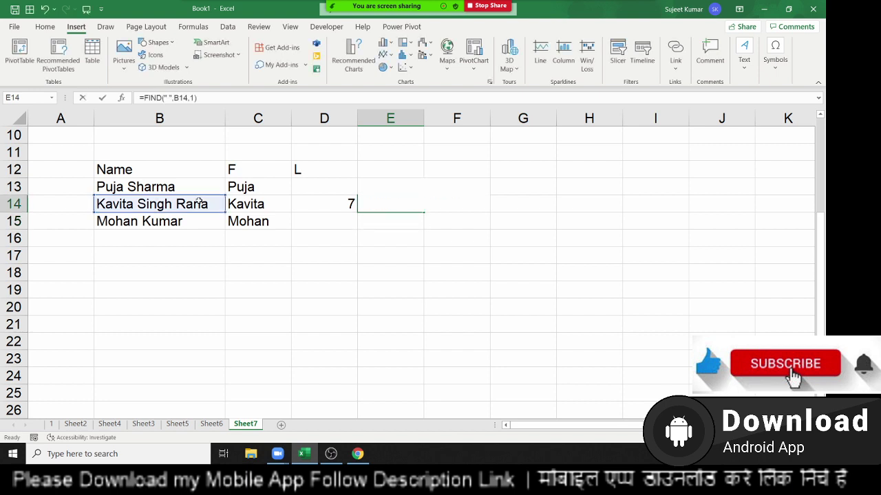
key(Left)
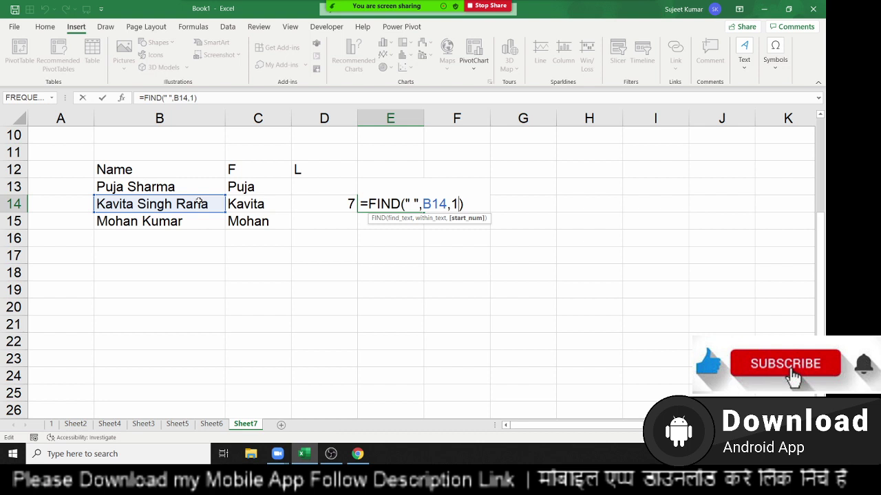
key(BackSpace)
text(1)
key(BackSpace)
click(295, 200)
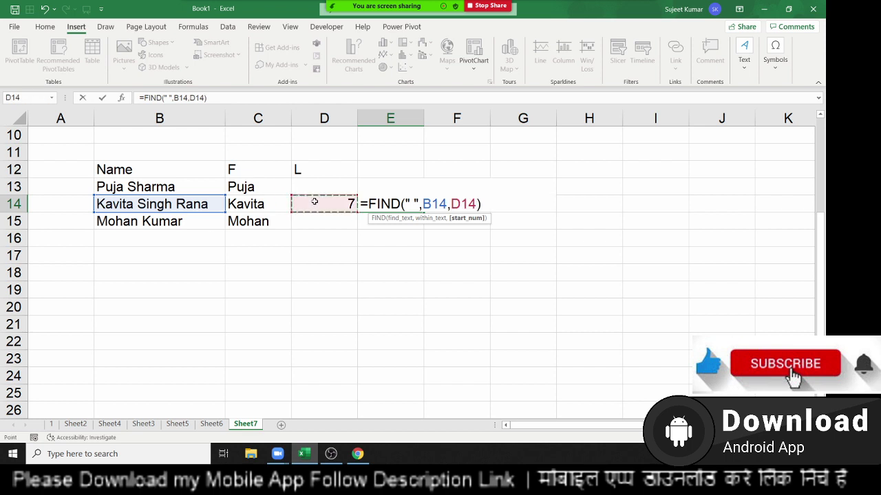
text(+1)
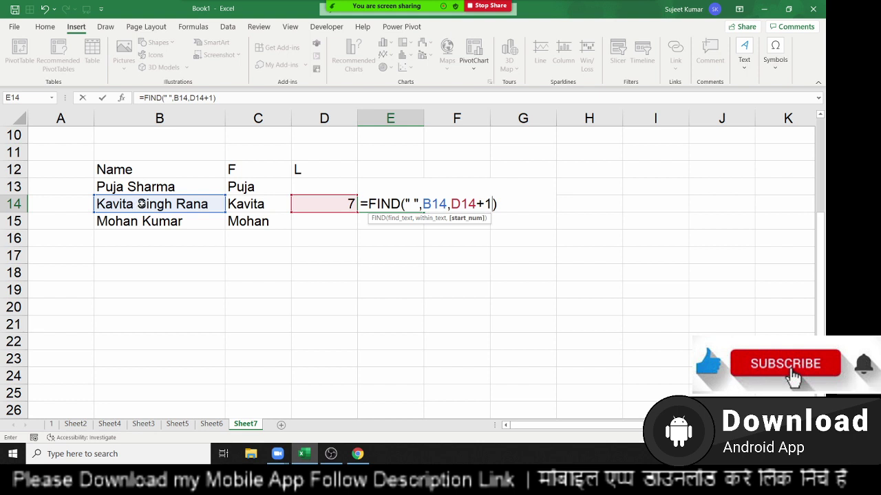
key(Return)
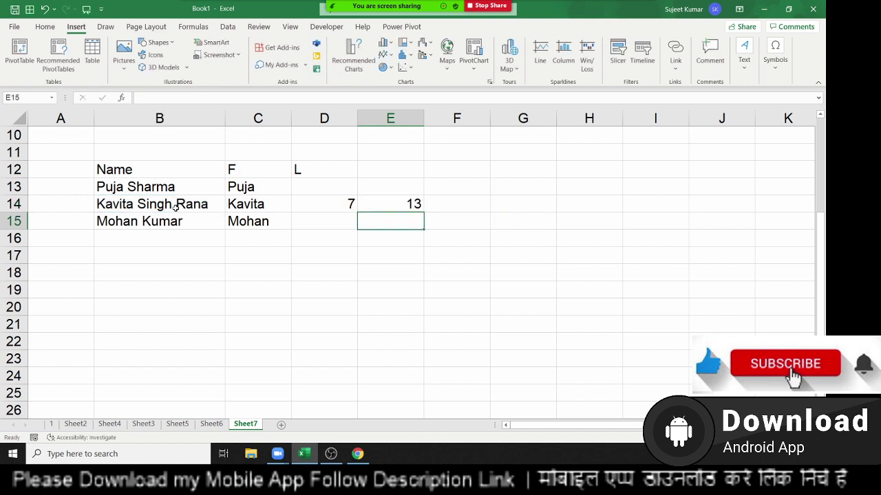
click(441, 204)
- Enter =RIGHT(B14,LEN(B14)-E14) in F14, accepting Excel's correction, to return Rana
text(=)
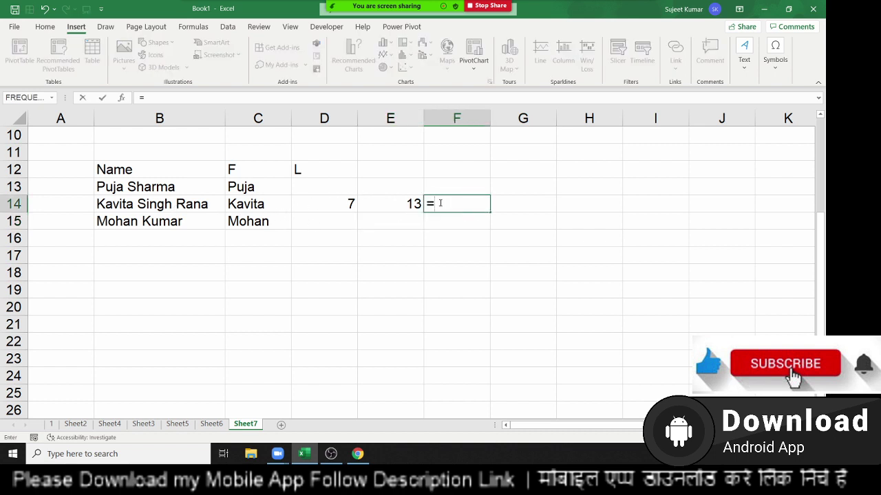
text(ri)
key(Tab)
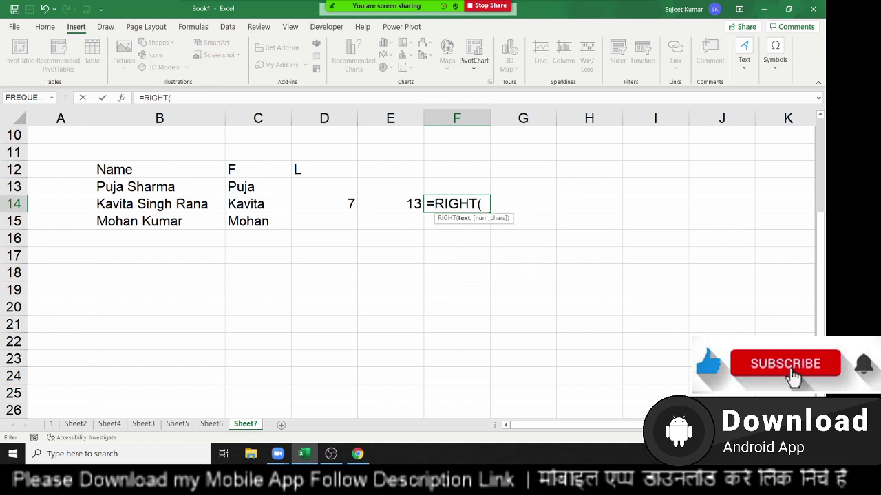
key(Left)
key(Left)
key(Left)
key(Left)
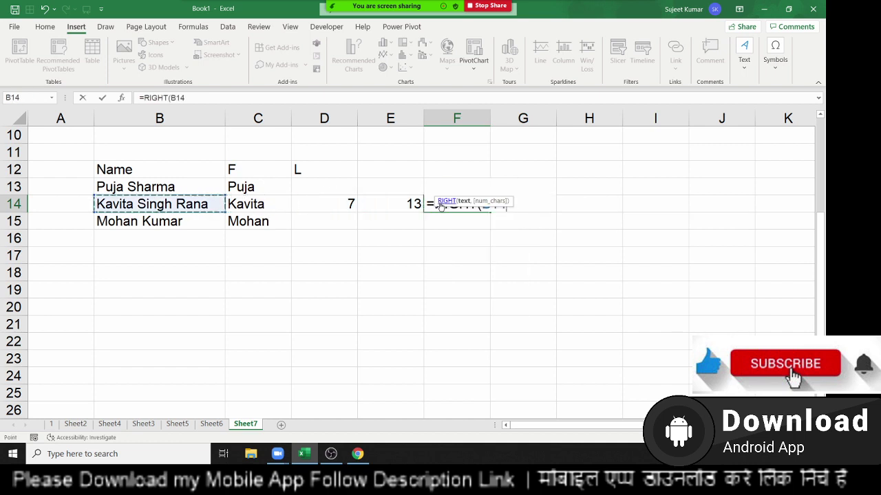
text(,)
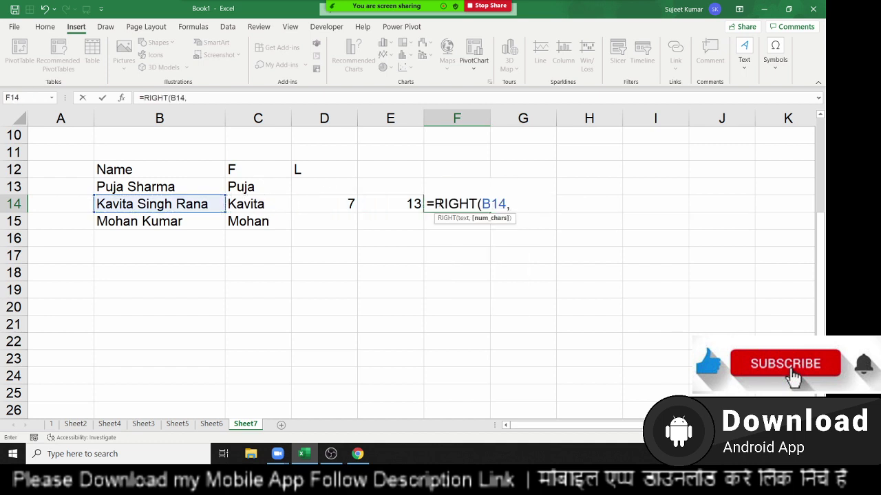
text(len()
key(Left)
key(Left)
key(Left)
key(Left)
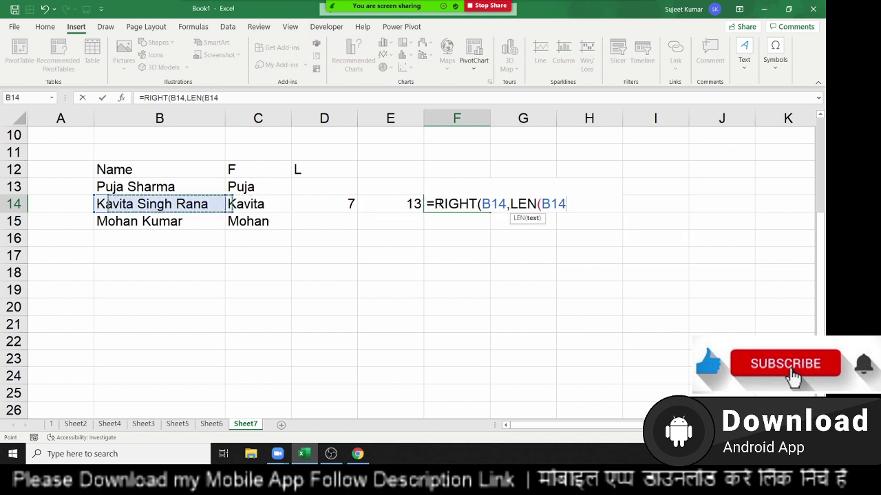
text()-)
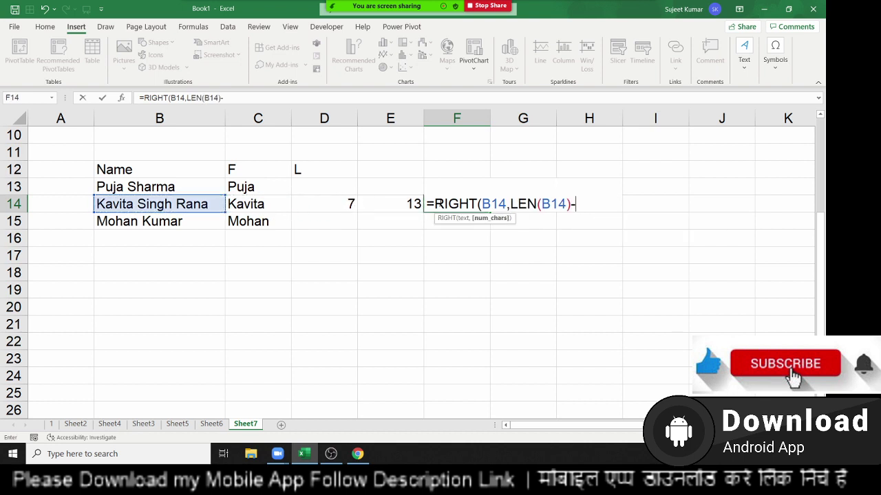
key(Left)
key(Return)
key(Return)
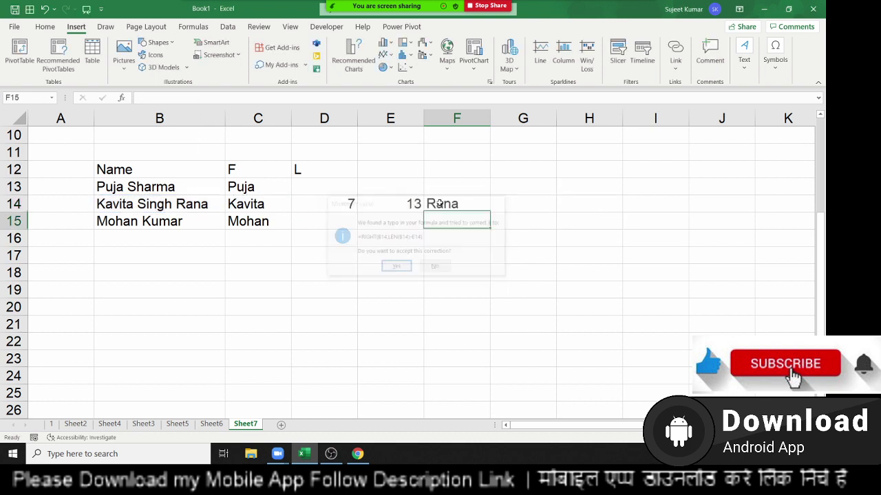
click(445, 203)
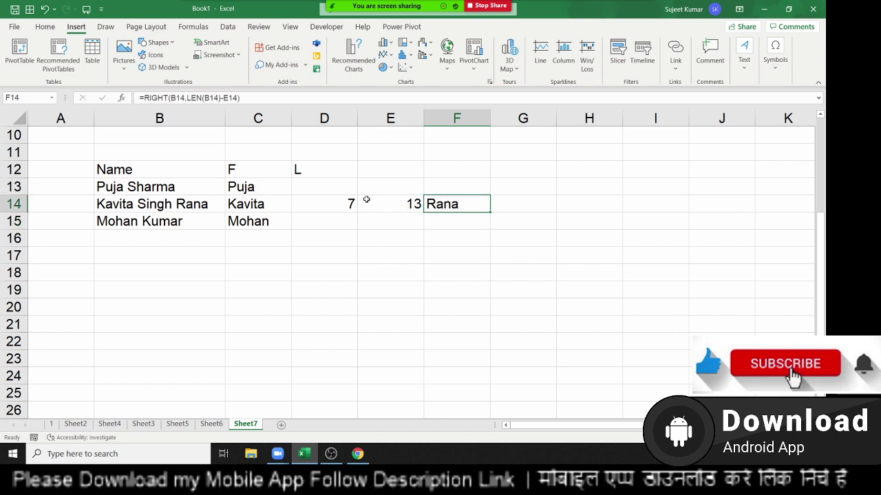
- Replace D14 in E14's formula with FIND(" ",B14,1), making it self-contained
double_click(342, 201)
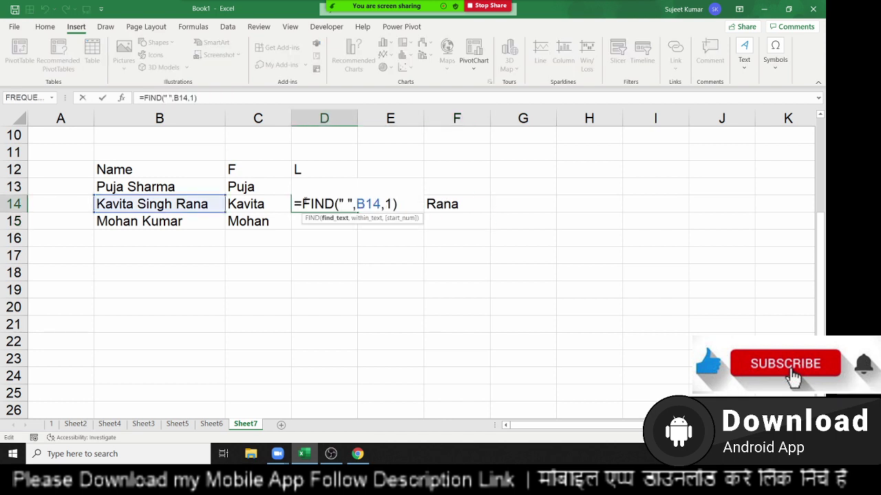
drag(303, 200, 400, 206)
key(Escape)
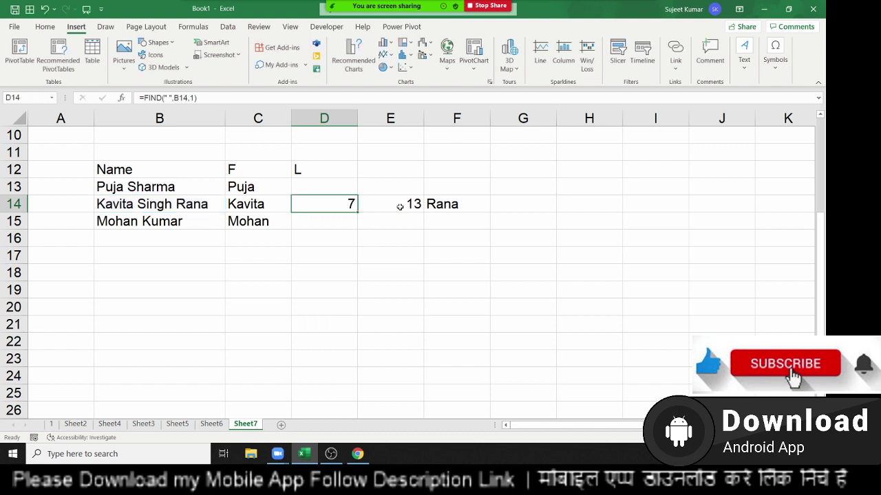
click(399, 206)
double_click(400, 207)
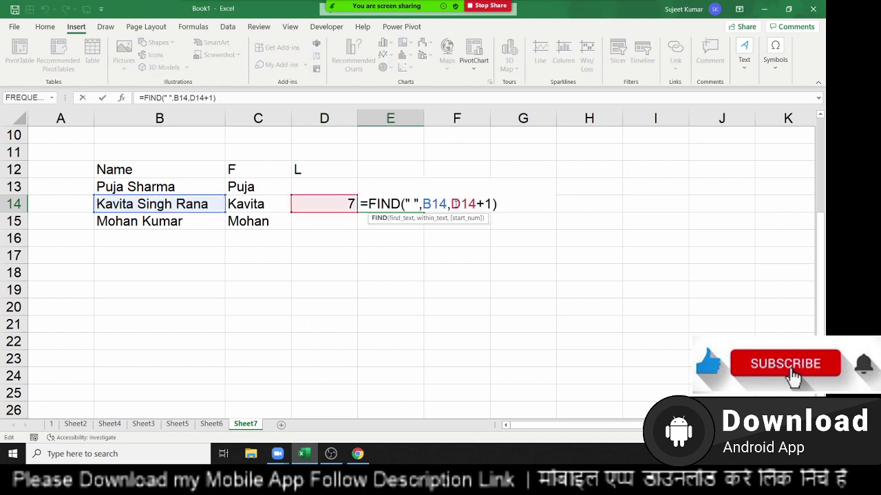
double_click(462, 204)
text(FIND(" ",B14,1))
key(Return)
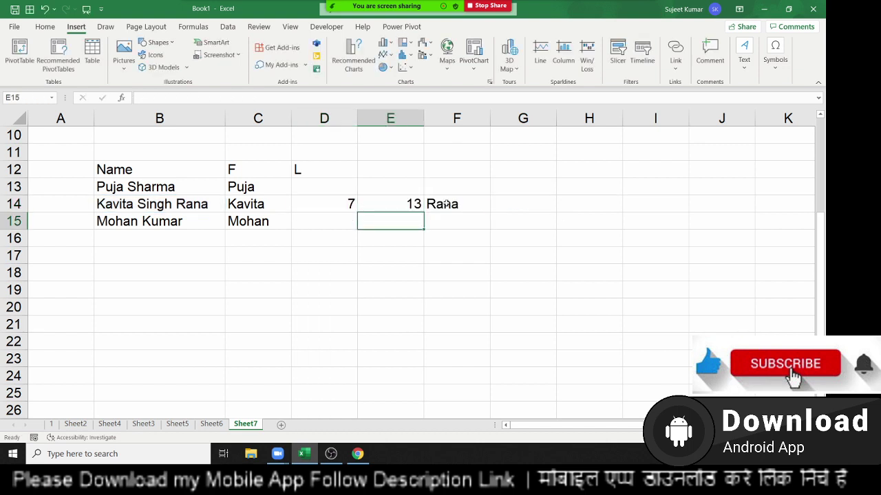
- Copy E14's nested FIND expression for the second-space position
double_click(446, 204)
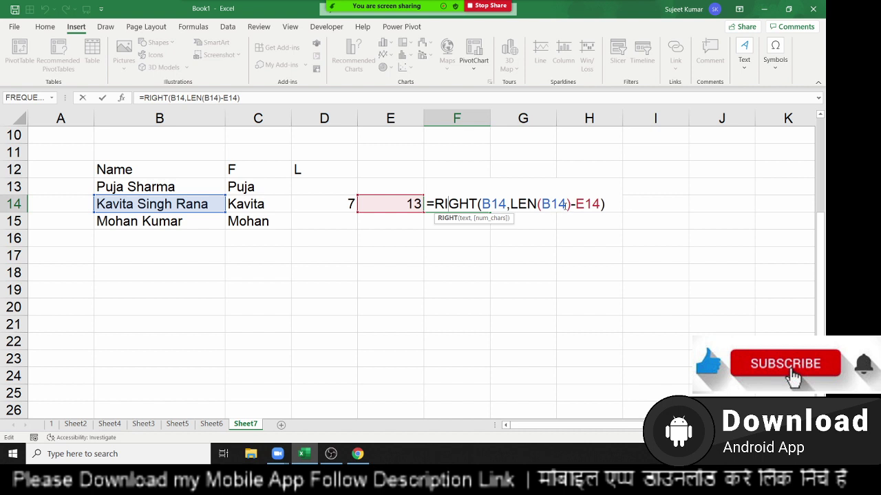
key(Escape)
click(413, 204)
double_click(419, 203)
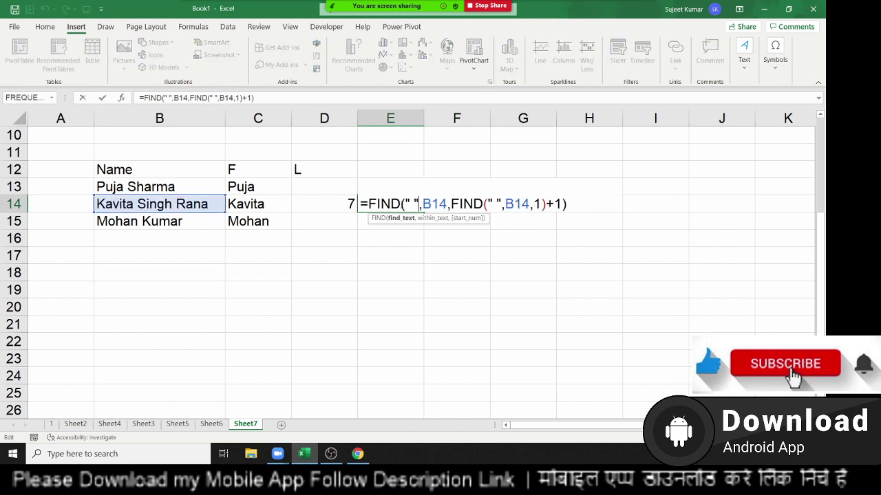
key(Escape)
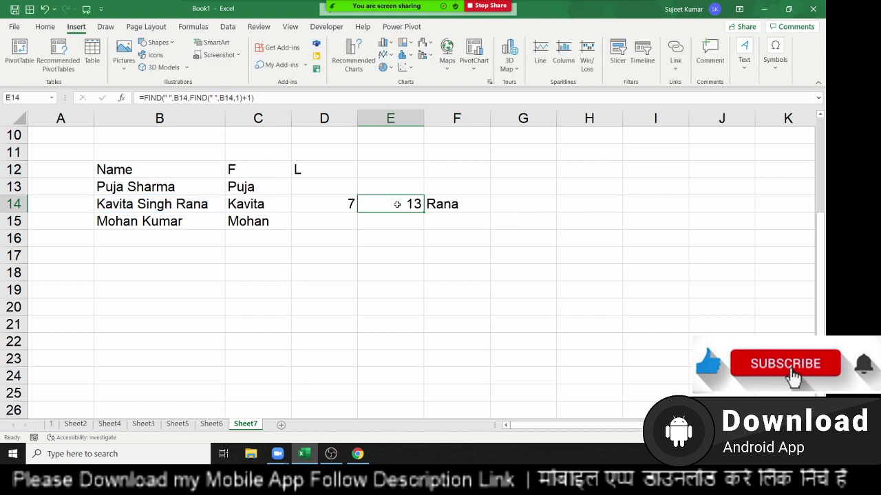
double_click(400, 204)
drag(370, 203, 567, 205)
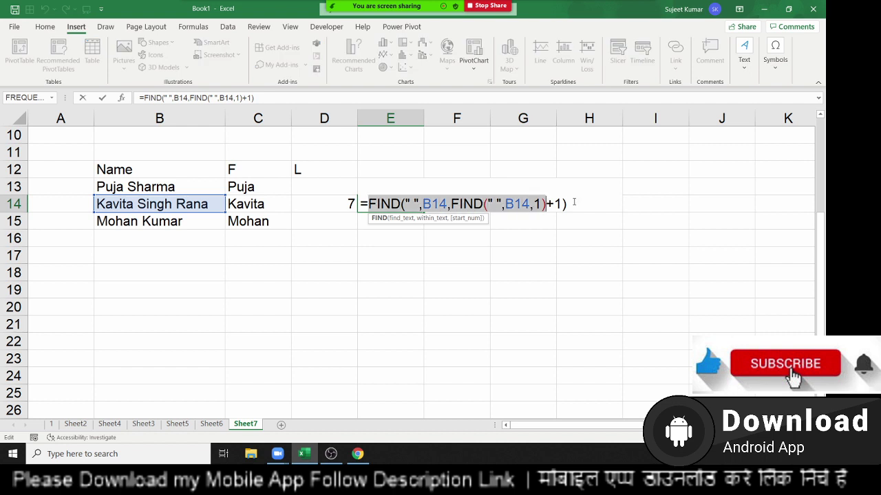
key(Escape)
- Replace E14 in F14's formula with FIND(" ",B14,FIND(" ",B14,1)+1), still returning Rana
double_click(436, 204)
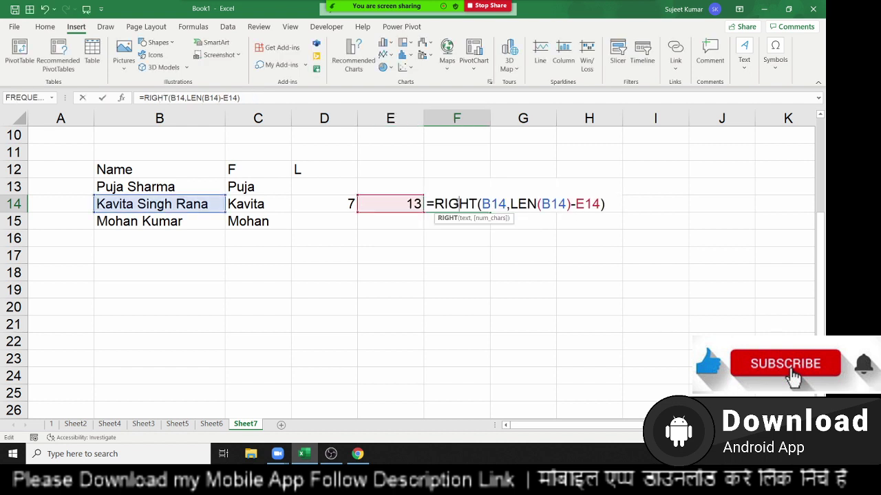
double_click(580, 204)
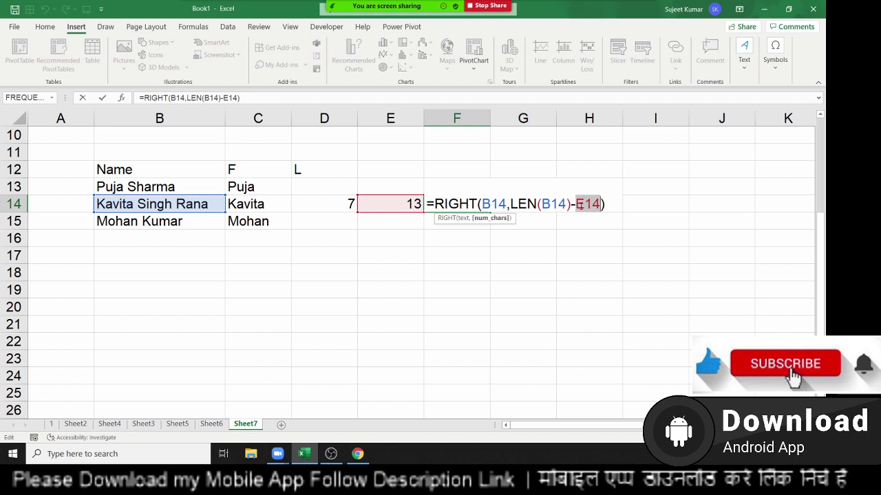
text(FIND(" ",B14,FIND(" ",B14,1)+1))
key(Return)
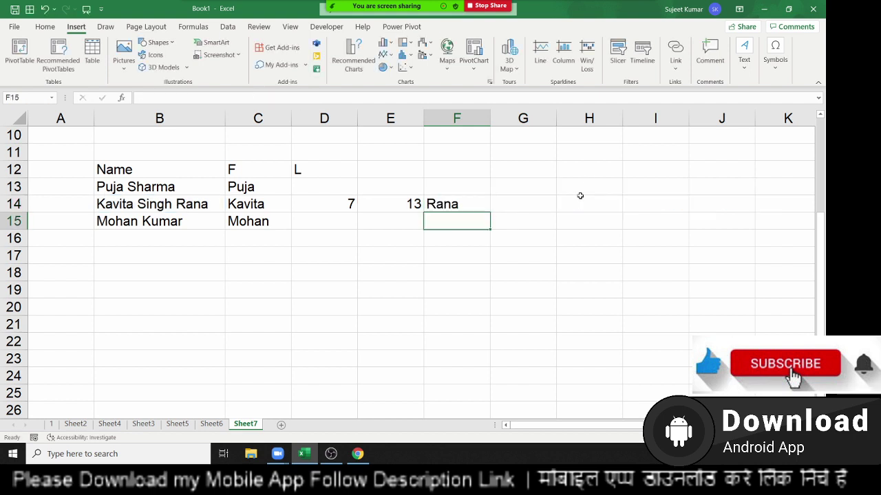
key(Up)
key(Left)
key(Left)
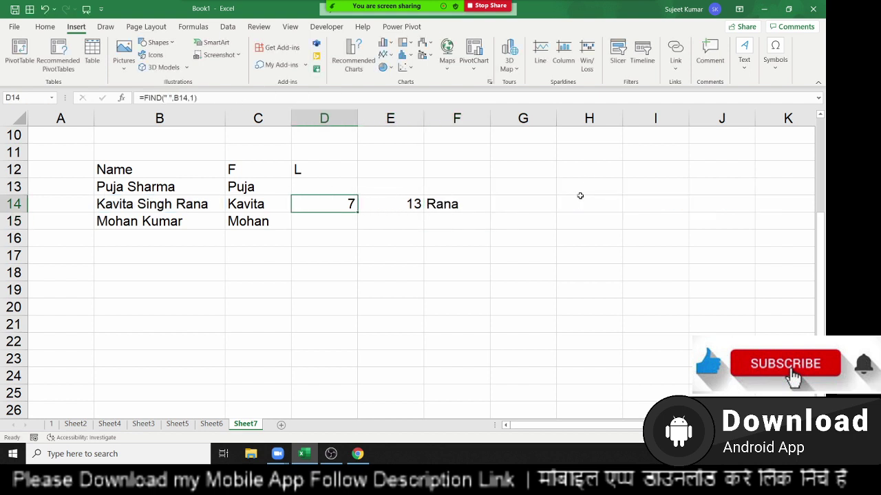
key(Left)
key(Left)
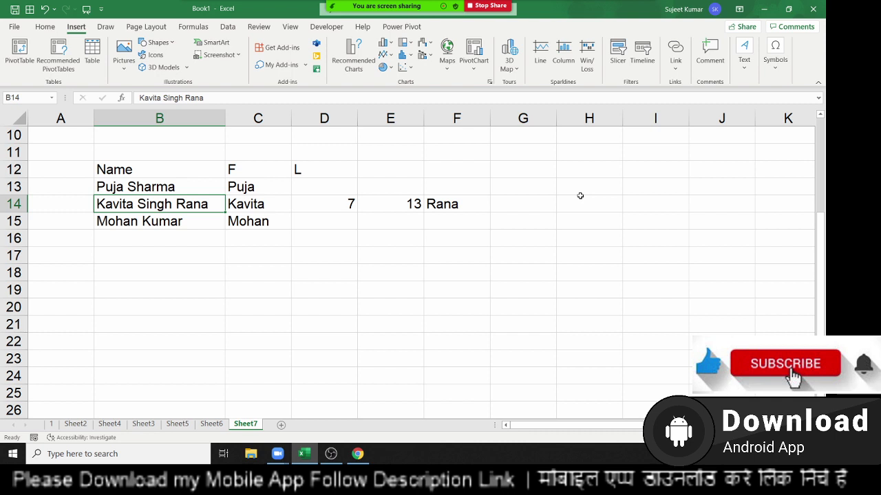
key(Right)
key(Right)
key(Right)
key(Right)
key(Right)
- Enter =RIGHT(B14,LEN(B14)-D14) in G14, accepting the correction, to get Singh Rana
text(=)
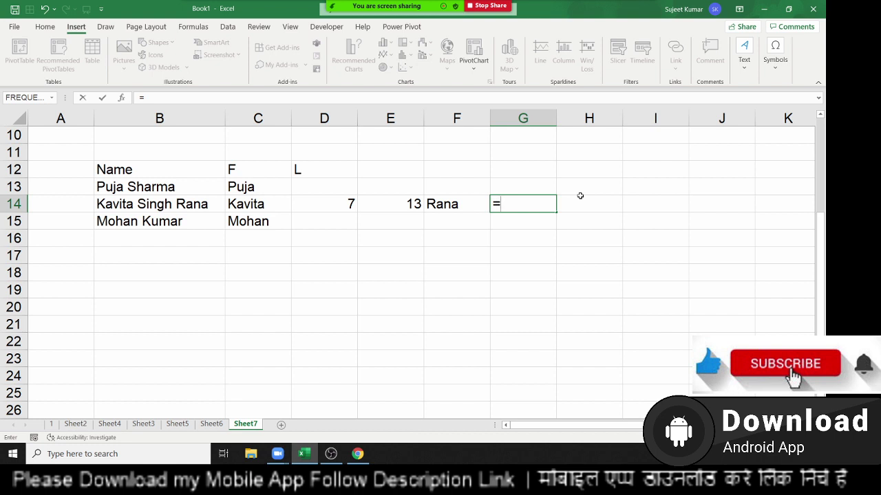
text(ri)
key(Tab)
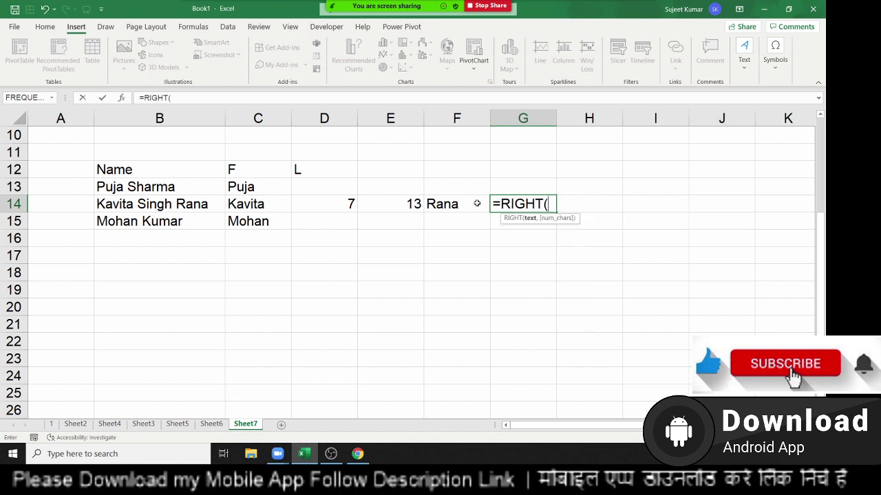
click(202, 204)
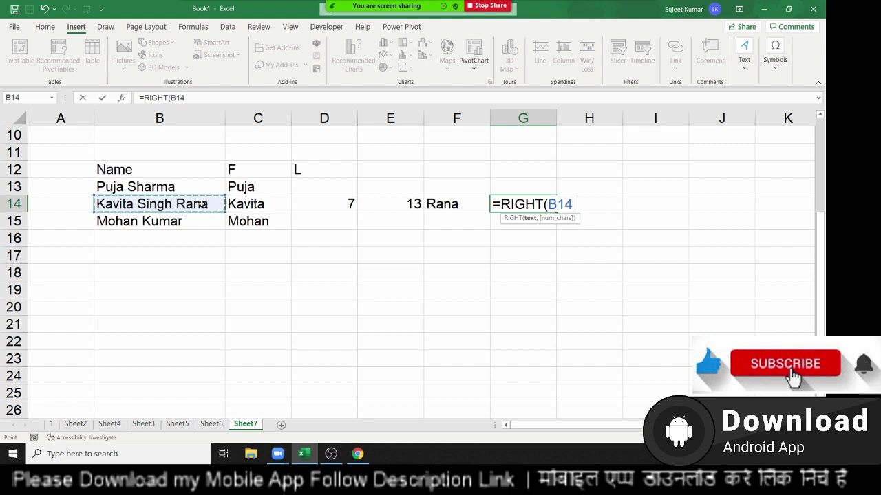
text(,le)
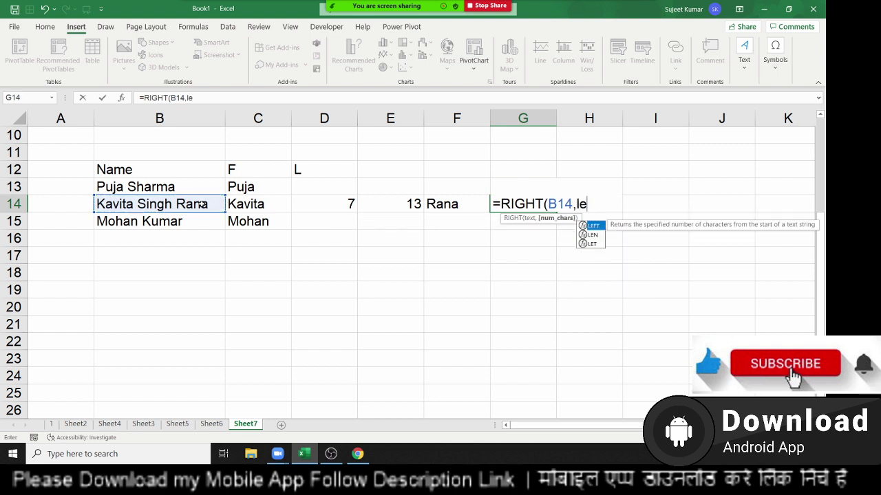
text(n)
key(Tab)
click(184, 202)
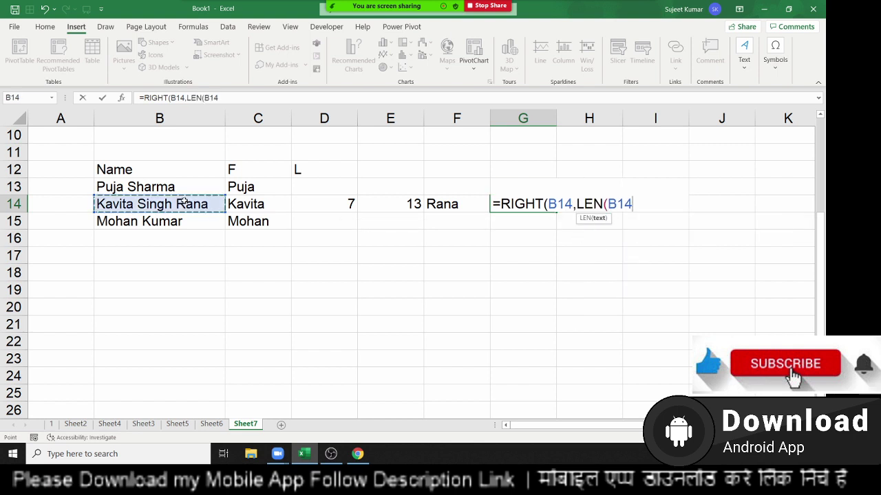
text()-)
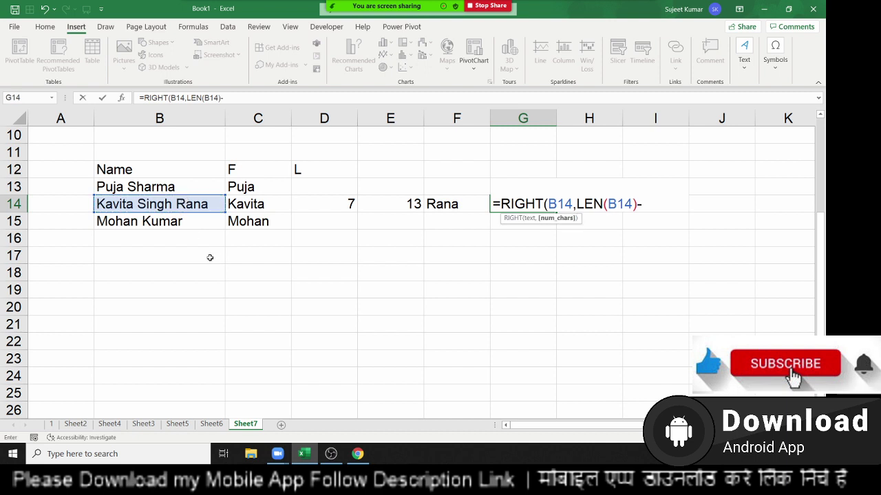
click(323, 208)
key(Return)
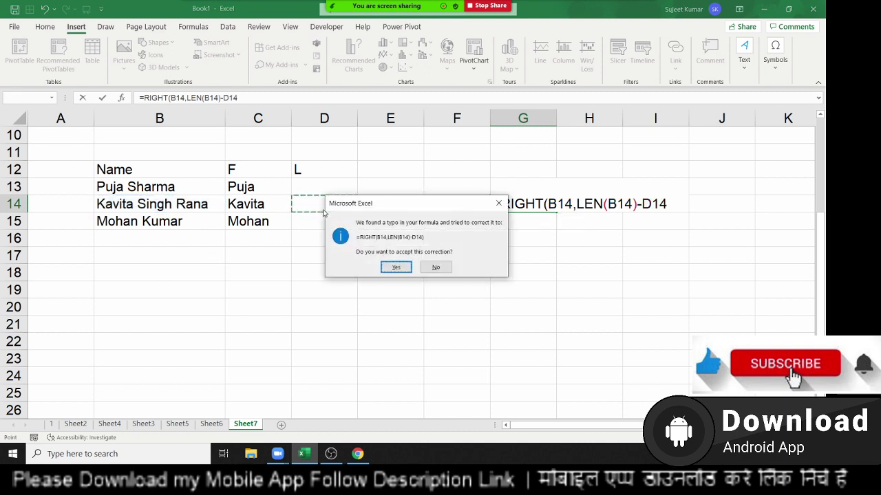
key(Return)
key(Up)
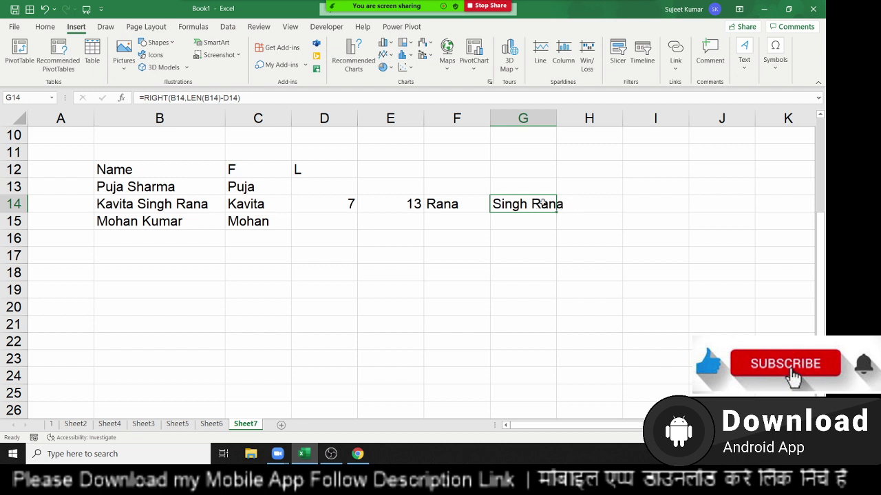
click(585, 203)
text(=if)
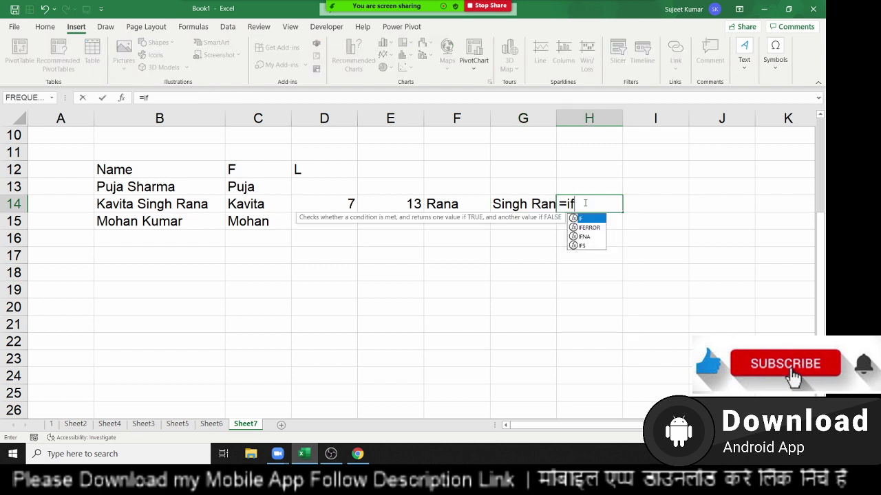
key(Tab)
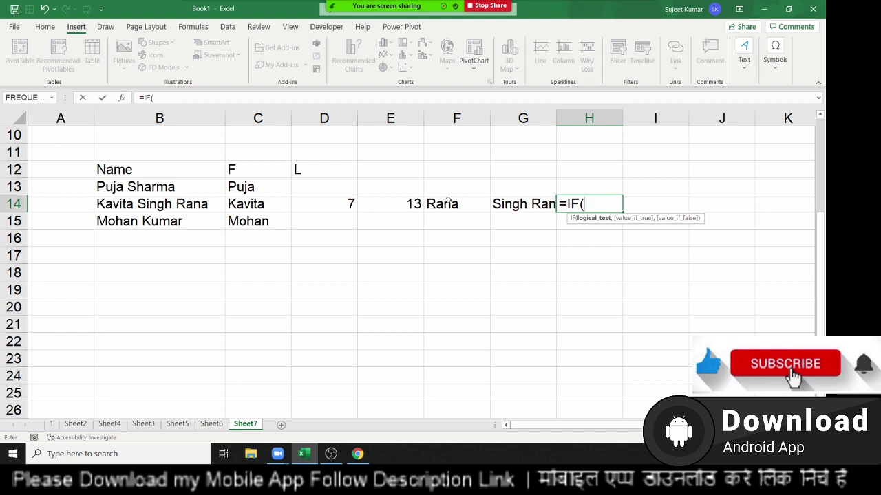
key(Escape)
click(187, 204)
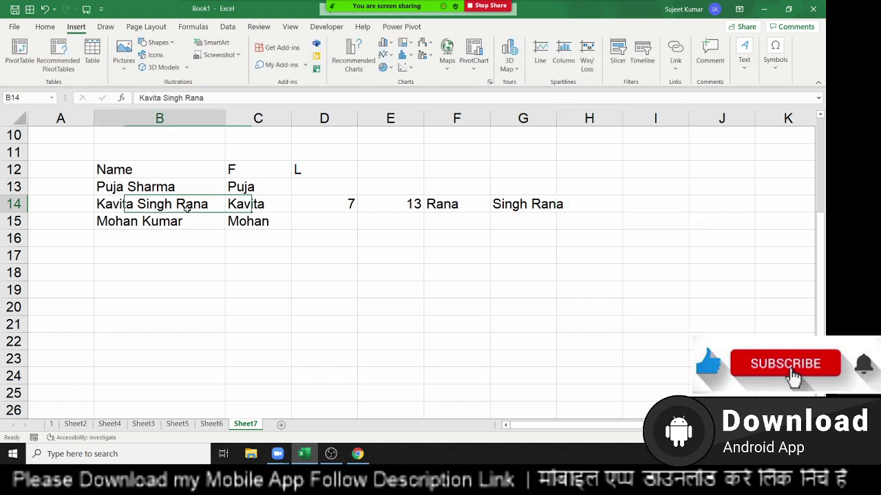
double_click(188, 203)
double_click(187, 204)
key(BackSpace)
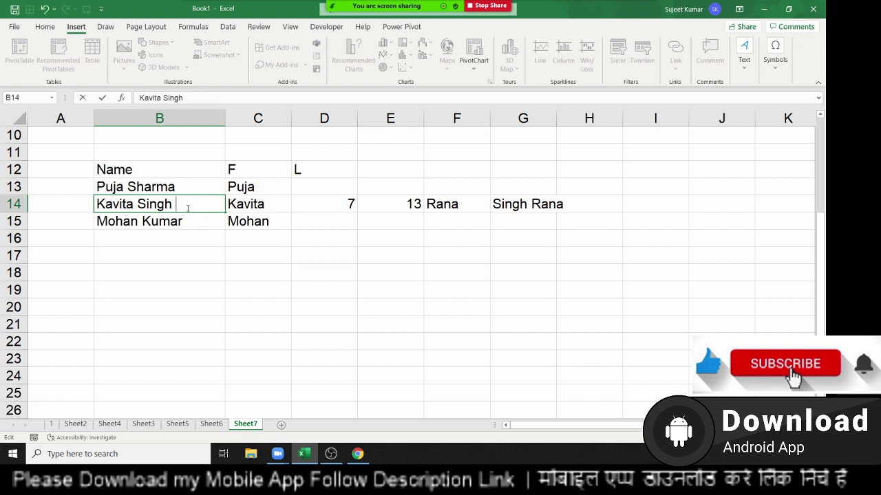
key(Return)
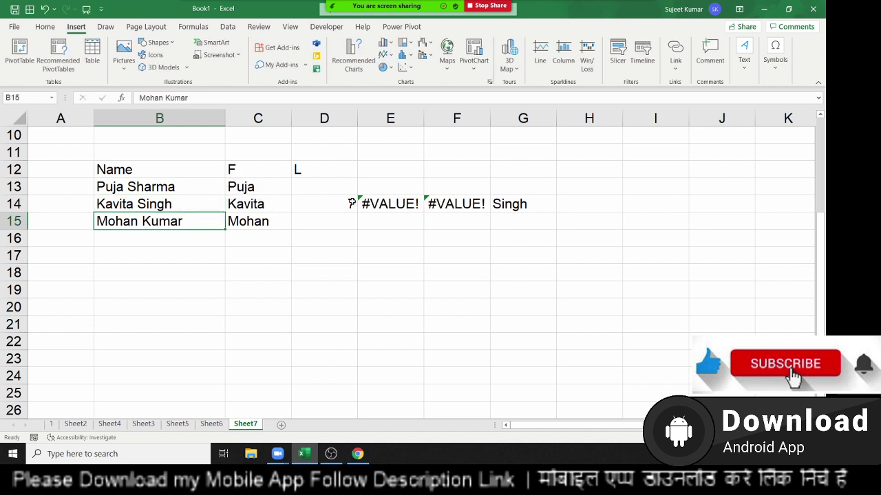
- Re-enter G14's RIGHT formula so it returns Singh
drag(350, 201, 475, 204)
click(512, 205)
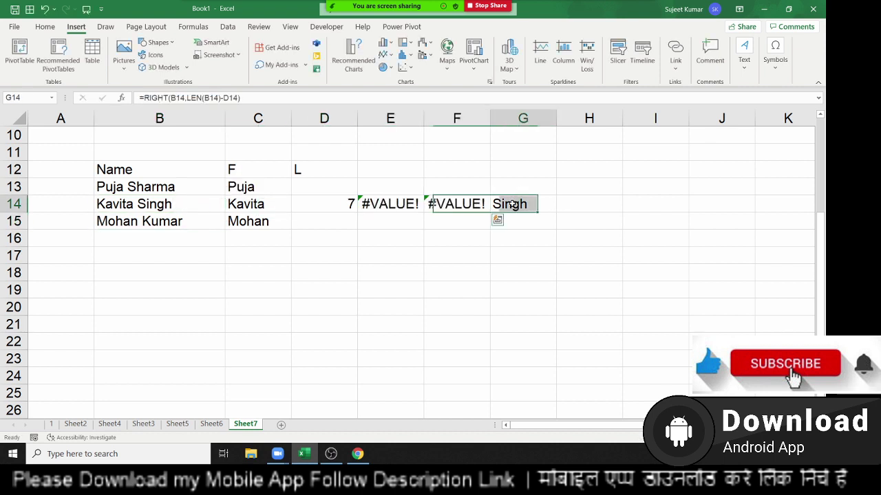
double_click(512, 204)
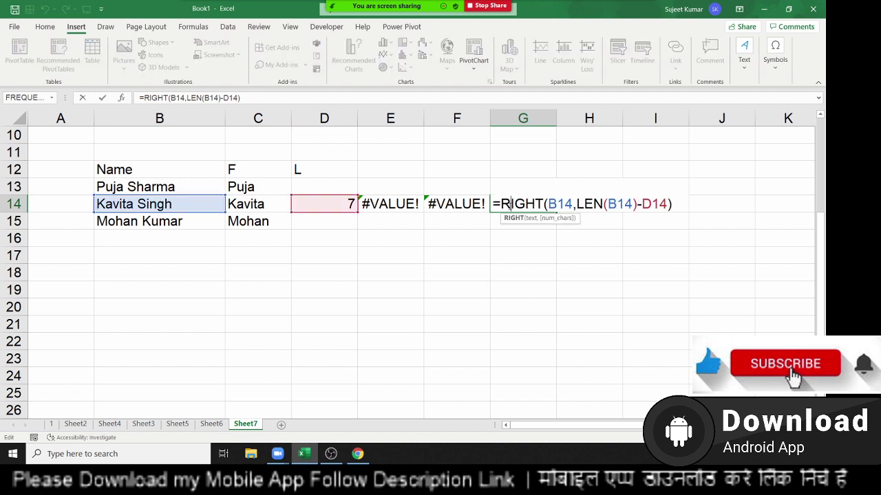
key(ctrl+Return)
click(569, 209)
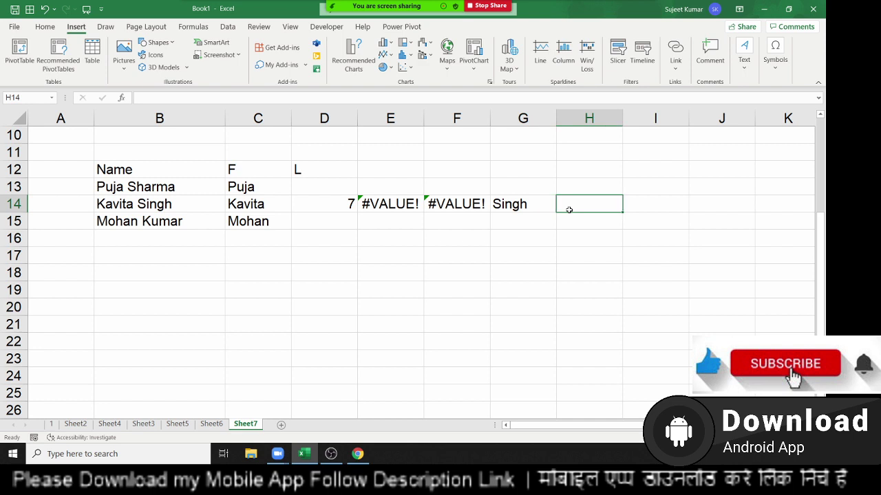
- Enter =IFERROR(F14,G14) in H14
text(=if)
key(Down)
key(Tab)
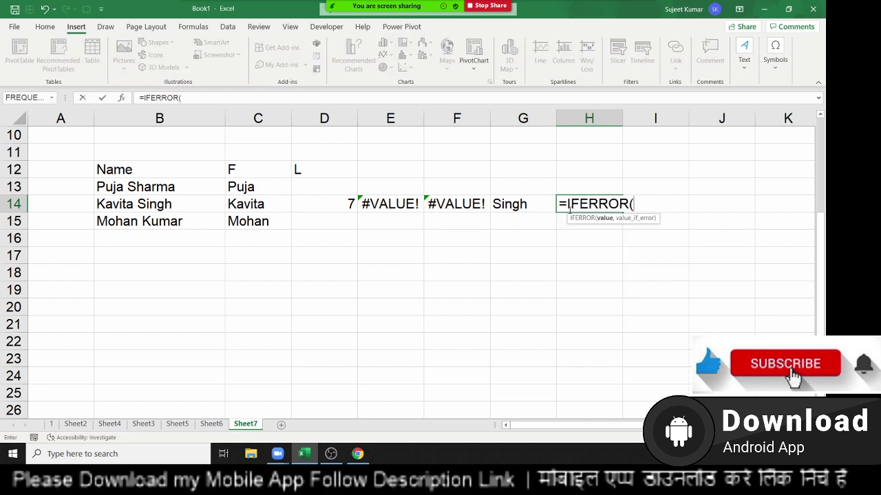
click(447, 203)
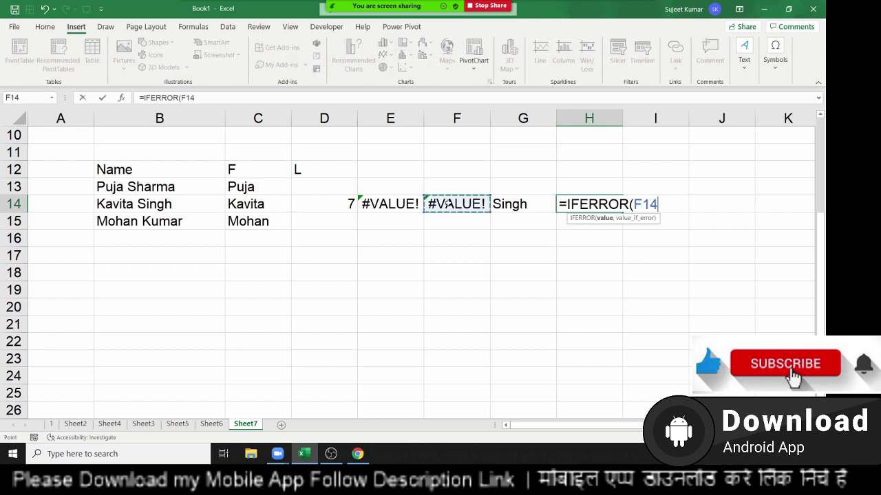
text(,)
click(507, 205)
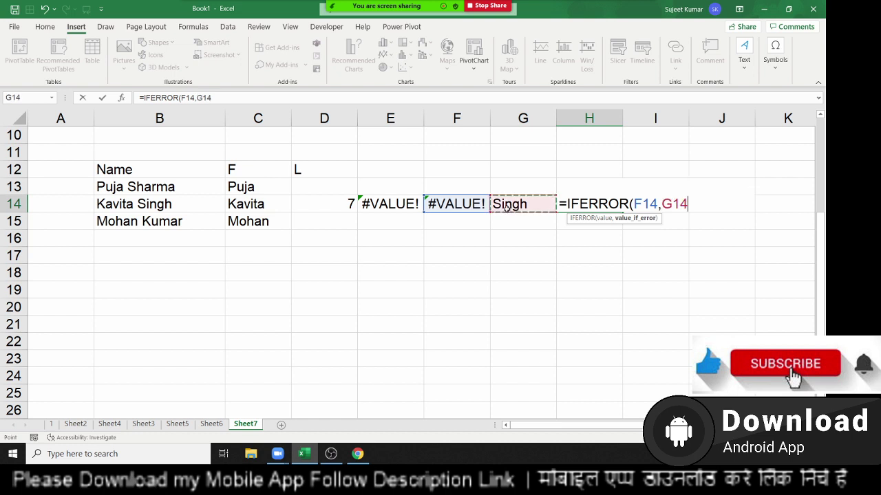
key(Return)
- Replace the F14 reference in H14's IFERROR with F14's RIGHT/LEN/FIND expression
click(477, 204)
double_click(477, 204)
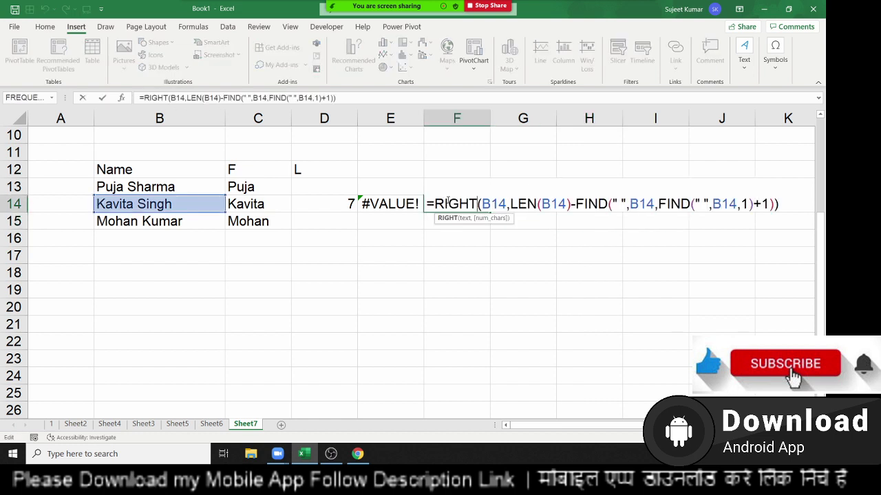
drag(439, 200, 778, 204)
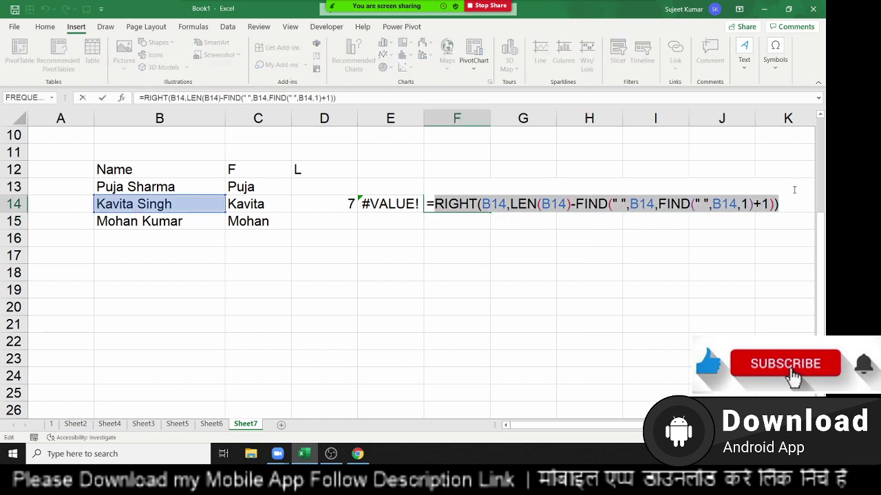
key(Escape)
double_click(590, 204)
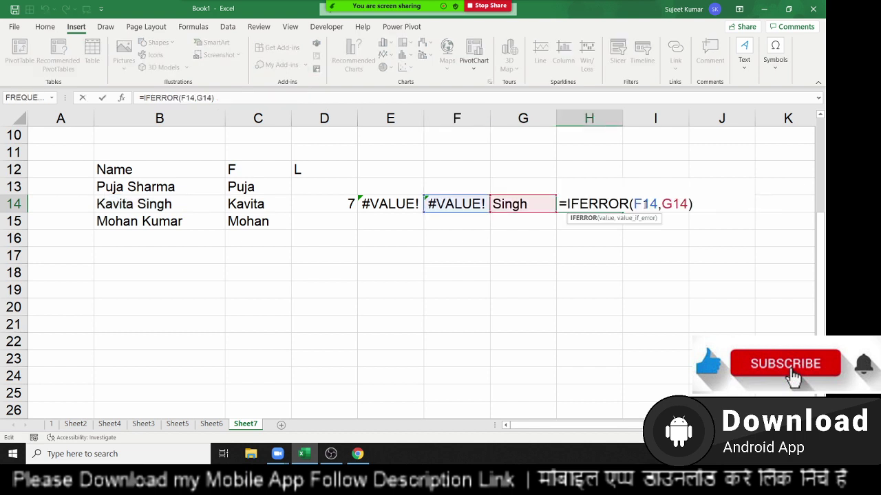
double_click(645, 204)
key(ctrl+v)
key(Return)
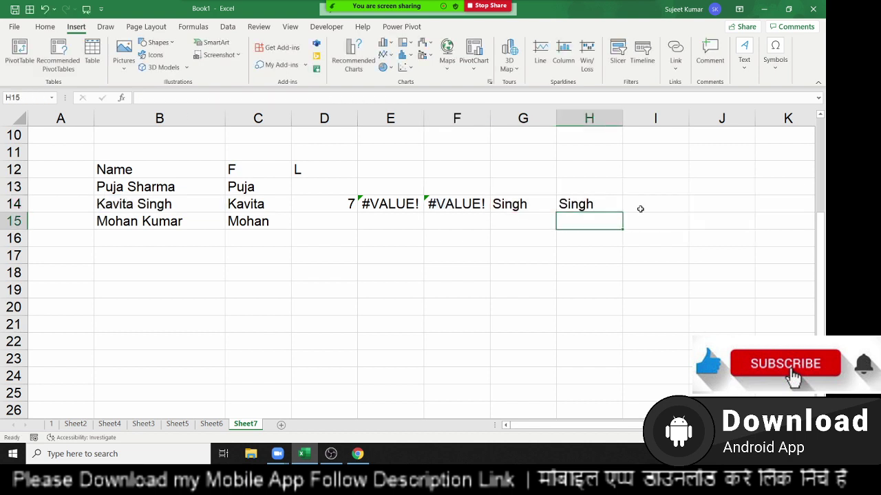
- Replace the G14 reference in H14 with the RIGHT(B14,LEN(B14)-D14) expression
click(523, 193)
double_click(507, 204)
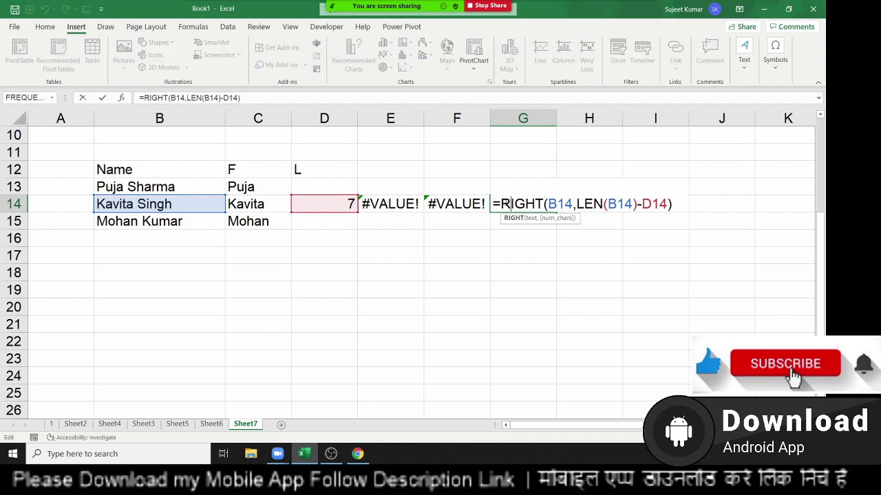
drag(497, 204, 678, 204)
key(Escape)
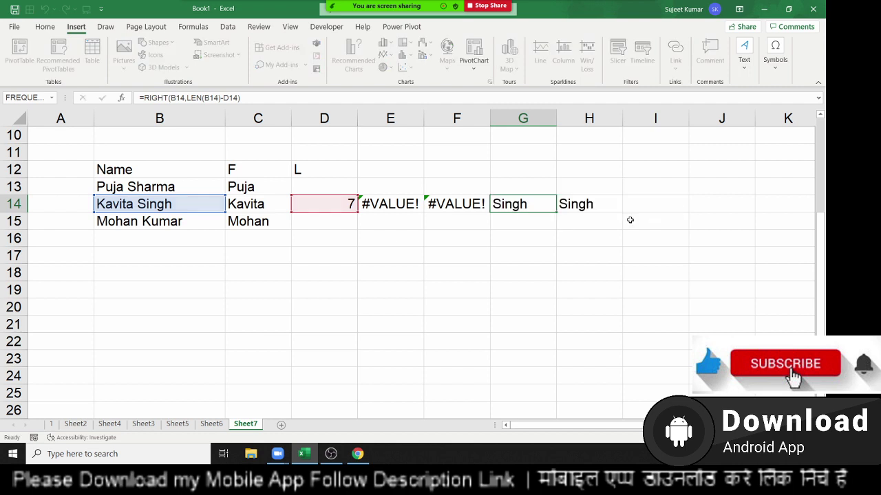
double_click(590, 205)
double_click(742, 221)
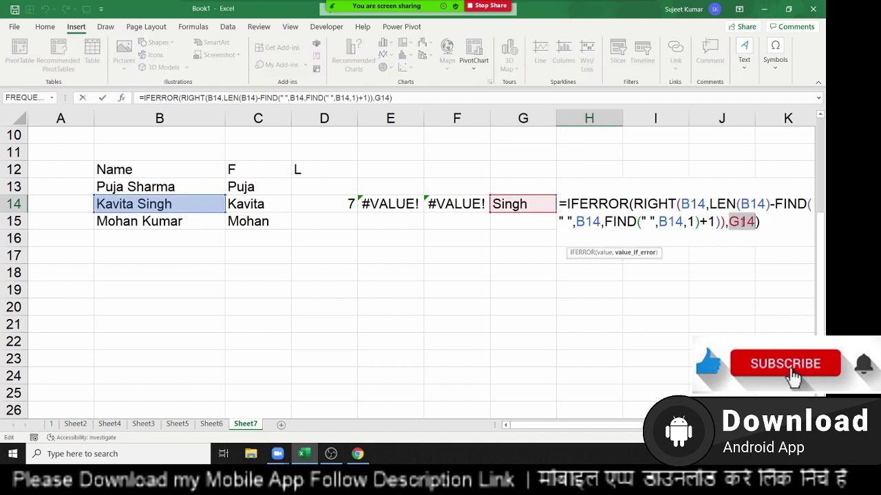
key(ctrl+v)
key(Return)
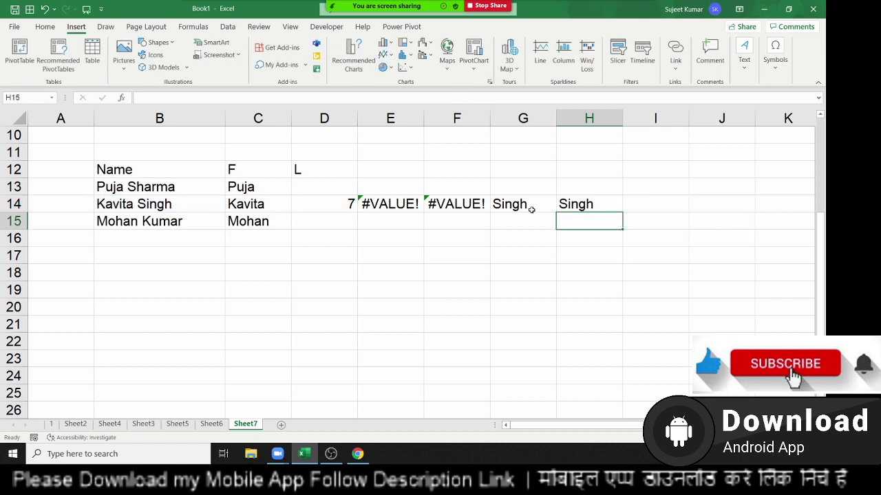
double_click(572, 206)
key(Escape)
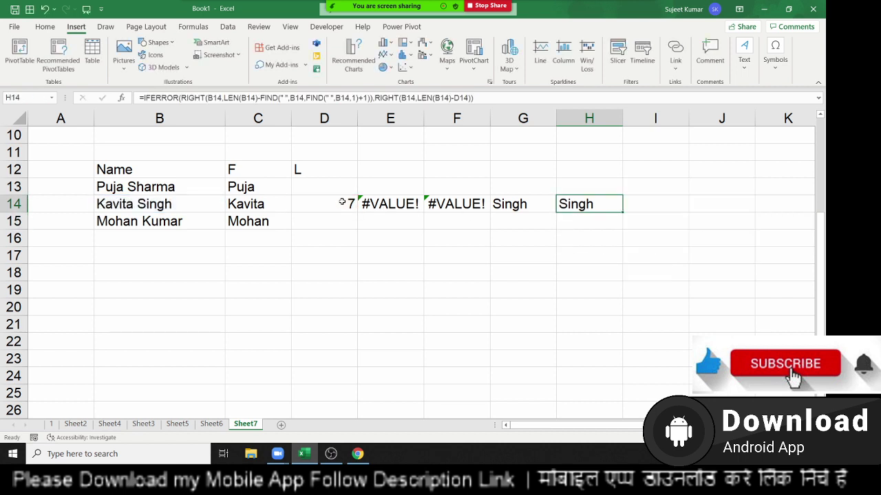
- Substitute D14's FIND expression for the D14 reference, making H14's formula self-contained
double_click(342, 201)
drag(300, 204, 410, 204)
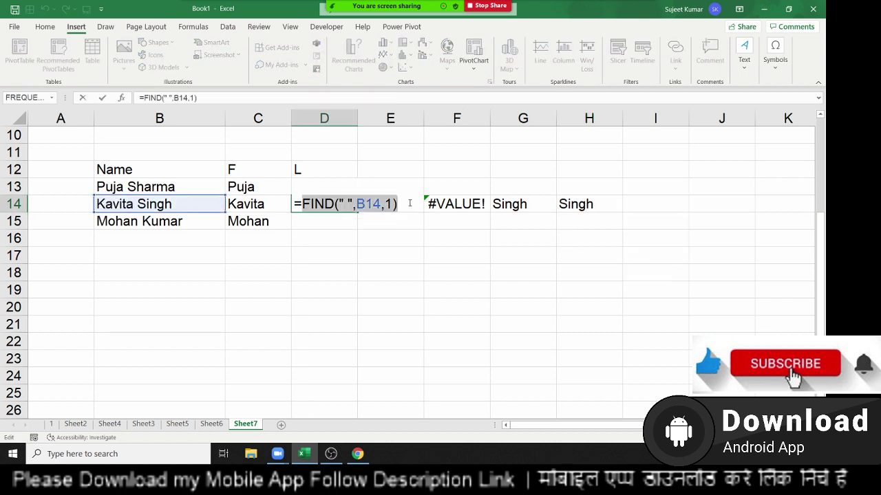
key(Escape)
click(589, 207)
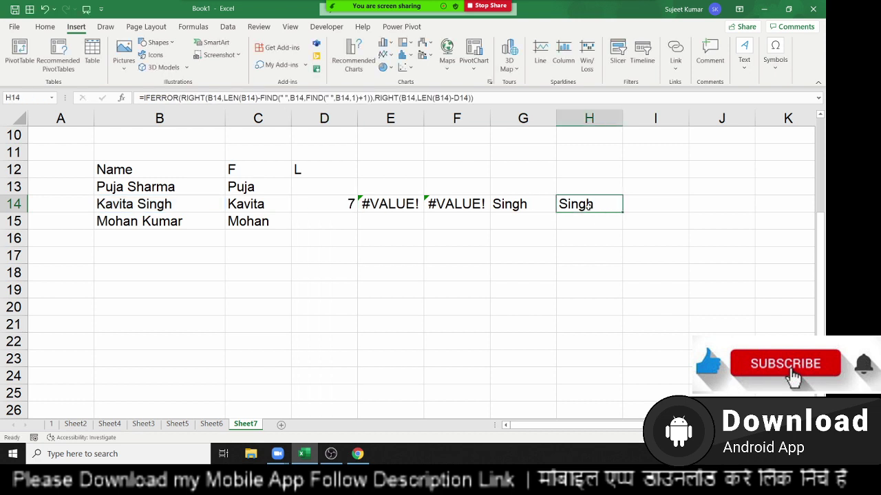
double_click(590, 205)
double_click(639, 239)
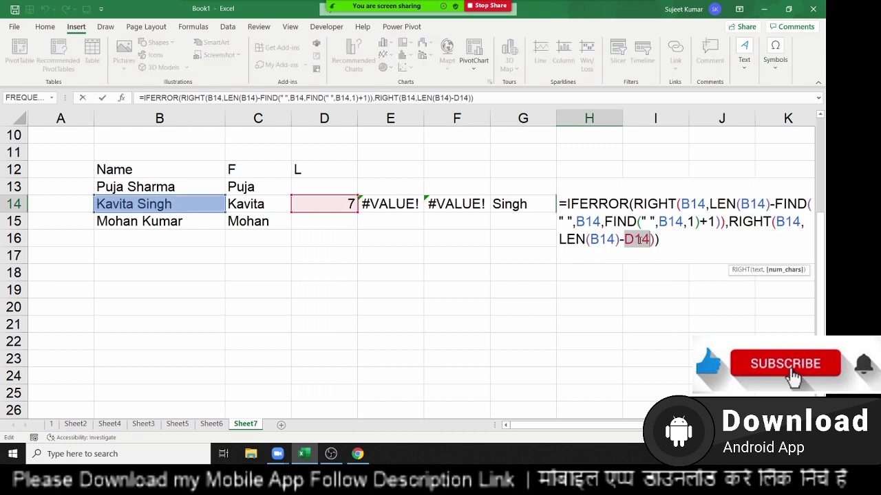
key(ctrl+v)
key(Return)
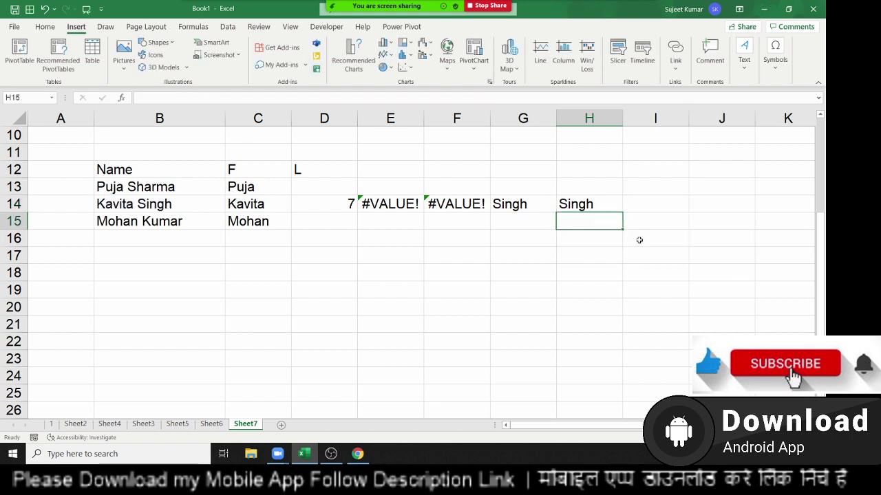
- Move the finished last-name formula from H14 to D14 and clear helper cells E13:H15
click(572, 203)
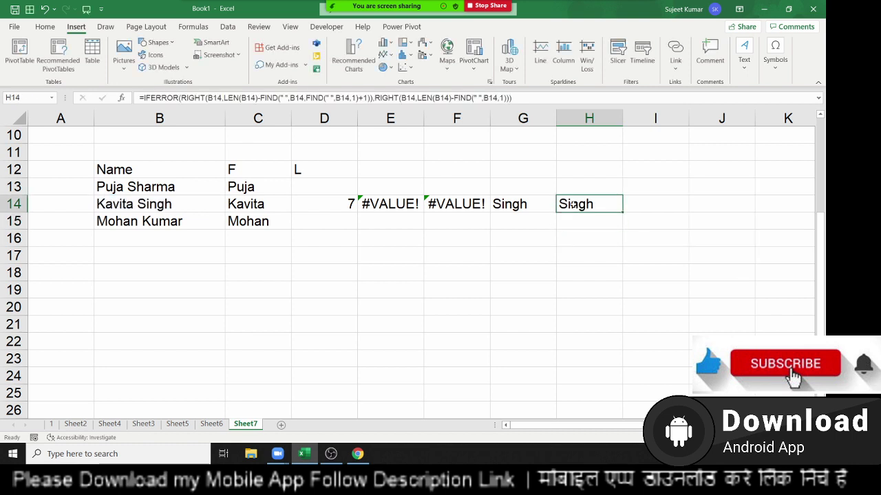
key(ctrl+x)
click(335, 203)
key(ctrl+v)
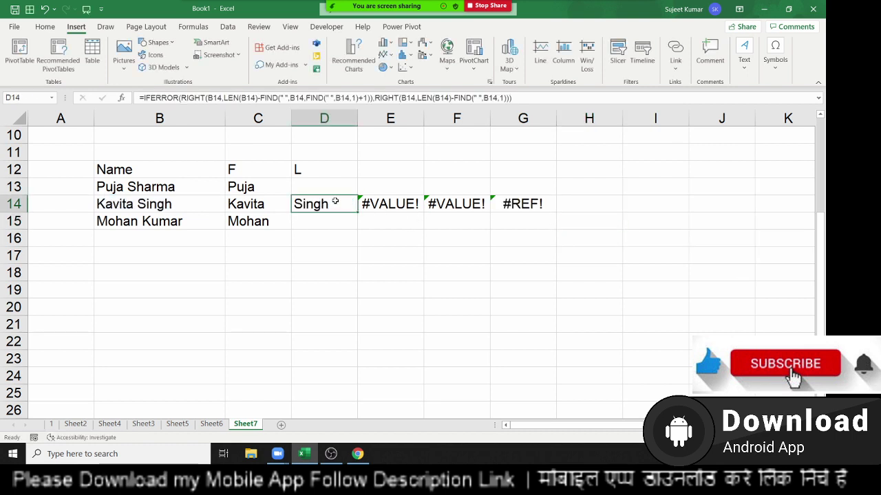
drag(390, 187, 560, 218)
key(Delete)
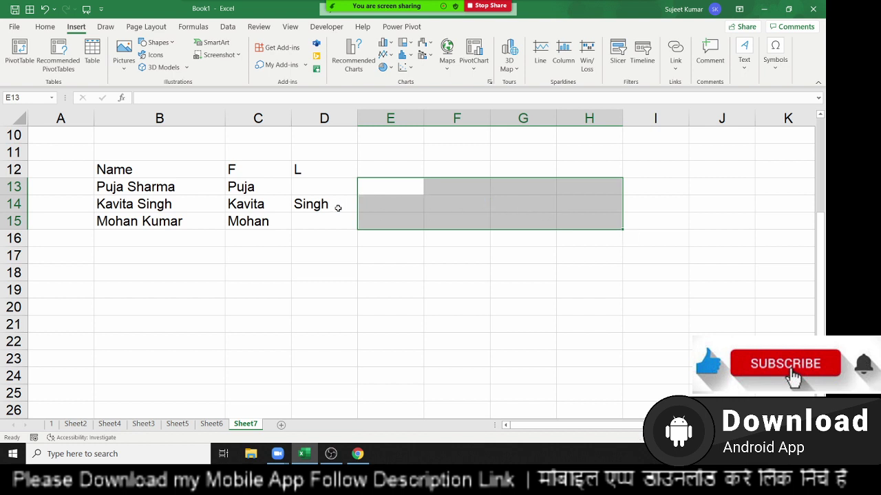
click(338, 208)
mouse_move(357, 212)
mouse_down()
mouse_move(351, 198)
mouse_move(355, 222)
mouse_up()
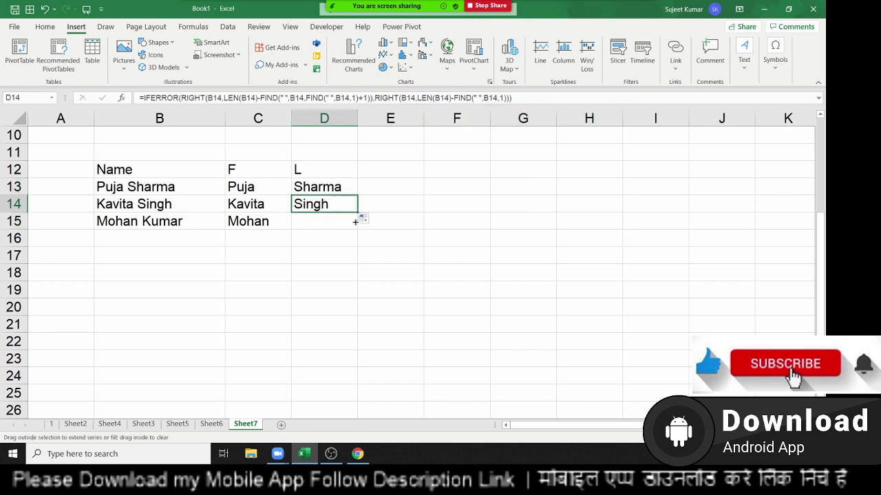
double_click(204, 209)
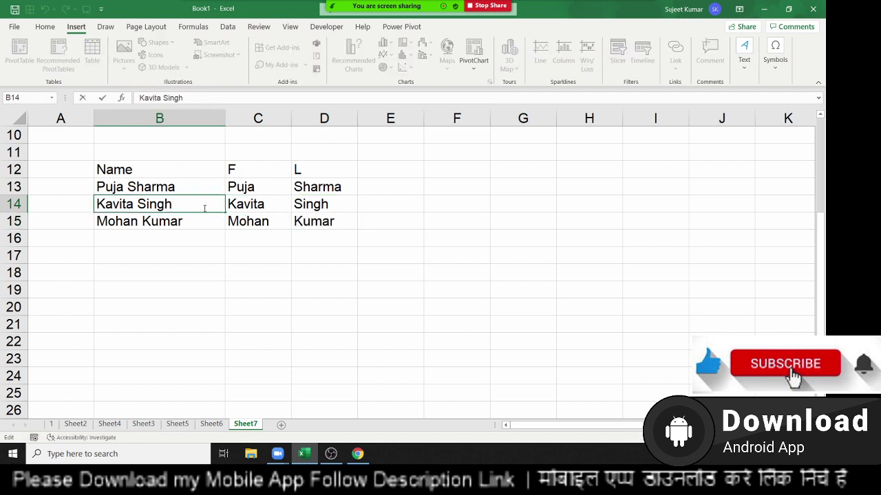
text(Rana)
key(Return)
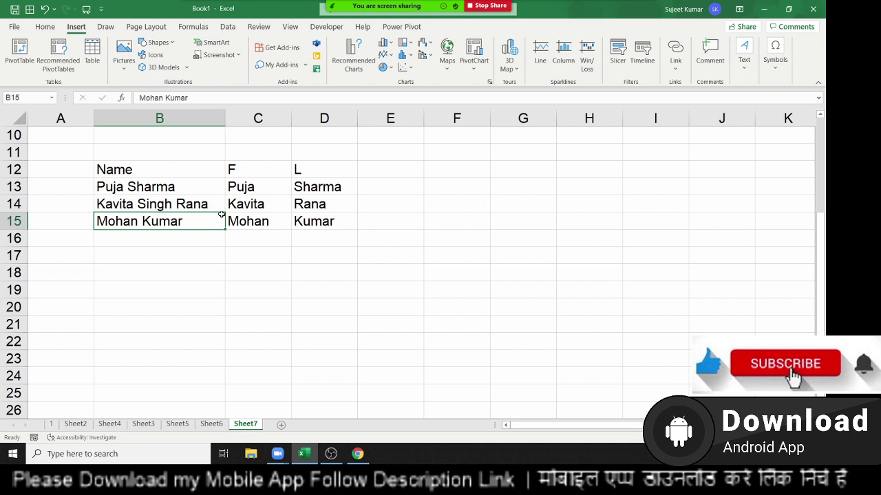
click(300, 190)
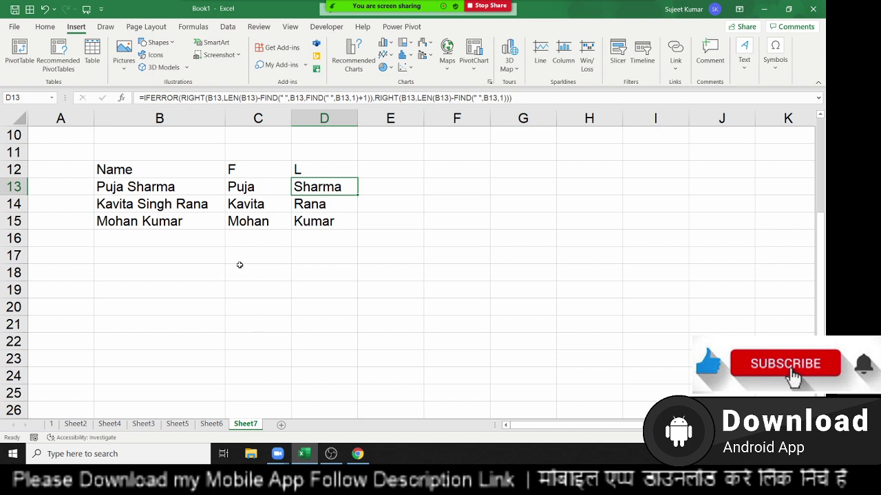
scroll(238, 264, down, 1)
scroll(105, 256, down, 1)
- Enter the heading 'Fligh Class' in B17
click(202, 174)
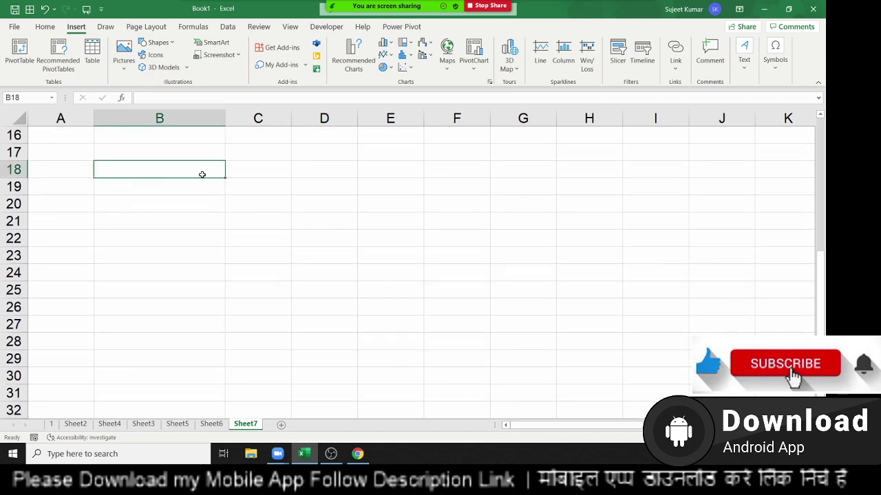
text(B)
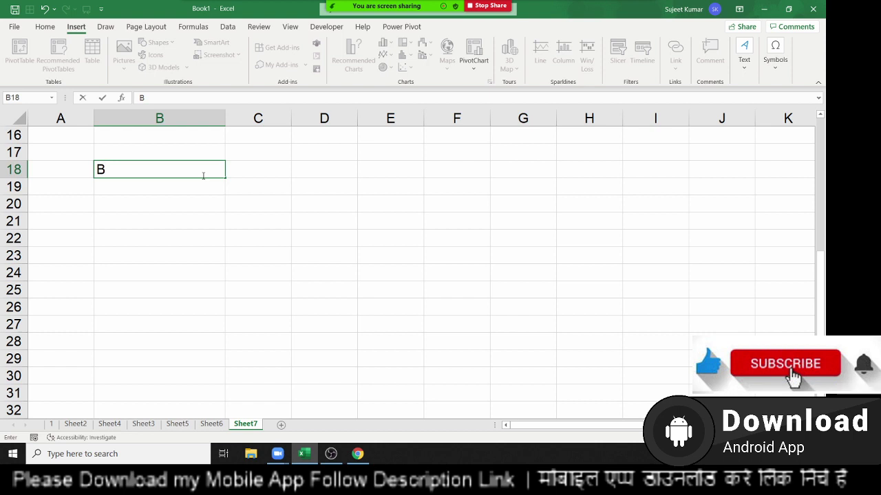
key(Escape)
key(Up)
text(F)
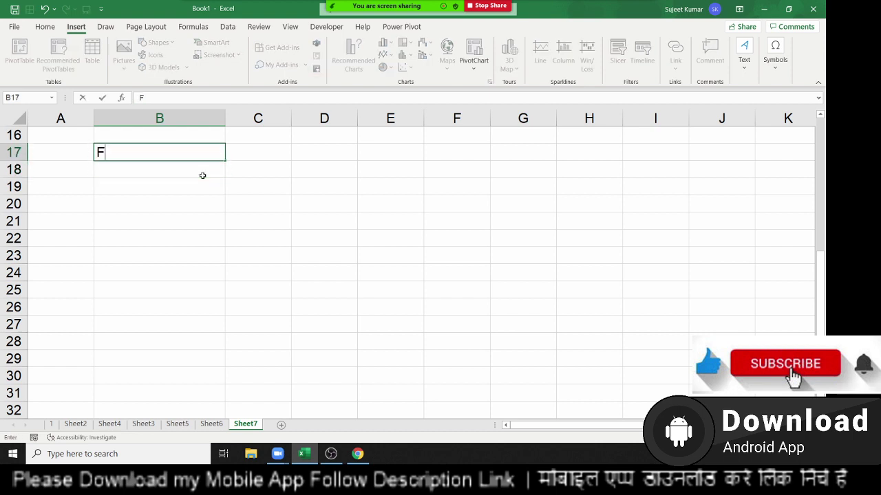
text(ligh )
text(Class)
key(Return)
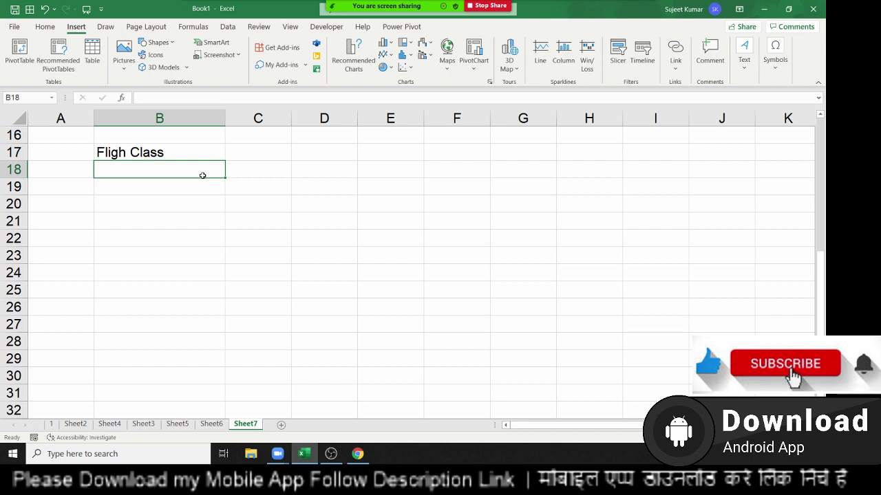
- Enter the class string B,B,E,E,F in B18, correcting the stray < to a comma
text(B)
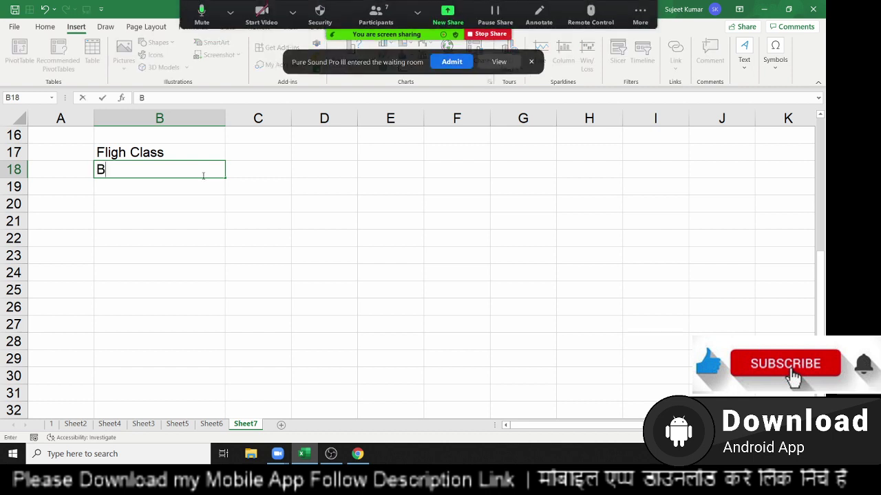
click(453, 63)
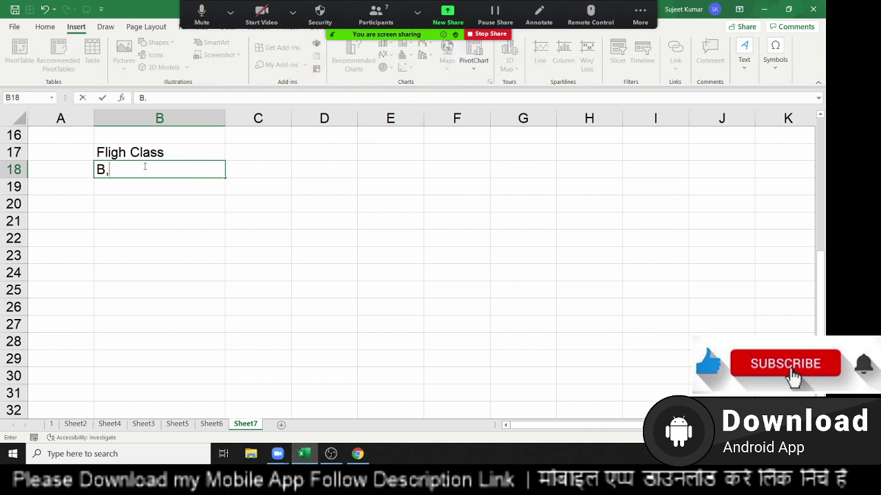
text(B,E,)
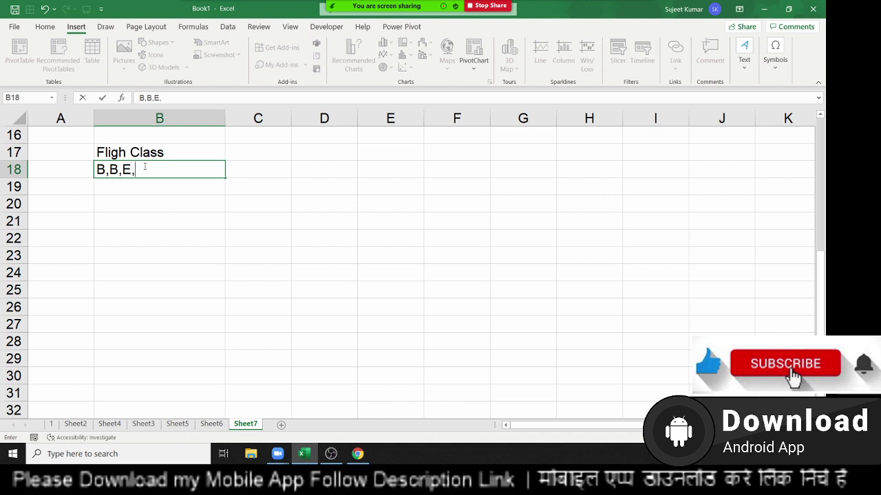
text(E<F)
key(Return)
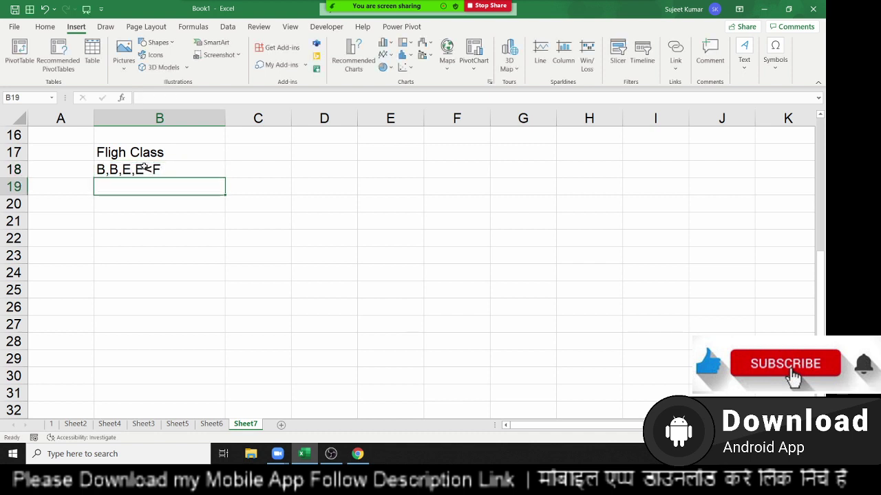
double_click(155, 168)
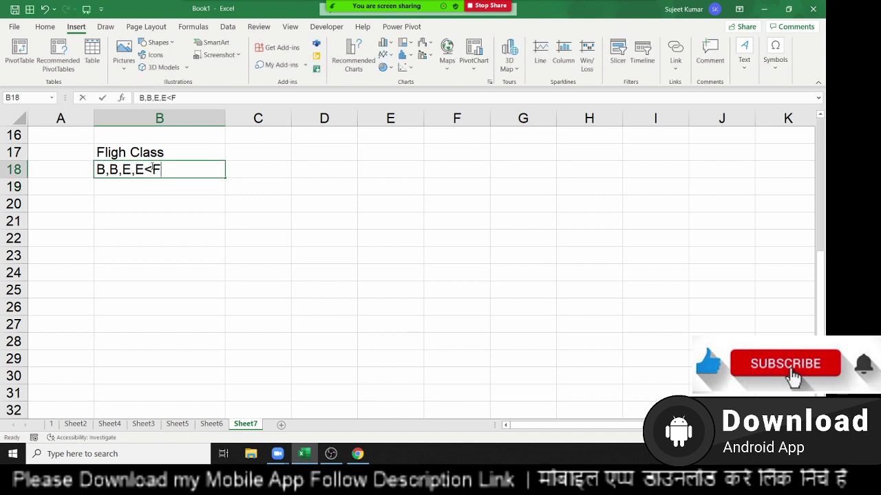
key(BackSpace)
text(,)
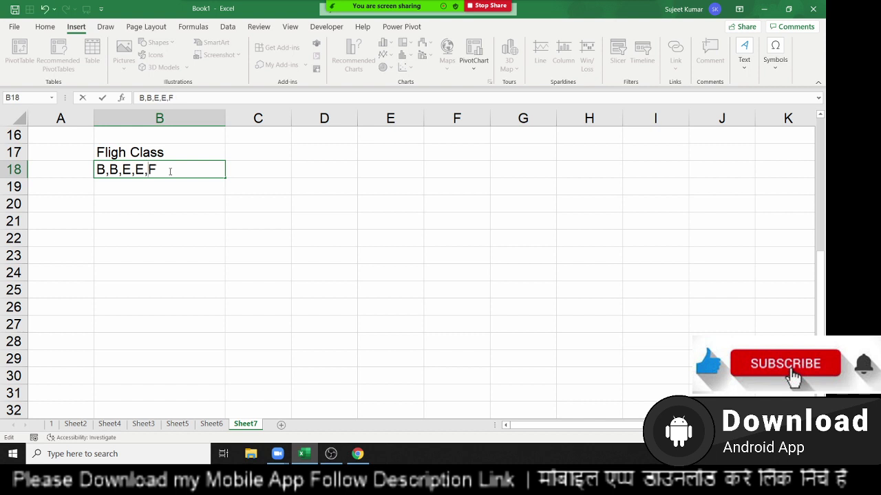
click(260, 147)
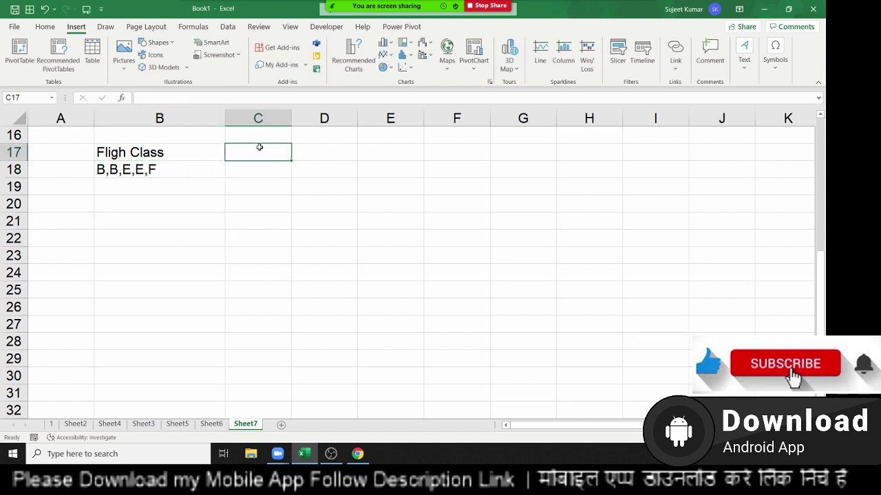
- Add class headers B, E and F across C17:E17
text(B)
key(Tab)
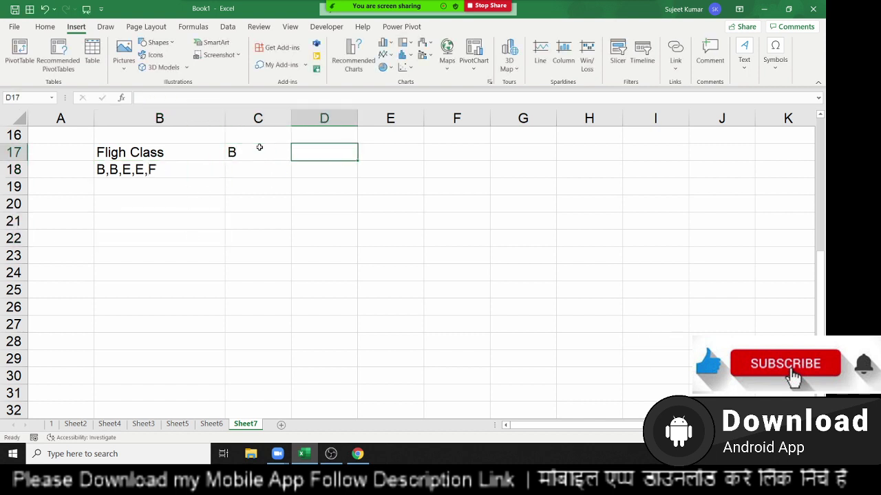
text(E)
key(Tab)
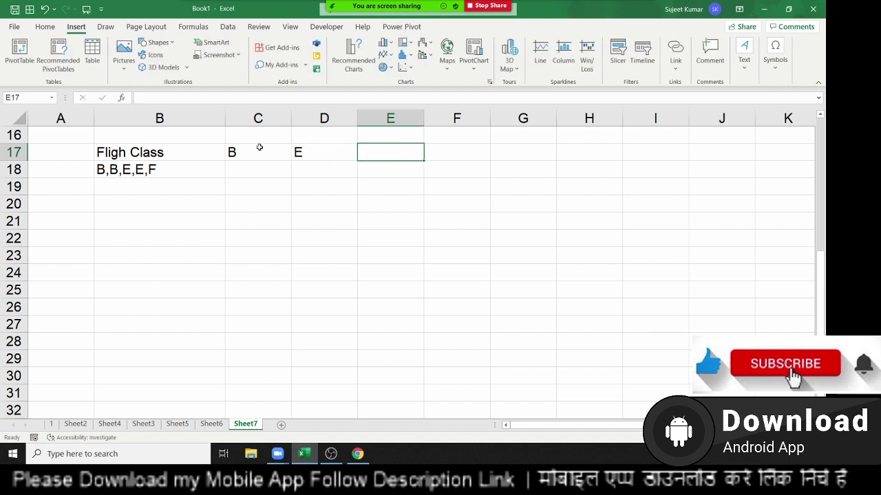
text(F)
key(Down)
key(Left)
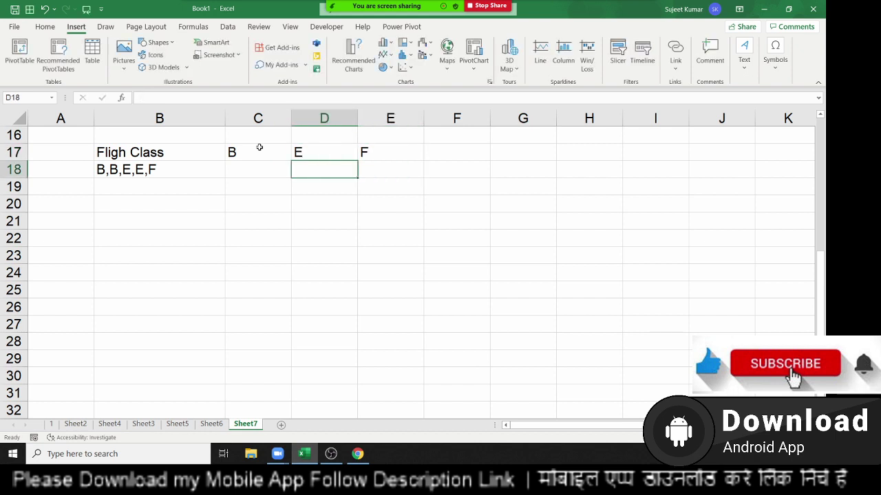
key(Left)
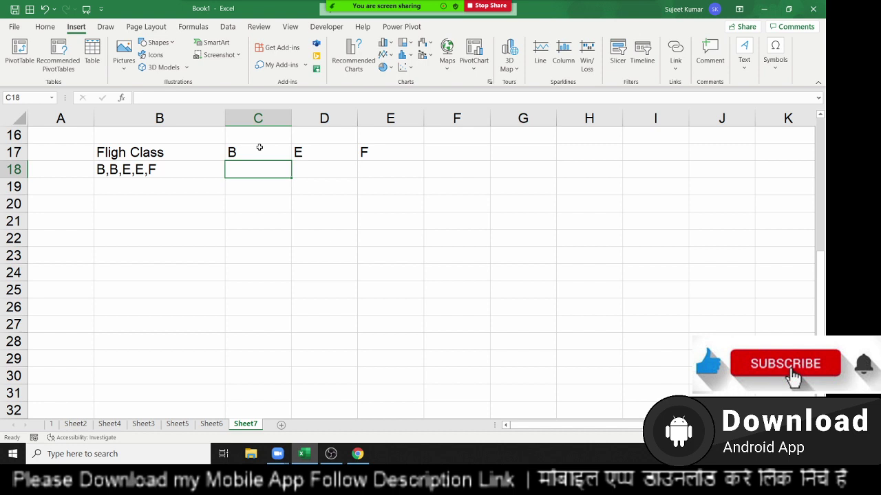
key(Left)
key(Left)
key(Right)
key(F2)
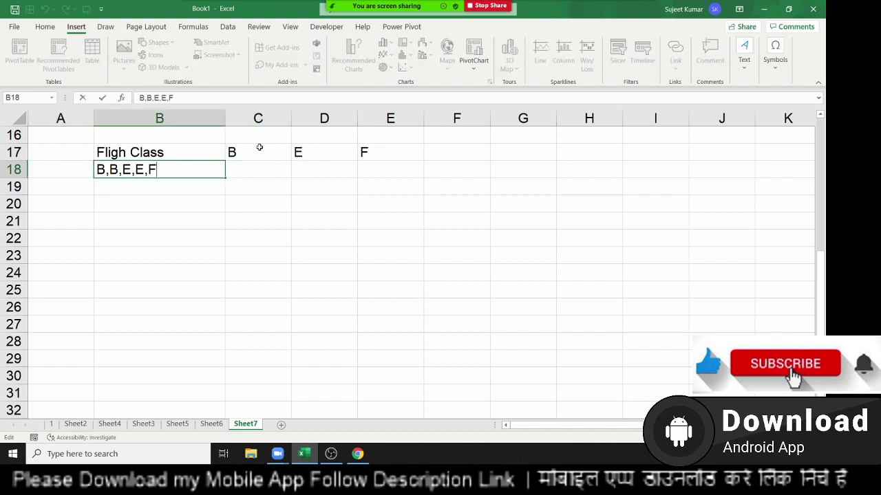
key(Escape)
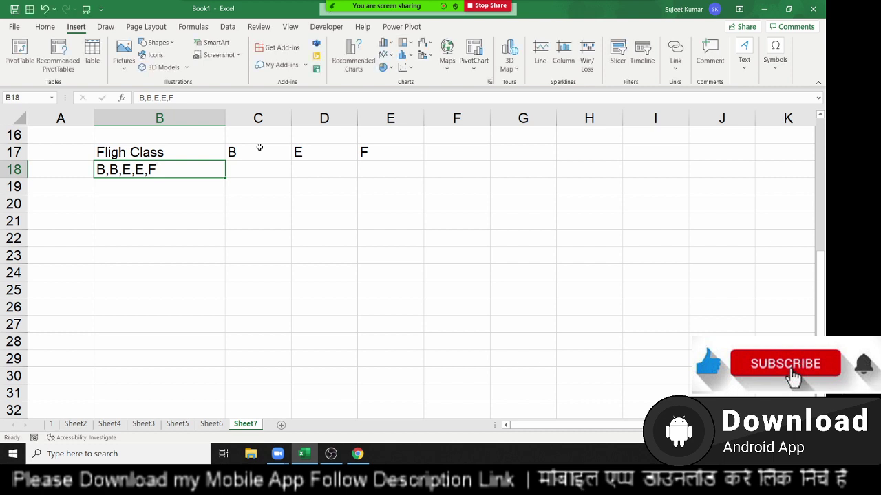
key(Right)
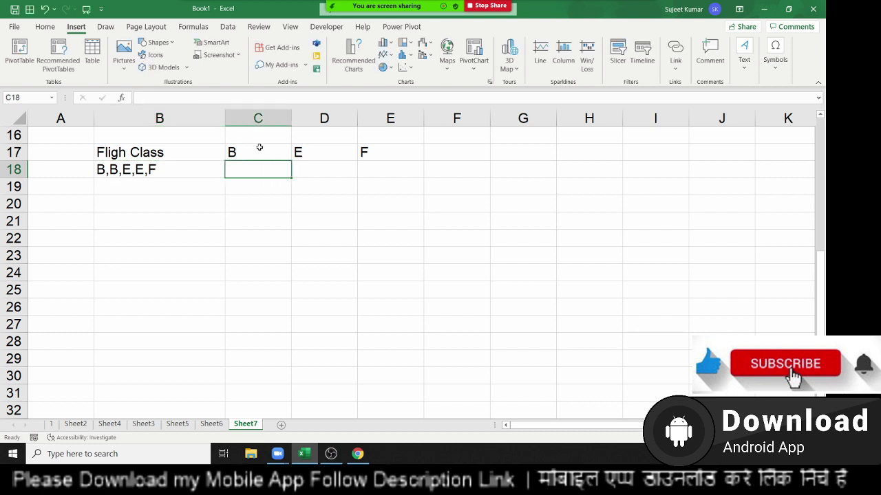
- Enter =LEN(B18) in C18 to count the class string's 9 characters
text(=)
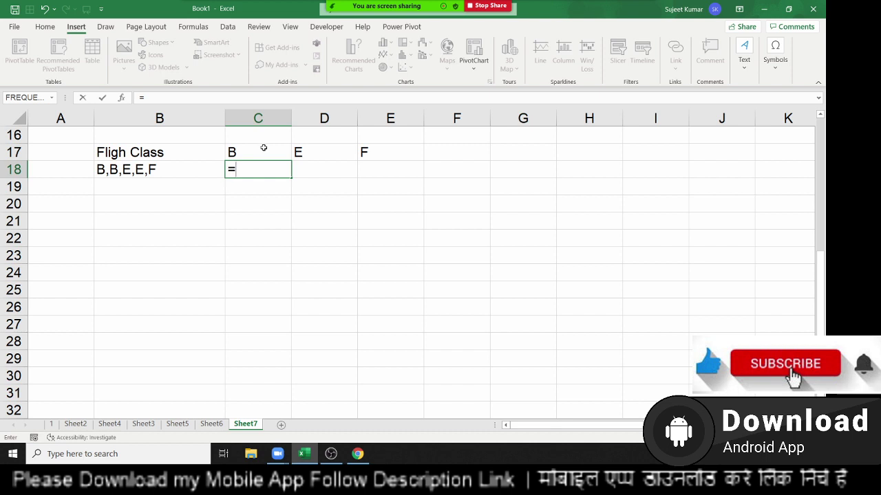
text(le)
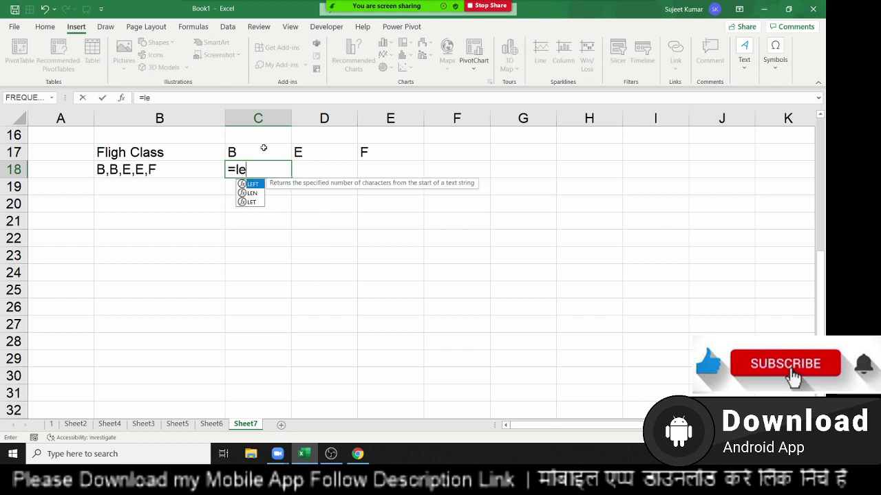
key(Down)
key(Tab)
key(Left)
key(Return)
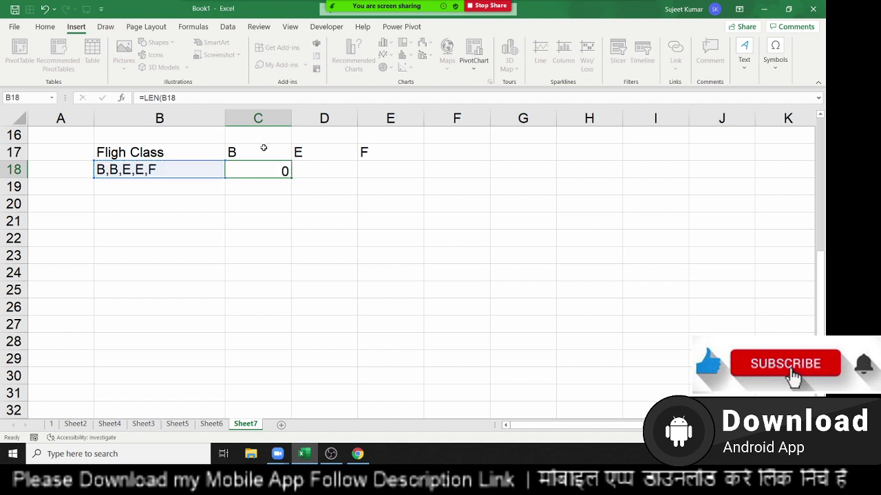
- Type =SUBSTITUTE(B18,"B","") in C19 to strip every B
text(=su)
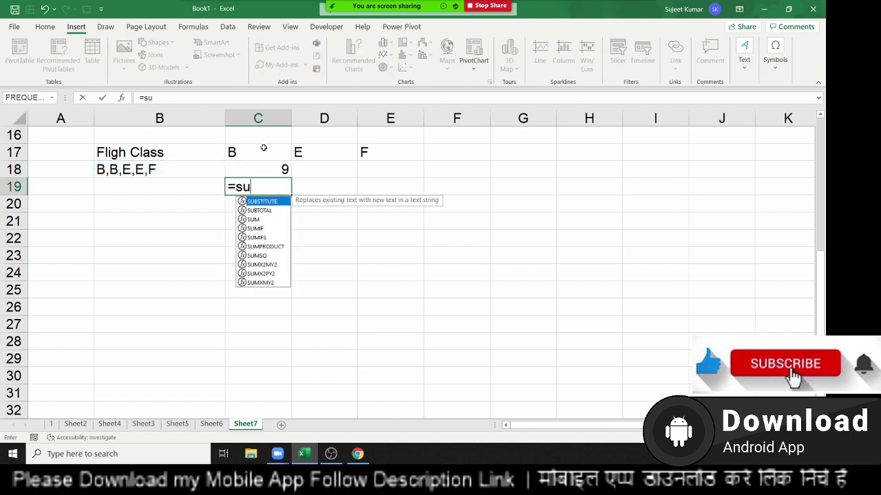
text(b)
key(Tab)
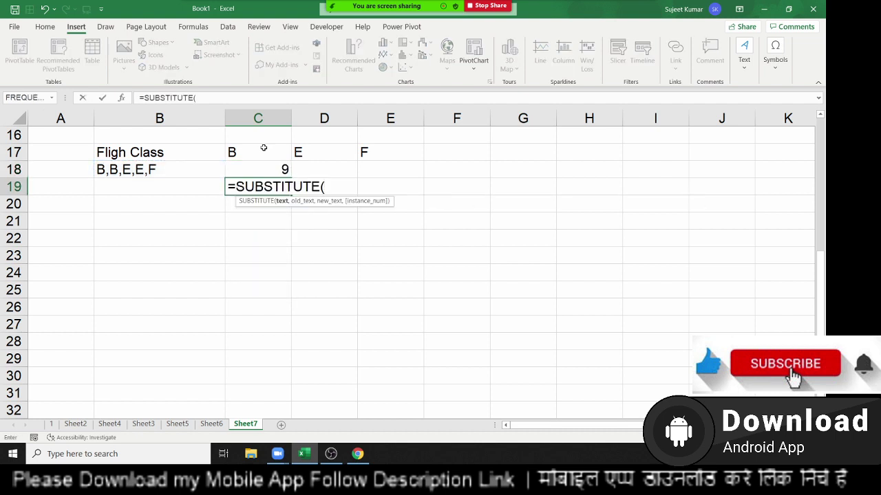
click(155, 170)
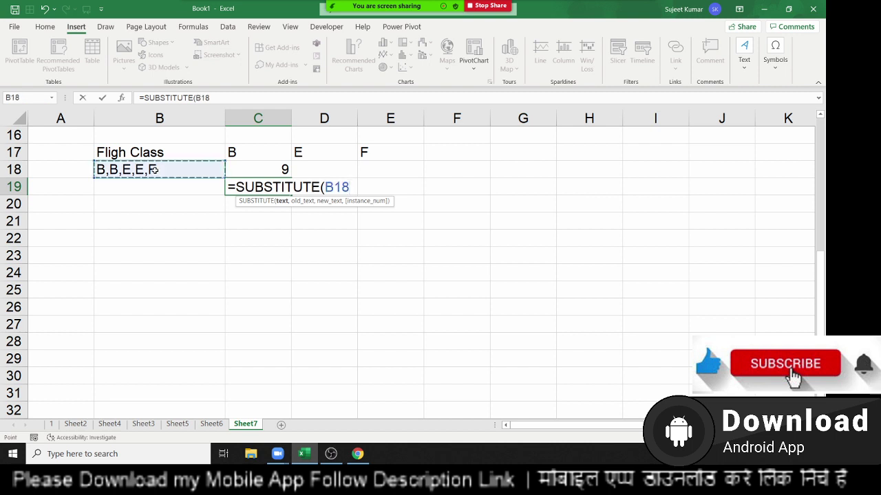
text(,"B")
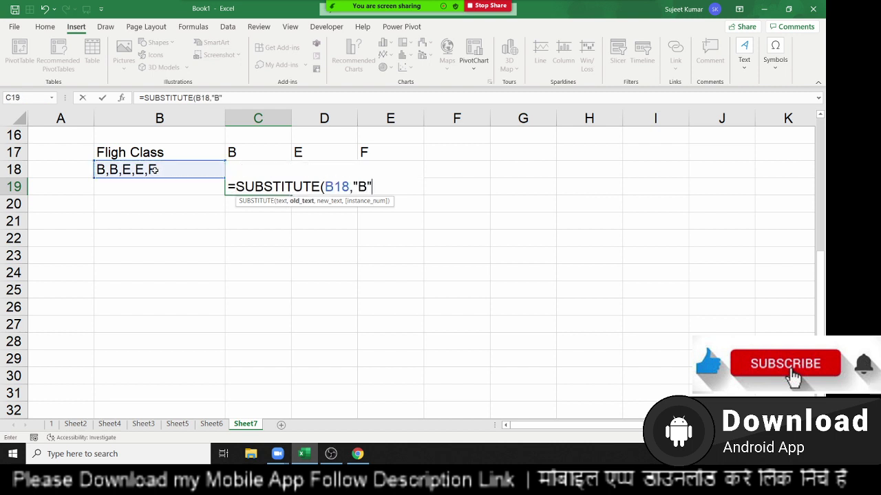
text(,)
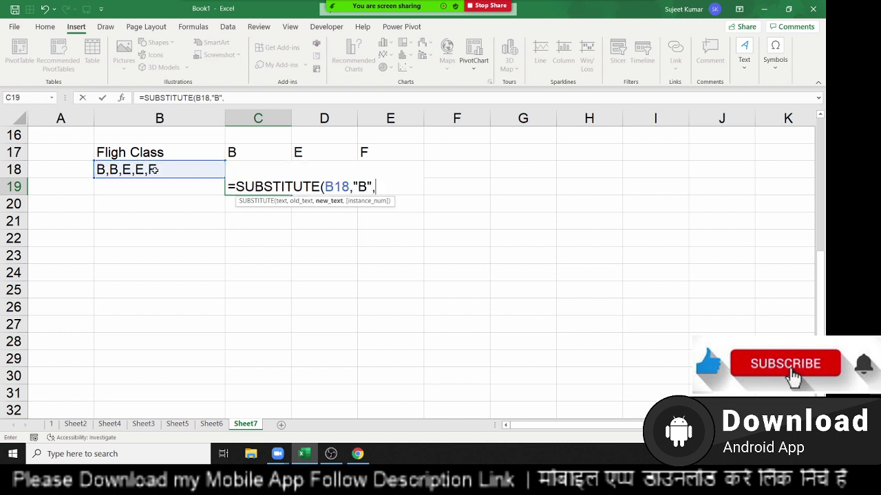
text("")
text())
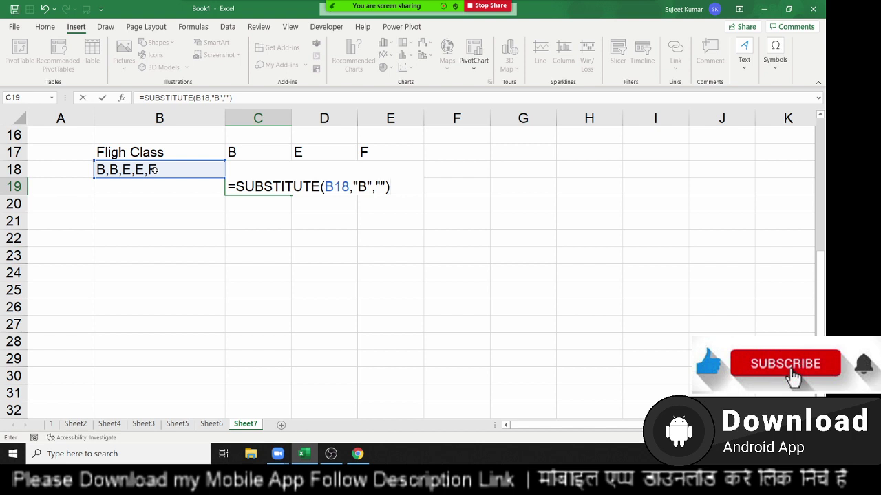
- Commit the SUBSTITUTE formula in C19 and enter =LEN(C19) in C20
key(Return)
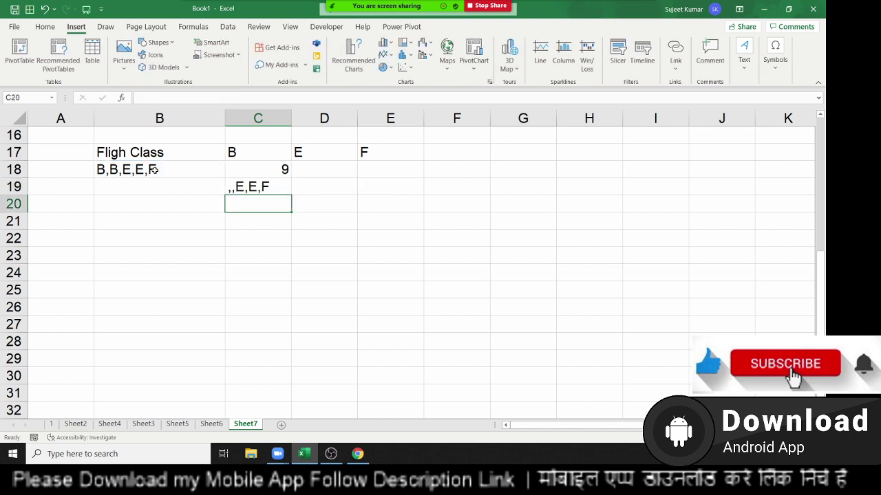
text(=le)
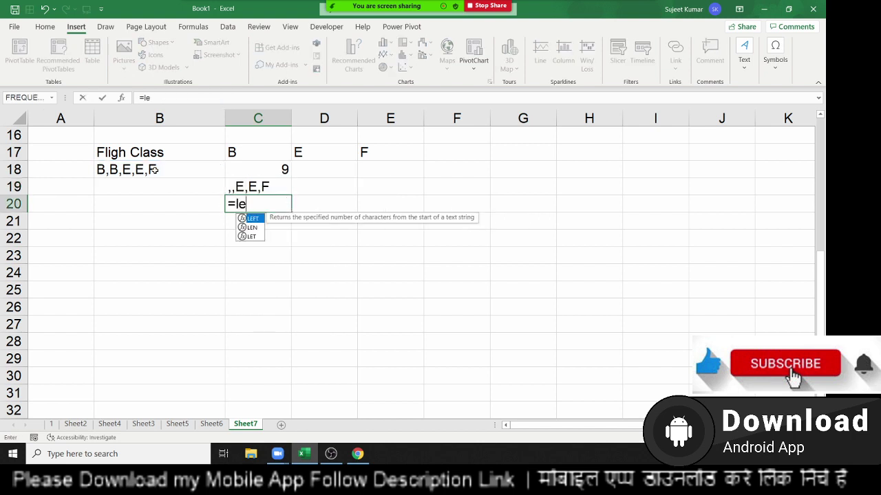
key(Down)
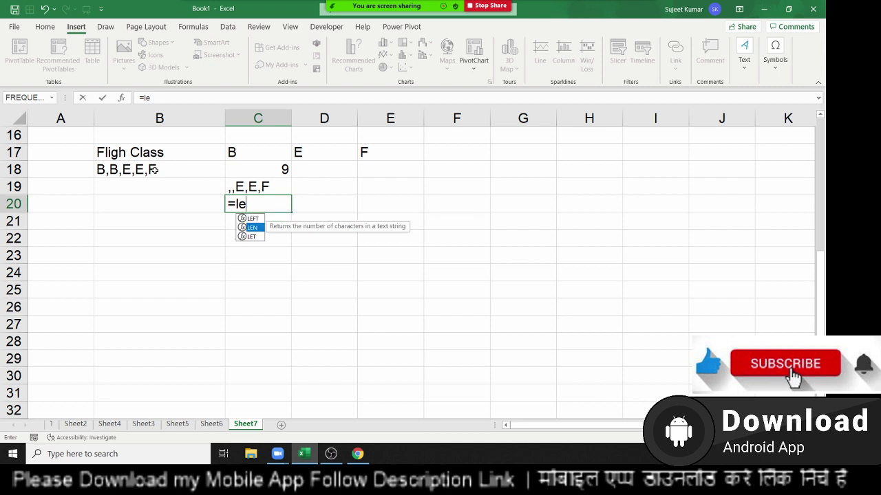
key(Tab)
key(Up)
key(Return)
key(Up)
key(Up)
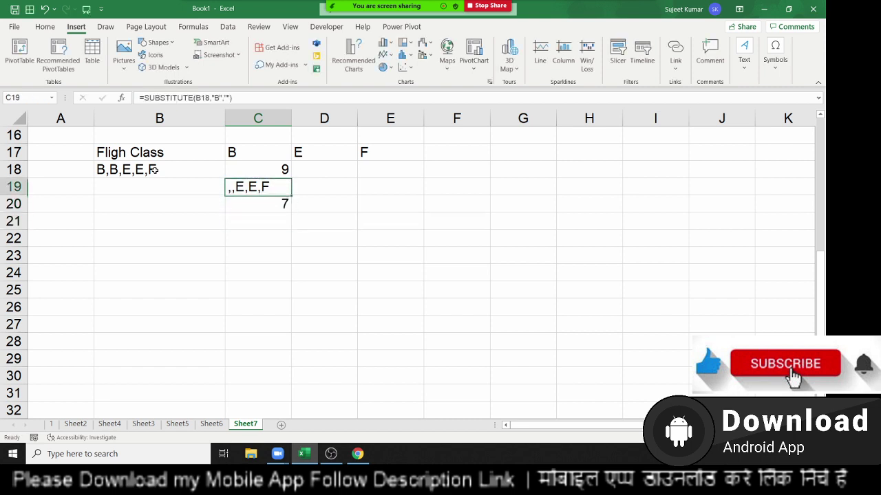
key(Up)
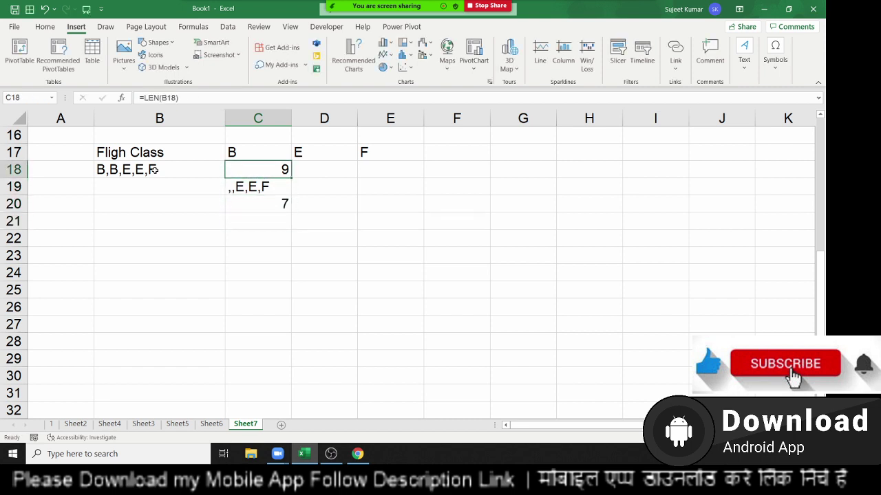
key(Down)
key(Down)
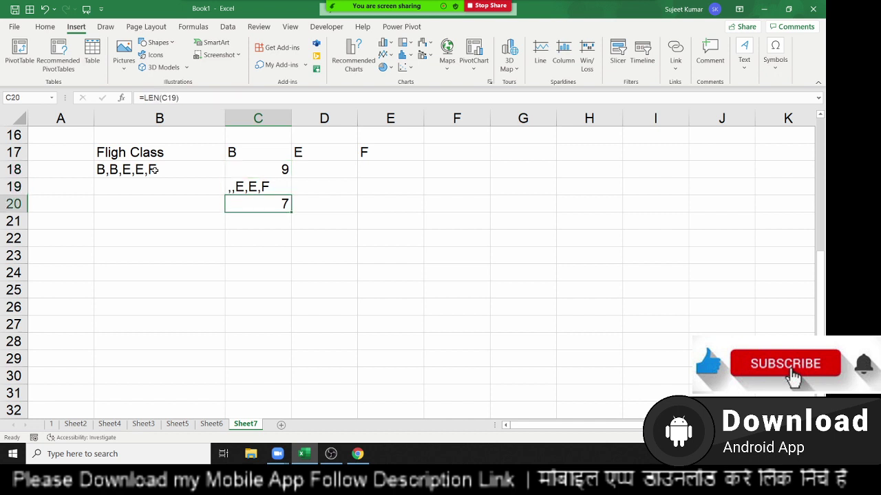
- Enter =C18-C20 in C21 to get the B count of 2
key(Down)
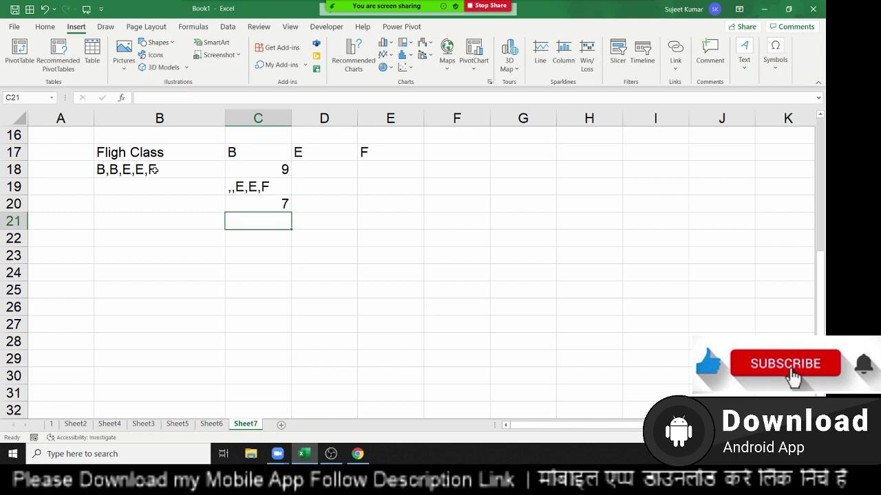
text(=)
key(Up)
key(Up)
text(-)
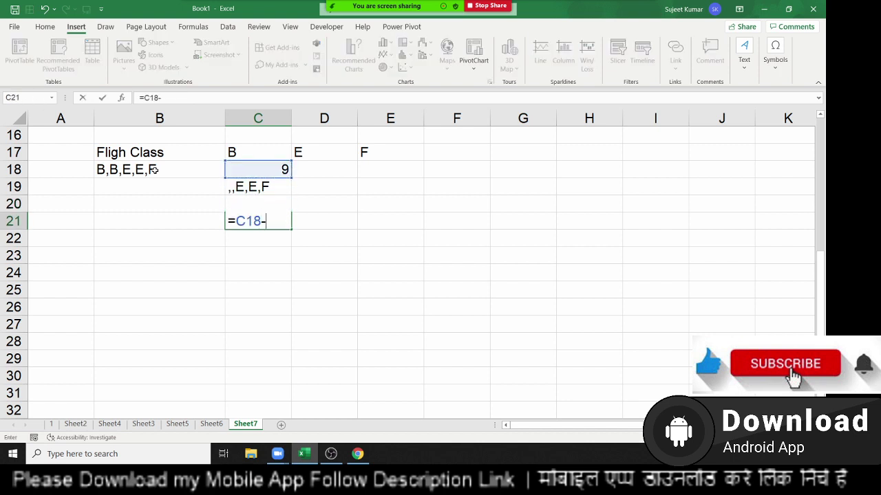
key(Up)
key(Return)
key(Up)
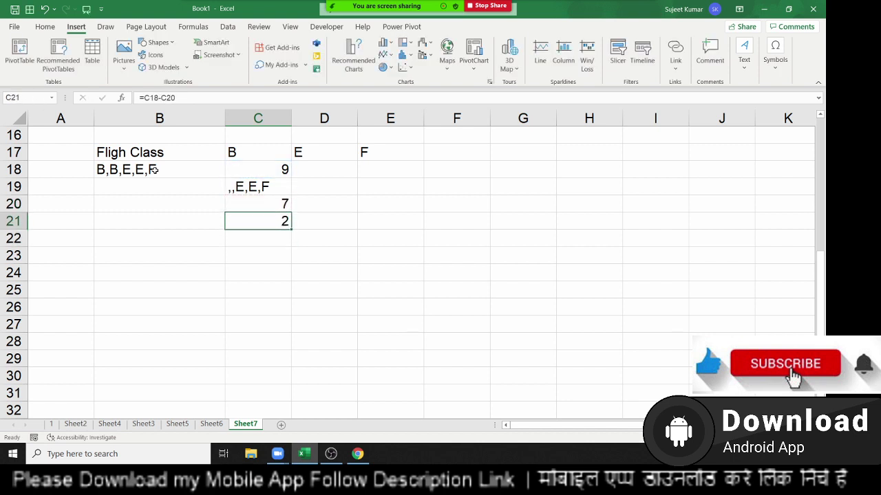
key(Up)
key(Up)
key(Up)
key(Down)
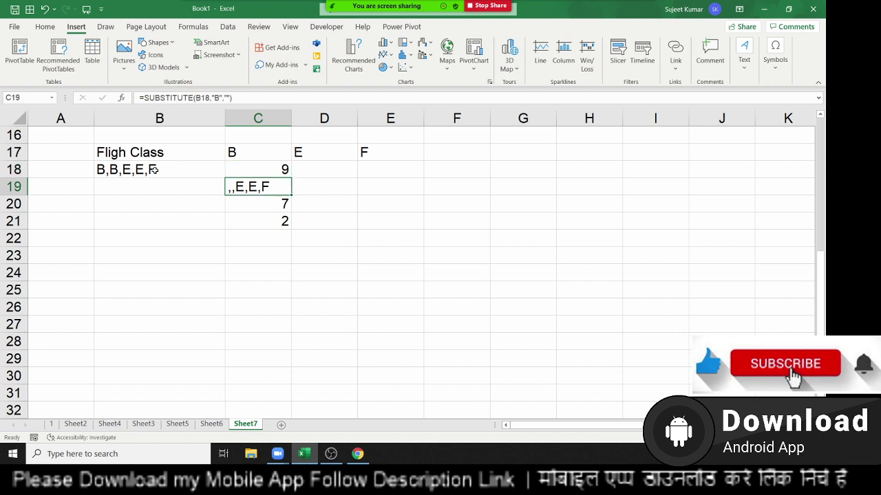
- Review the helper formulas and copy LEN(B18) from C18's formula
key(Down)
key(Down)
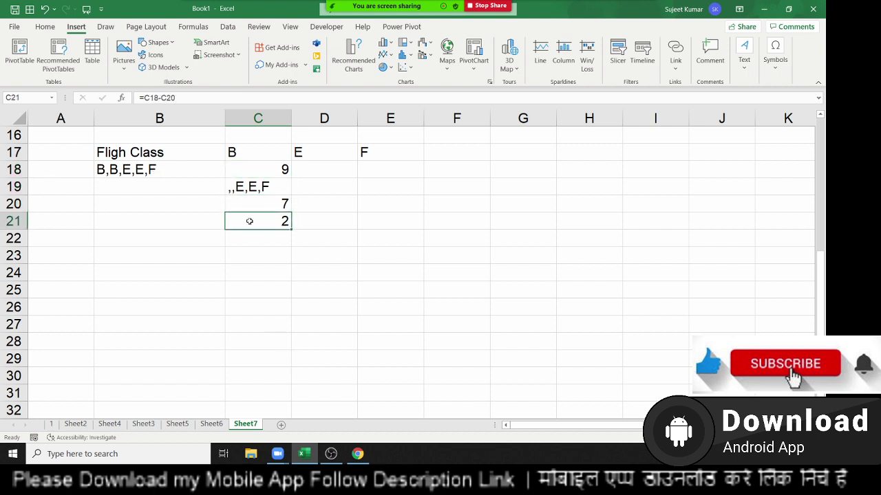
double_click(245, 201)
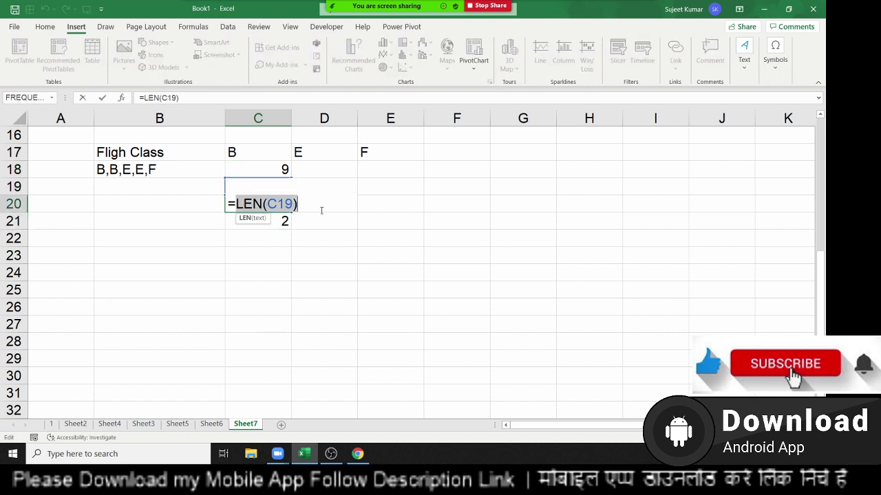
key(Return)
double_click(269, 169)
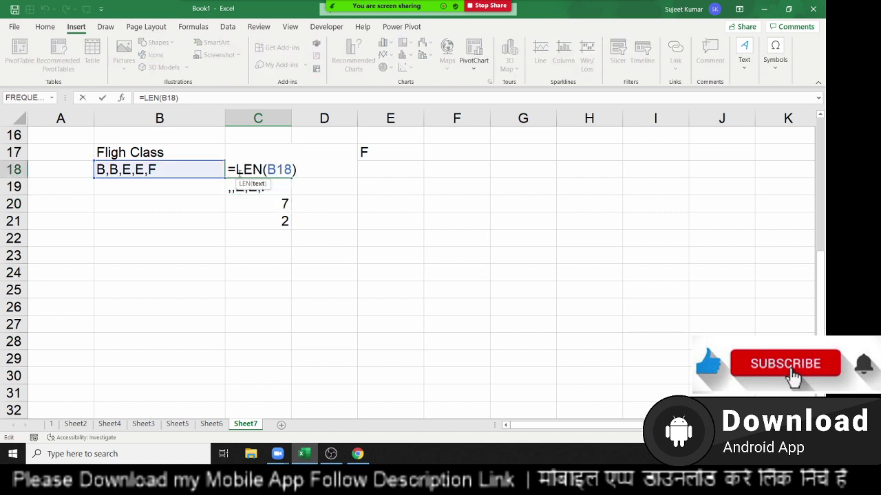
drag(239, 172, 296, 170)
key(Escape)
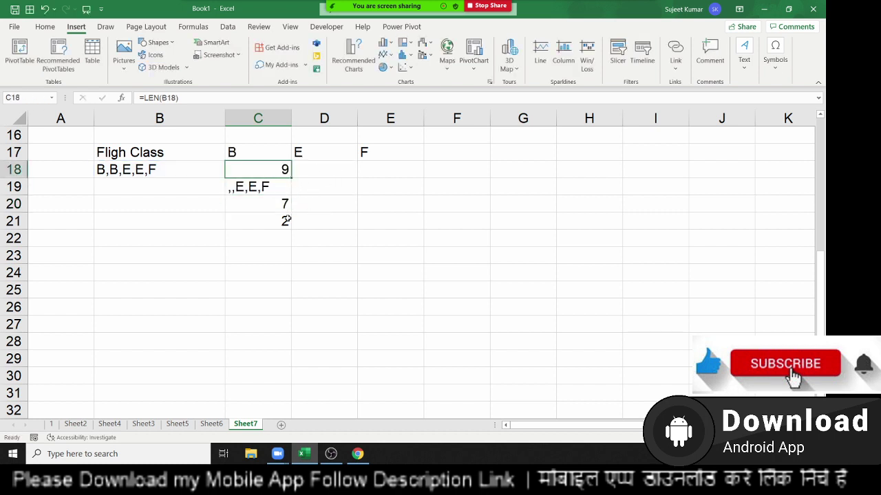
double_click(286, 221)
key(Escape)
double_click(274, 186)
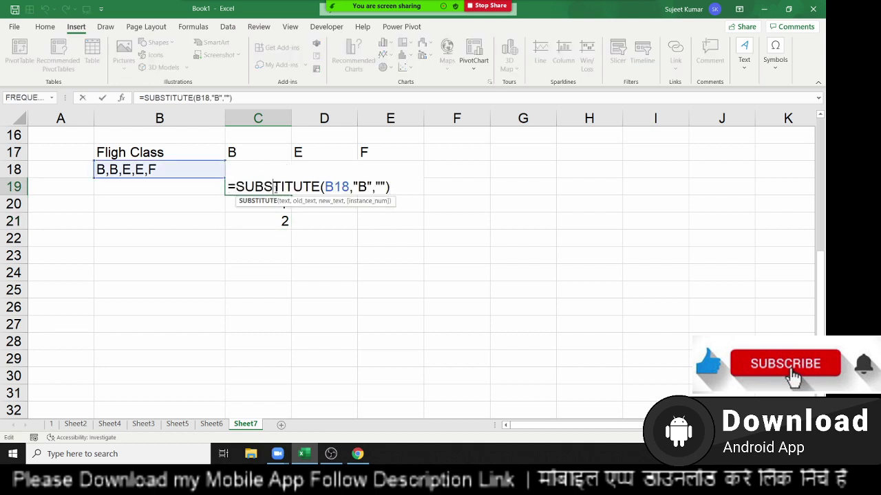
key(Escape)
- Replace the C18 reference in C21 with LEN(B18)
double_click(279, 220)
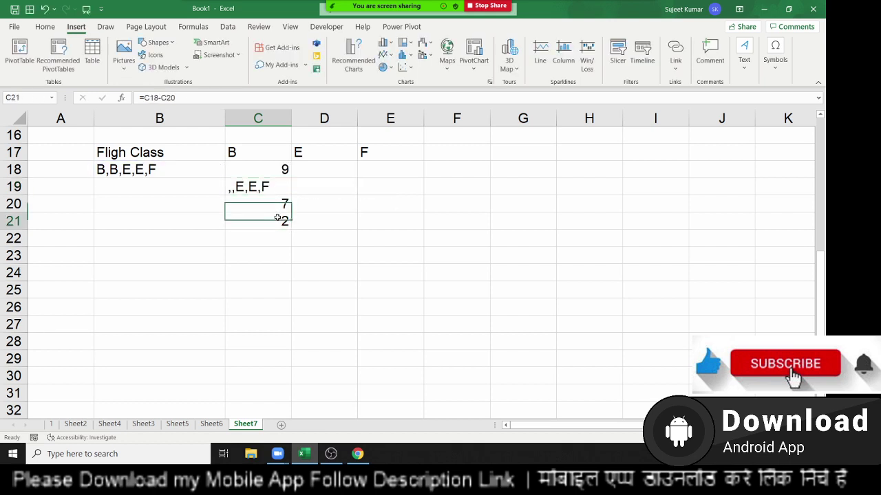
double_click(241, 221)
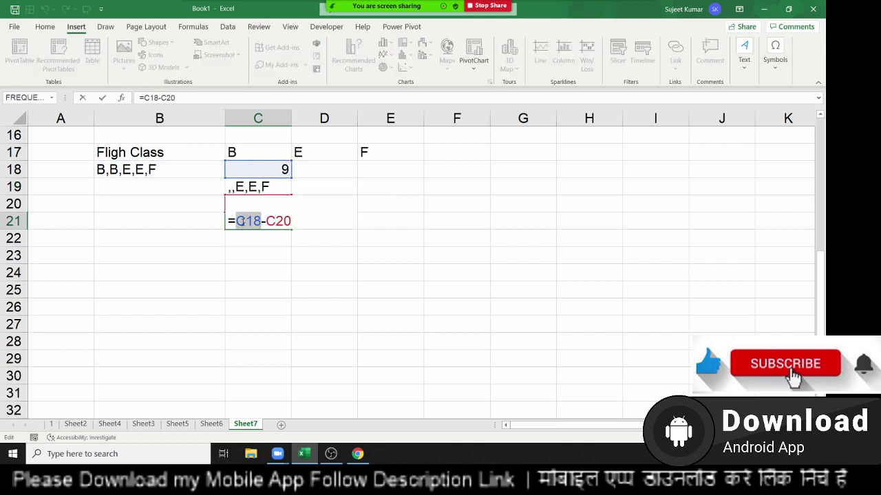
text(LEN(B18))
key(Return)
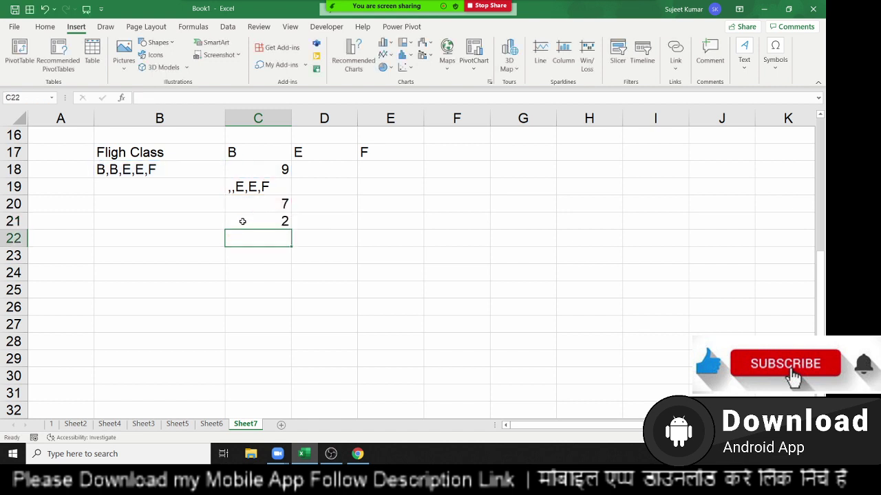
key(Up)
key(Up)
- Nest C19's SUBSTITUTE expression into C20, making =LEN(SUBSTITUTE(B18,"B",""))
click(267, 174)
click(267, 184)
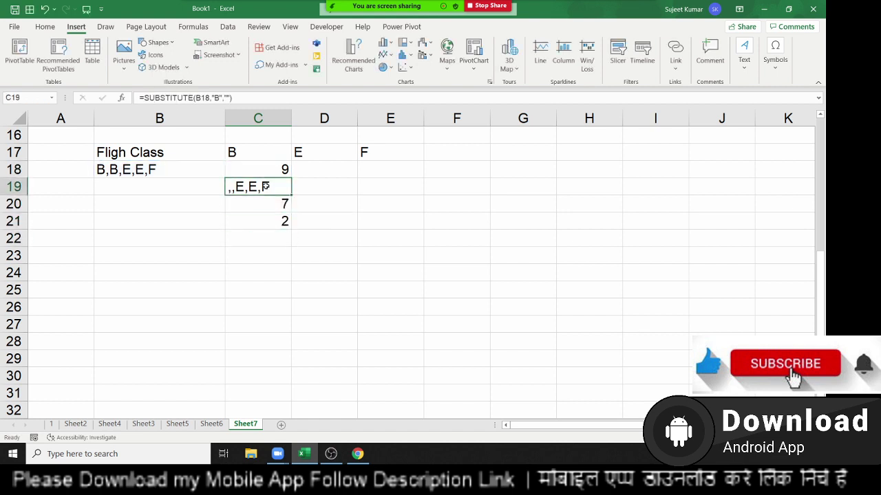
double_click(248, 190)
drag(235, 187, 428, 178)
key(ctrl+c)
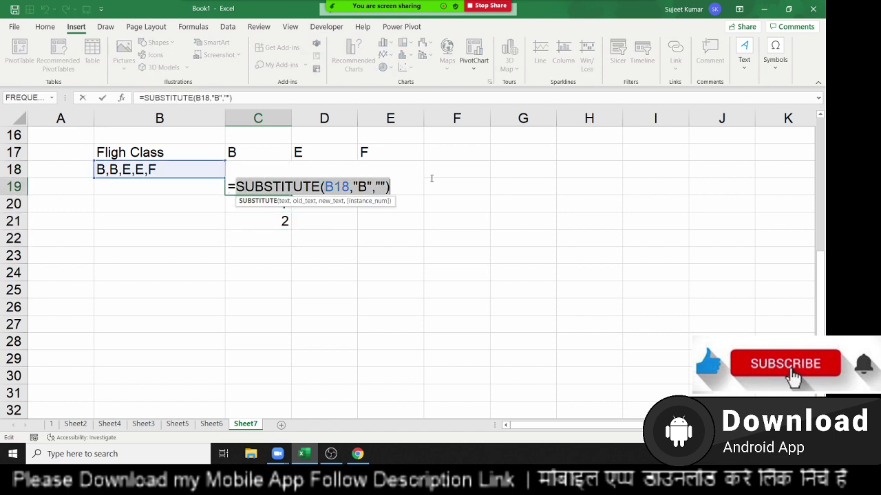
key(Escape)
click(280, 203)
double_click(280, 204)
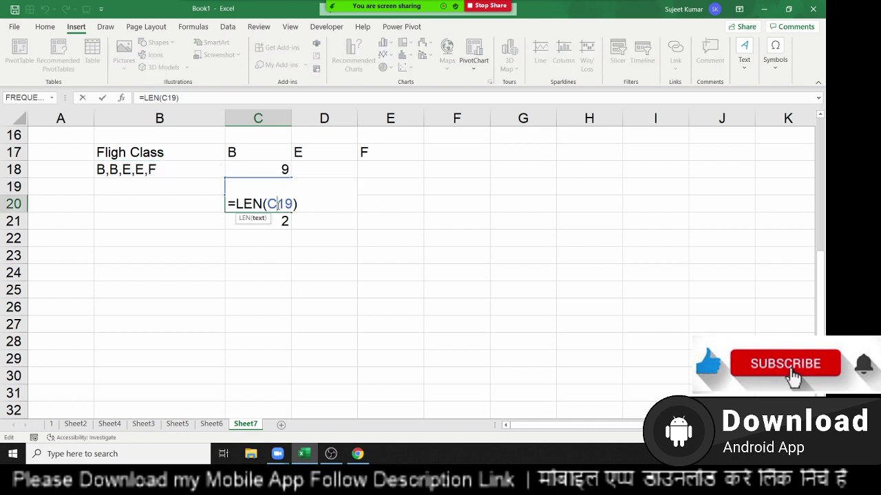
double_click(280, 204)
key(ctrl+v)
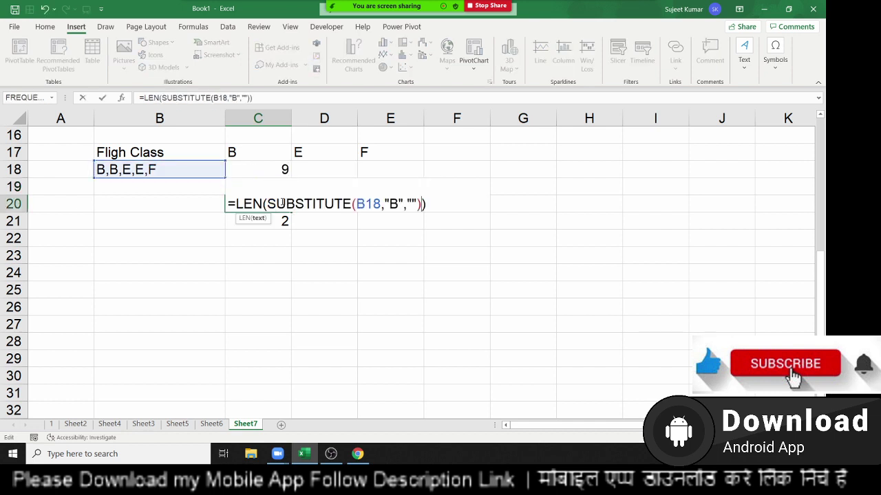
key(Return)
- Clear helper cells C18:C19 and select C20's nested length expression
drag(277, 186, 276, 177)
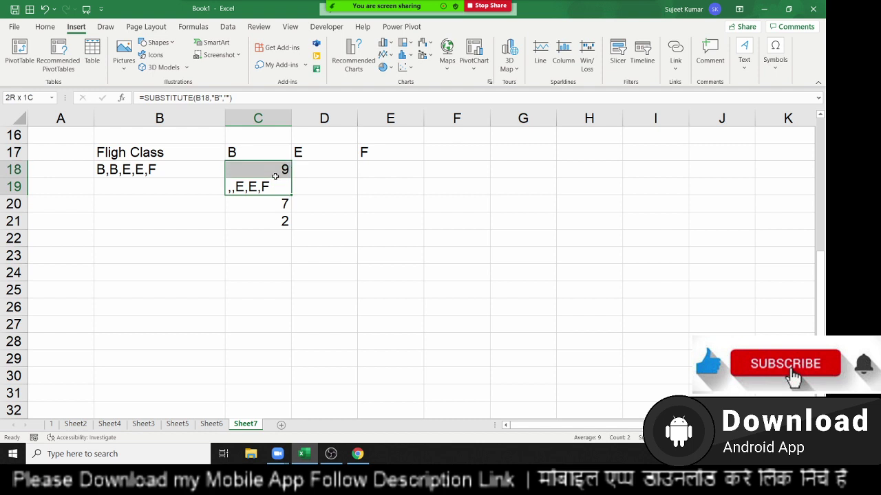
key(Delete)
double_click(276, 203)
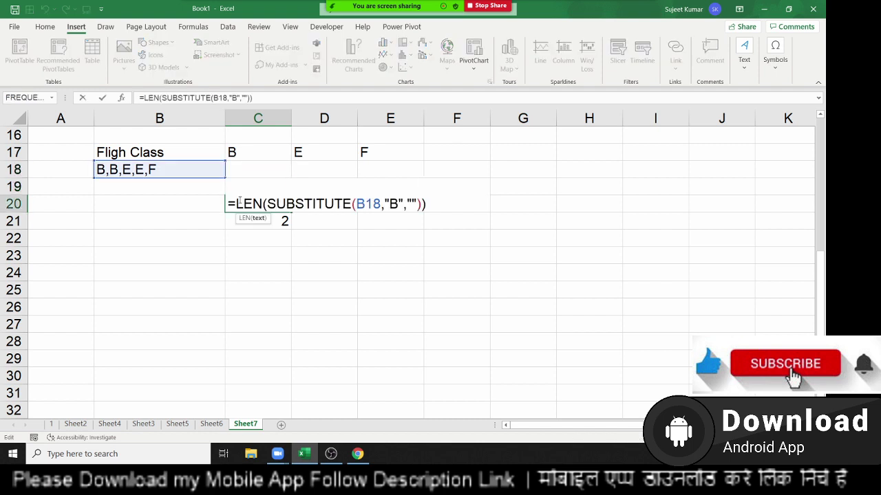
drag(237, 203, 427, 203)
key(ctrl+c)
- Replace C20 in C21's formula with the nested length expression, making one combined formula
key(Escape)
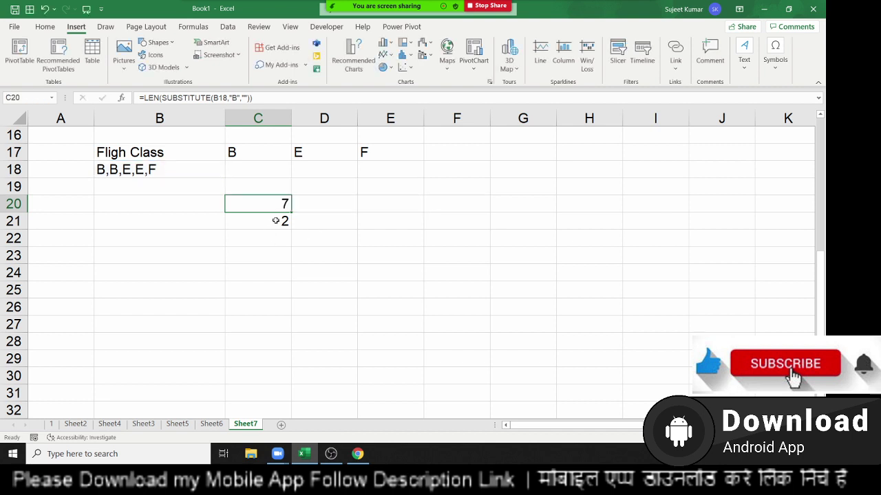
double_click(275, 221)
double_click(307, 220)
key(ctrl+v)
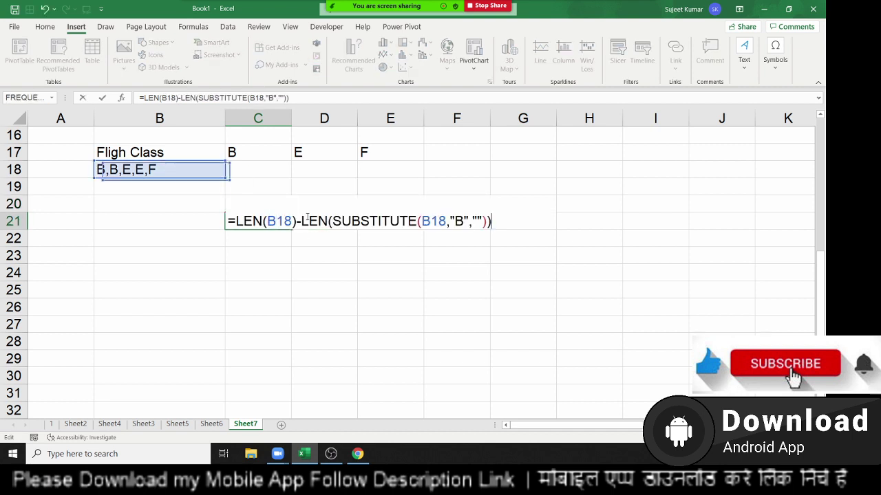
key(Return)
- Move the combined count formula from C21 into C18
click(282, 226)
key(ctrl+c)
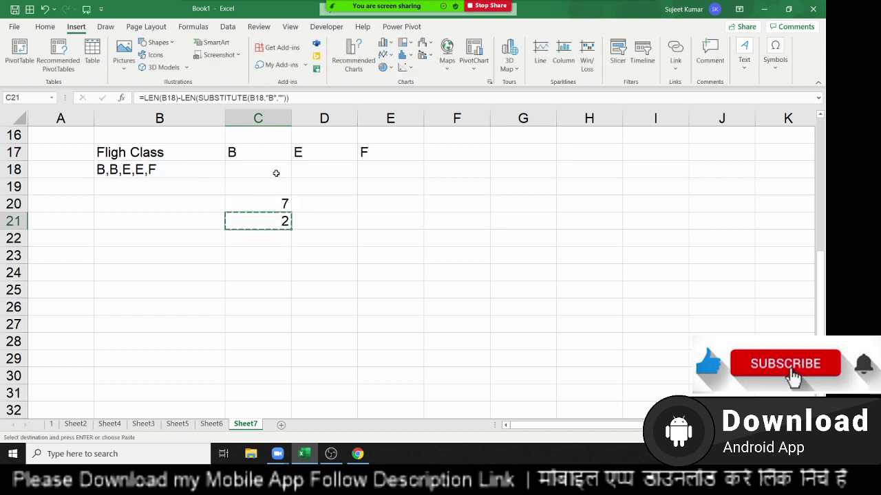
click(276, 173)
key(ctrl+v)
drag(284, 190, 282, 217)
- Change C18 to =LEN($B18)-LEN(SUBSTITUTE($B18,C17,"")) and fill it to E18, giving 2, 2, 1
double_click(282, 169)
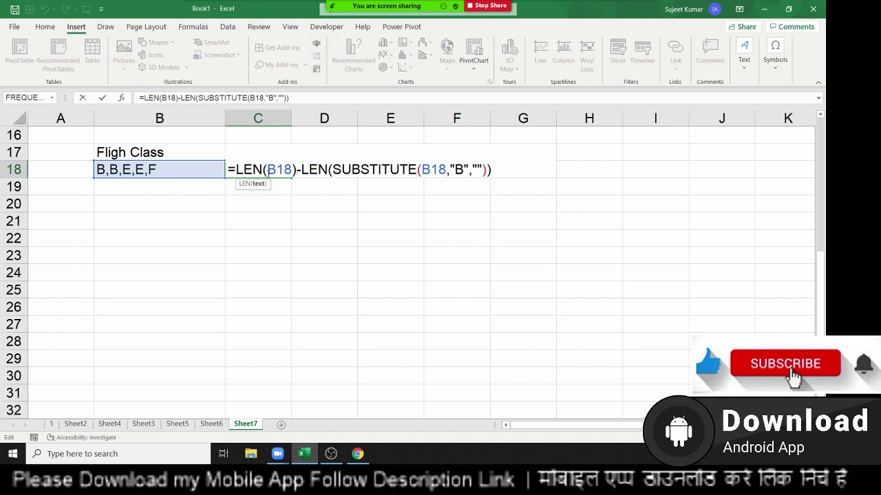
click(268, 169)
text($)
click(428, 172)
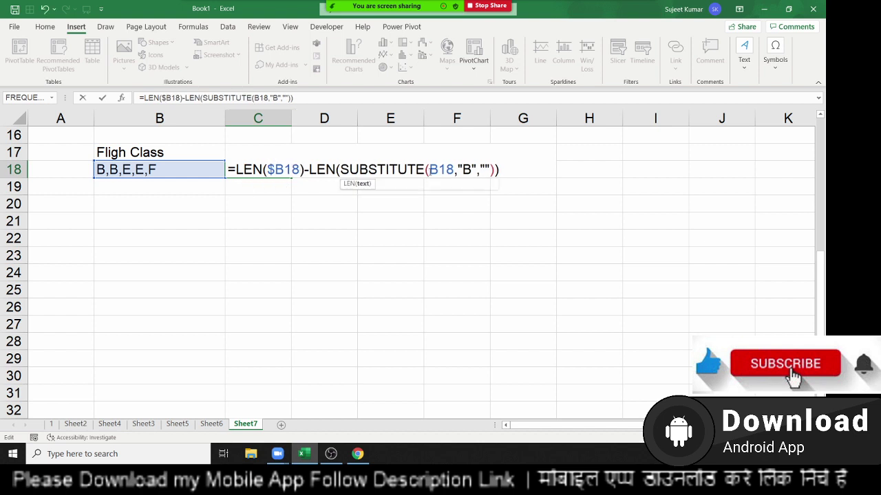
text($)
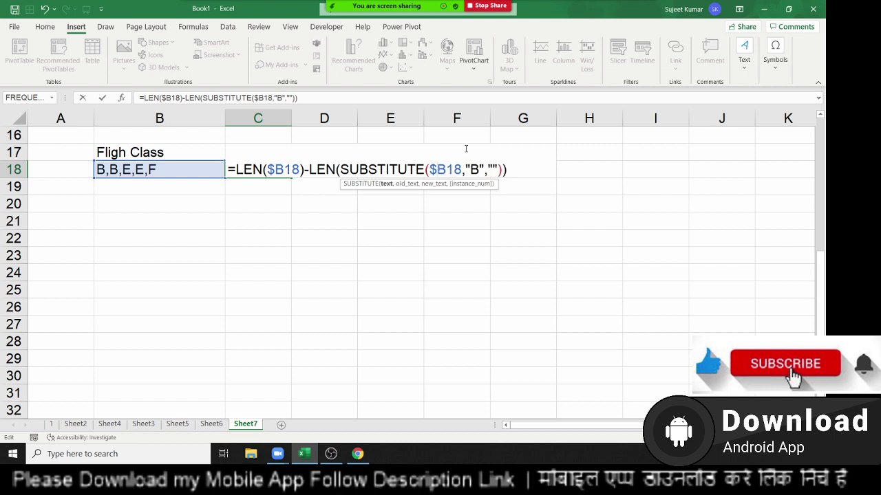
click(471, 169)
key(Delete)
key(Delete)
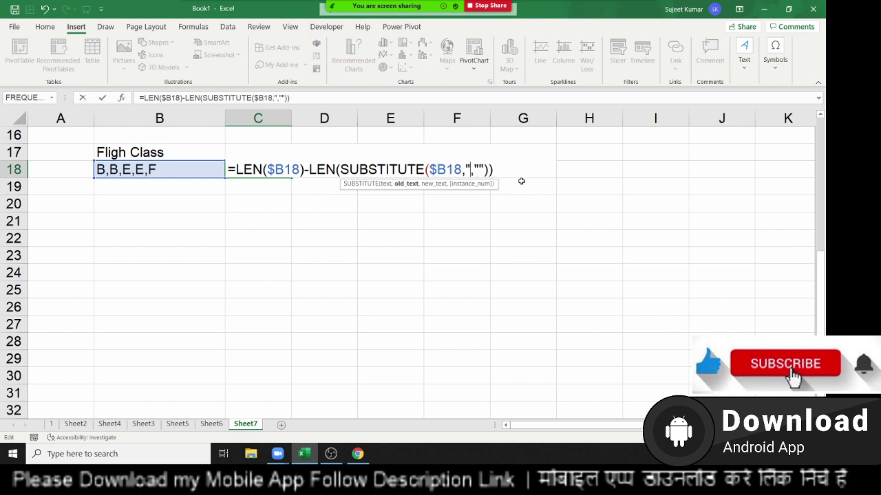
key(BackSpace)
click(265, 136)
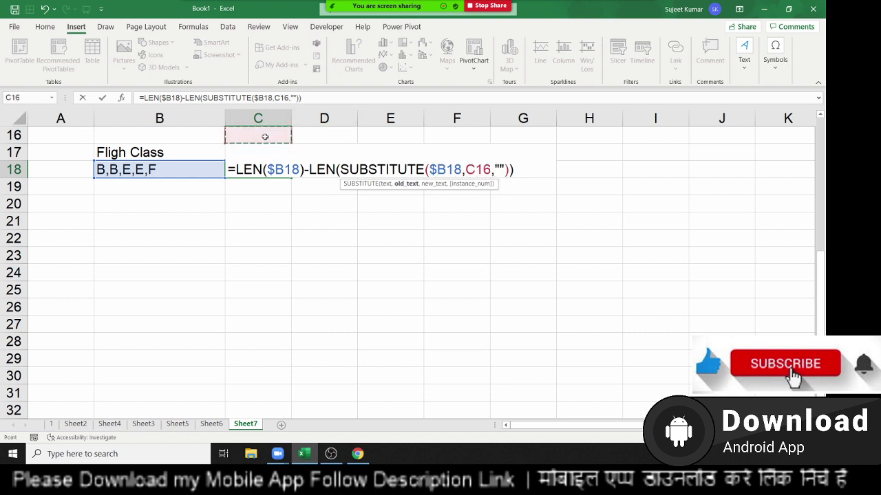
key(Down)
key(Return)
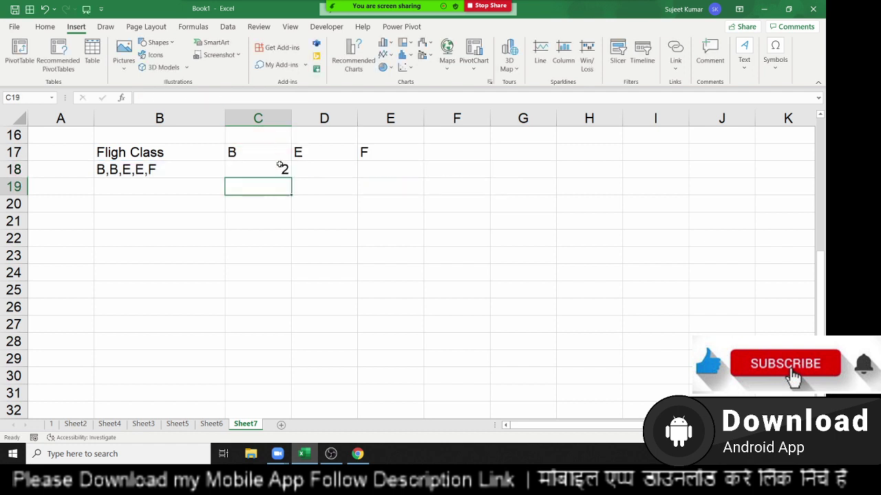
drag(281, 170, 354, 169)
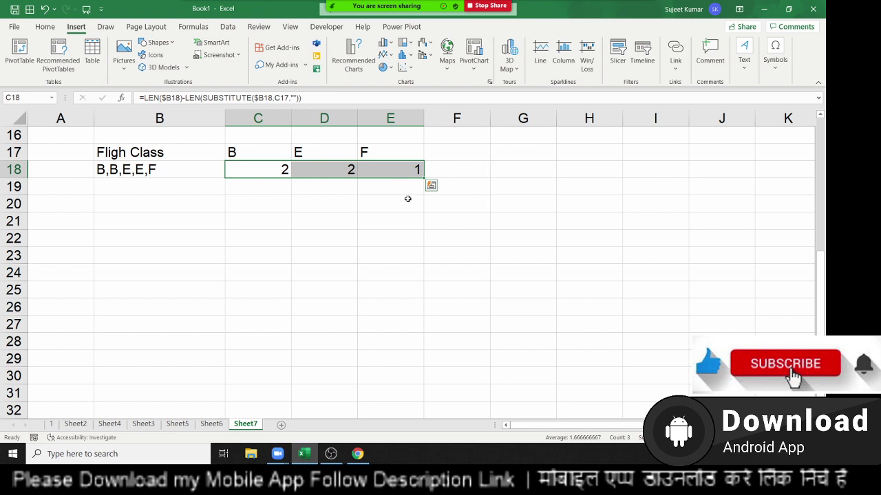
click(166, 252)
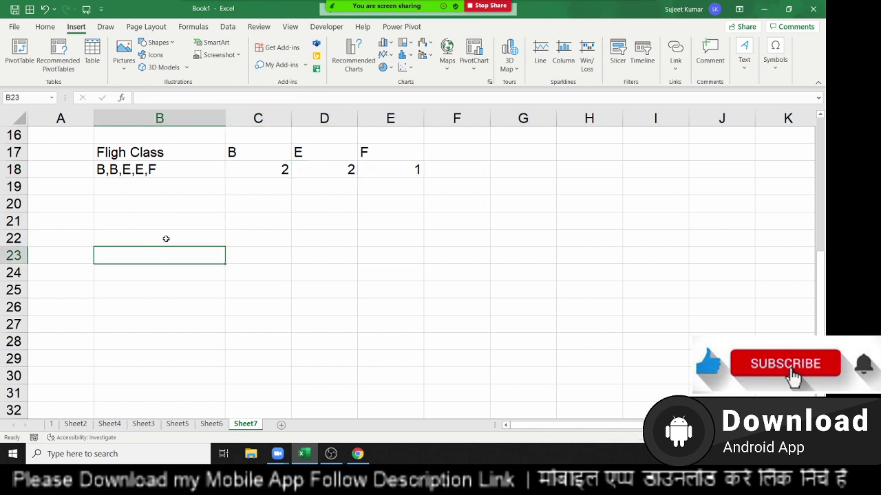
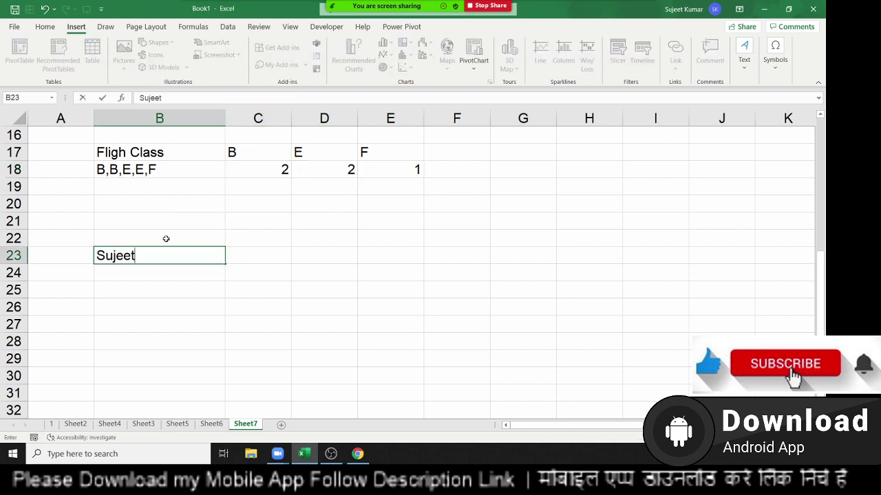
- Enter a first name in B23 and a surname in C23
key(Return)
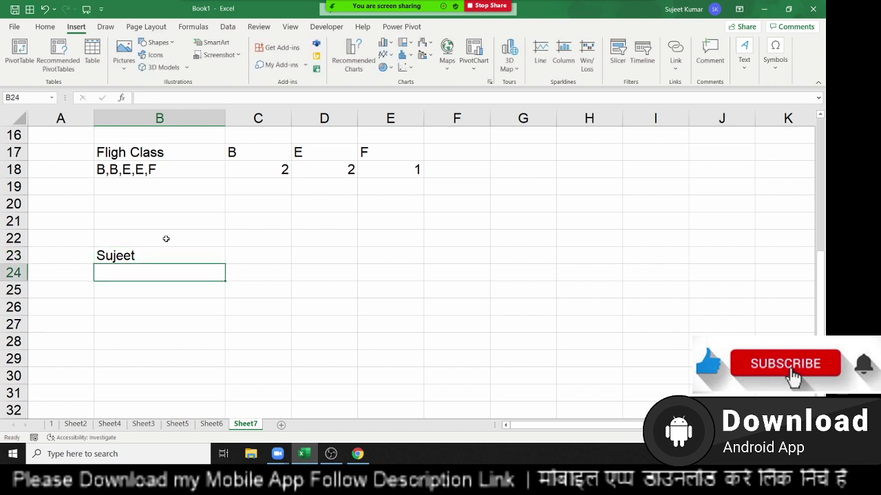
key(Up)
key(Right)
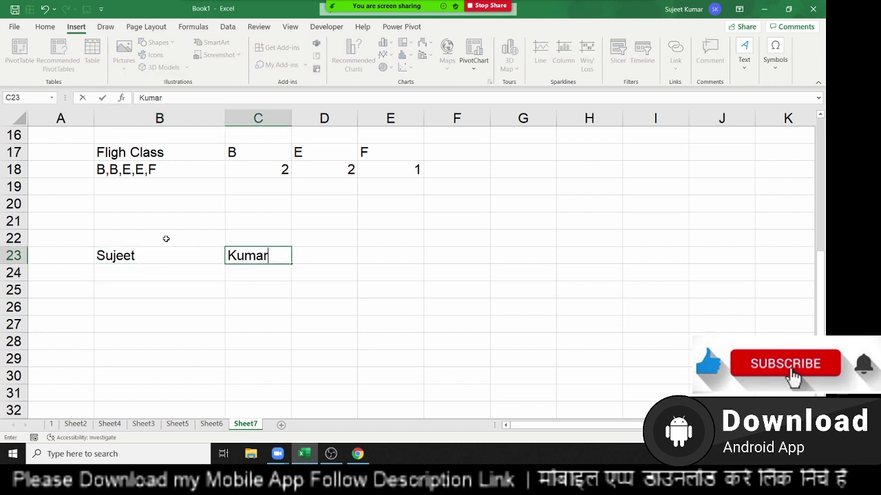
key(Tab)
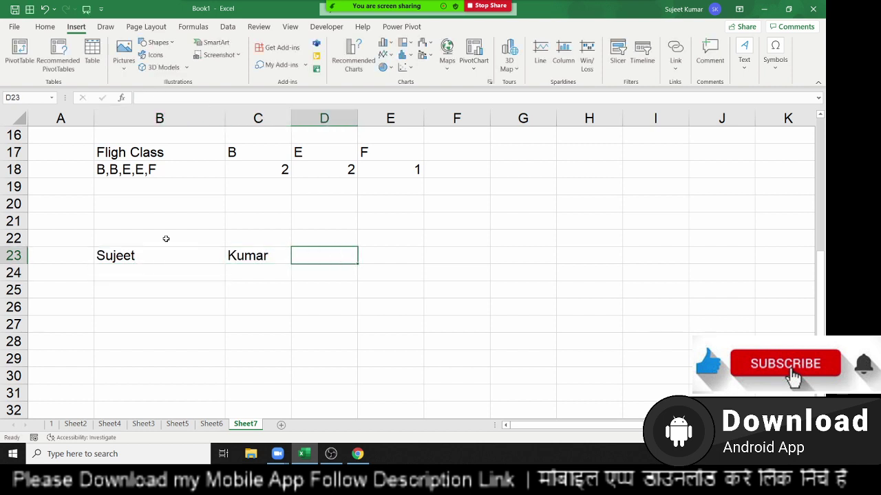
- In D23, join the names with =CONCATENATE(B23," ",C23)
text(=)
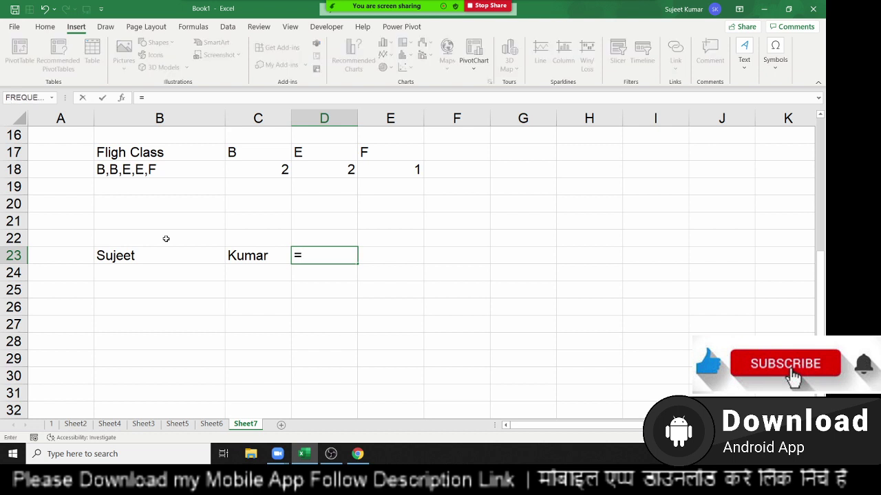
text(con)
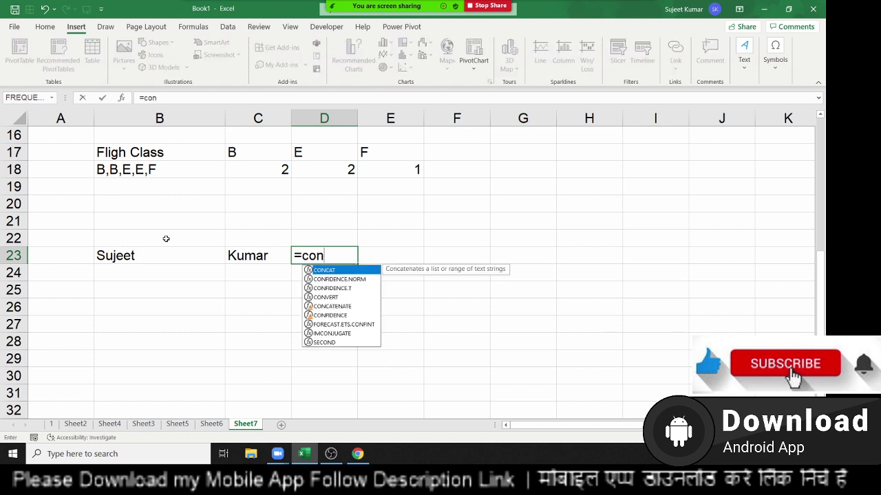
key(Down)
key(Down)
key(Down)
key(Down)
key(Tab)
key(Left)
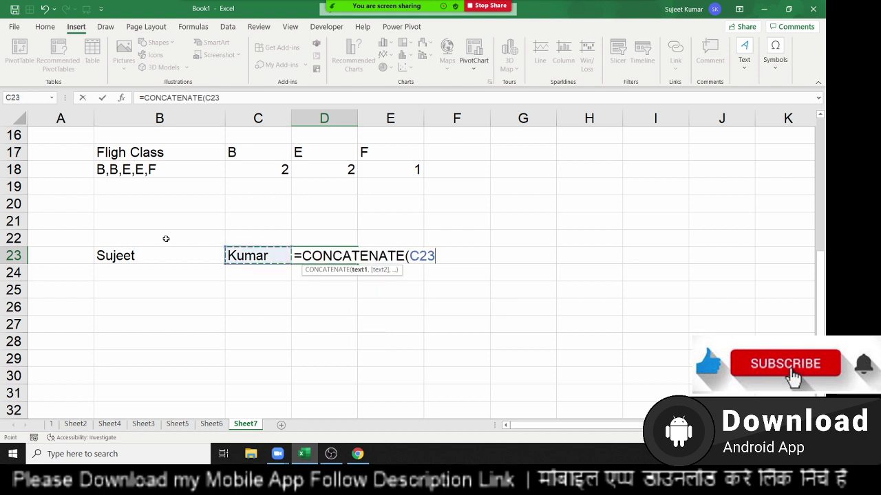
key(Left)
text(,)
key(Left)
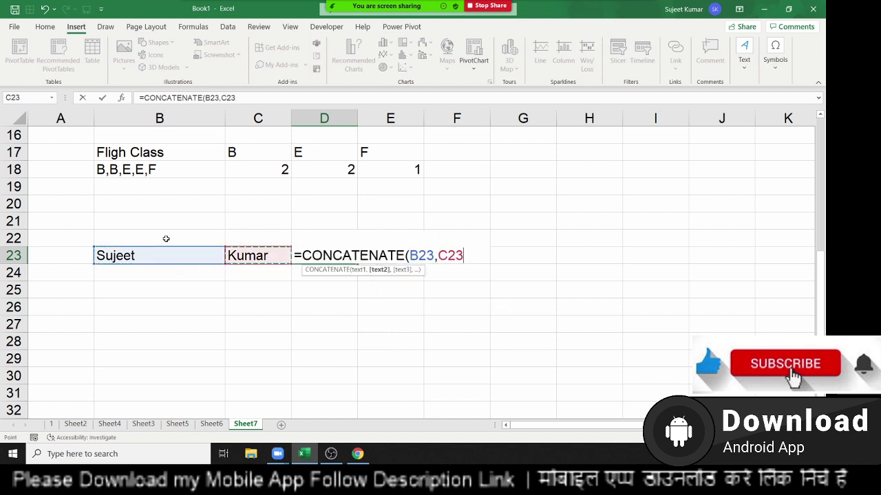
key(Return)
key(Up)
key(Right)
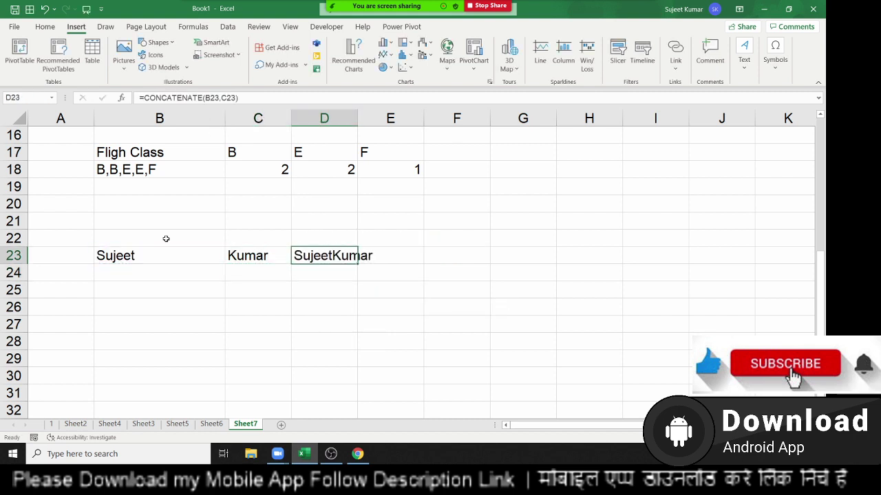
key(F2)
key(Left)
key(Left)
key(Left)
key(Left)
key(Left)
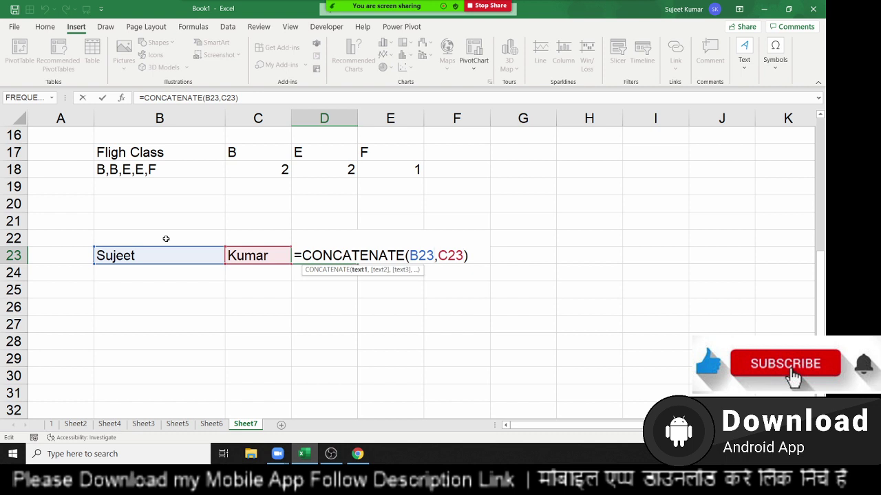
text(" ")
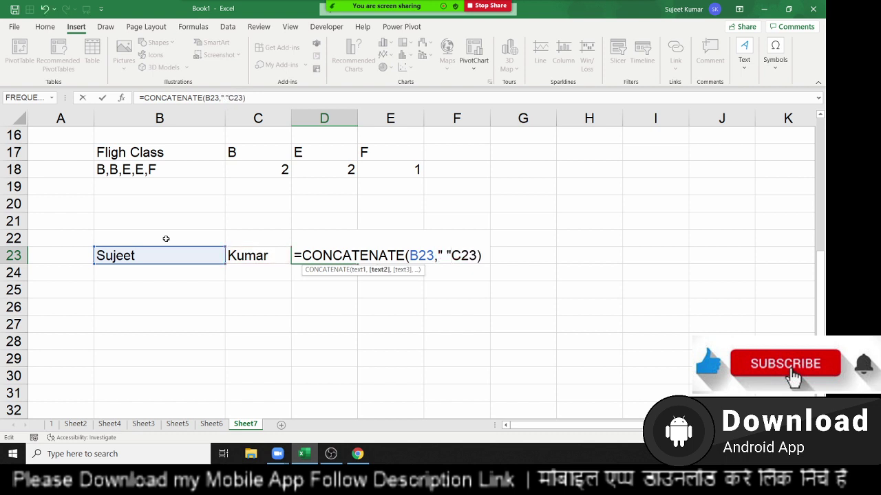
text(,)
key(Return)
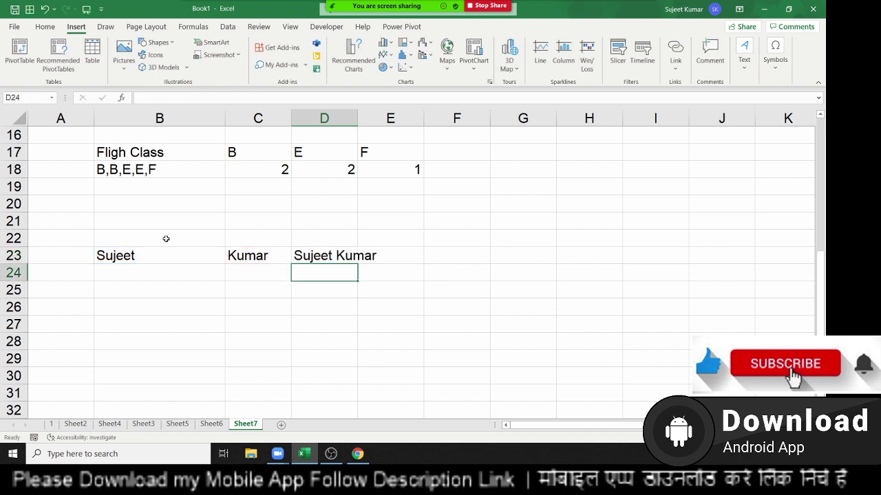
- Join the names with =B23&" "&C23 in D24 and =CONCAT(B23:C23) in D25
text(=)
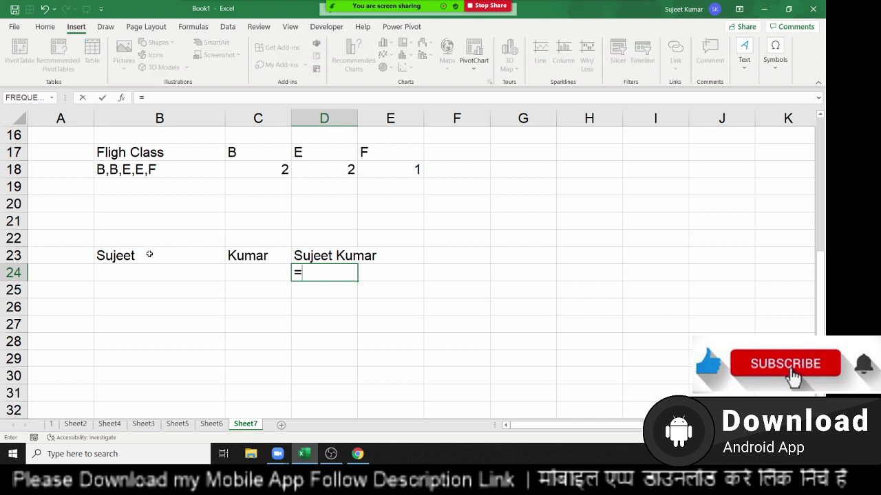
click(149, 255)
text(&)
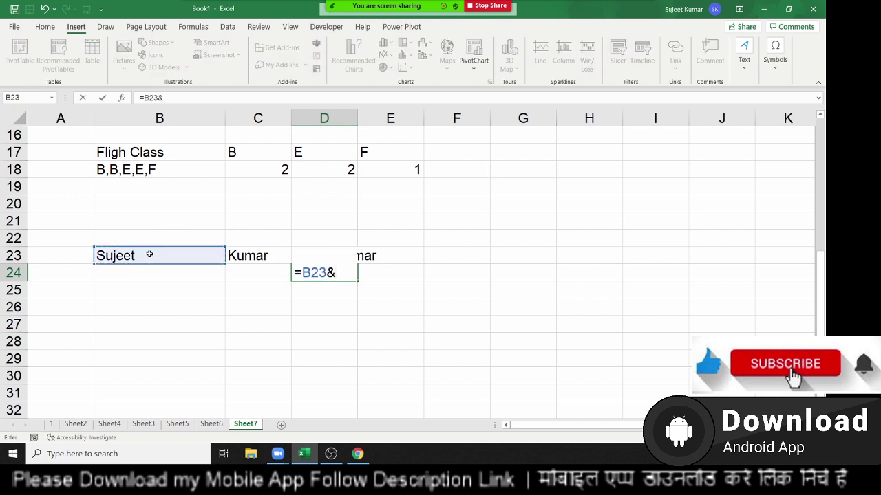
text(" "&)
click(236, 256)
key(Return)
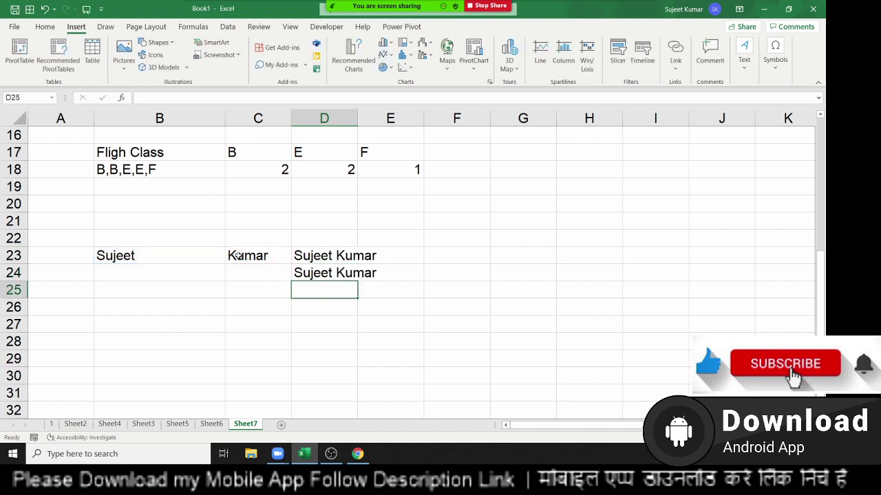
text(=con)
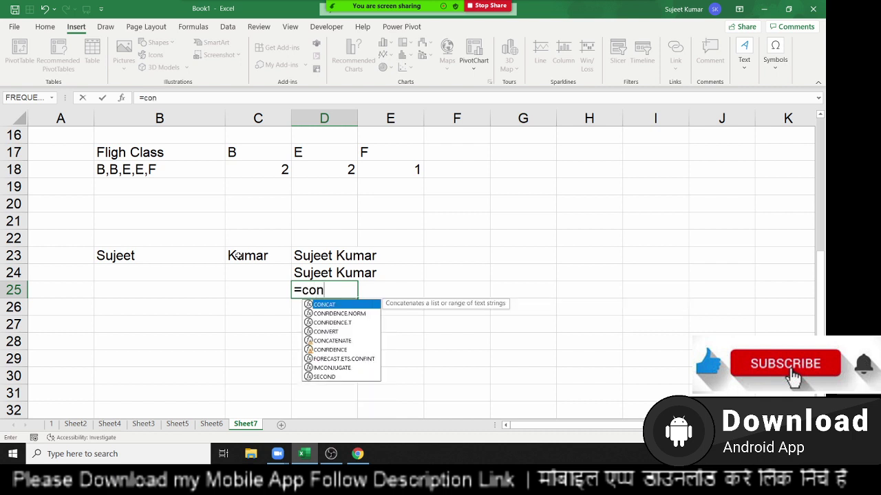
key(Tab)
drag(127, 258, 227, 259)
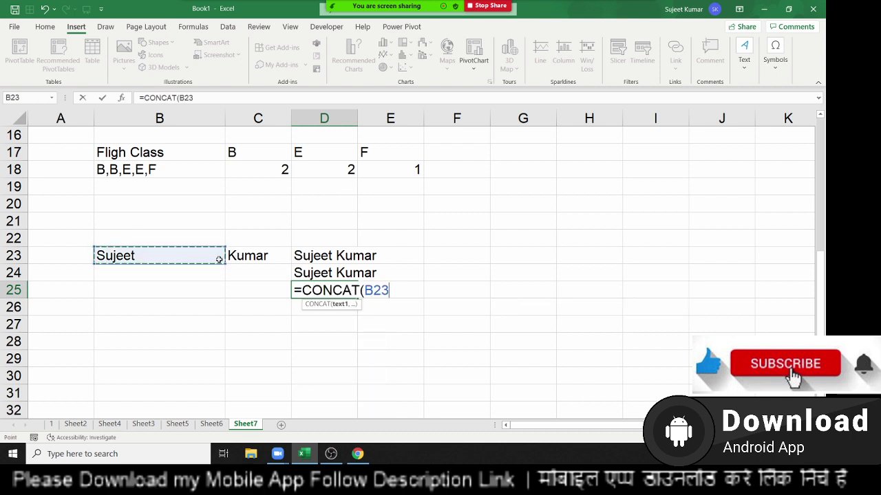
key(Return)
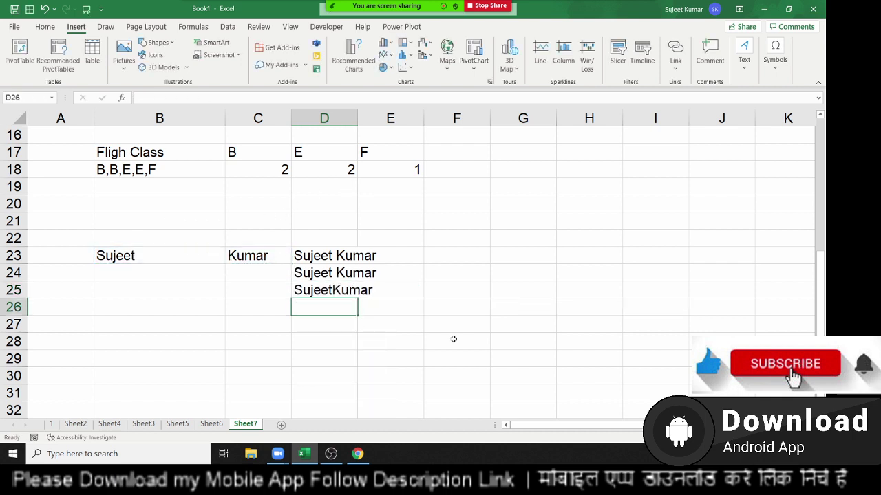
- Join the names comma-separated in D26 with =TEXTJOIN(",",TRUE,B23:C23)
text(=te)
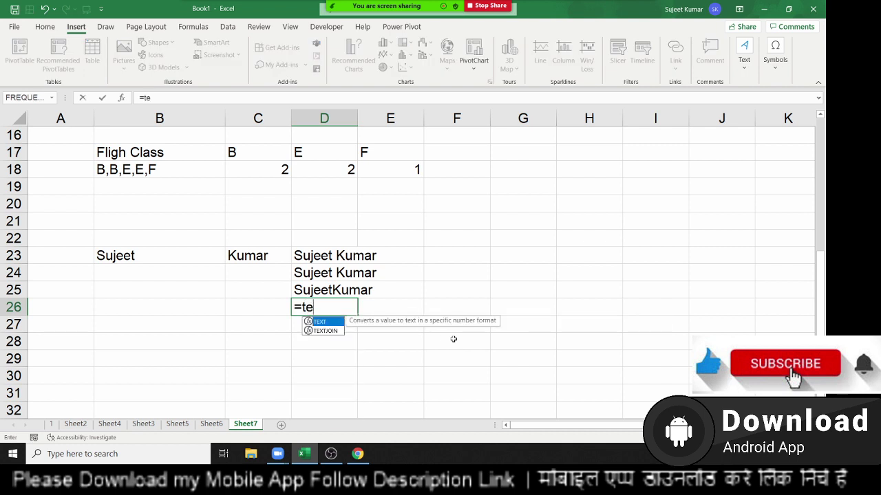
key(Down)
key(Tab)
text(")
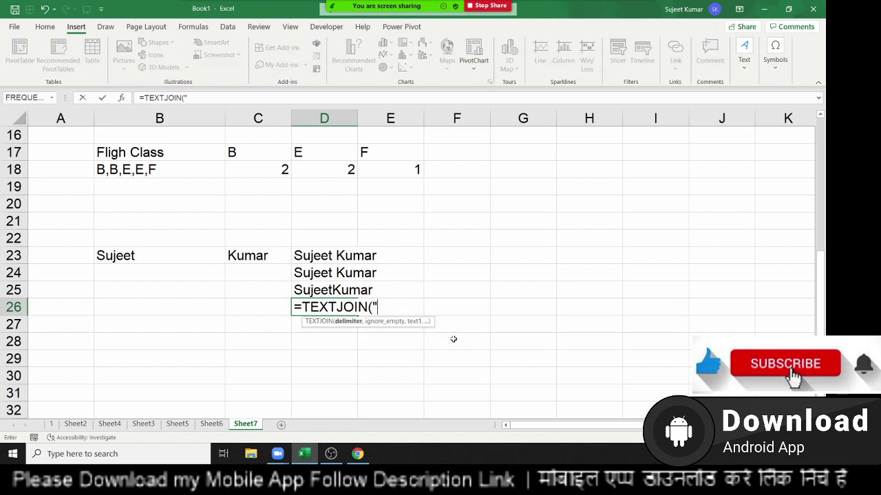
text(,")
text(.)
text(,)
key(Down)
key(Up)
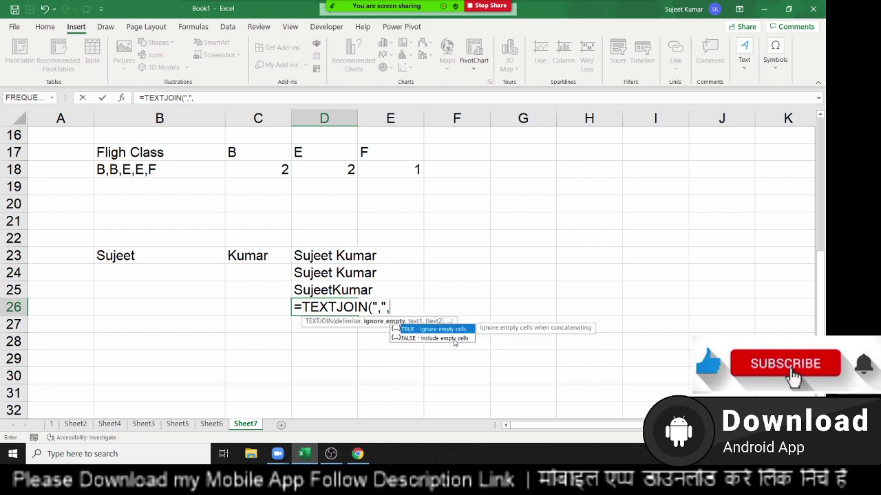
key(Tab)
text(,)
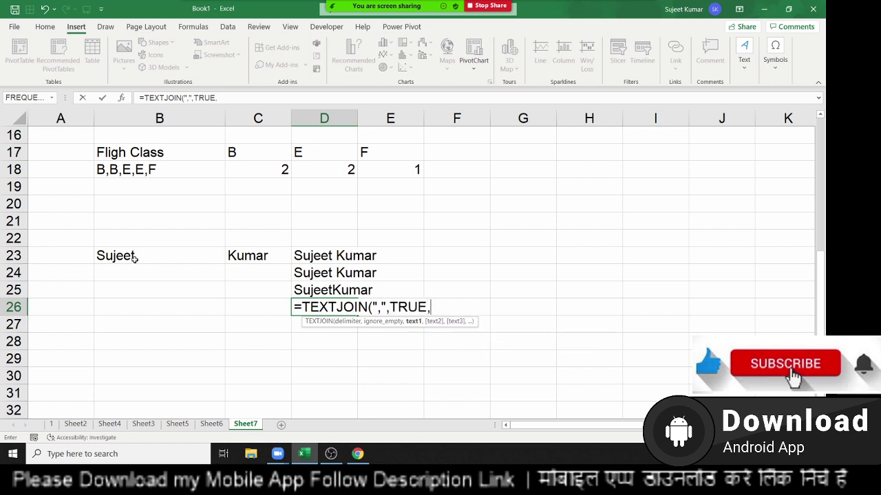
mouse_move(132, 259)
mouse_down()
mouse_move(215, 266)
mouse_move(234, 258)
mouse_up()
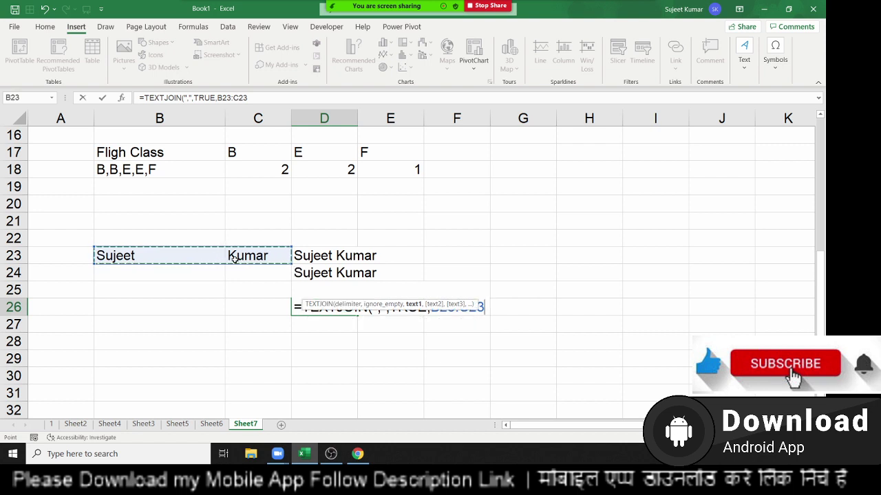
key(Return)
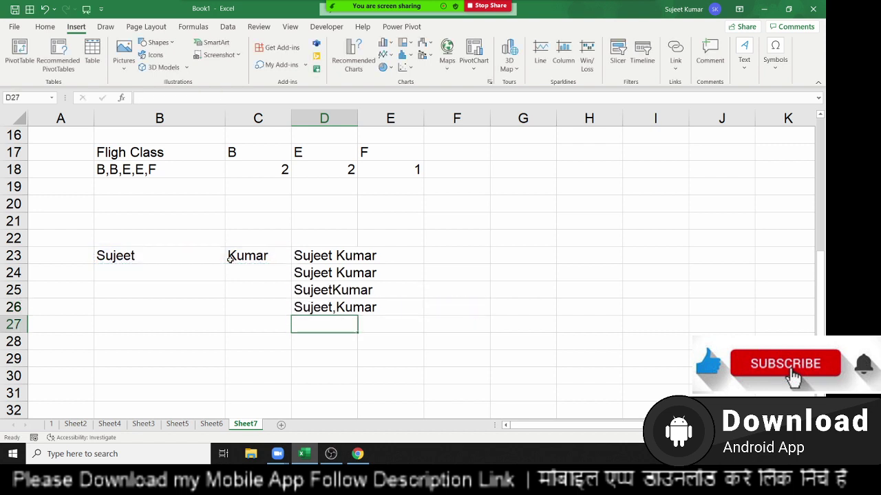
- Enter start date 1/1 in B28 and today's date in C28
click(136, 337)
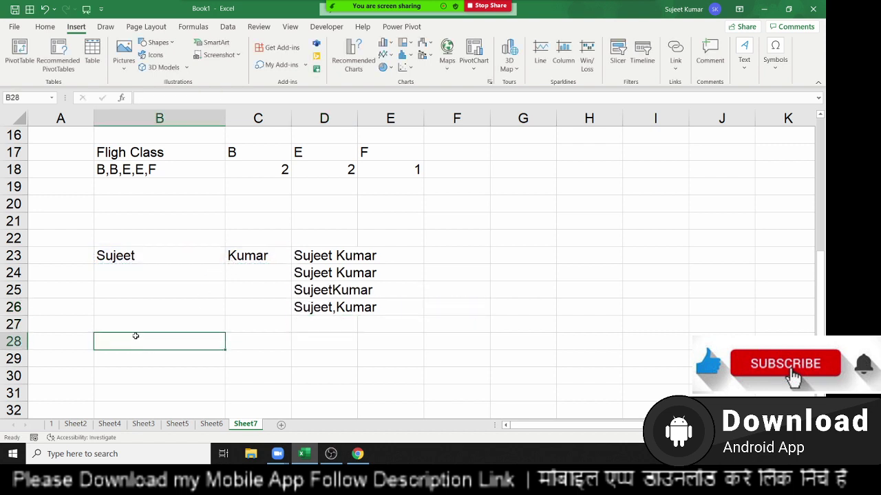
scroll(136, 336, down, 1)
scroll(135, 333, down, 1)
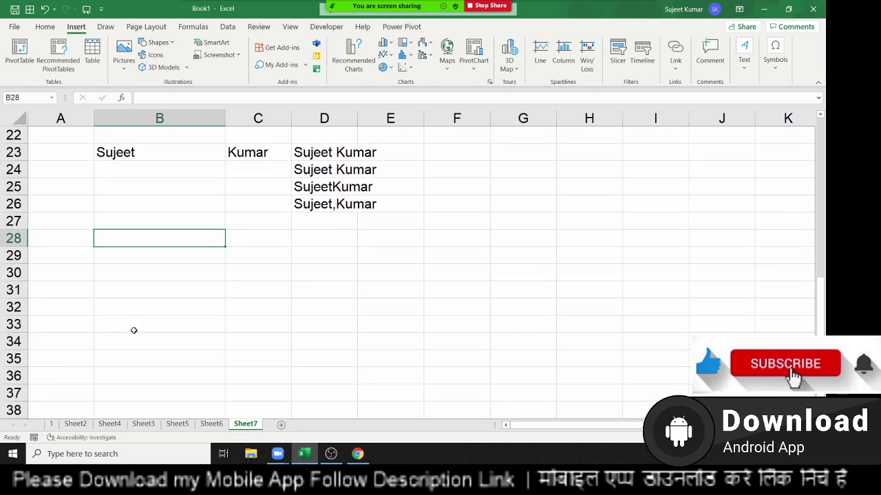
text(1/1)
key(Tab)
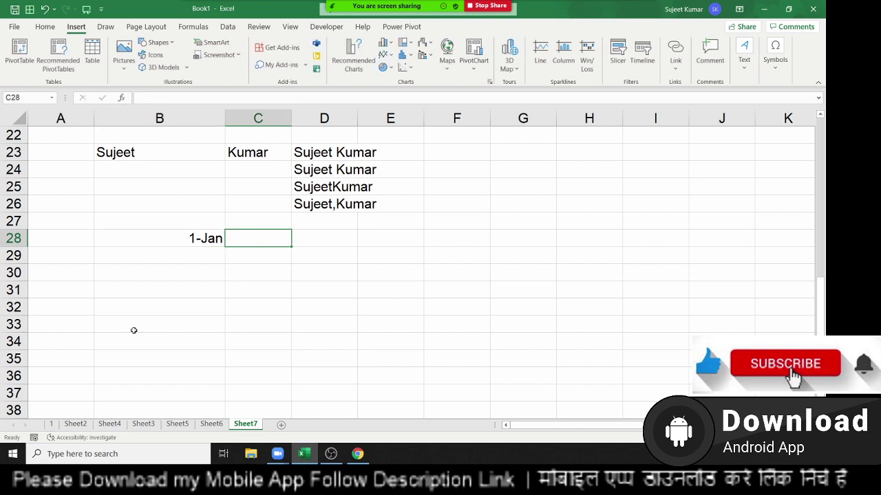
key(ctrl+semicolon)
key(Return)
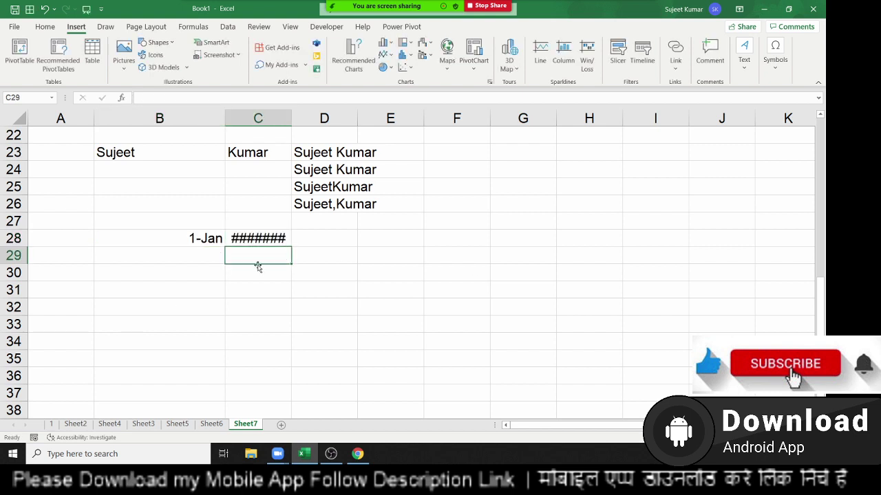
- Autofit column C and enter =B28&" To "&C28 in D28, showing 44197 To 44272
double_click(291, 118)
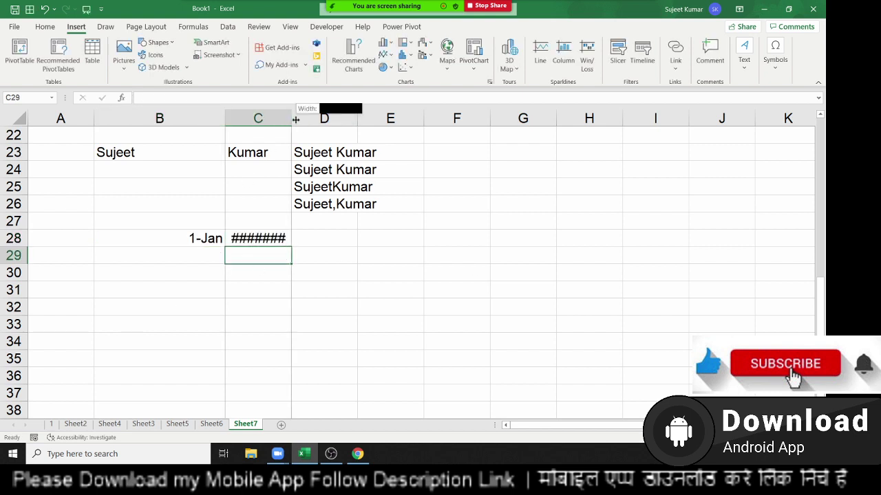
click(343, 239)
text(=)
key(Left)
key(Left)
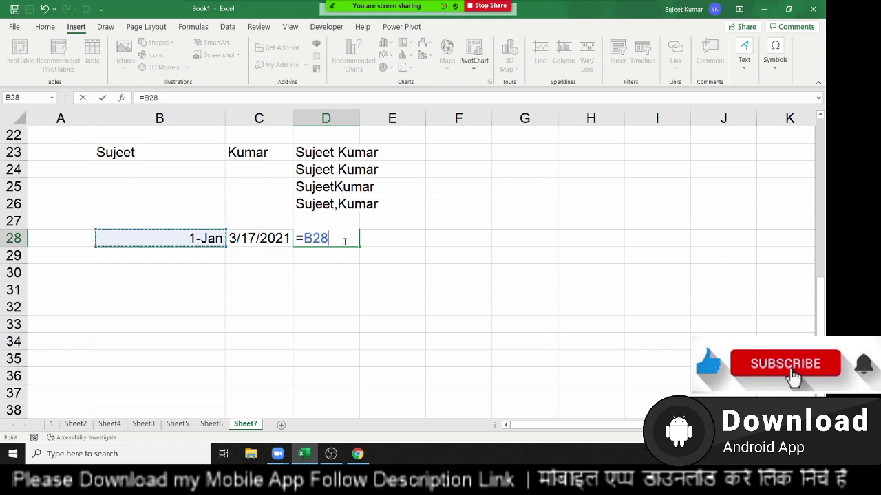
text(&" )
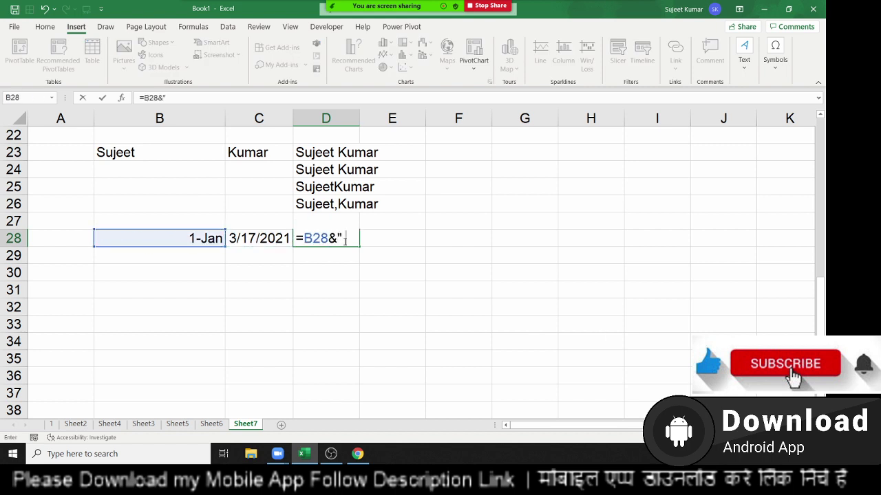
text(To ")
text(&)
click(256, 238)
key(Return)
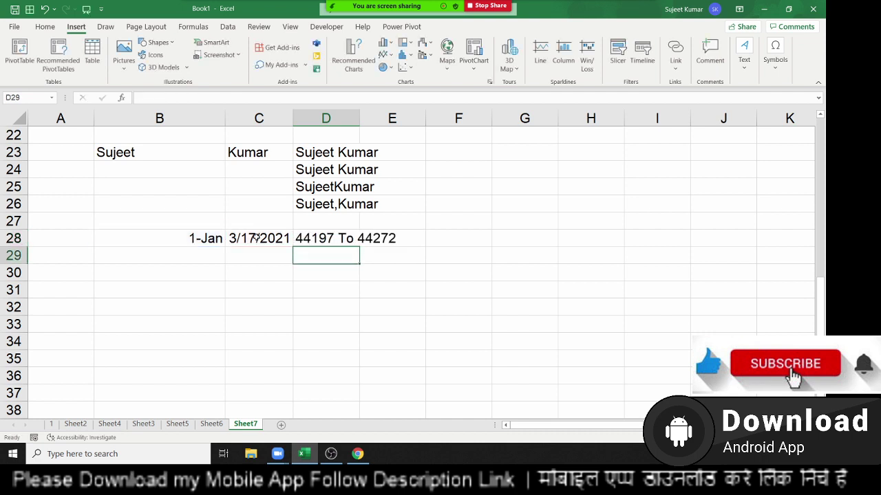
key(Up)
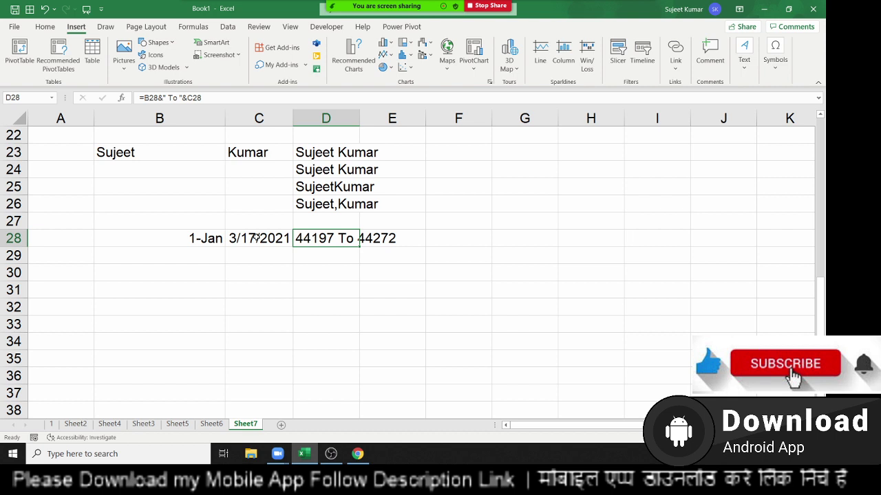
key(Left)
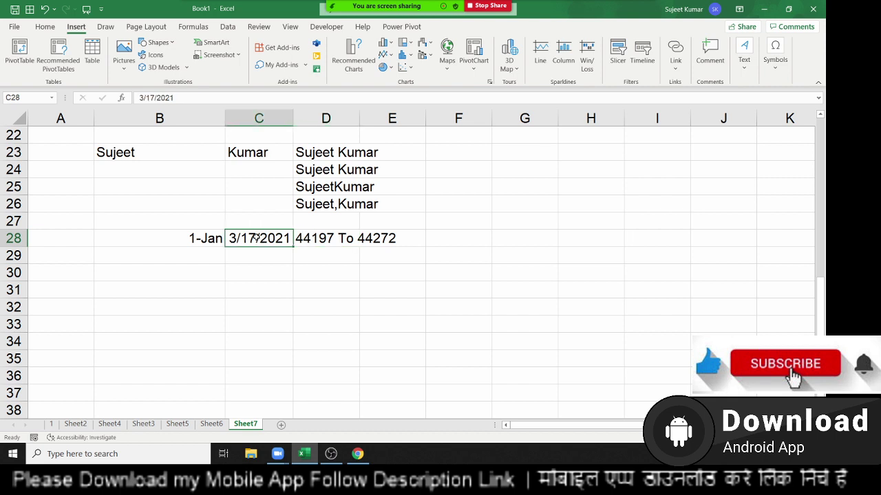
key(Left)
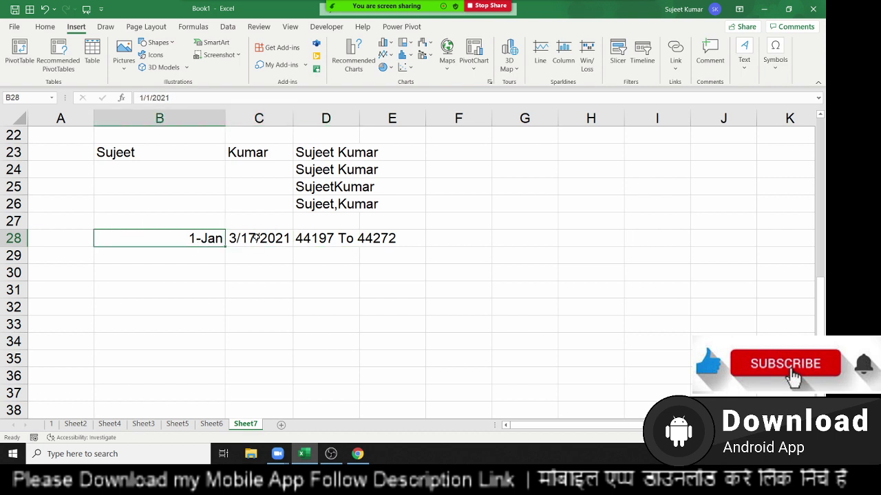
key(Right)
key(Right)
- In B29 enter =TEXT(B28,"DD-MMM-YY") so the start date shows as 01-Jan-21
key(Down)
key(Left)
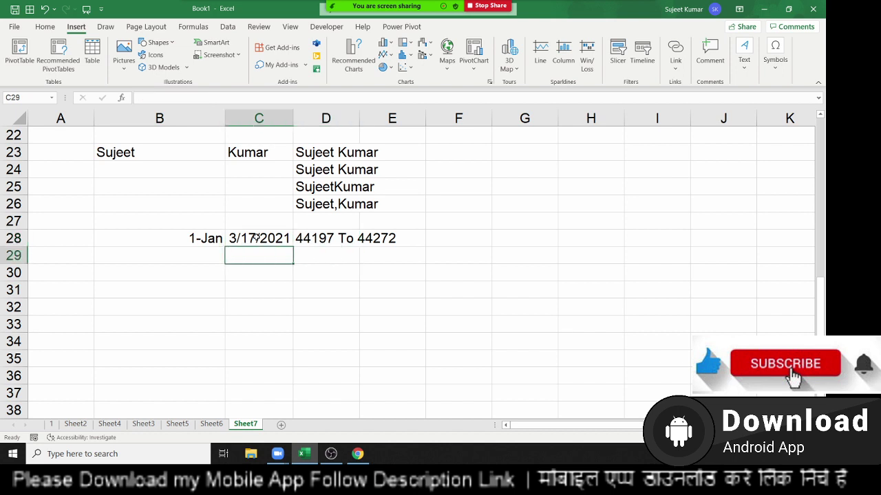
key(Left)
key(F2)
text(=te)
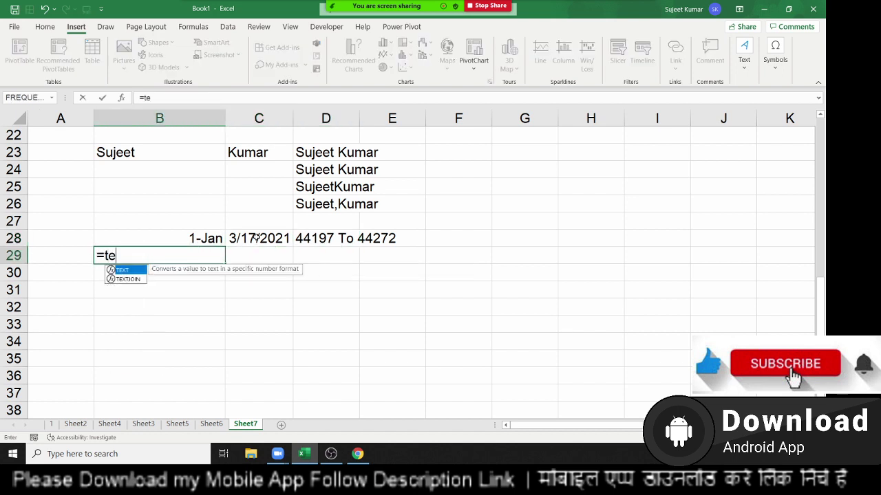
key(Down)
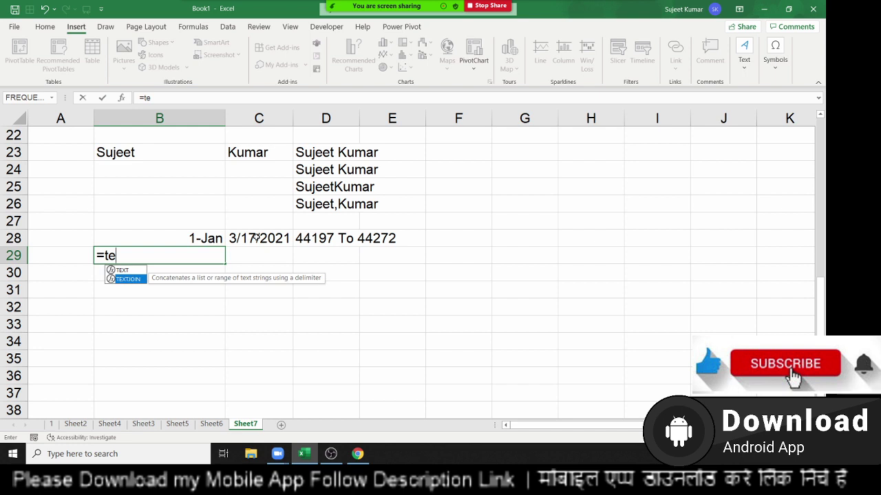
key(Up)
key(Tab)
key(Up)
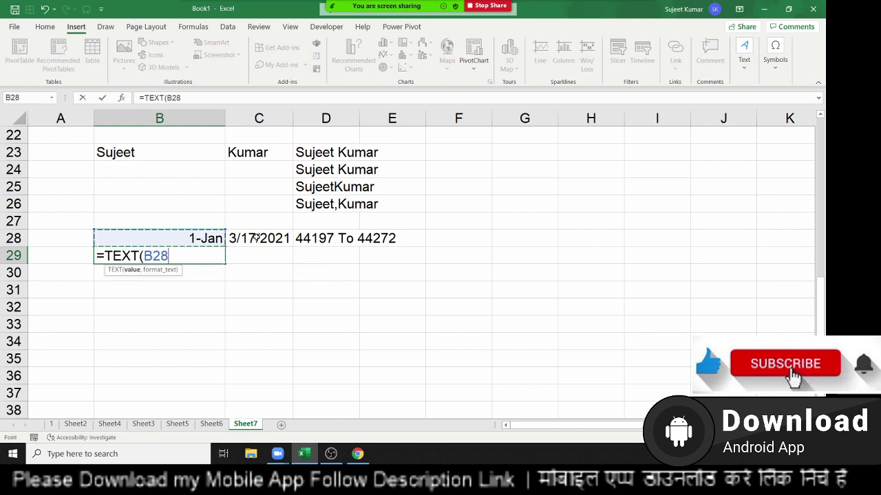
text(,")
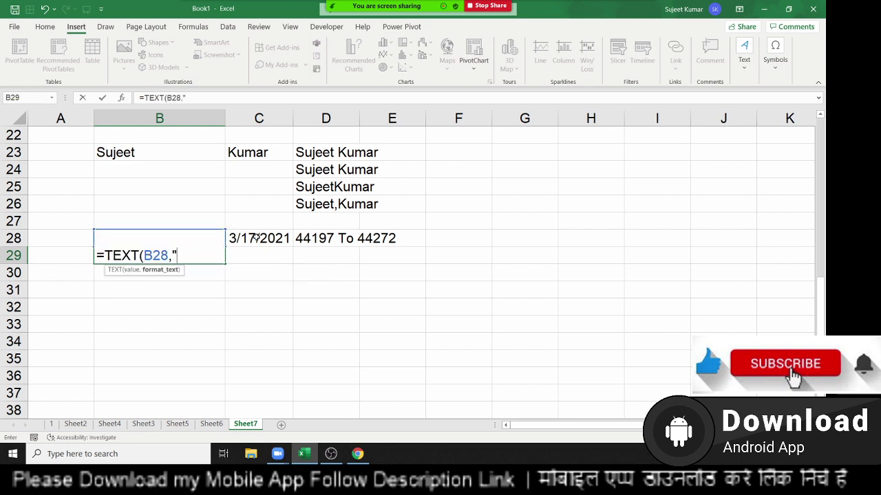
text(DD-)
text(MMM-)
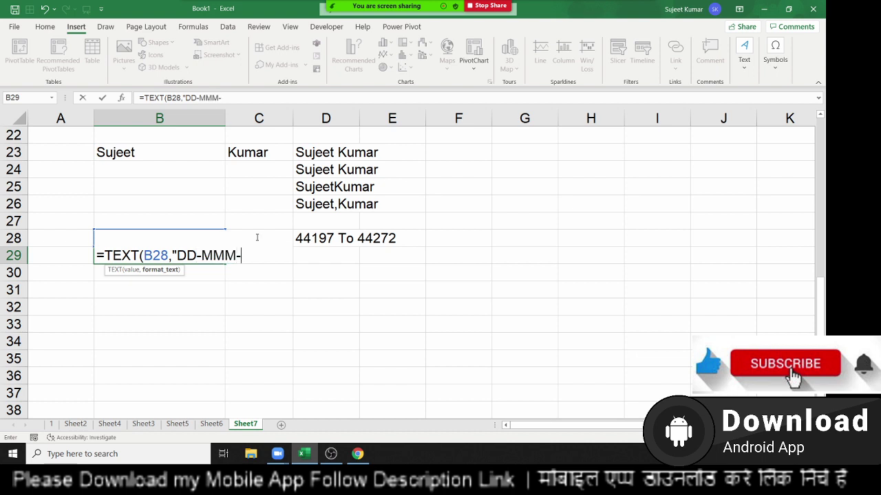
text(YY)
key(Return)
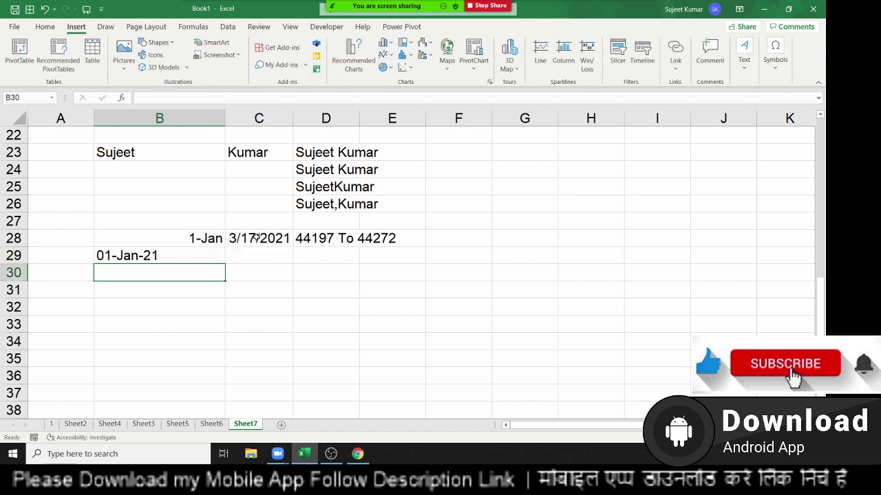
- Fill the formula right into C29 (17-Mar-21) and fill D29 to read '01-Jan-21 To 17-Mar-21'
key(Up)
key(Right)
key(ctrl+r)
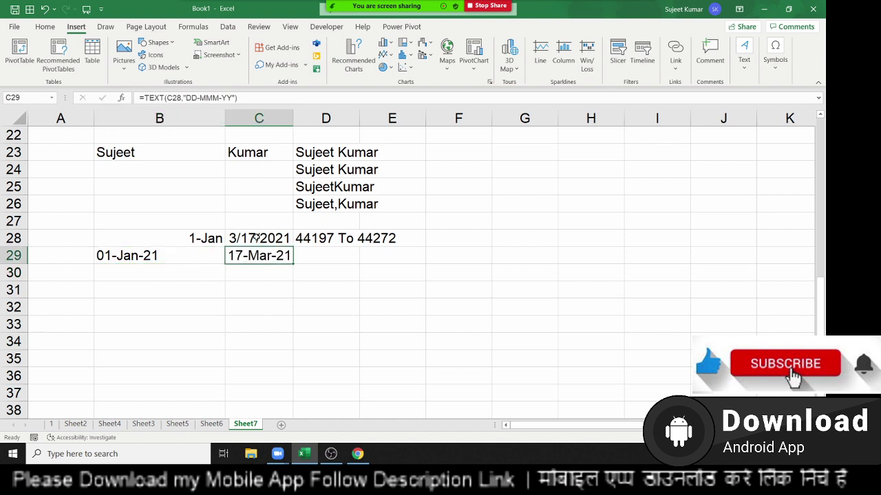
key(Right)
key(ctrl+d)
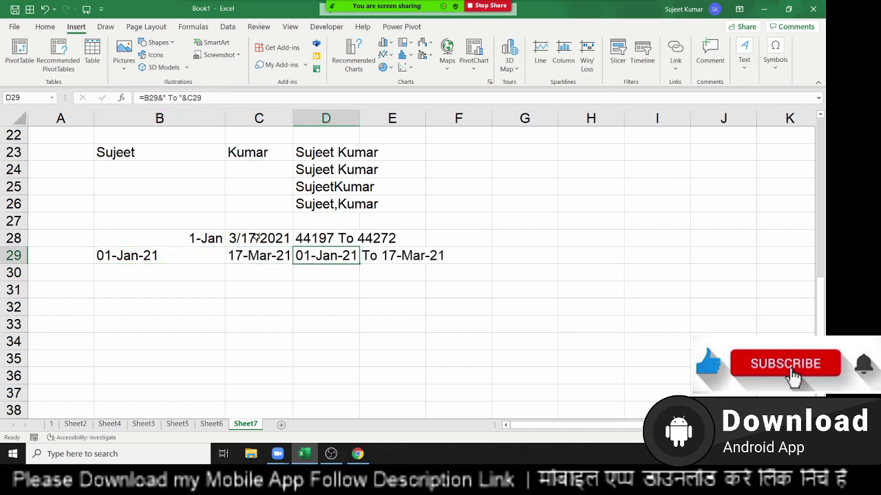
- Review the formulas across row 29 and look over the earlier date examples above
key(Left)
key(Left)
key(Right)
key(Right)
key(Left)
key(Left)
key(Right)
key(Right)
key(Up)
key(Up)
key(Up)
key(Up)
key(Up)
key(Up)
key(Up)
key(Up)
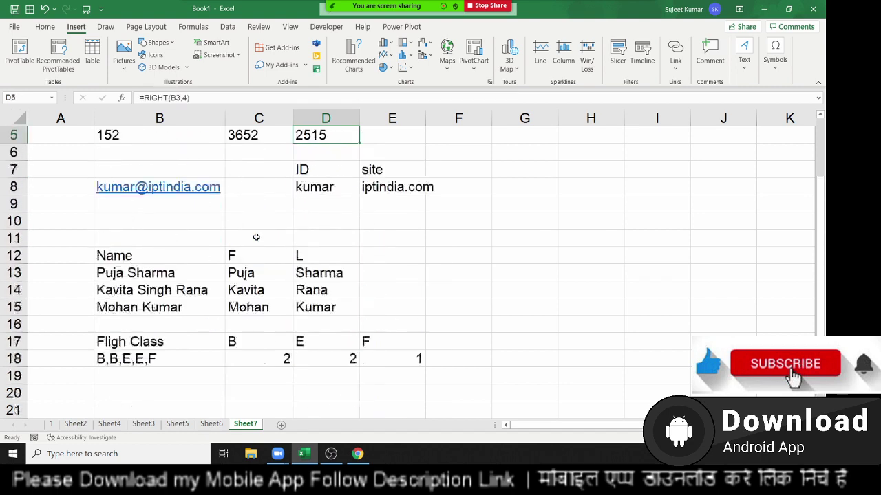
key(Up)
key(Up)
key(Up)
key(Down)
key(Down)
key(Down)
key(Down)
key(Down)
key(Down)
key(Down)
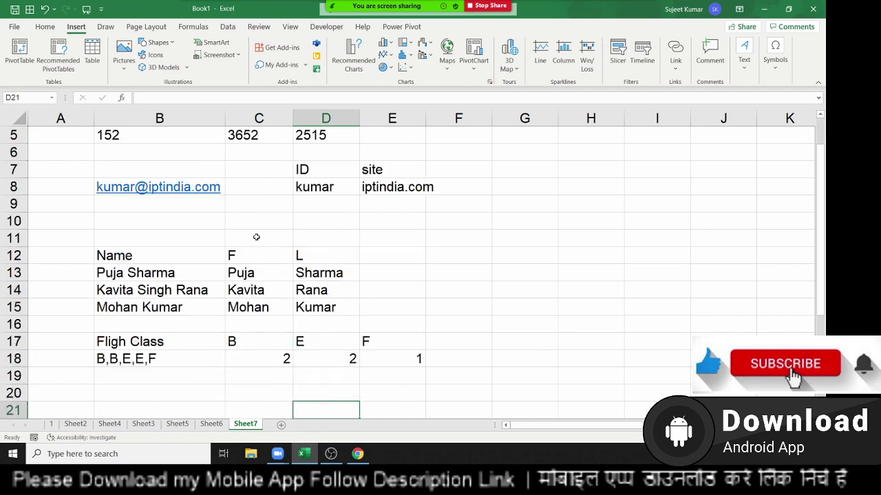
key(Down)
key(Down)
key(Down)
key(Down)
key(Down)
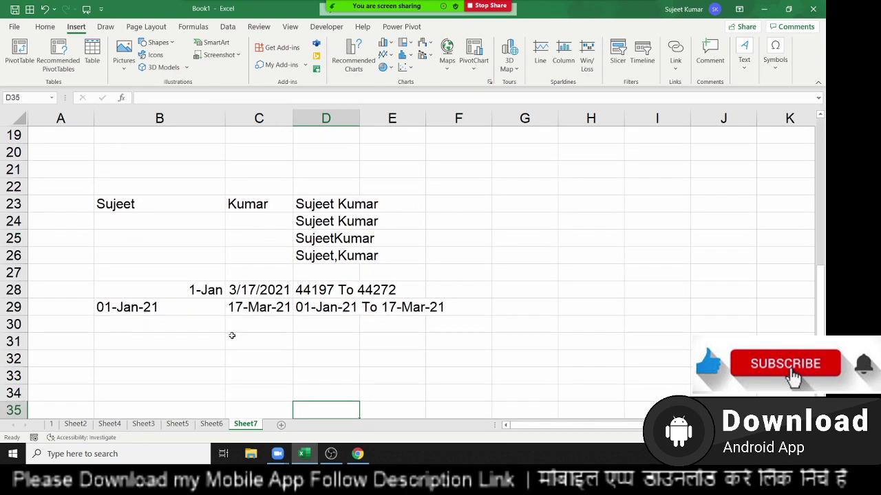
- Add a blank Sheet8 after Sheet7, zoom in, and select cell A2
click(281, 425)
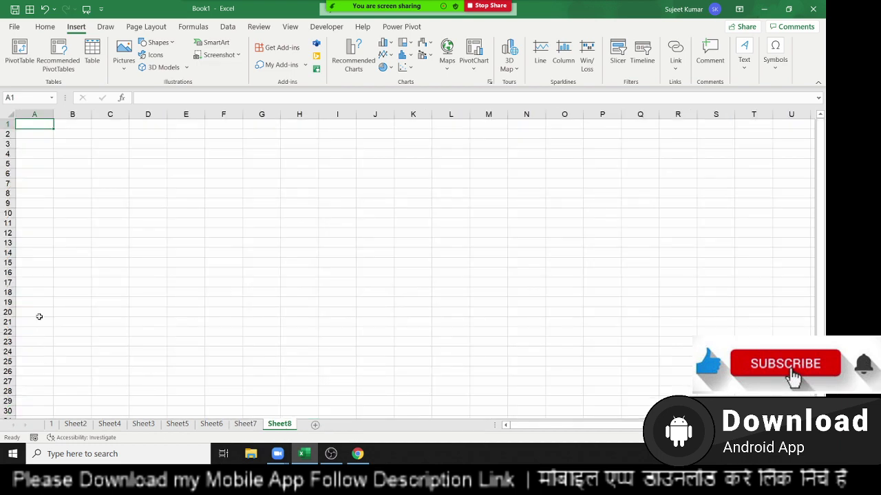
scroll(39, 316, up, 2)
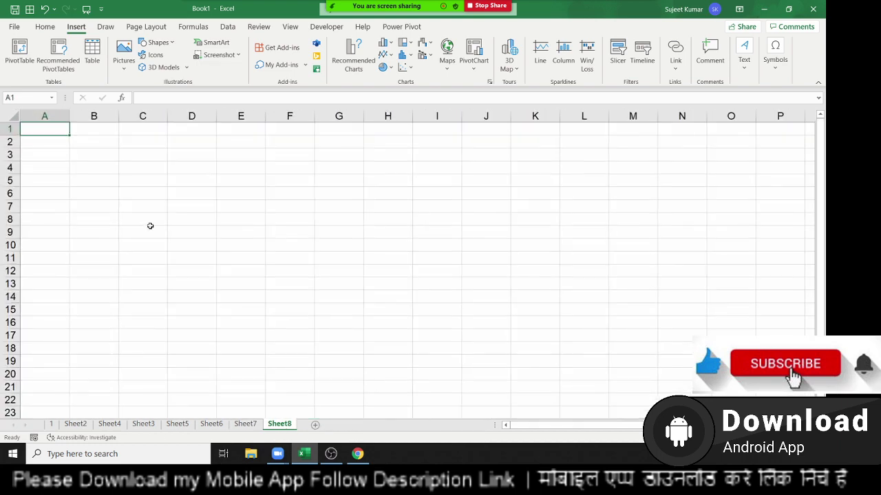
click(51, 154)
scroll(85, 173, up, 1)
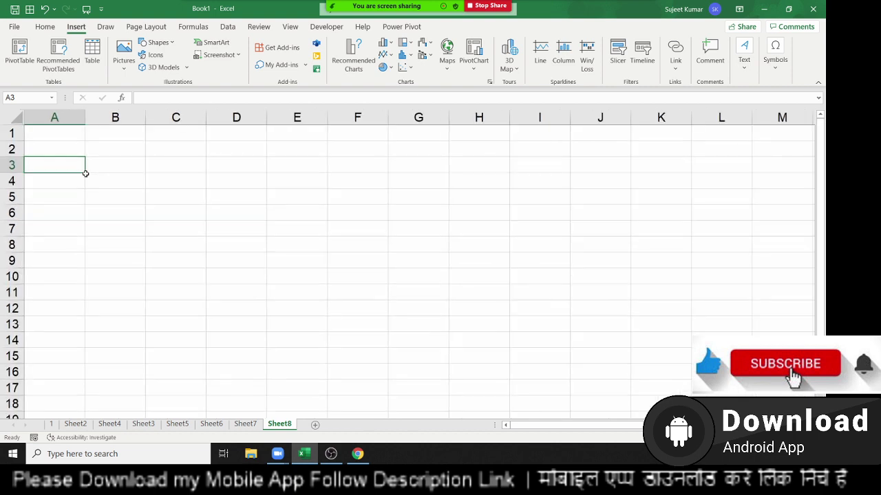
scroll(86, 173, up, 1)
click(83, 152)
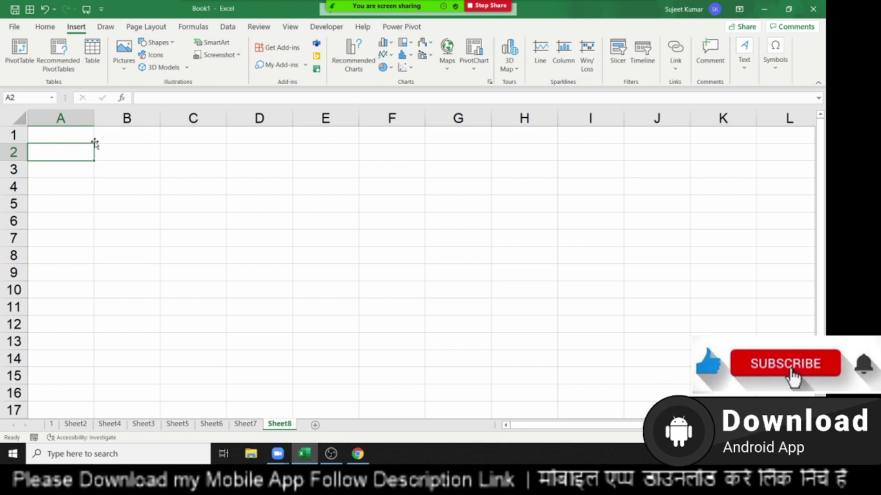
- Enter 3/17 in A2, then replace it with 1/12 so it shows 12-Jan
text(3)
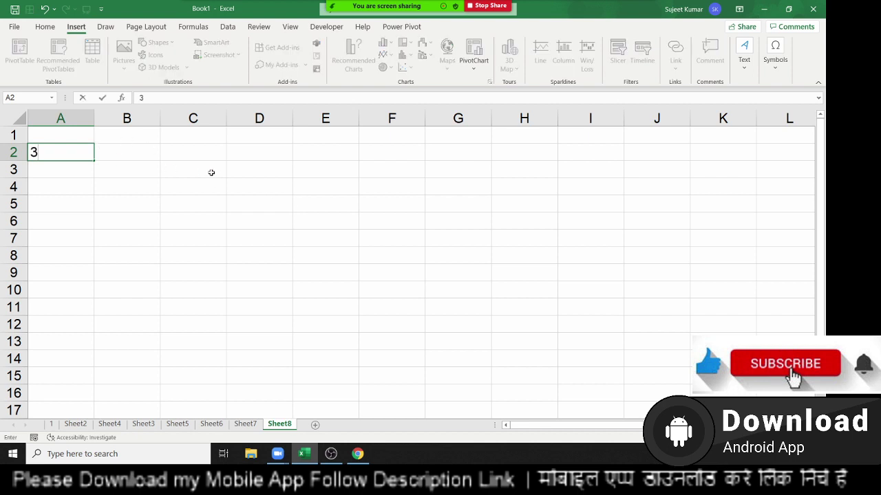
text(/17)
key(Return)
key(Up)
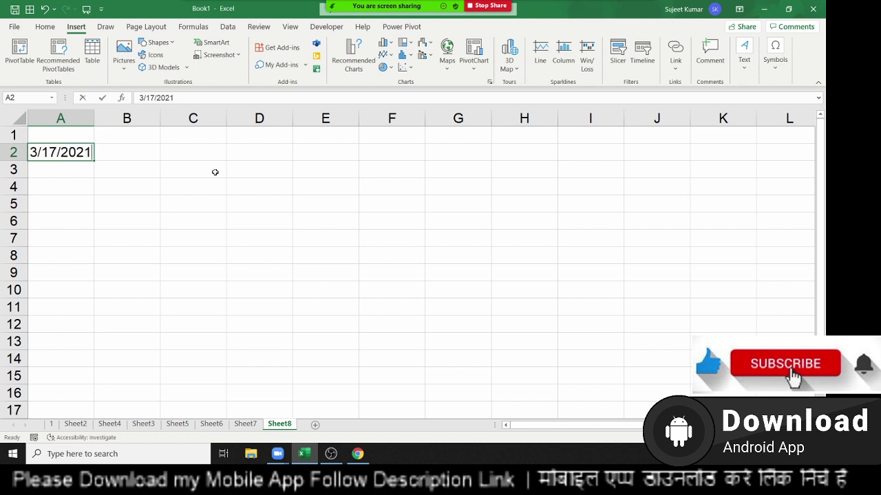
text(1/12)
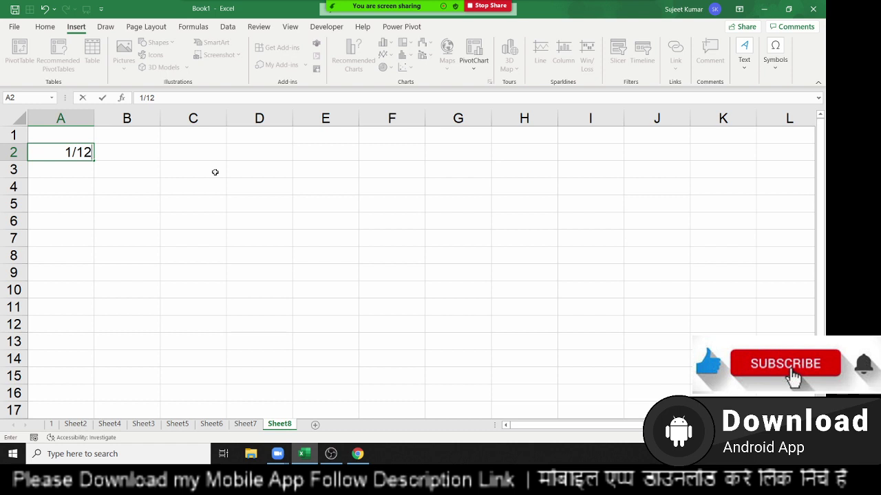
key(Return)
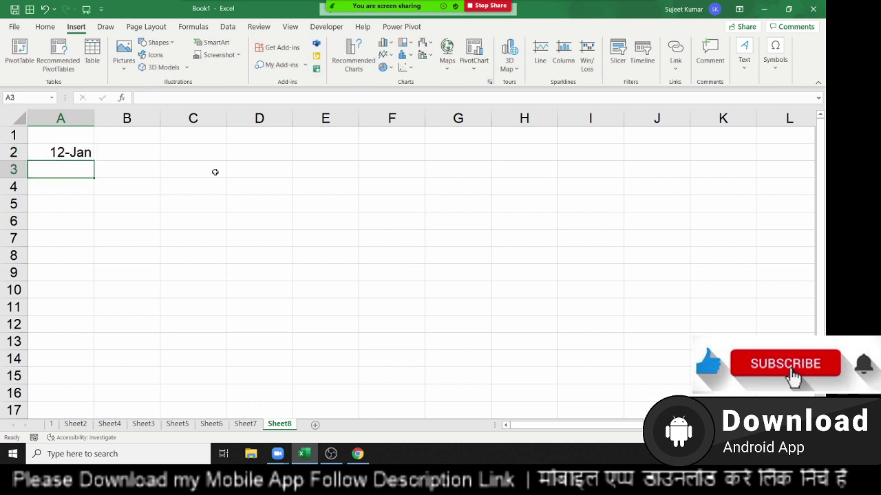
key(Up)
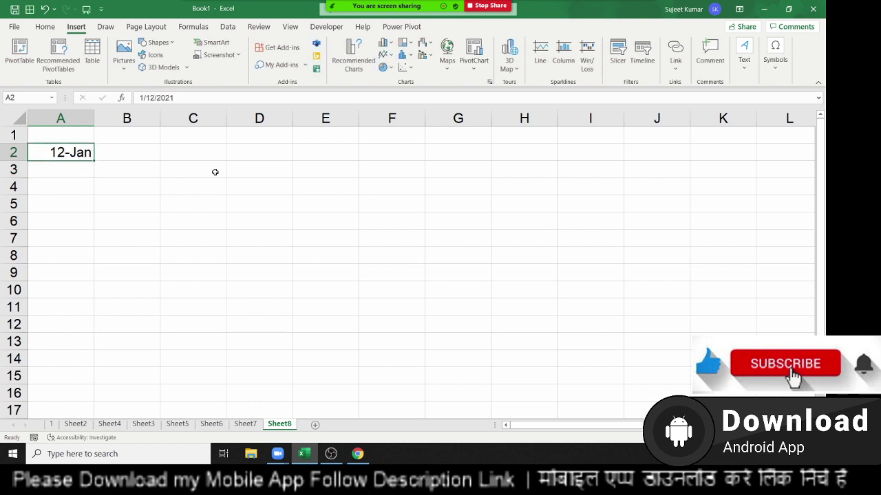
key(Down)
- Enter =DATE(2021,1,12) in A3 and auto-fit column A so 1/12/2021 shows
text(=)
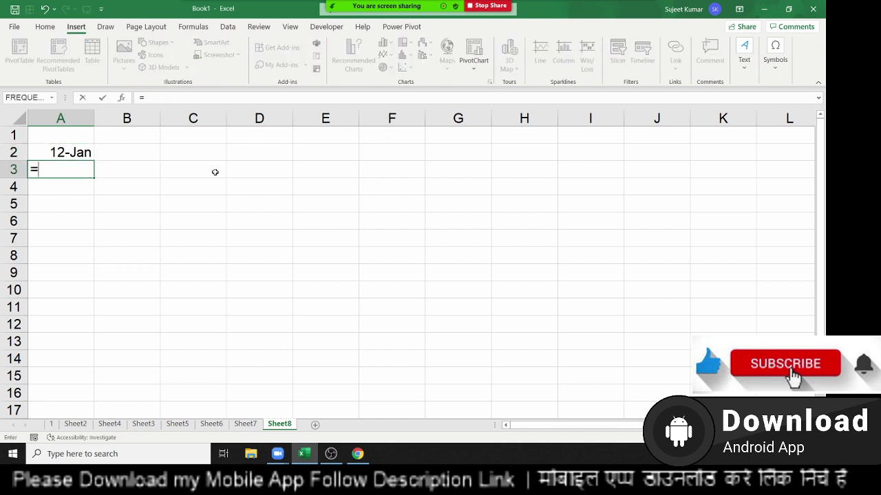
text(date)
key(Tab)
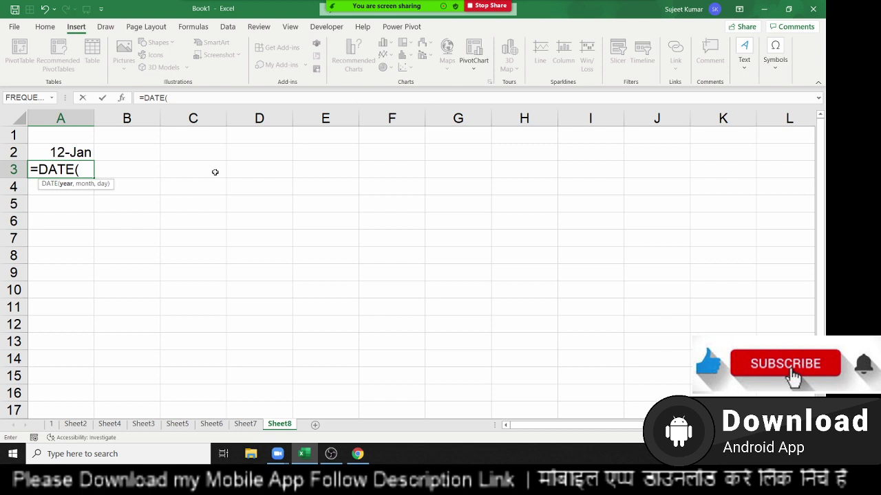
text(2)
text(010)
key(BackSpace)
key(BackSpace)
text(21,)
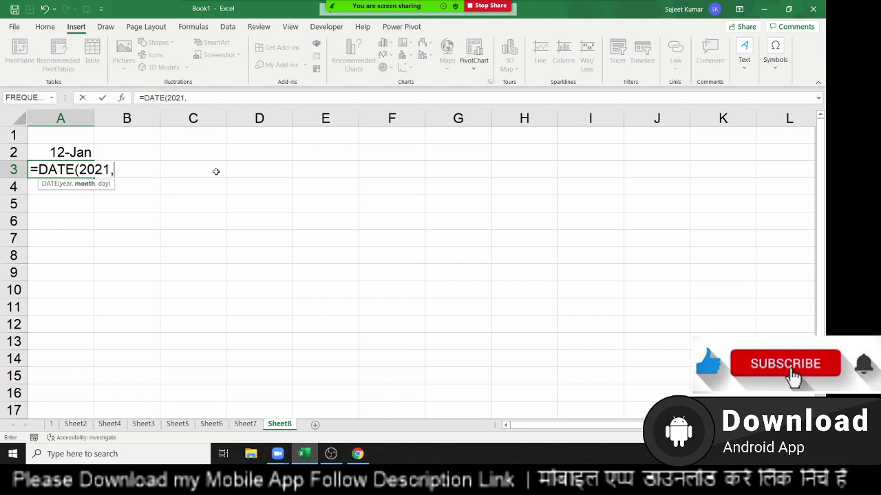
text(1,12)
key(Return)
key(Up)
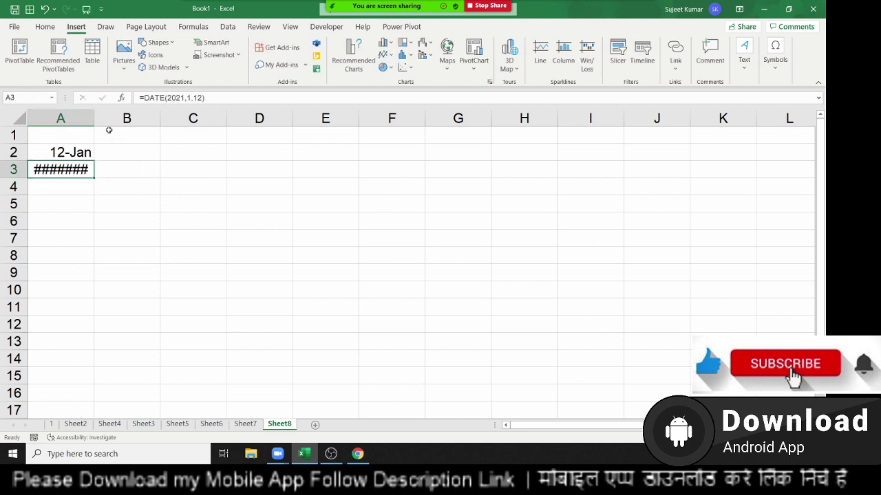
double_click(93, 122)
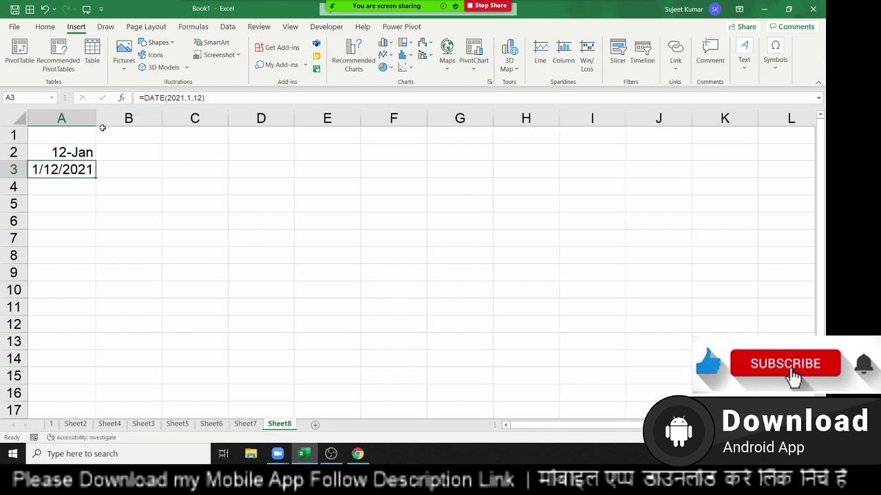
- Enter =YEAR(A2) in B2 to get 2021
click(116, 158)
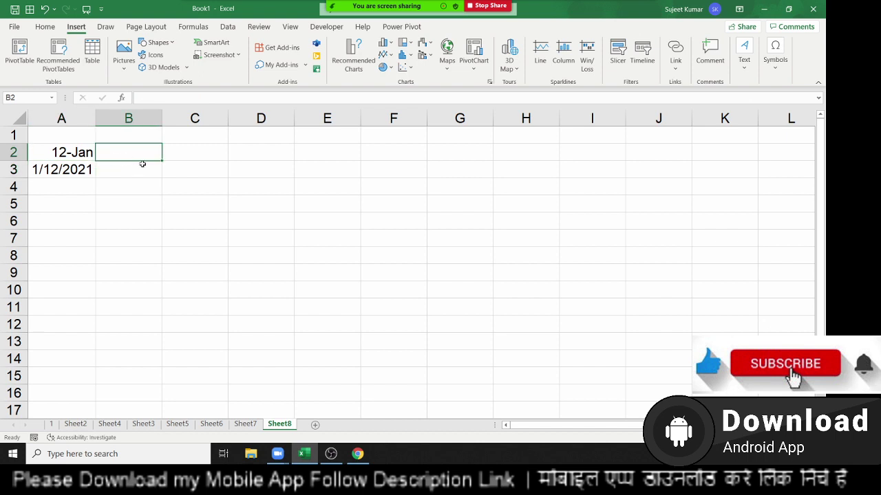
text(=day)
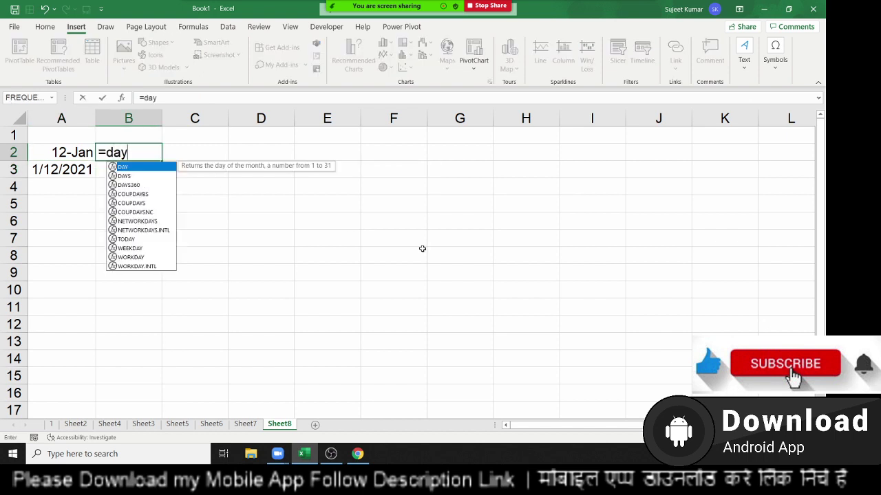
key(Escape)
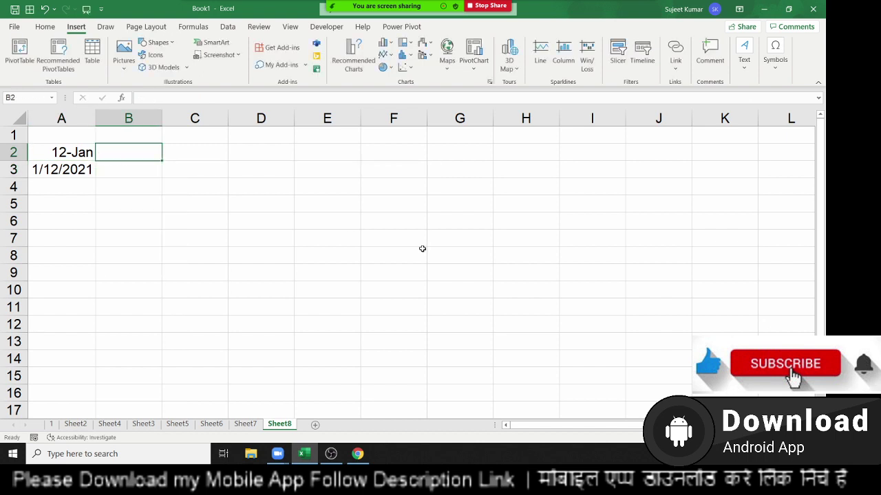
text(=)
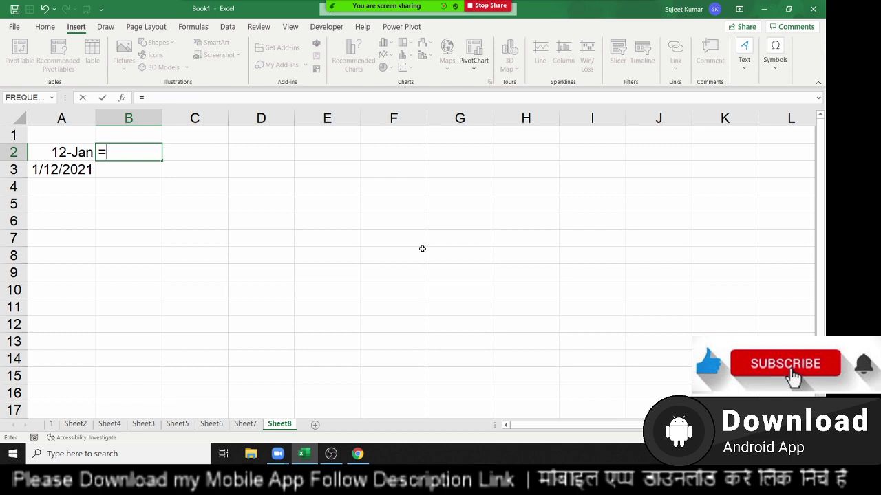
text(ye)
key(Tab)
key(Left)
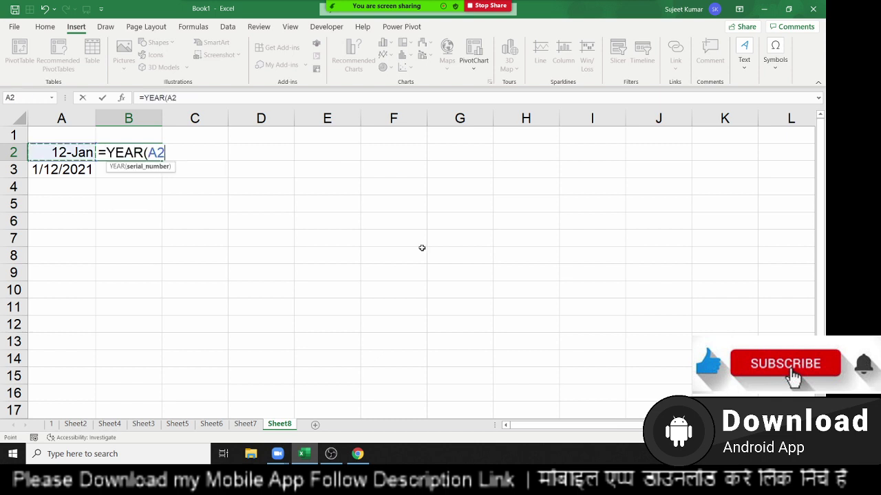
key(Return)
key(Up)
- Enter =MONTH(A2) in C2 and =DAY(A2) in D2, giving 1 and 12
key(Right)
text(=)
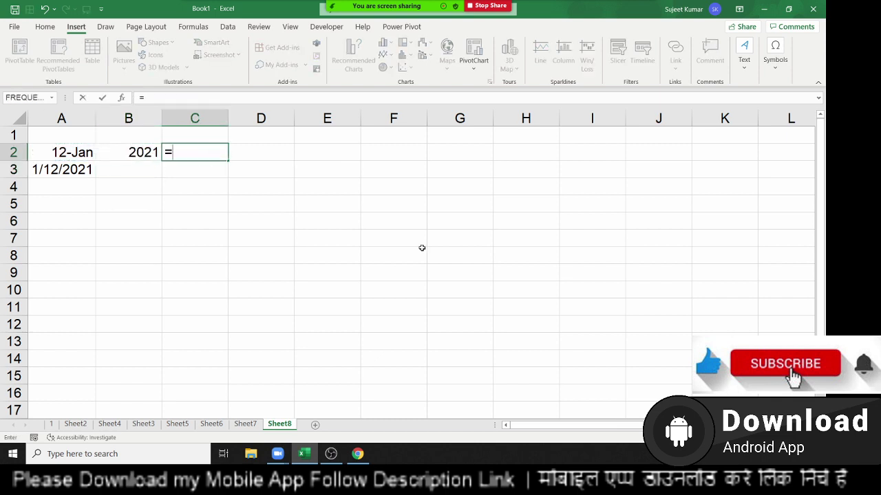
text(mon)
key(Tab)
key(Left)
key(Left)
key(Return)
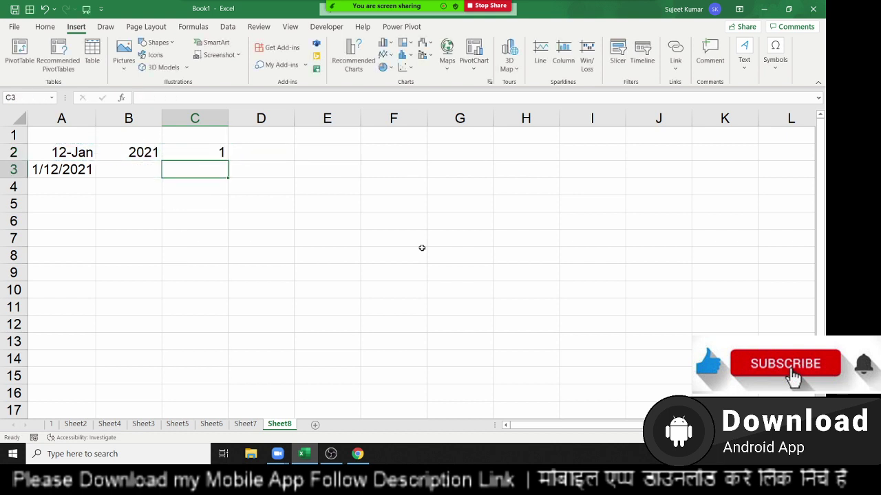
key(Up)
key(Right)
text(=day)
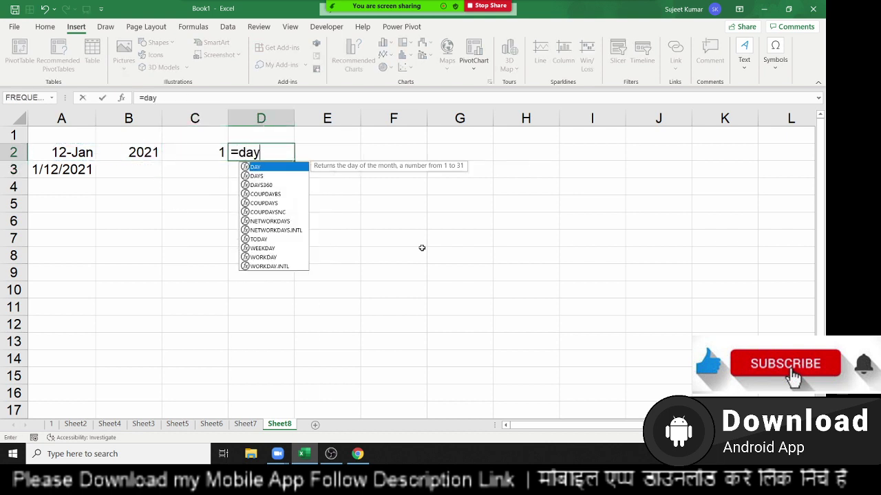
key(Tab)
key(Left)
key(Left)
key(Left)
key(Return)
key(Up)
- Enter =DATE(B2,C2,D2) in E2 to rebuild 1/12/2021
key(Right)
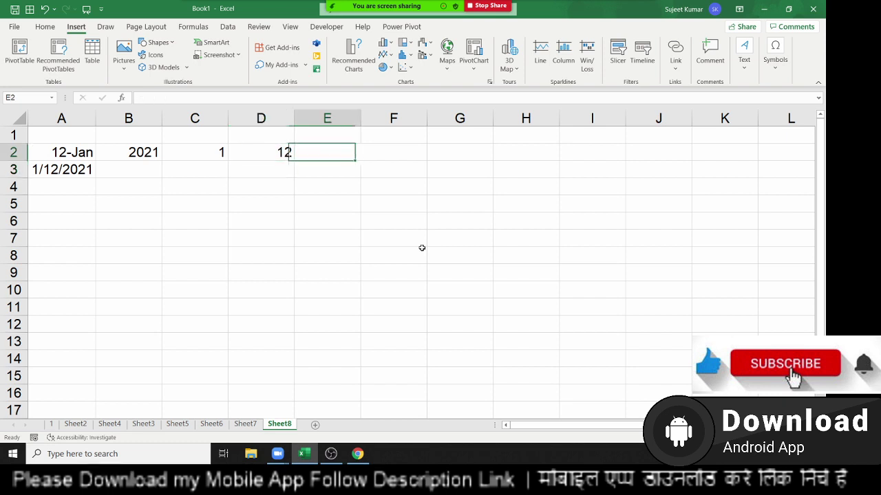
text(=date)
key(Tab)
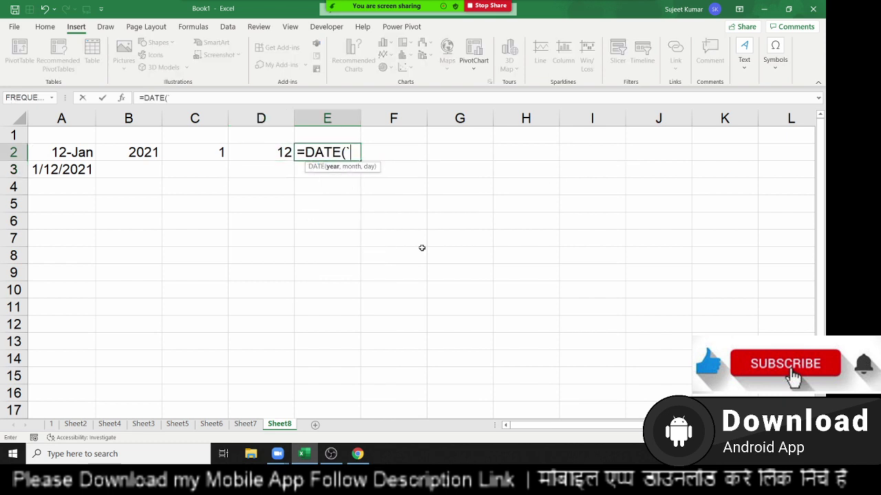
key(Left)
key(Left)
key(Left)
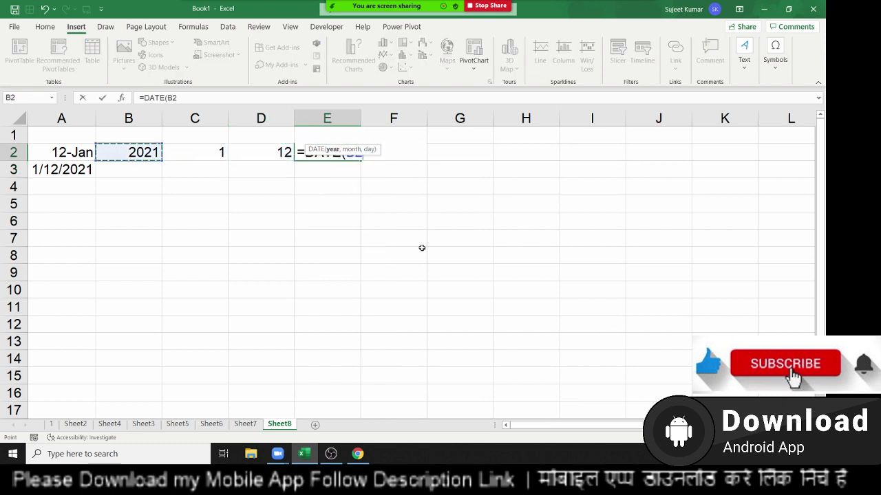
text(,)
key(Left)
key(Left)
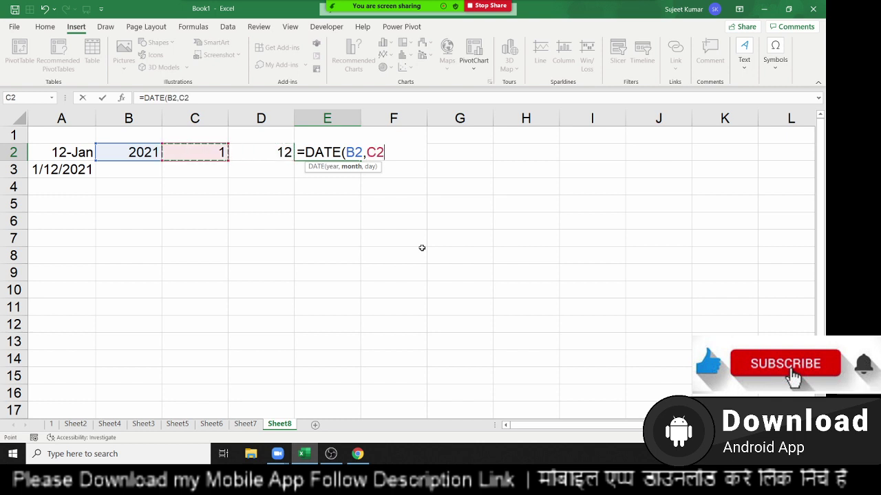
text(,)
key(Left)
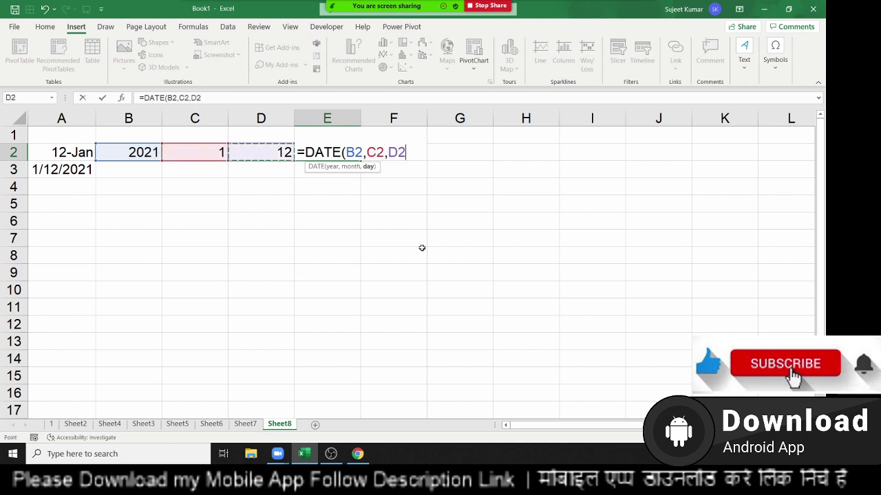
key(Return)
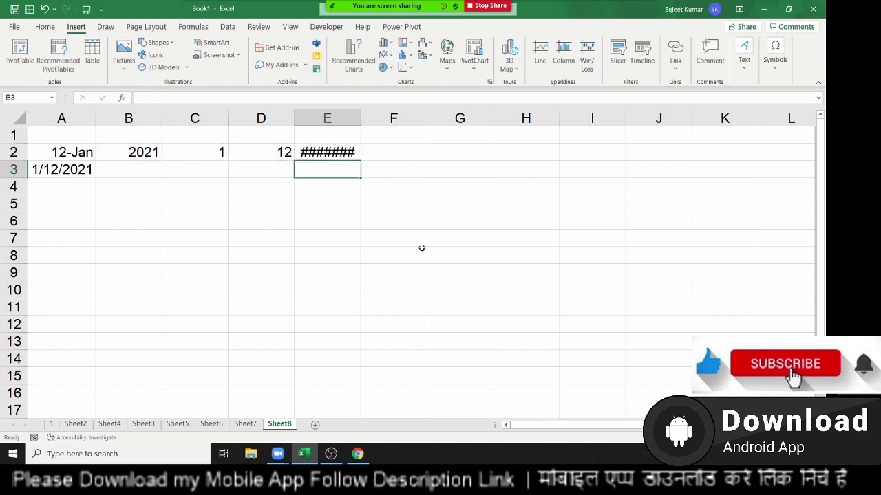
click(375, 119)
- Widen column E, enter 3/17/2021 in B5, and auto-fit column B
drag(361, 119, 362, 118)
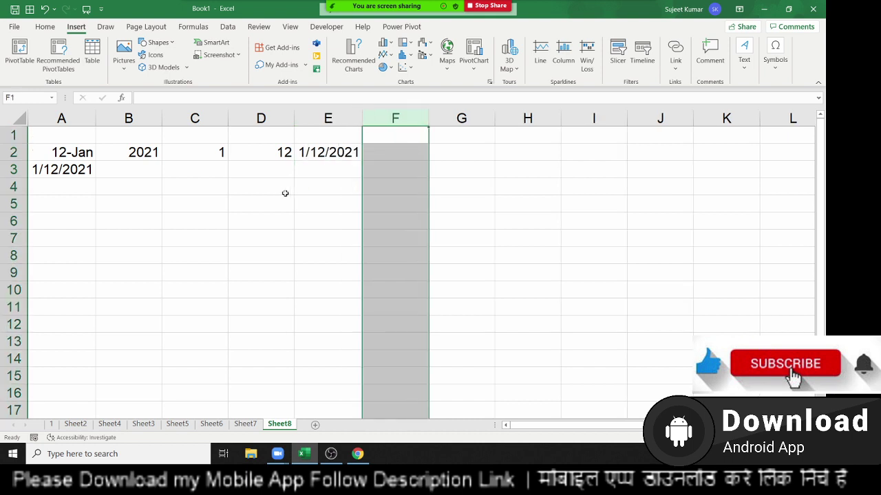
click(131, 199)
text(3/17/2021)
key(Return)
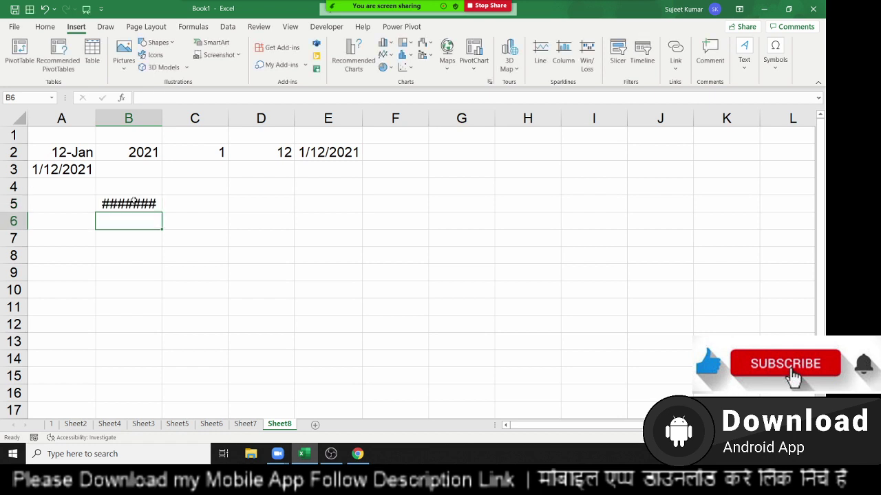
double_click(161, 119)
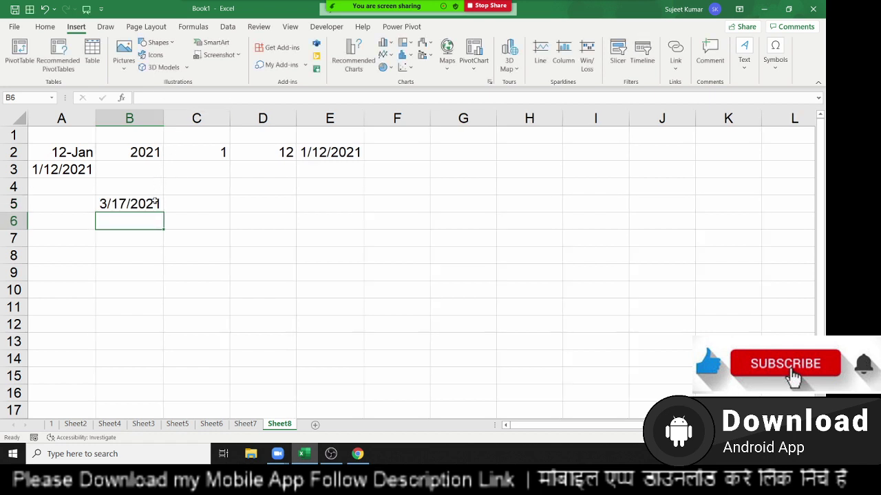
- Replace B5's date with the =TODAY() formula
click(156, 201)
text(today)
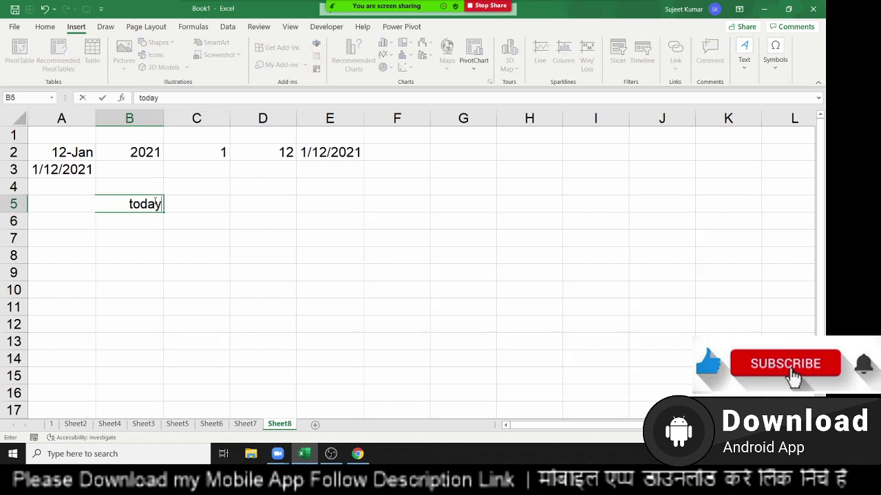
key(BackSpace)
key(BackSpace)
key(BackSpace)
key(BackSpace)
text(=todf)
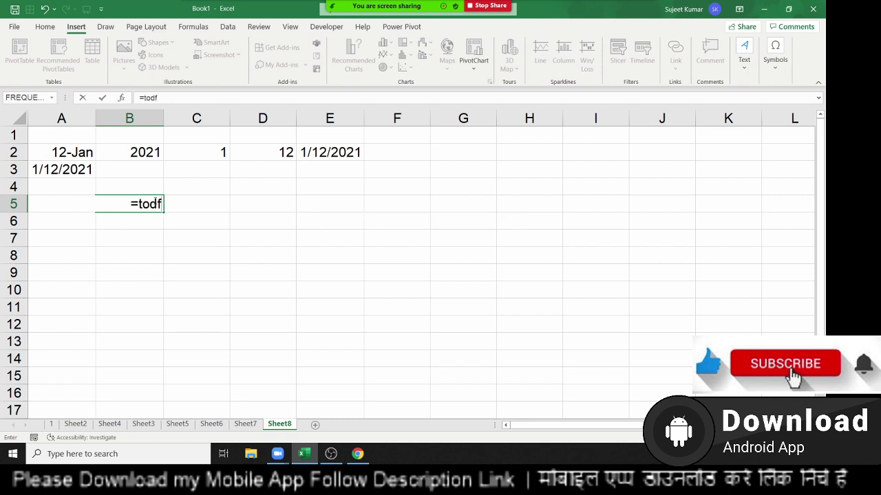
text(ay)
key(BackSpace)
key(BackSpace)
key(BackSpace)
text(a)
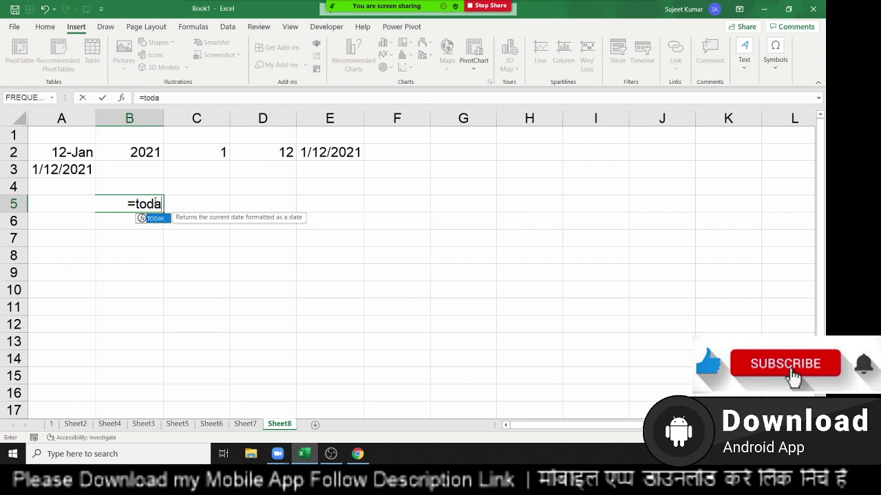
key(Tab)
key(Return)
- Put 20 days in C5 and compute =B5+C5 in a widened D5
click(155, 201)
key(Tab)
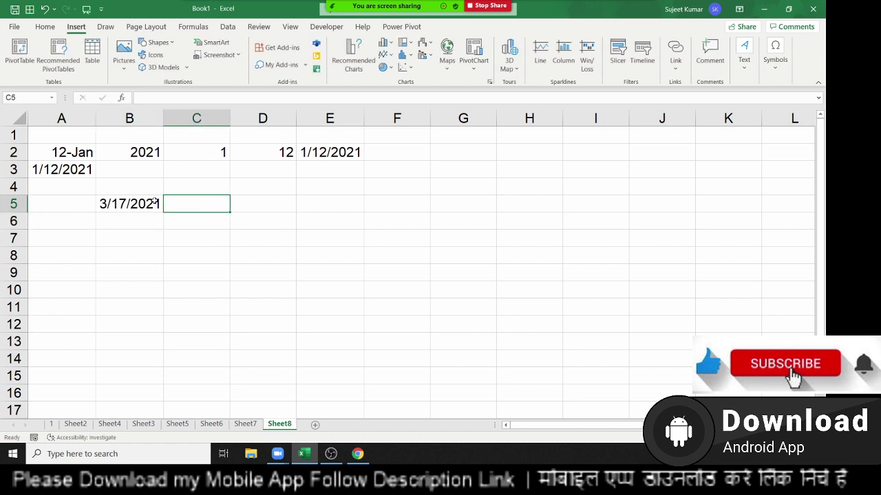
text(20)
key(Tab)
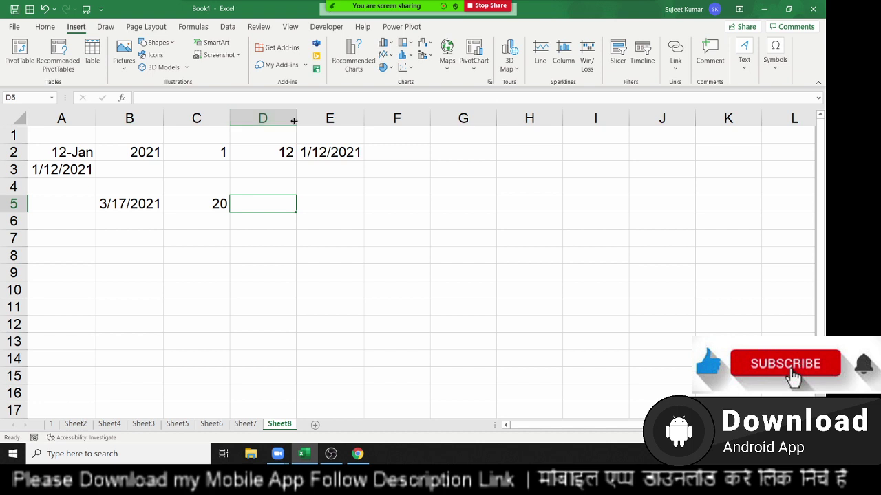
drag(298, 121, 306, 121)
text(=)
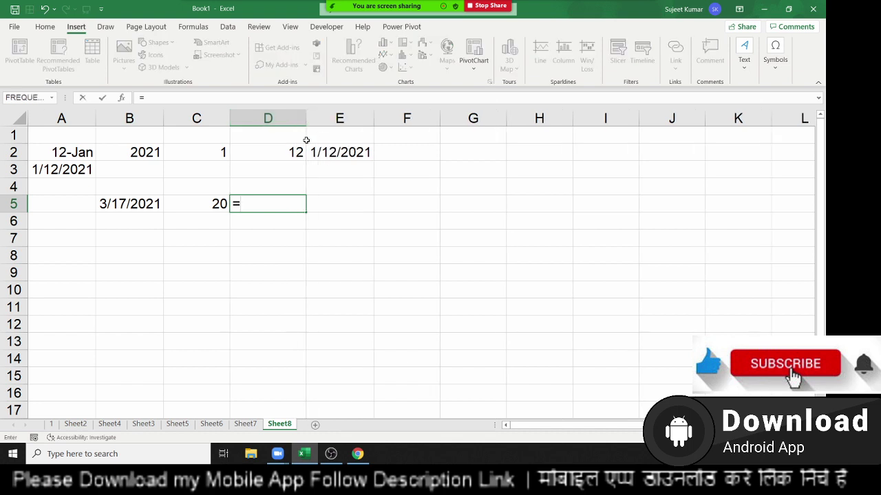
click(128, 201)
text(+)
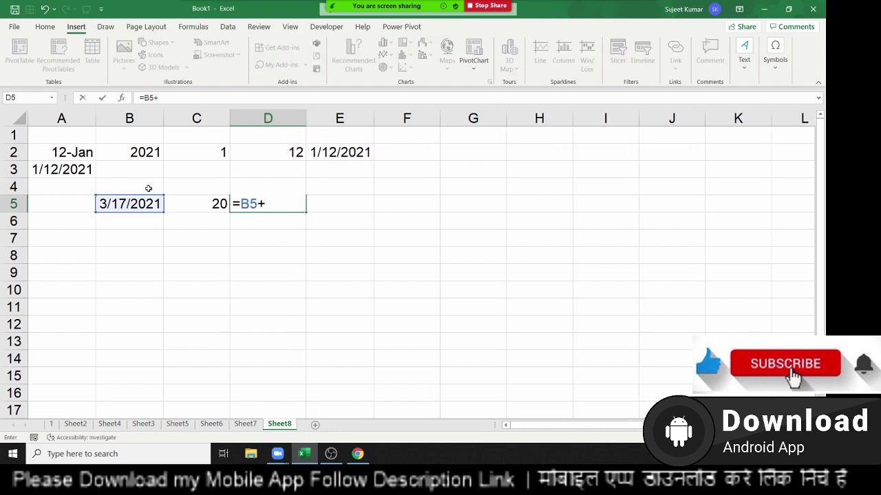
click(199, 209)
key(Return)
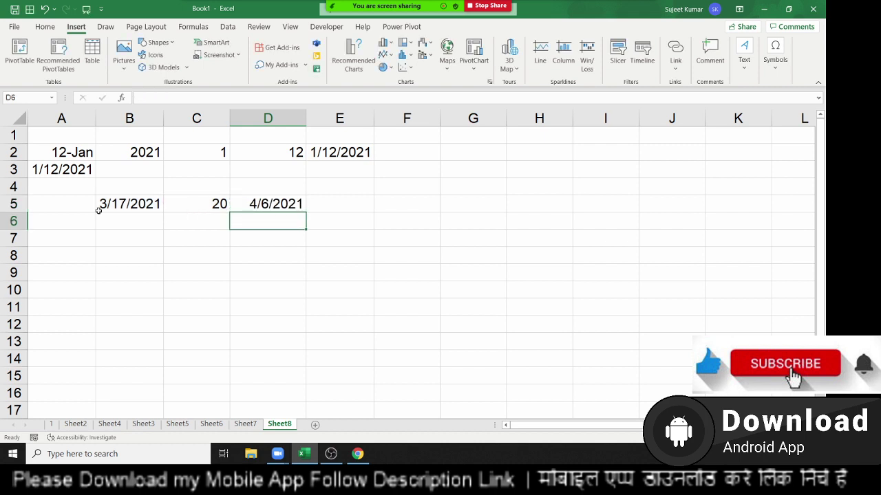
- Enter =TODAY() in B6 and 3 months in C6
click(114, 222)
text(=TODAY())
key(ctrl+Return)
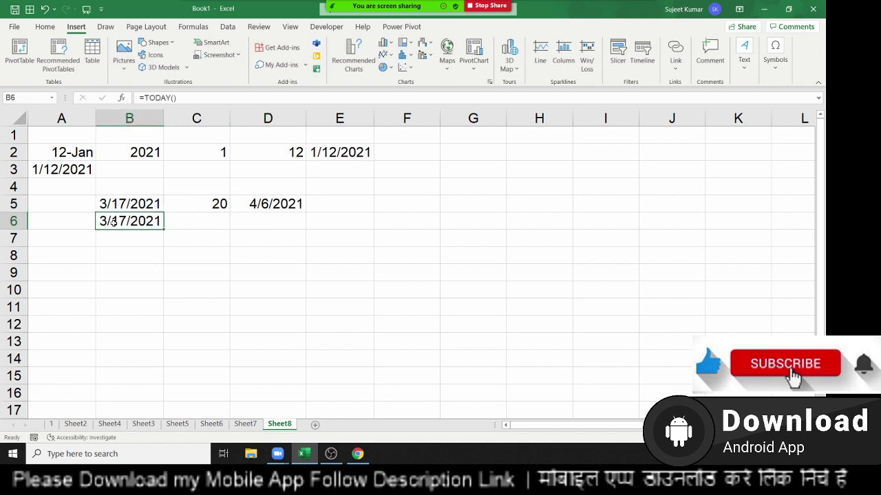
click(189, 215)
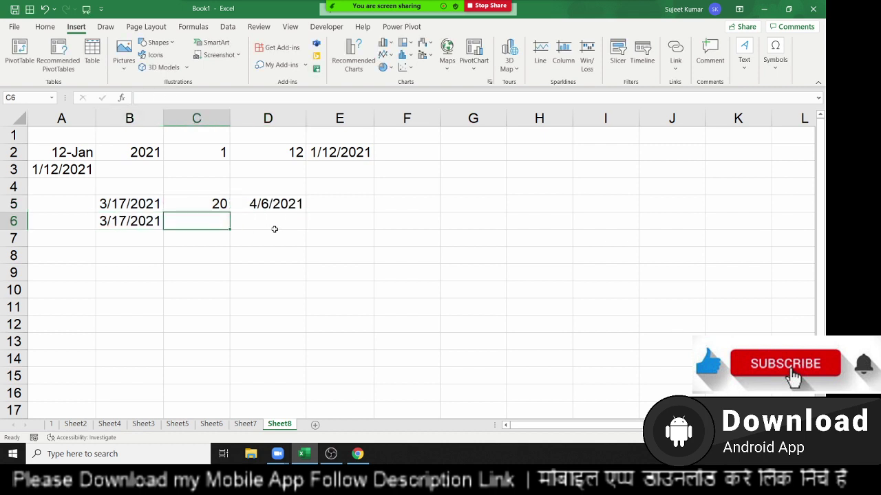
text(3)
- Enter =EDATE(B6,C6) in D6 and format the result as a date
click(274, 231)
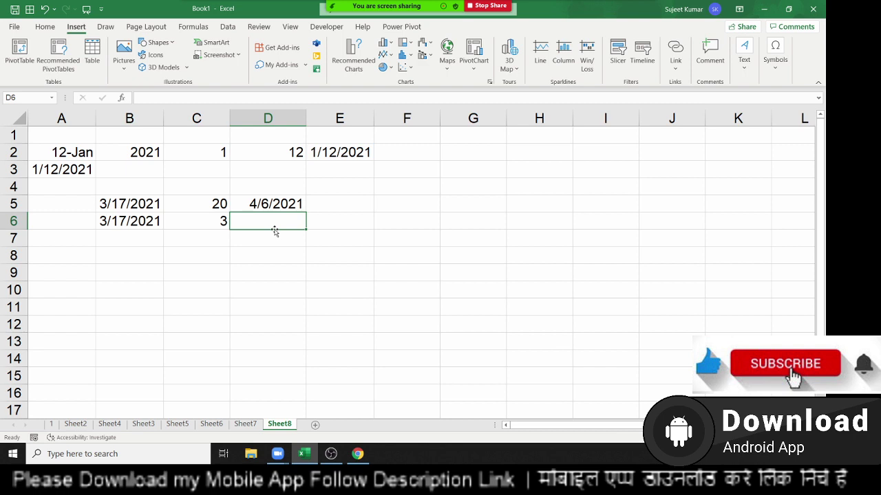
text(=)
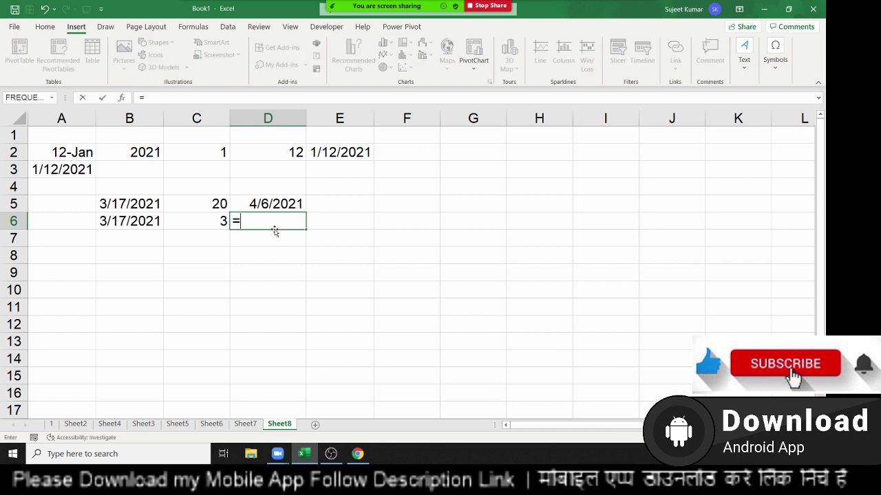
text(ed)
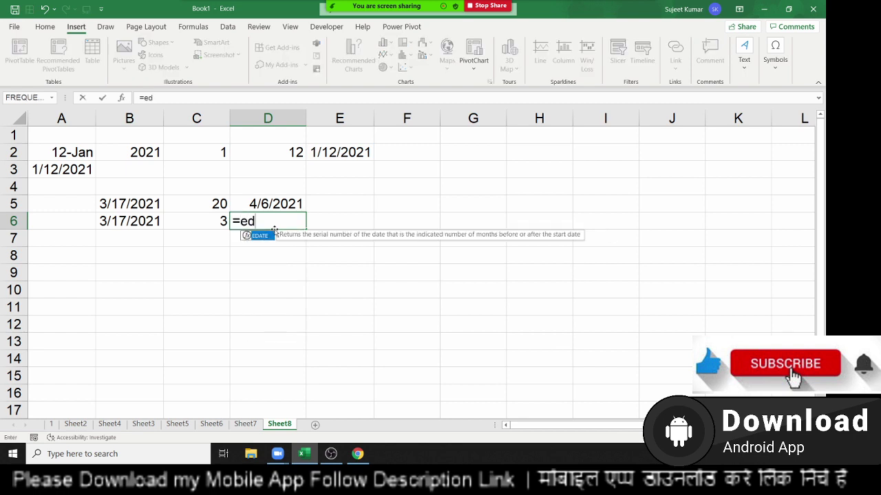
key(Tab)
click(151, 225)
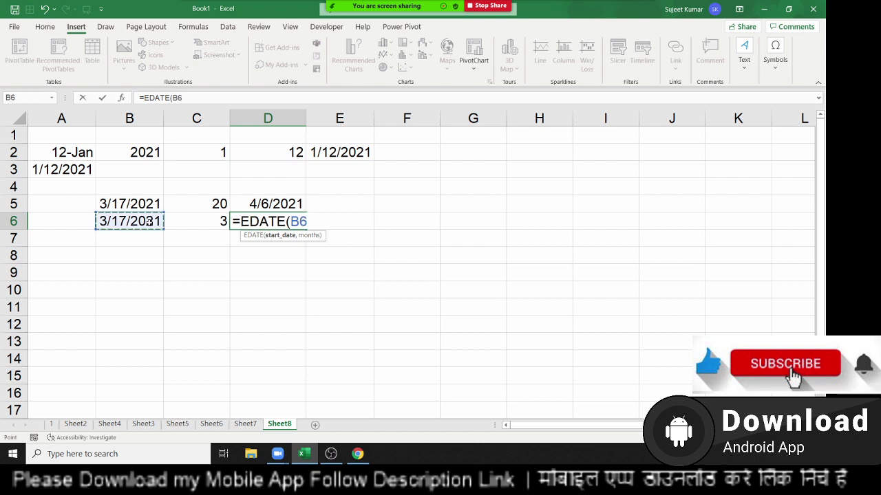
text(,)
click(223, 221)
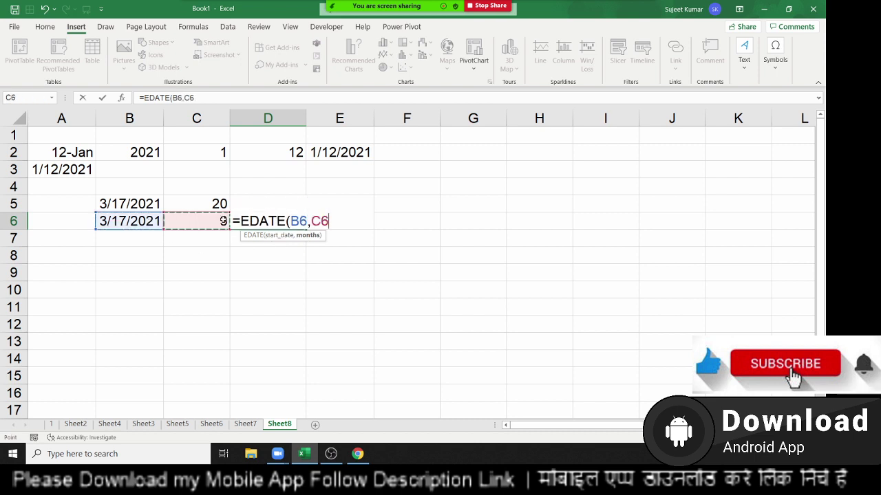
key(Return)
key(Up)
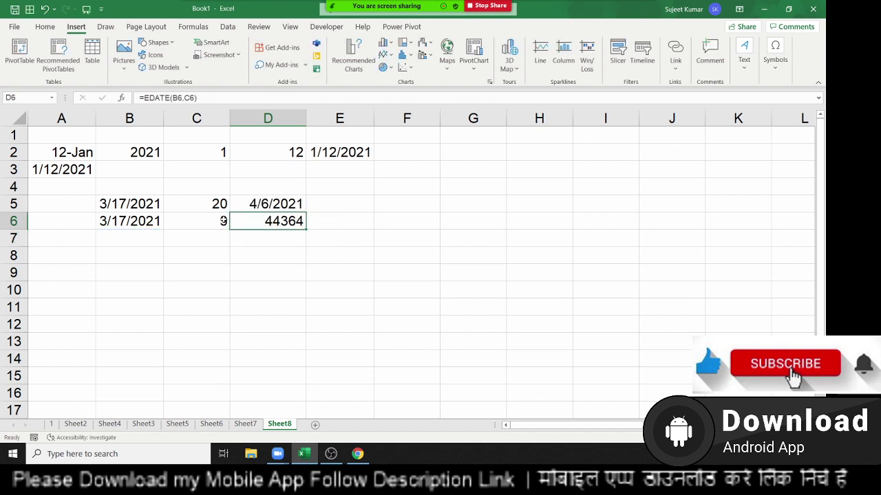
key(ctrl+shift+3)
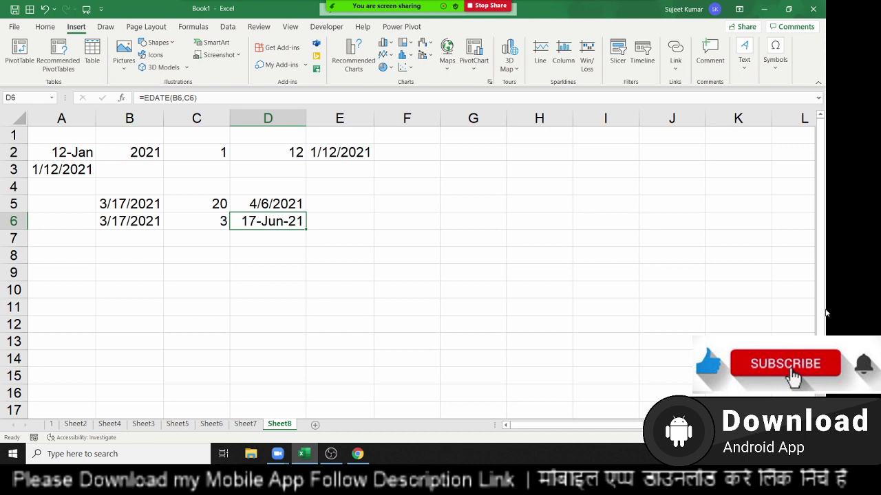
- Try -3 months in C6, restore 3 so D6 shows 17-Jun-21, then move to B7
key(Left)
text(-3)
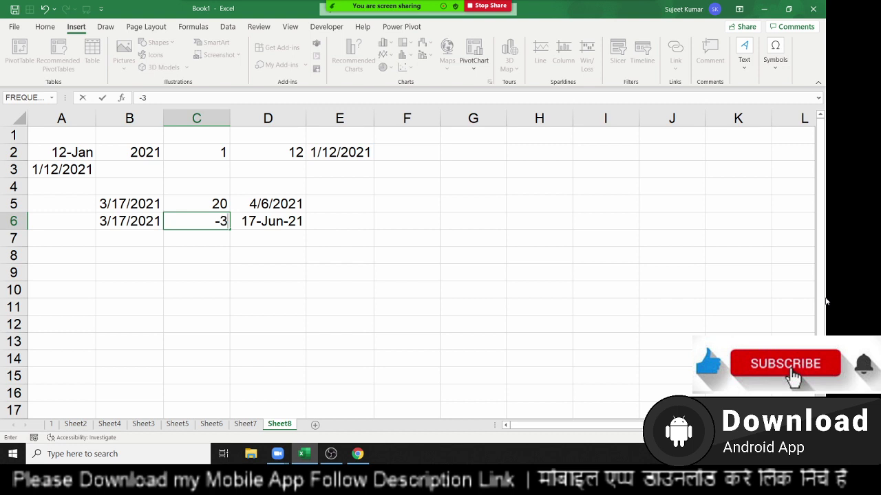
key(Return)
key(Up)
text(3)
key(Return)
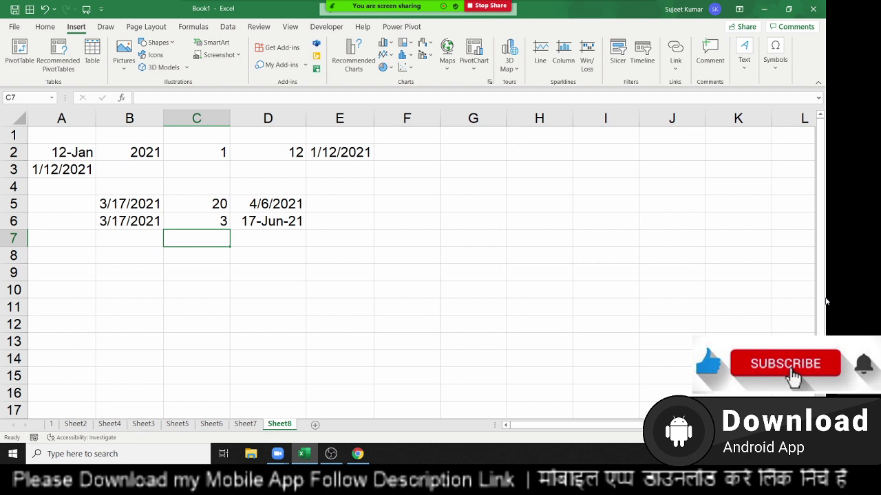
key(Up)
key(Right)
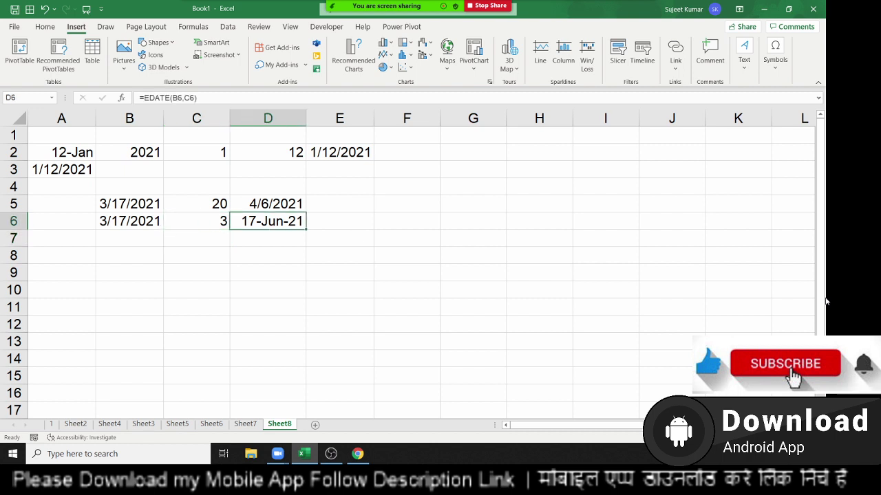
key(Down)
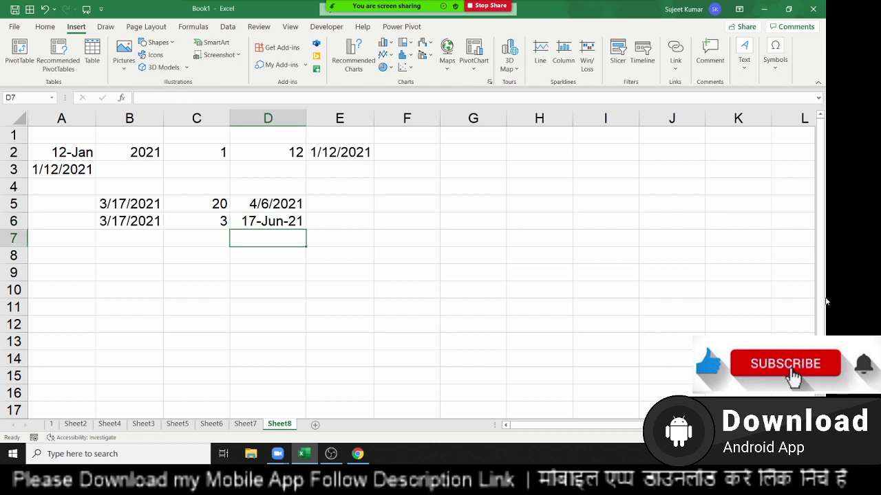
key(Left)
key(Left)
- Fill the date down into B7 and enter 2, 4 and 22 in C8:E8
key(ctrl+d)
key(Return)
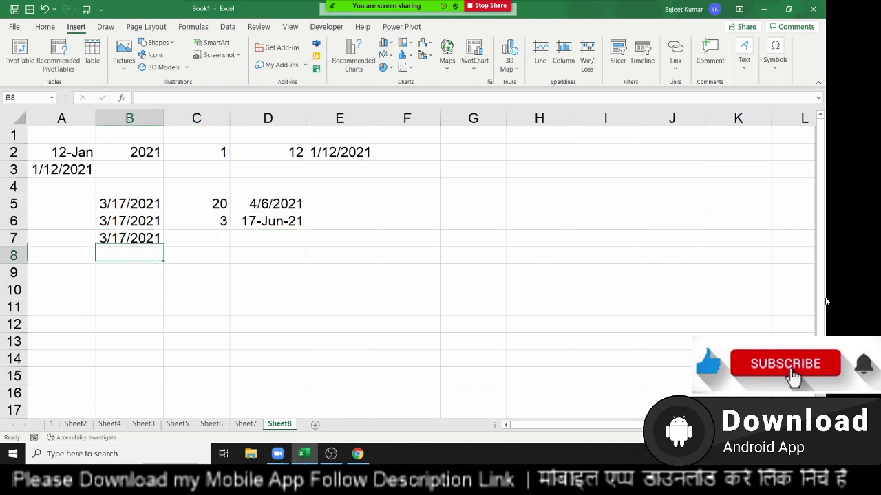
key(Right)
text(2)
key(Tab)
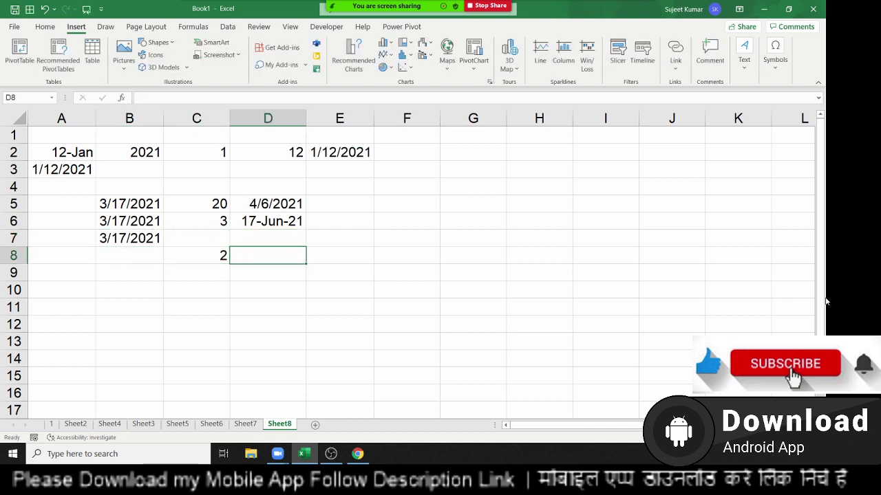
text(4)
key(Tab)
text(22)
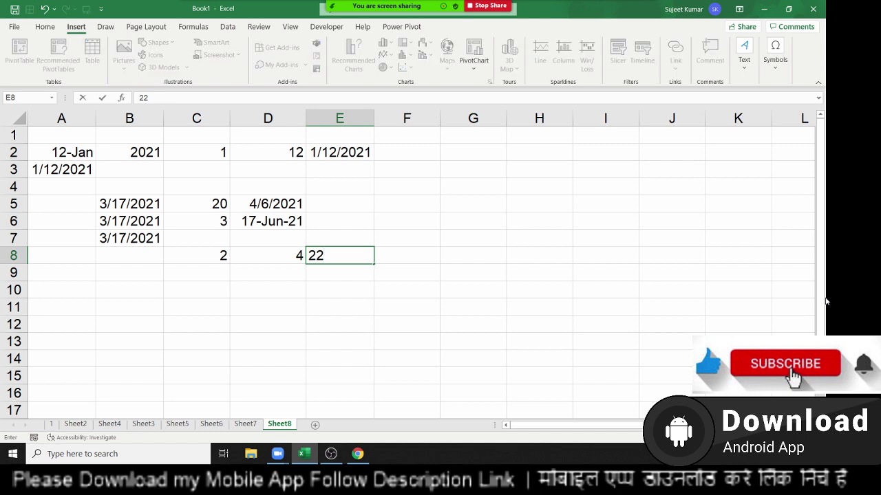
key(Tab)
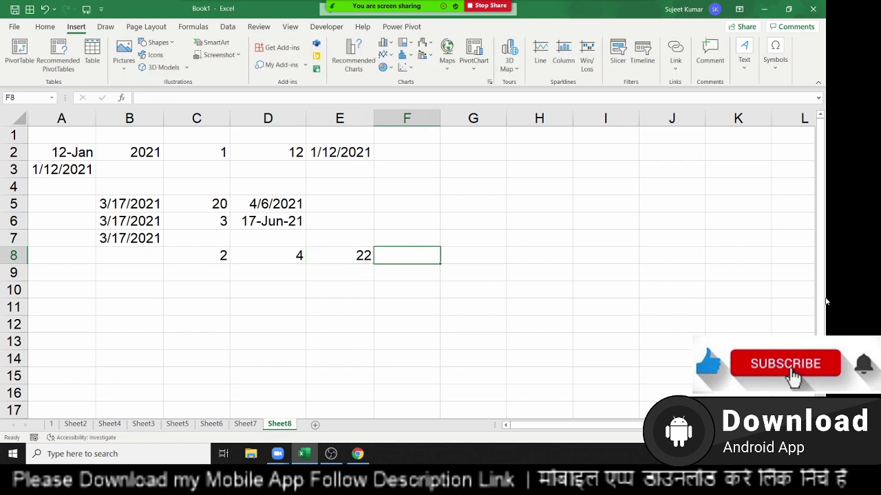
- Cancel the stray entry in F8 and review E2's DATE formula without changing it
text(=)
key(Escape)
double_click(371, 159)
key(ctrl+Return)
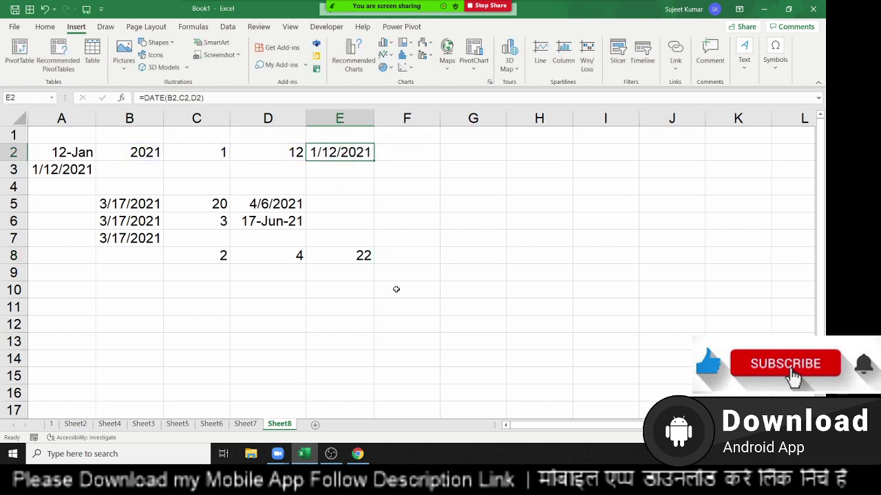
click(397, 275)
- Start B9's formula as =DATE(YEAR(B7)+2, adding the month part next
click(138, 255)
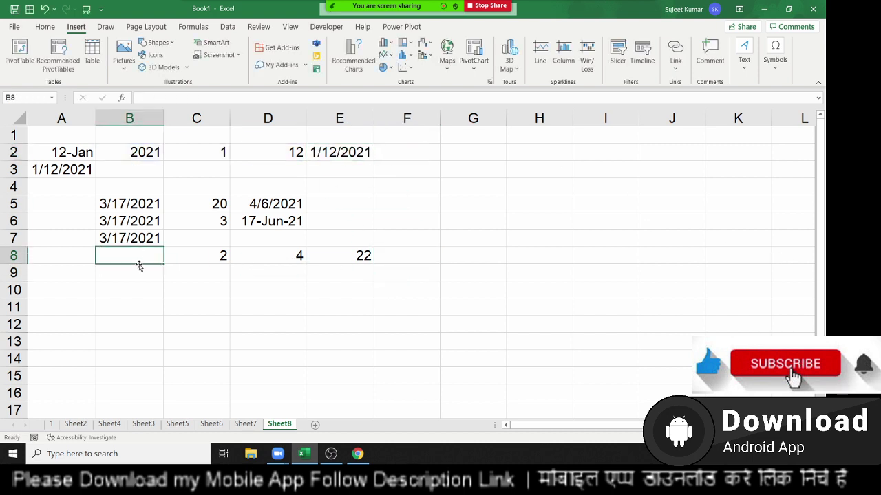
double_click(140, 270)
text(=da)
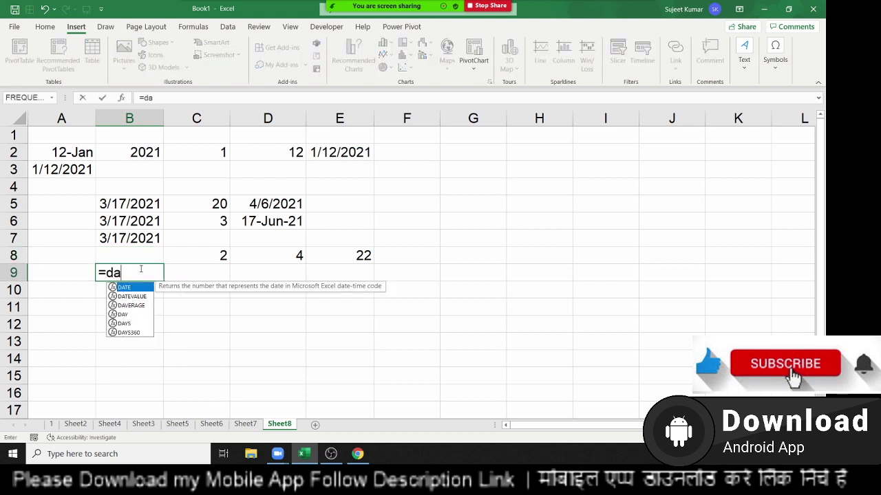
text(t)
key(Tab)
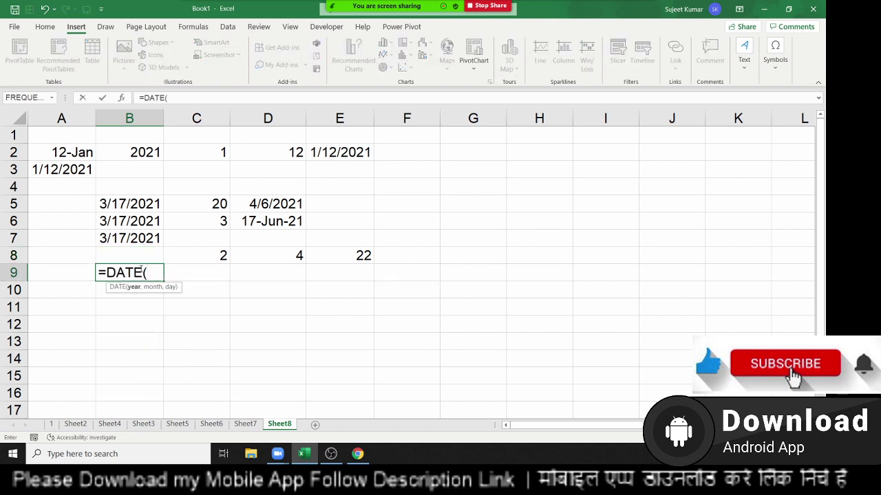
text(yea)
key(Tab)
key(Up)
key(Up)
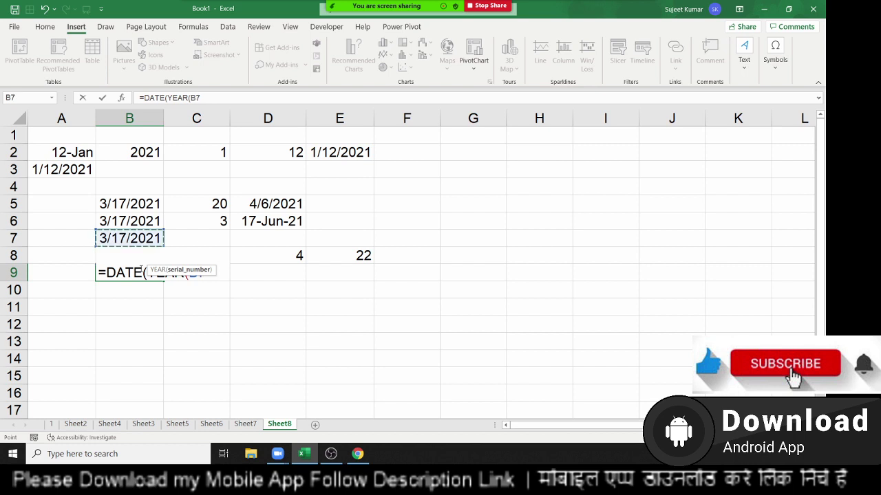
text())
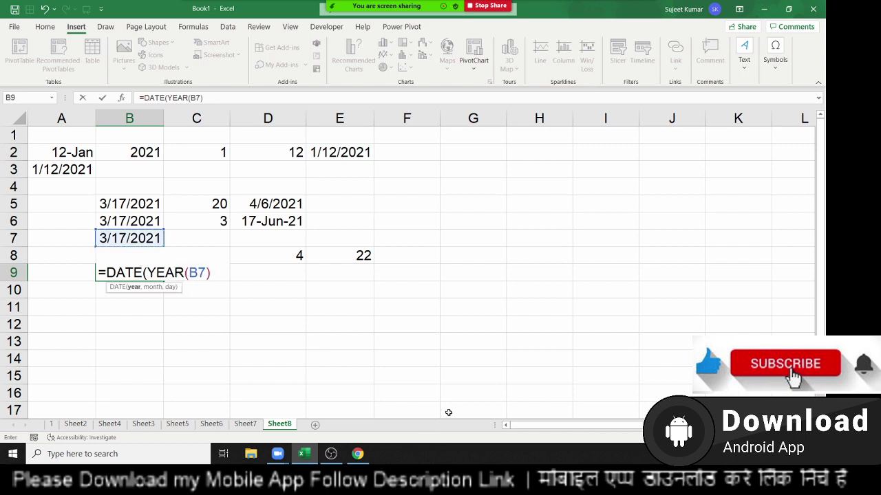
text(+2)
mouse_move(359, 456)
text(,)
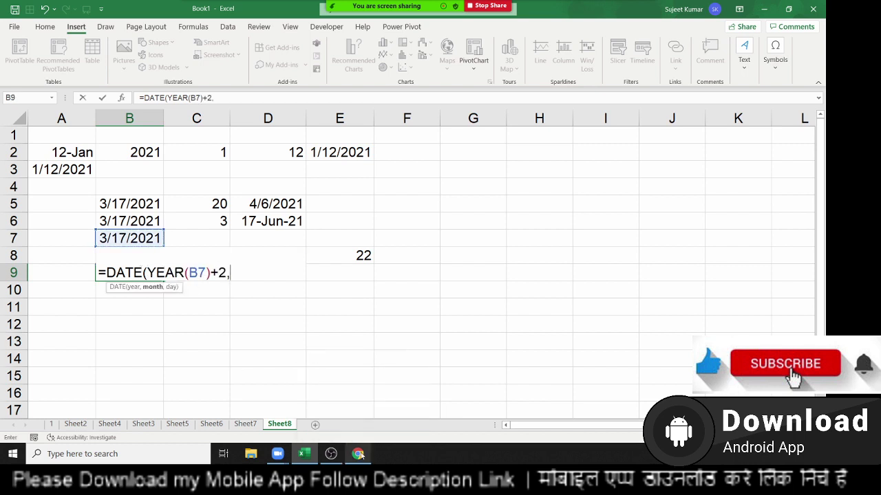
text(mont)
- Finish it with MONTH(B7)+4 and DAY(B7)+22, accept the correction, and format B9 as a date (8-Aug-23)
key(Tab)
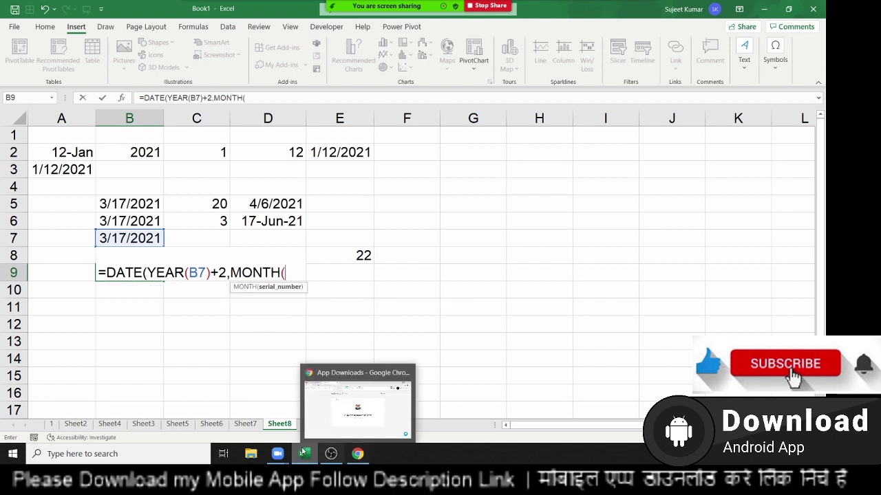
mouse_move(304, 454)
click(117, 238)
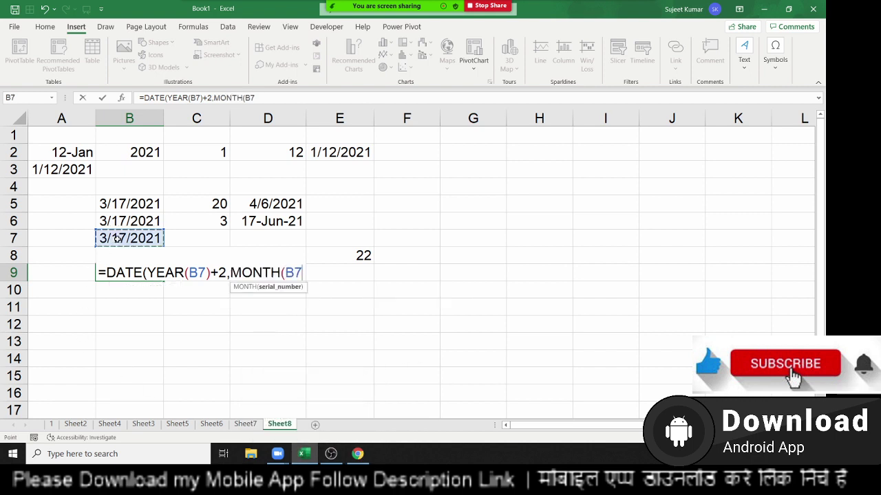
text()+4)
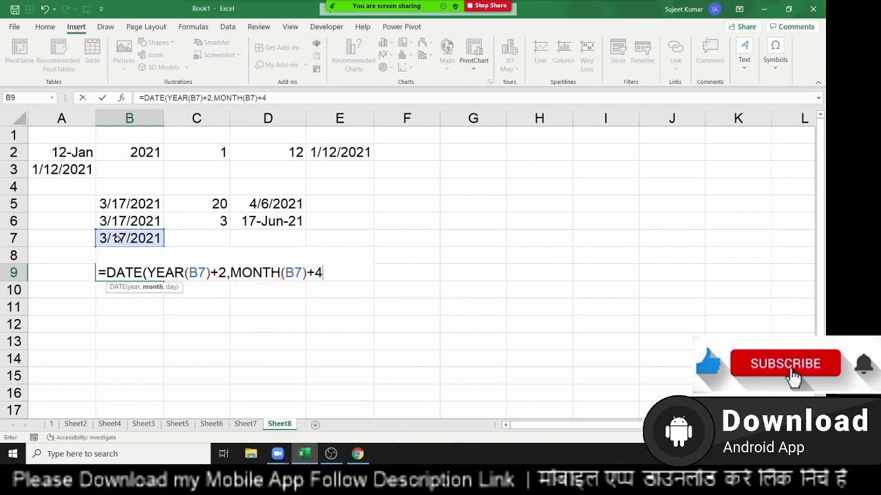
text(,da)
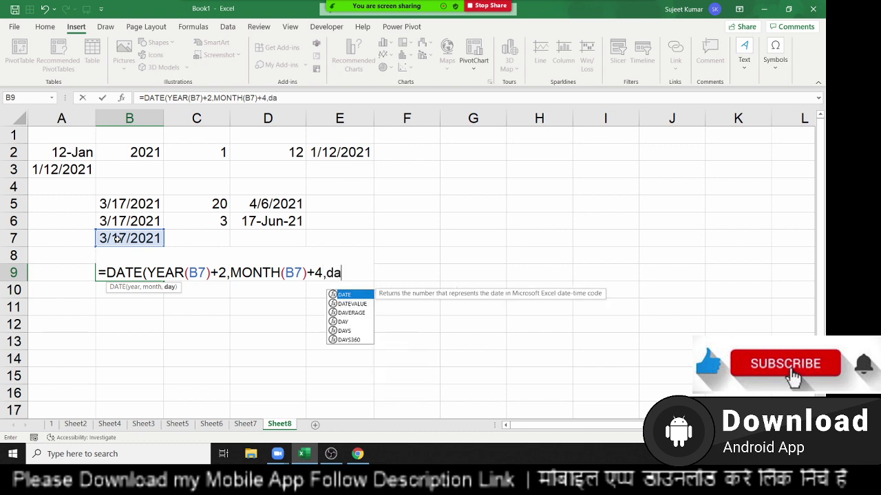
text(y)
key(Tab)
click(134, 236)
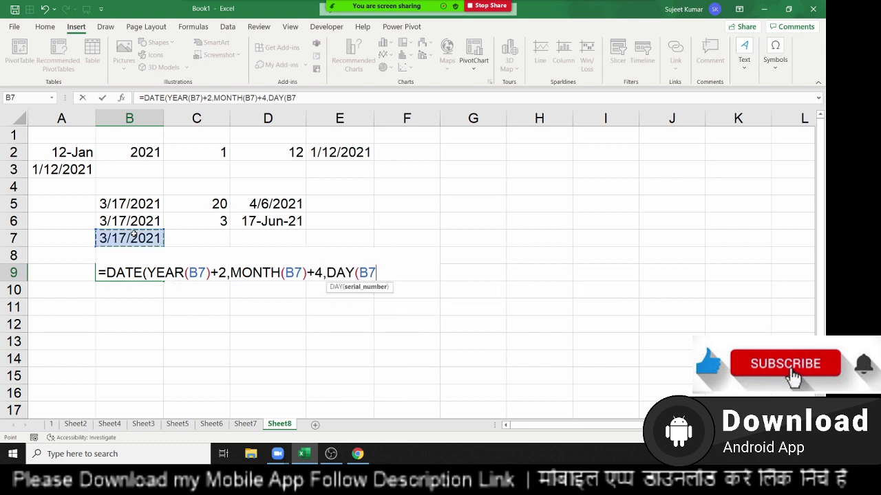
text()+)
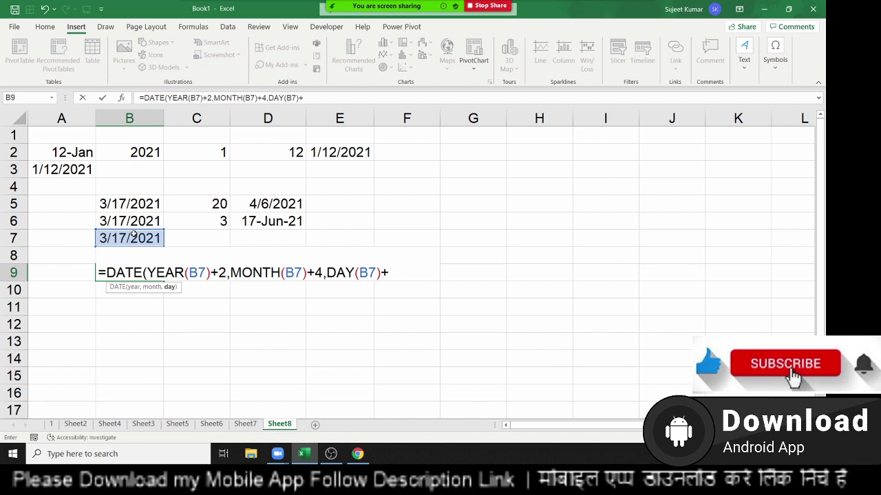
text(2)
text(2)
key(Return)
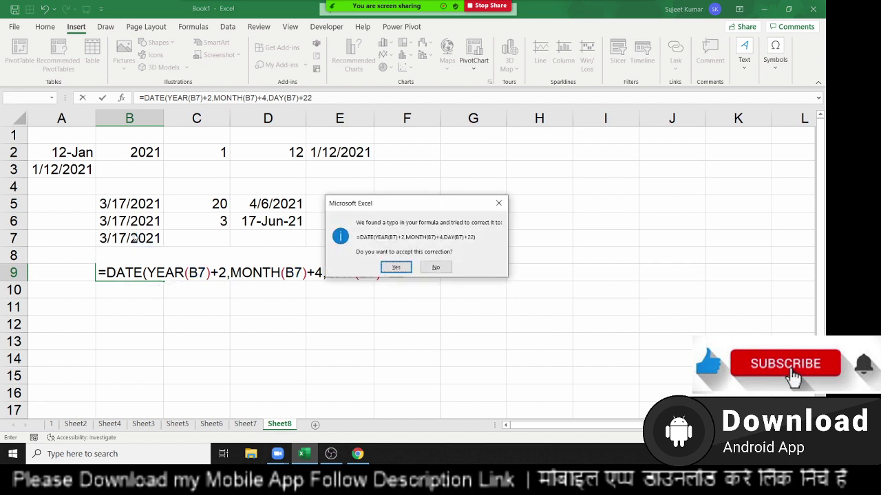
key(Return)
key(ctrl+shift+3)
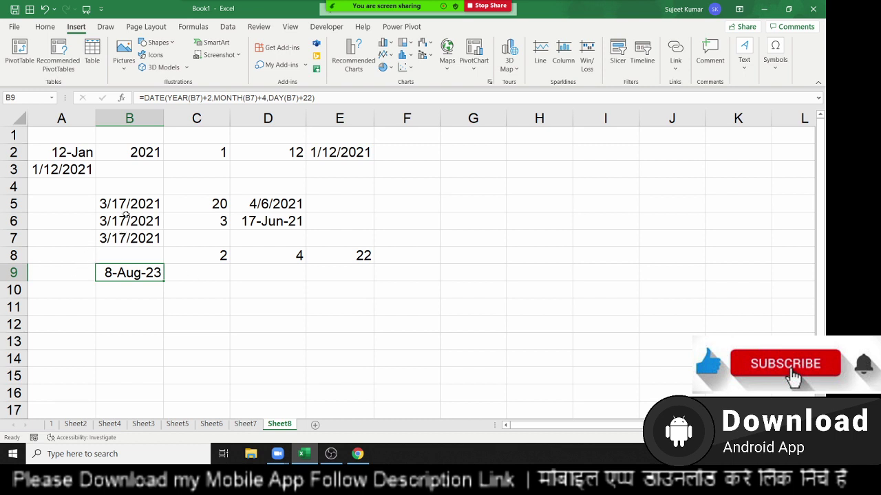
- Enter the start date 1-Jan in B11 and today's date 3/17/2021 in C11
drag(135, 201, 138, 238)
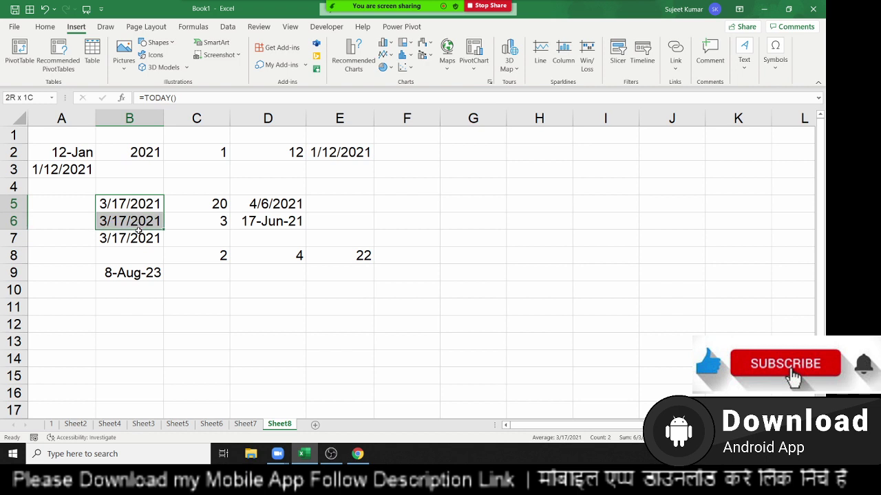
click(135, 275)
scroll(135, 285, down, 1)
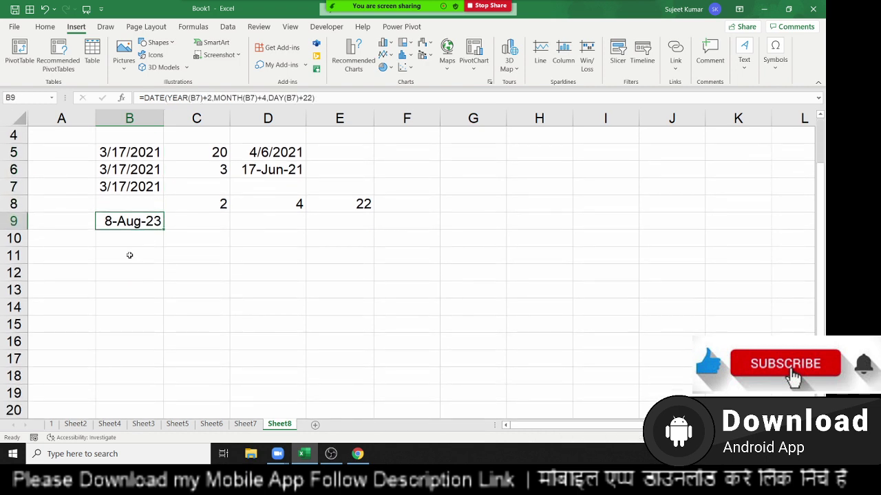
click(129, 256)
text(1/4)
key(Tab)
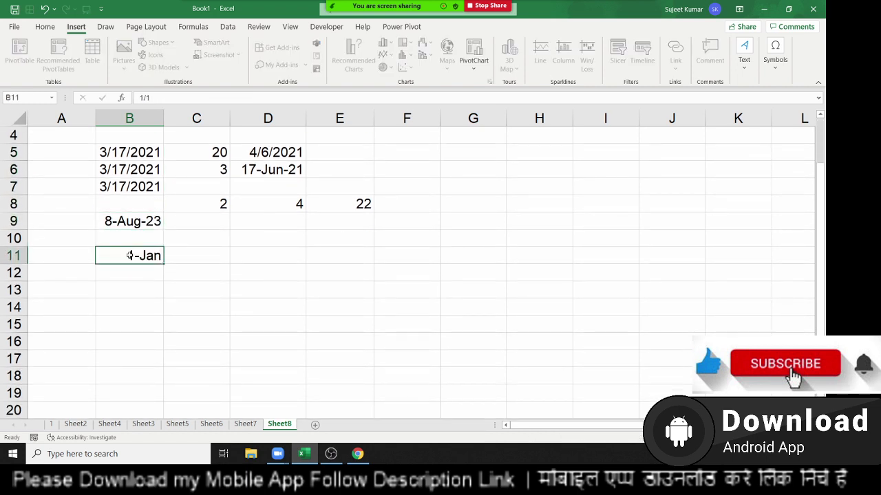
key(ctrl+shift+semicolon)
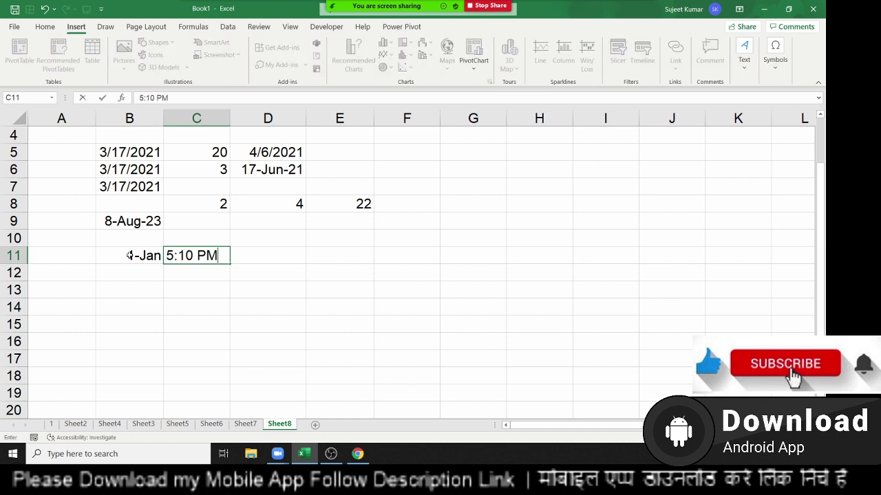
key(Return)
key(Up)
key(F2)
key(ctrl+semicolon)
key(ctrl+Return)
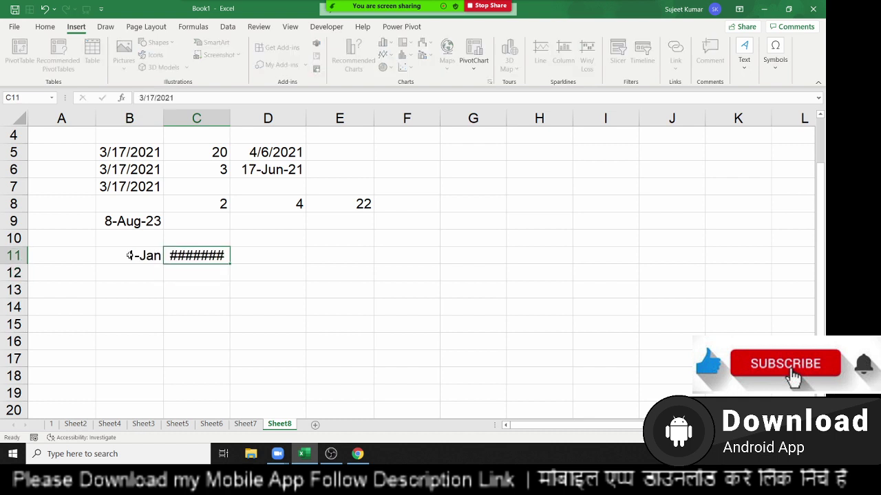
- Widen column C to fit the date and enter =C11-B11 in D11, giving 75
double_click(231, 120)
click(259, 250)
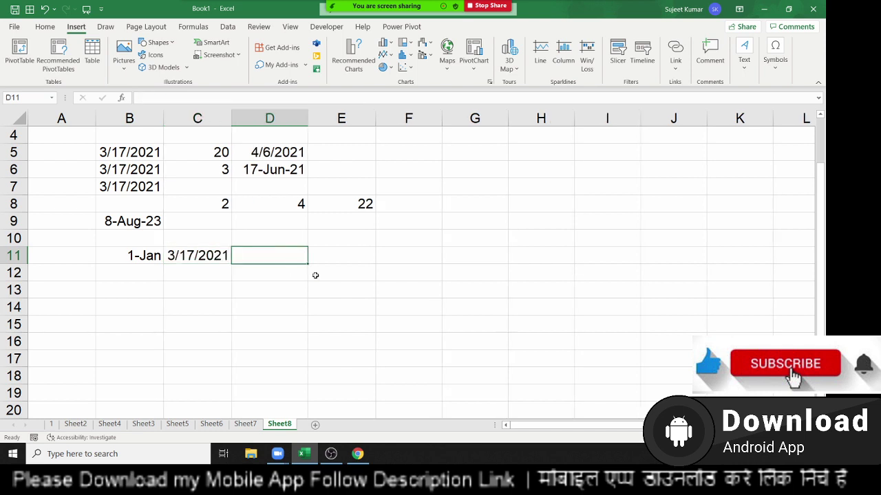
text(=)
key(Left)
text(-)
key(Left)
key(Left)
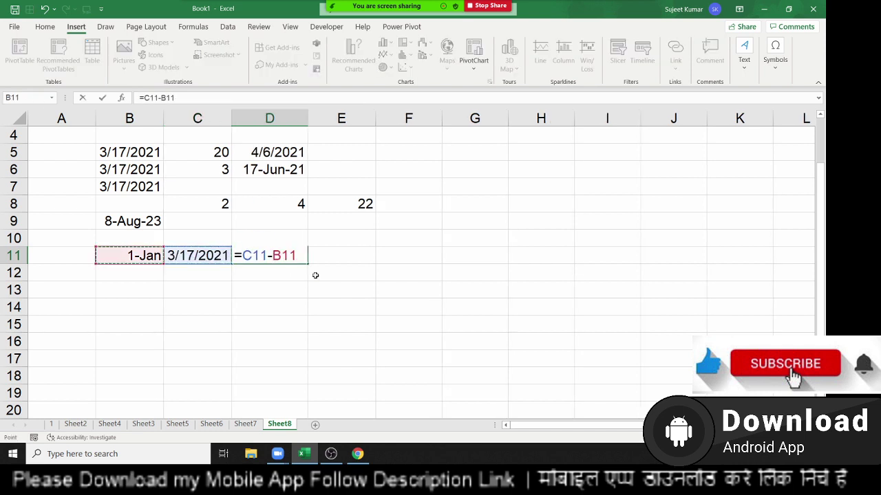
key(Return)
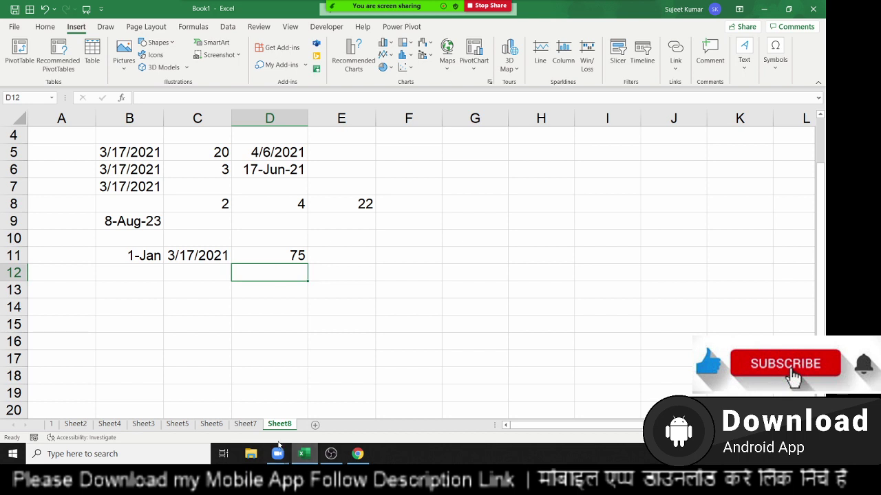
- Enter =DAYS(C11,B11) in E11, returning 75
click(356, 251)
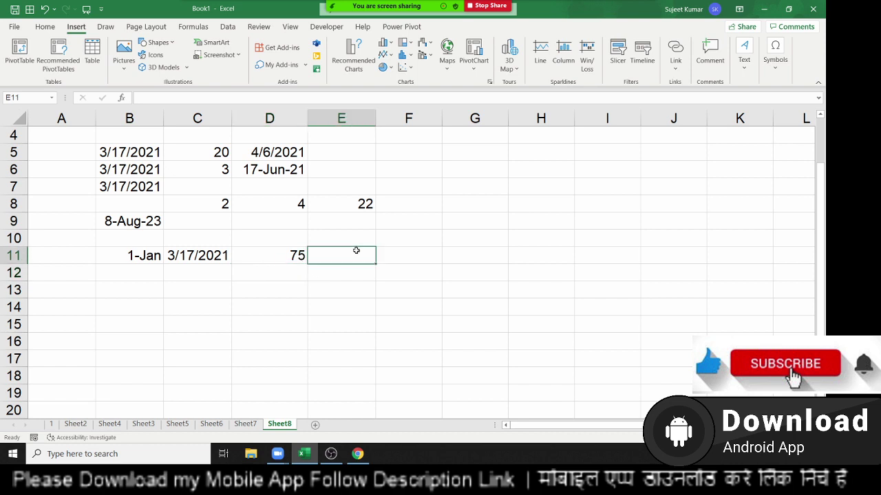
text(day)
key(BackSpace)
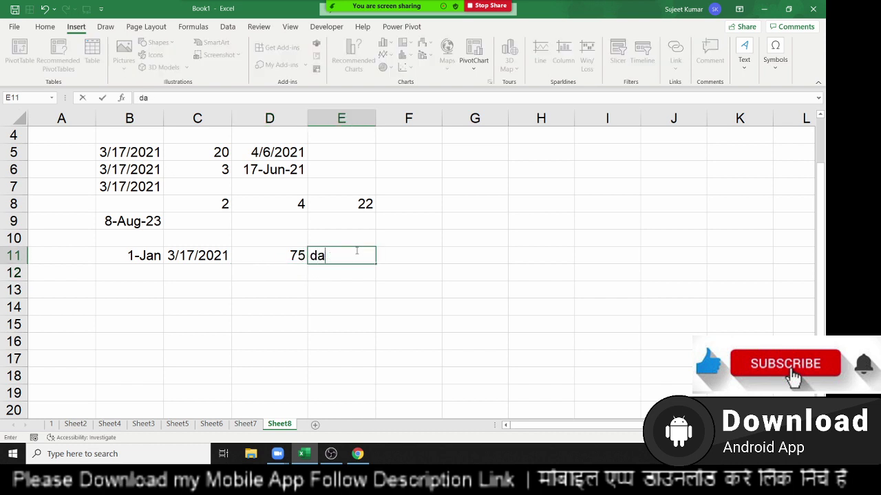
key(BackSpace)
key(BackSpace)
text(=day)
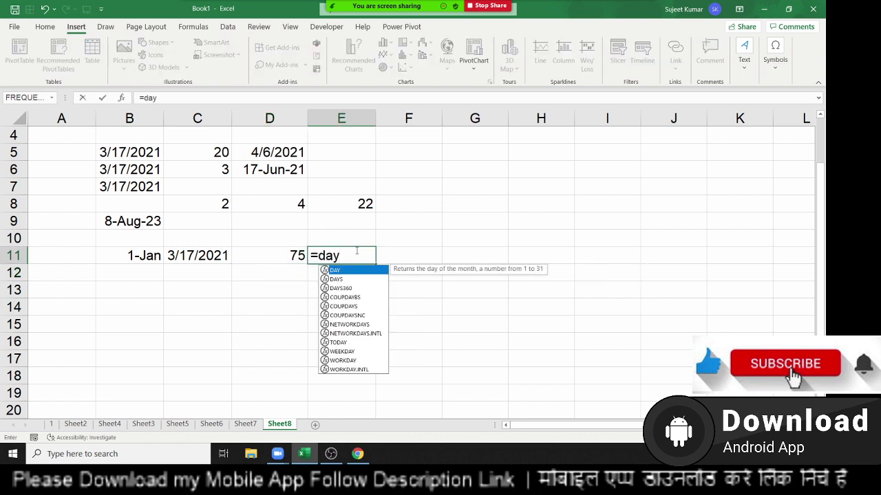
key(Down)
key(Tab)
click(185, 256)
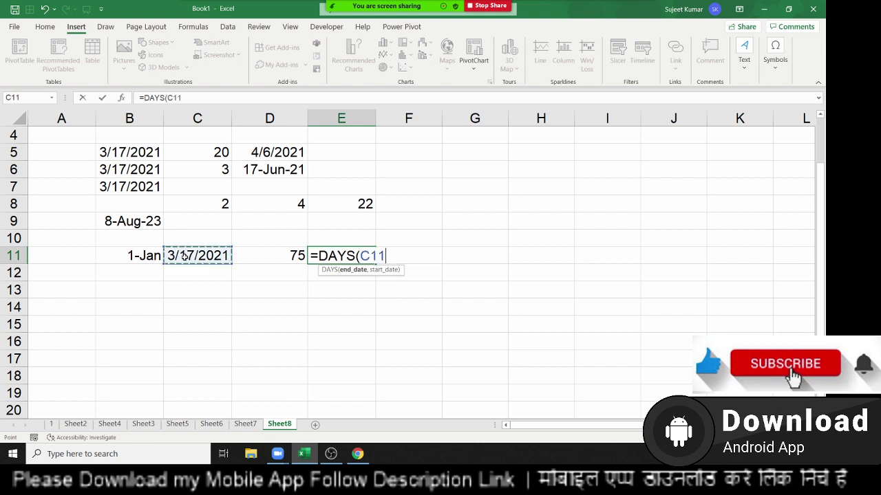
text(,)
click(123, 257)
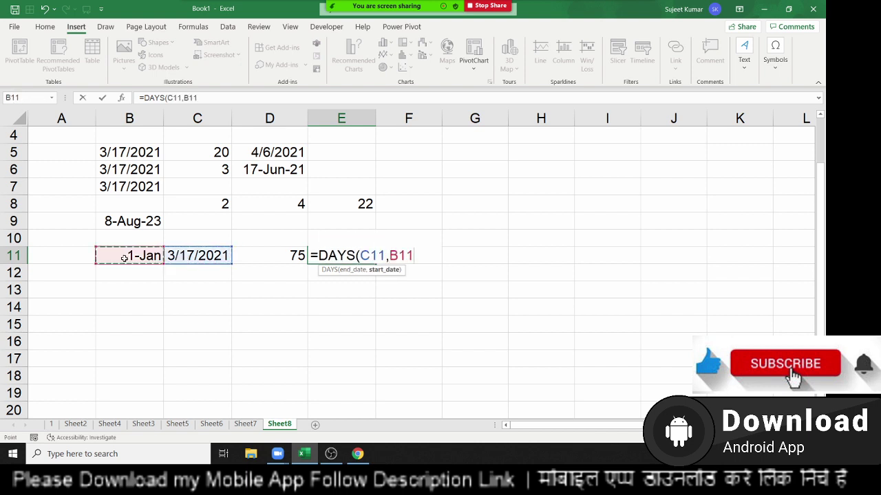
key(Return)
drag(124, 258, 174, 250)
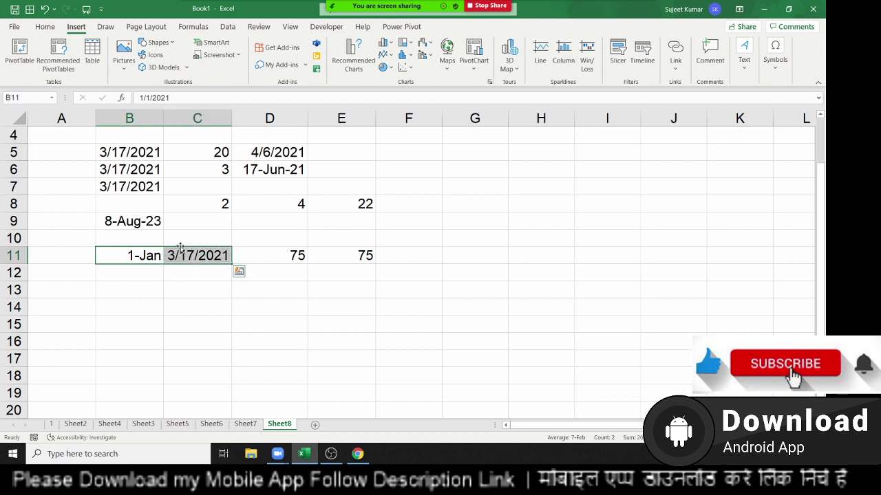
- Enter =DAYS360(B11,C11) in F11, returning 76
click(404, 263)
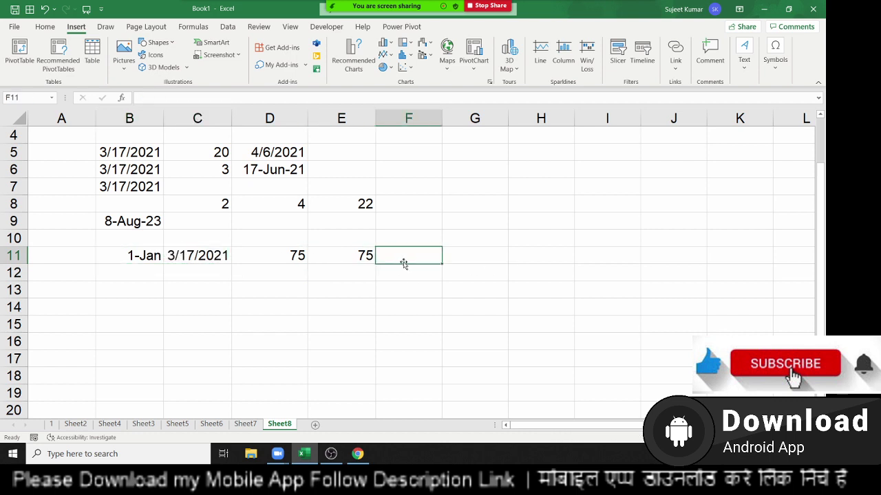
text(=day)
key(Down)
key(Down)
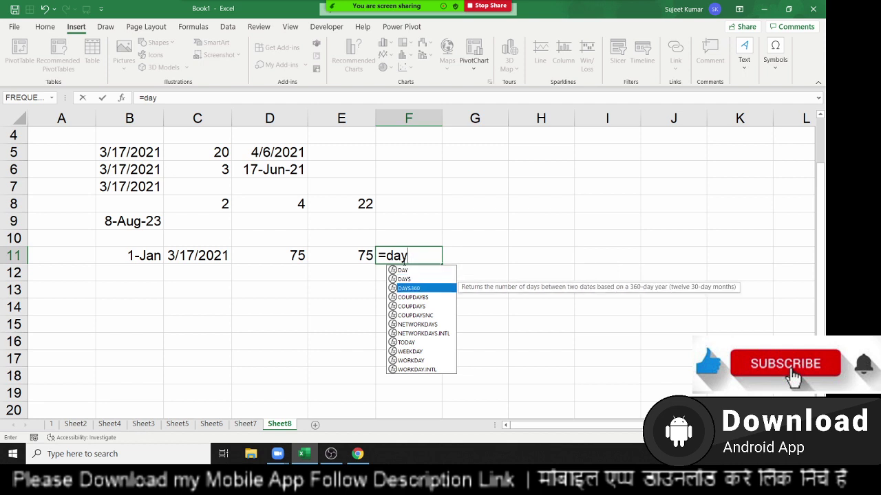
key(Tab)
click(138, 257)
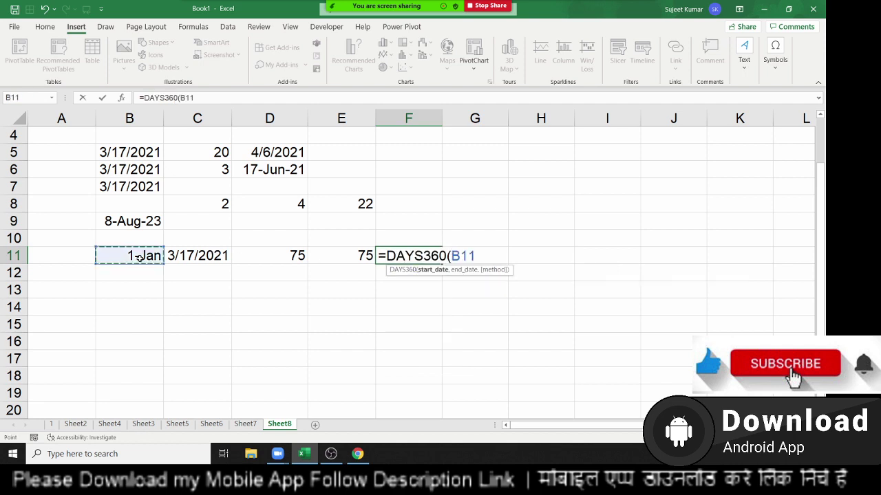
text(,)
click(199, 256)
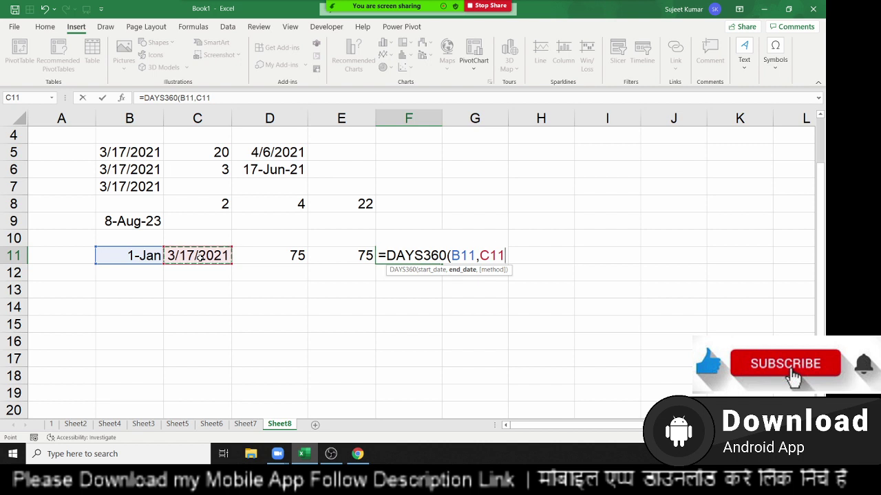
key(Return)
key(Up)
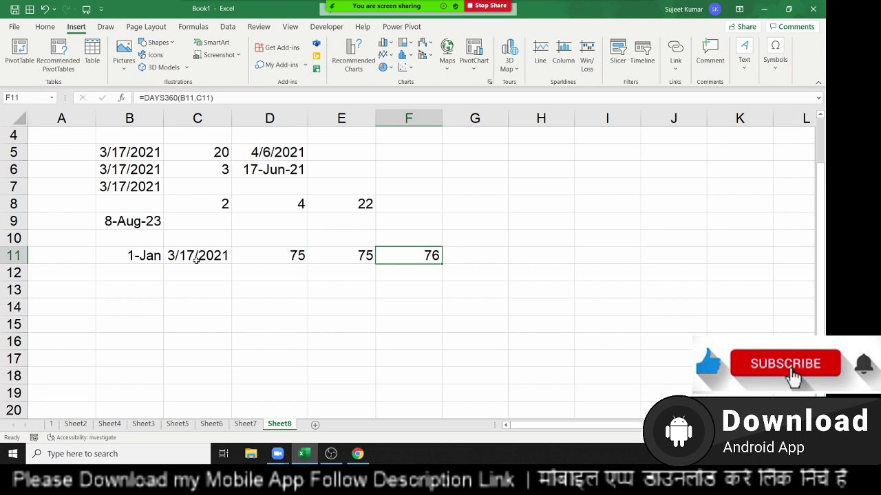
- Copy the 1-Jan and 3/17/2021 dates from B11:C11 into B13:C13
key(Down)
key(Down)
key(Up)
key(Up)
key(Up)
key(Down)
key(Left)
key(Left)
key(Left)
key(Left)
key(shift+Right)
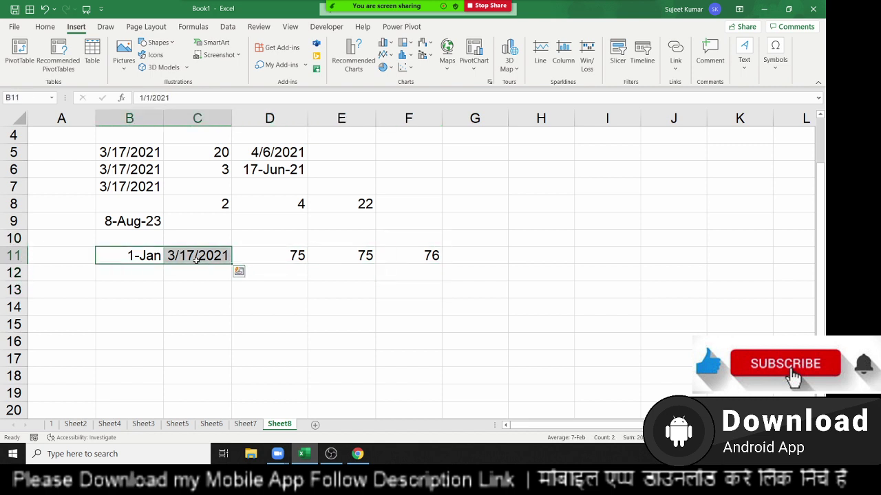
key(ctrl+c)
key(Down)
key(Down)
key(ctrl+v)
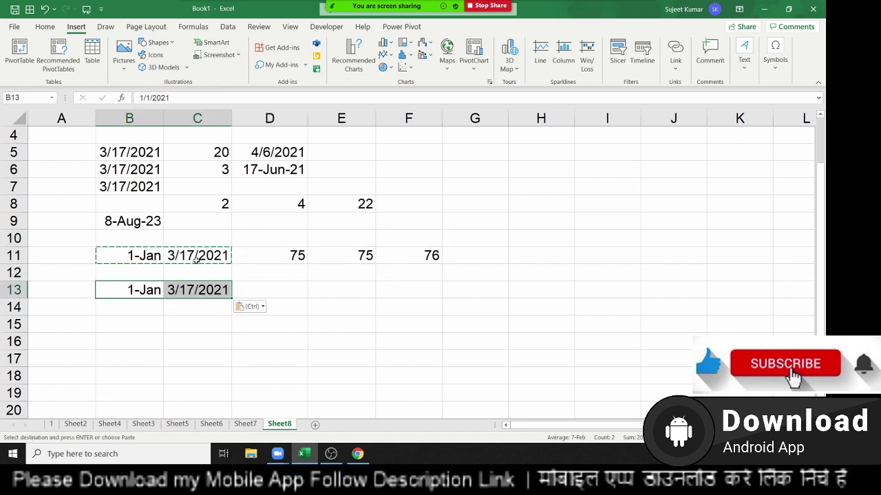
key(Escape)
key(Right)
key(Right)
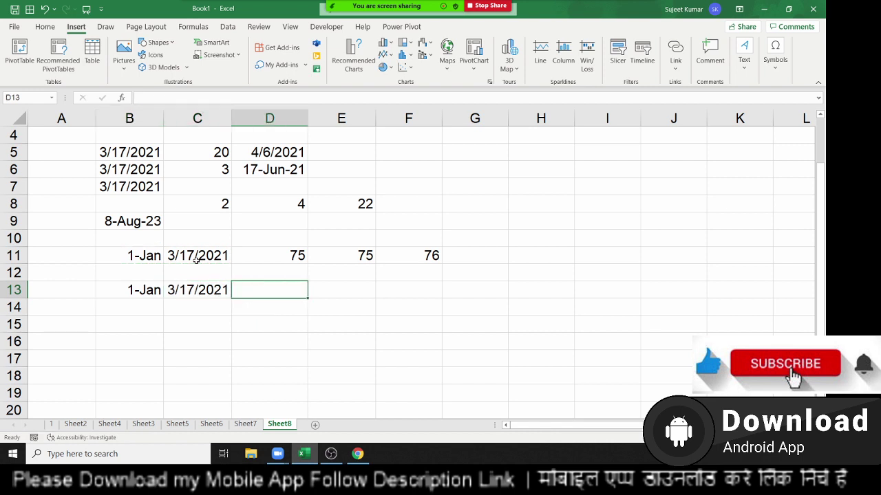
click(567, 235)
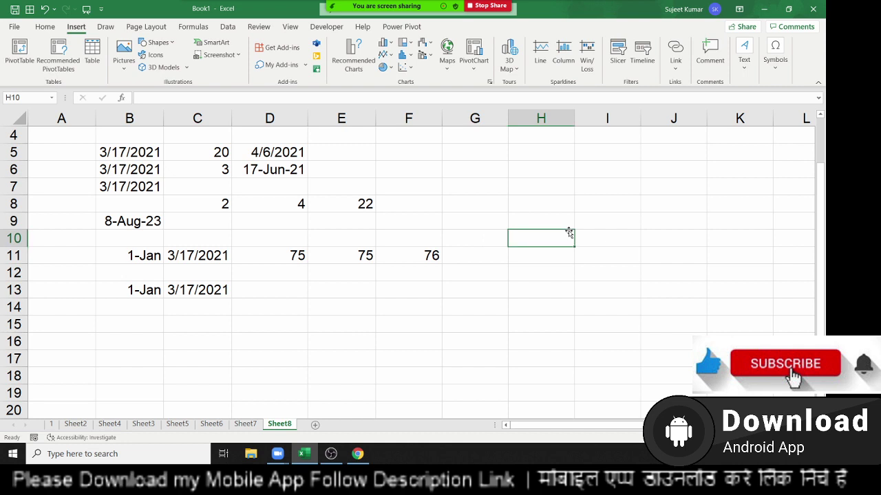
- Type the holidays 1/1, 1/14 and 1/26 into H10, H11 and H12
text(1/1)
key(Tab)
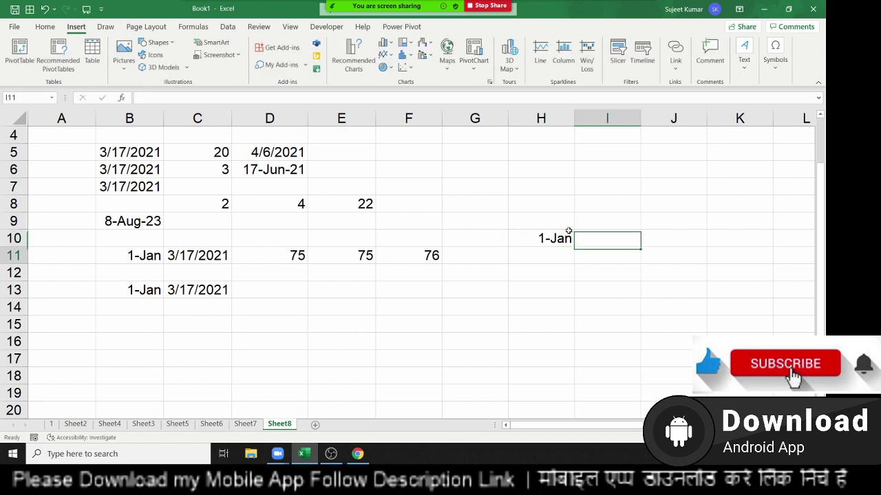
key(Return)
text(1/14)
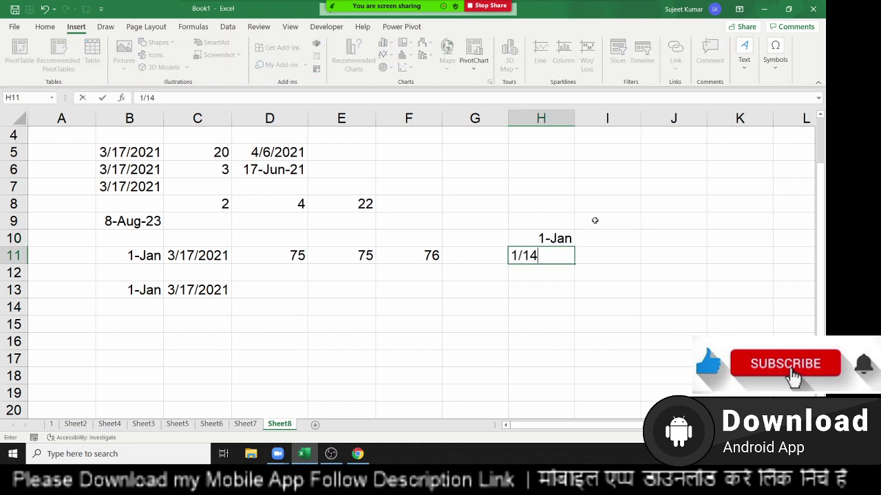
key(Return)
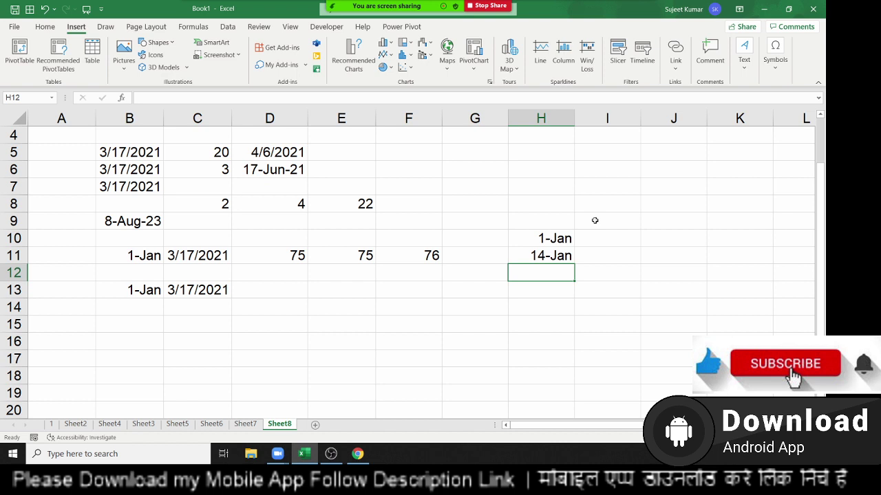
text(1/26)
key(Return)
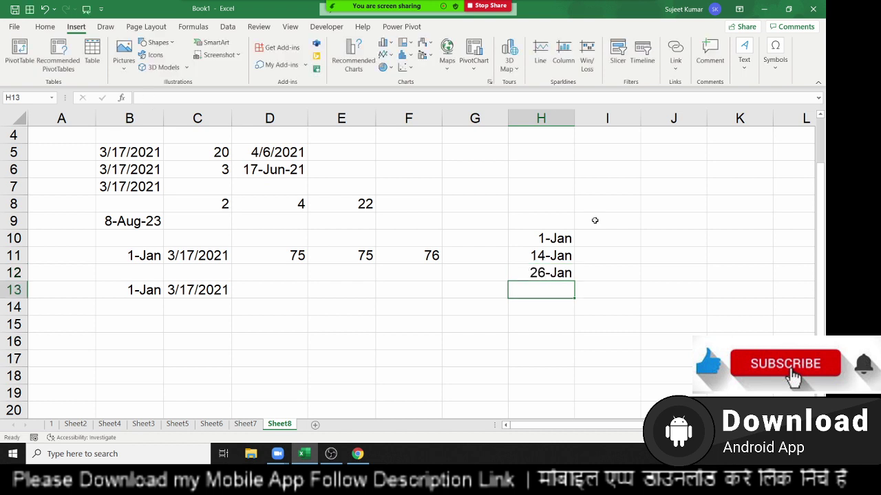
drag(571, 188, 578, 309)
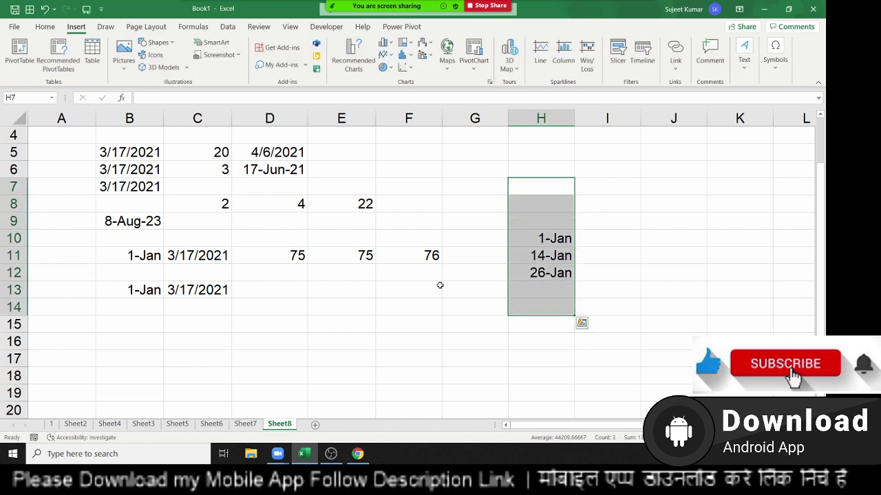
click(277, 288)
- Enter =NETWORKDAYS(B13,C13,H9:H14) in D13, returning 51 working days
text(=)
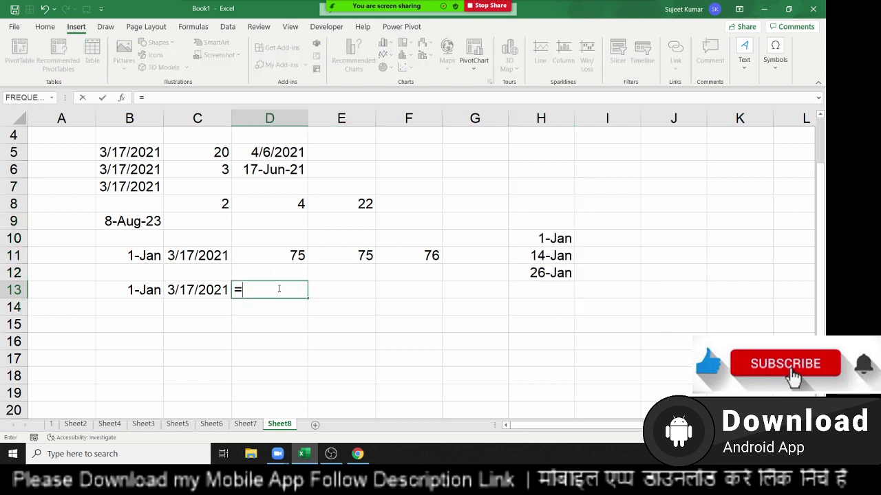
text(net)
key(Tab)
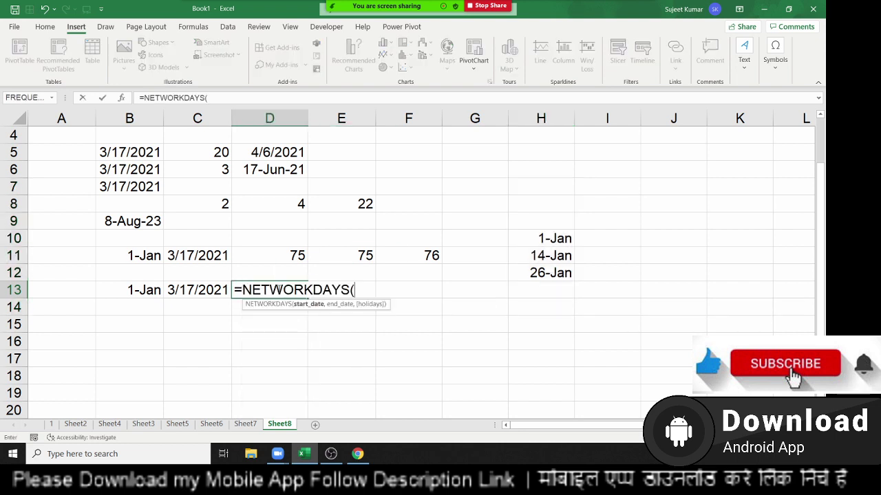
key(Left)
key(Left)
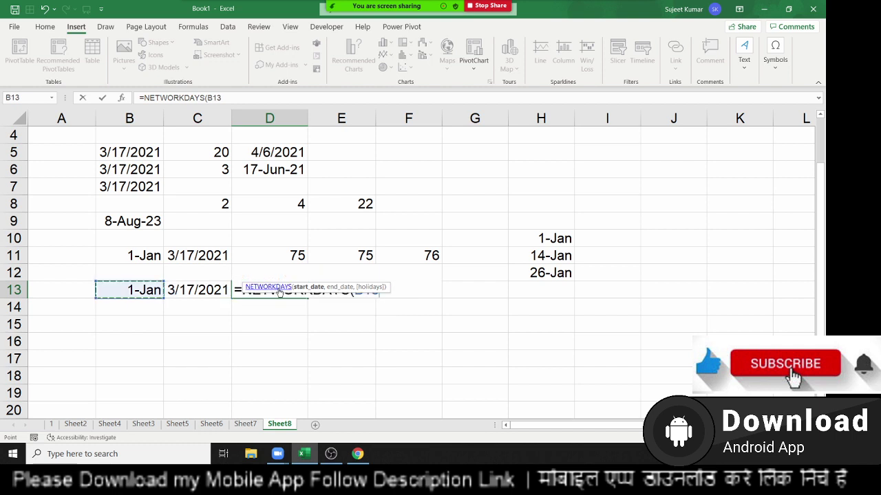
text(,)
key(Left)
text(,)
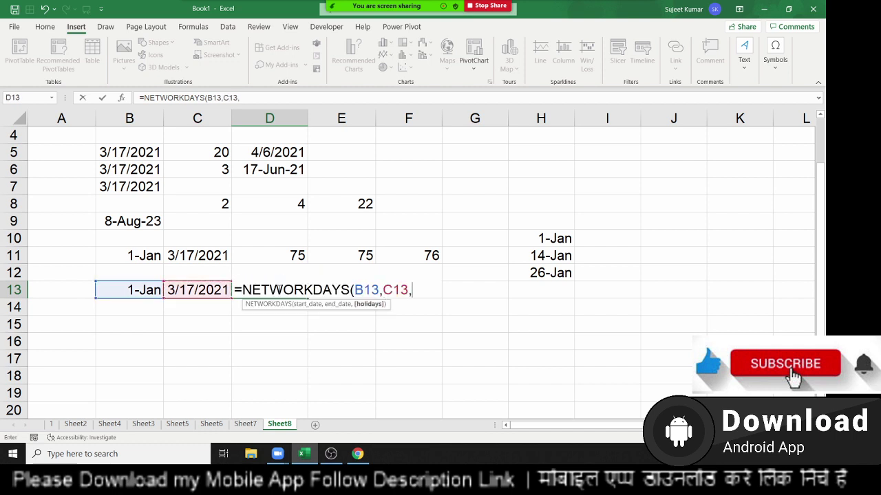
drag(560, 217, 567, 306)
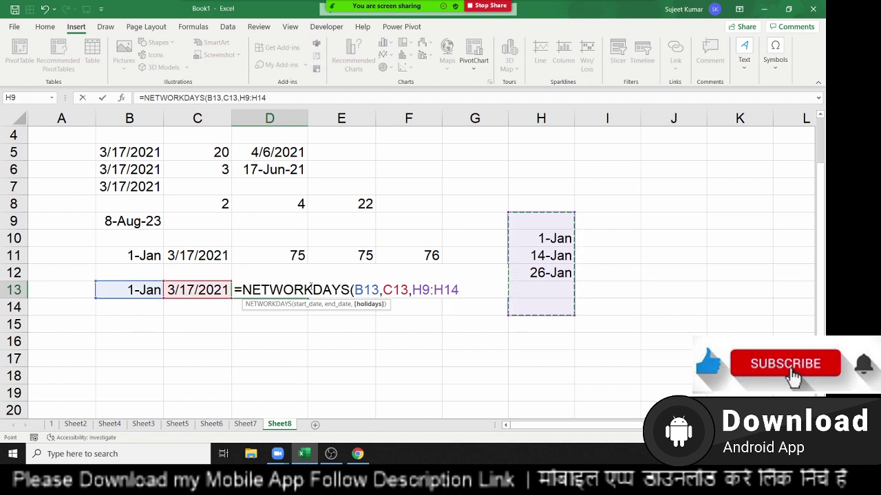
key(Return)
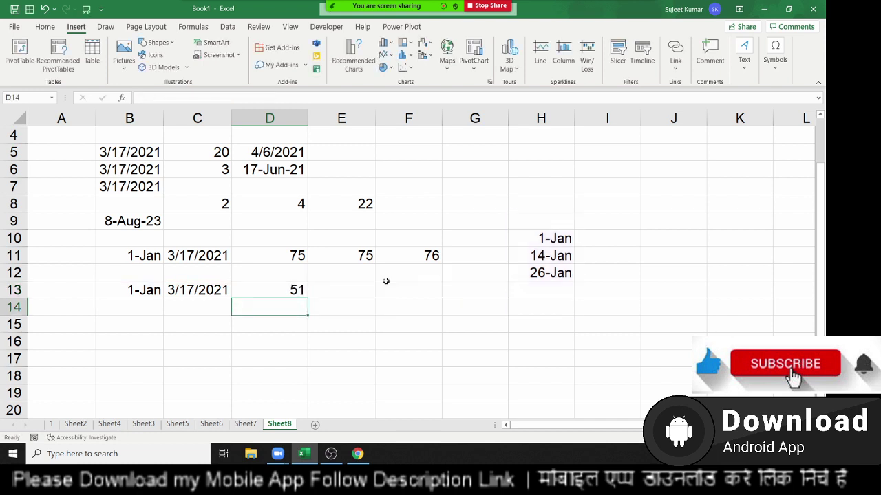
key(Up)
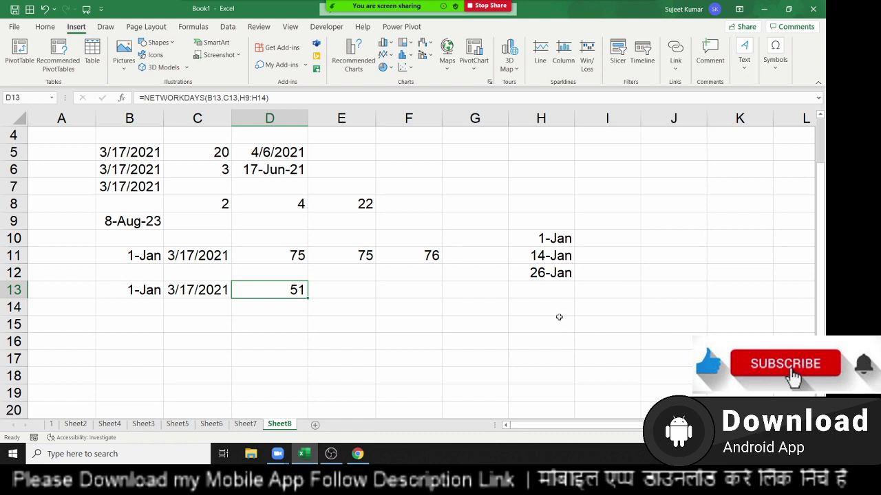
drag(560, 318, 542, 228)
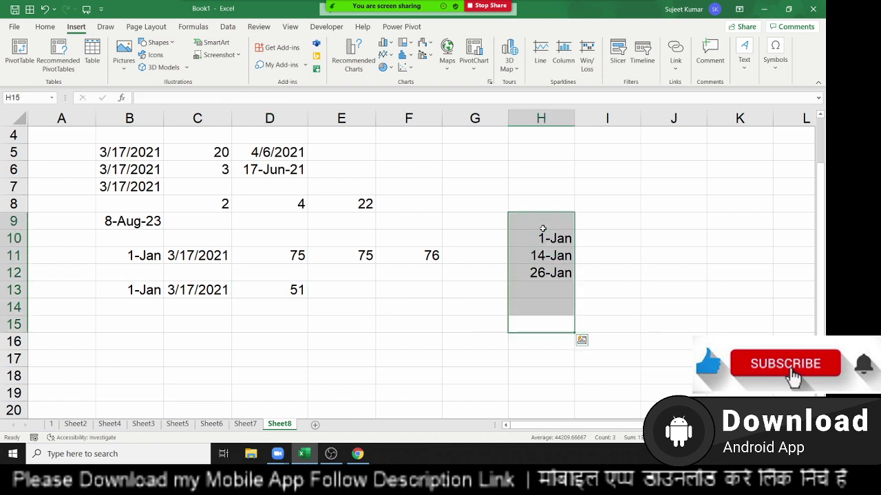
- Fill the row-13 dates down into B14:C14 with Ctrl+D
click(136, 294)
drag(137, 307, 168, 301)
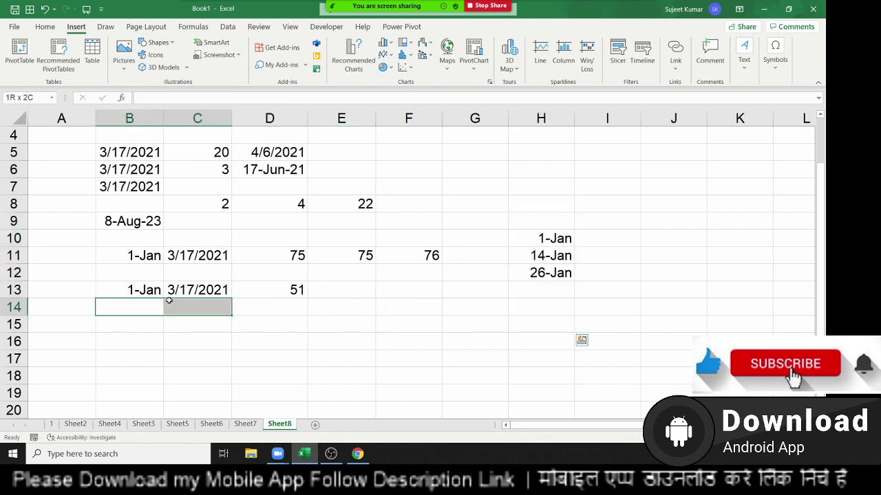
key(ctrl+d)
click(277, 310)
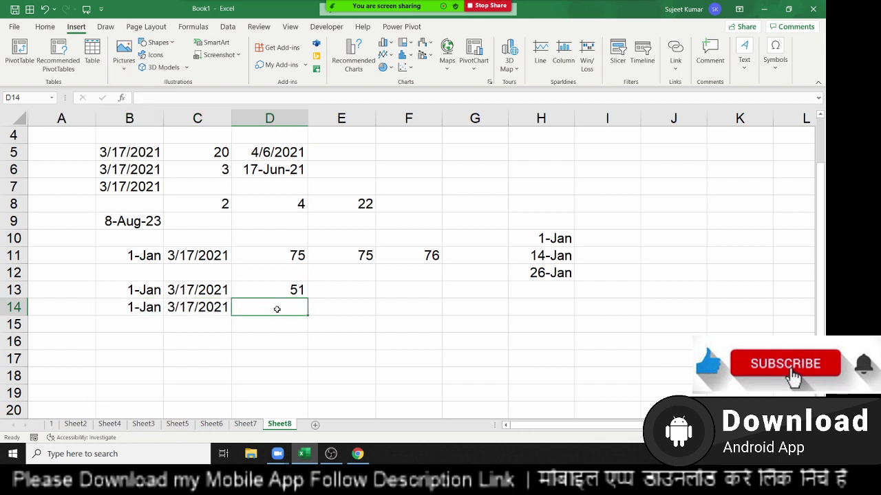
text(=)
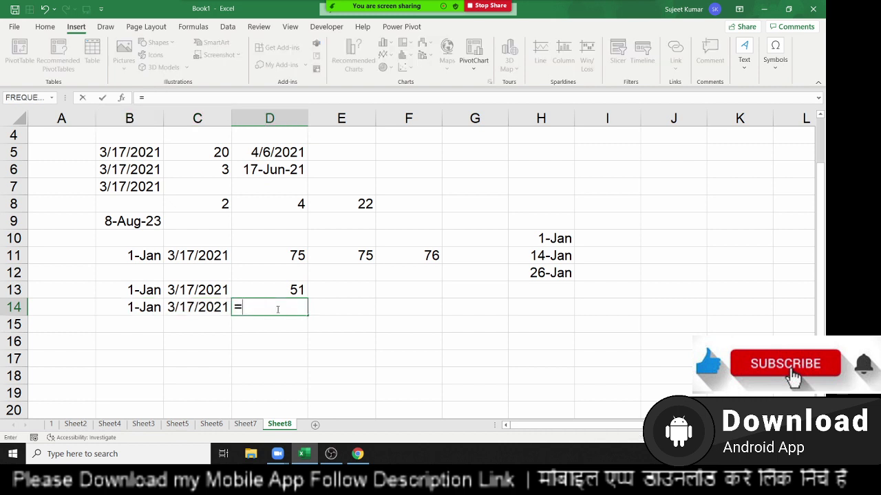
text(net)
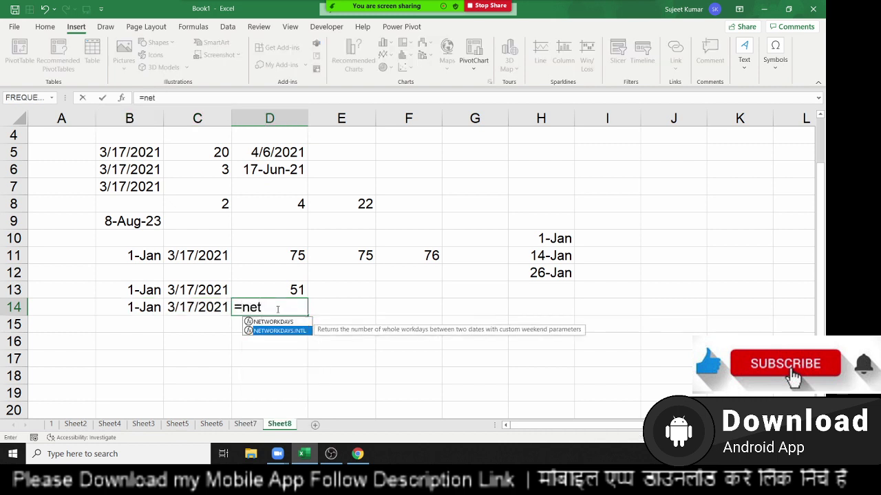
- Start D14's NETWORKDAYS.INTL formula with B14 as start date and C14 as end date
key(Tab)
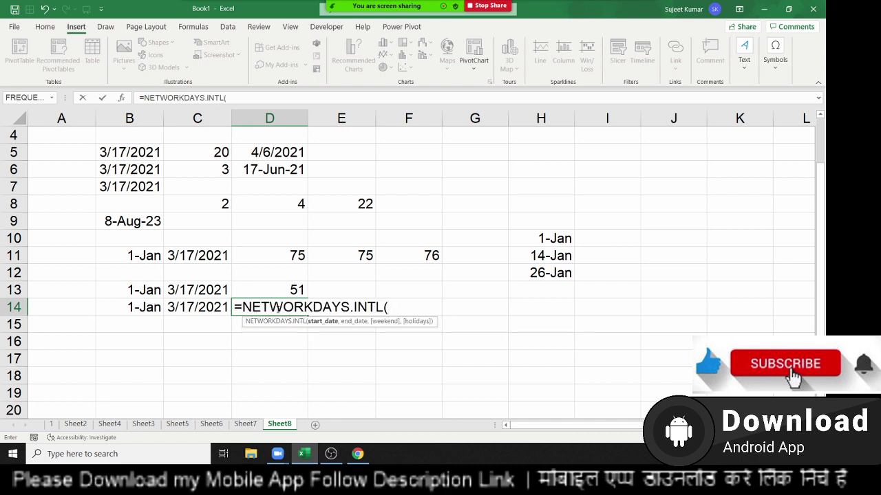
click(118, 310)
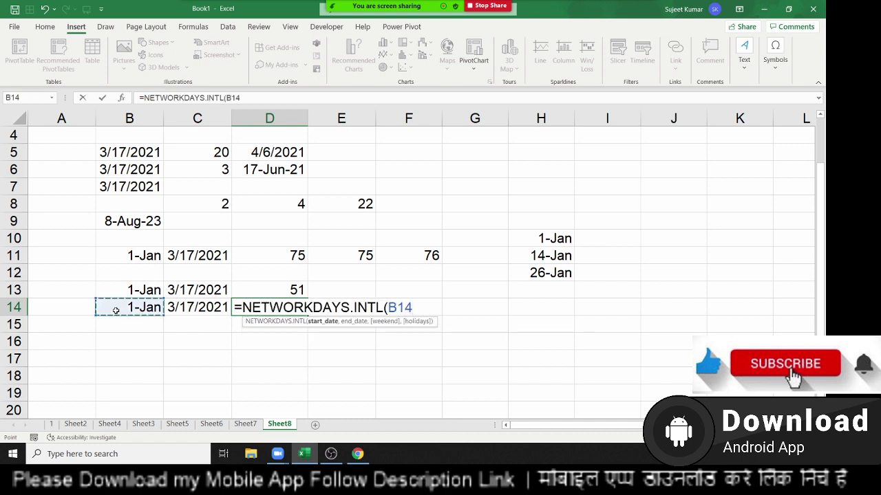
text(,)
click(177, 308)
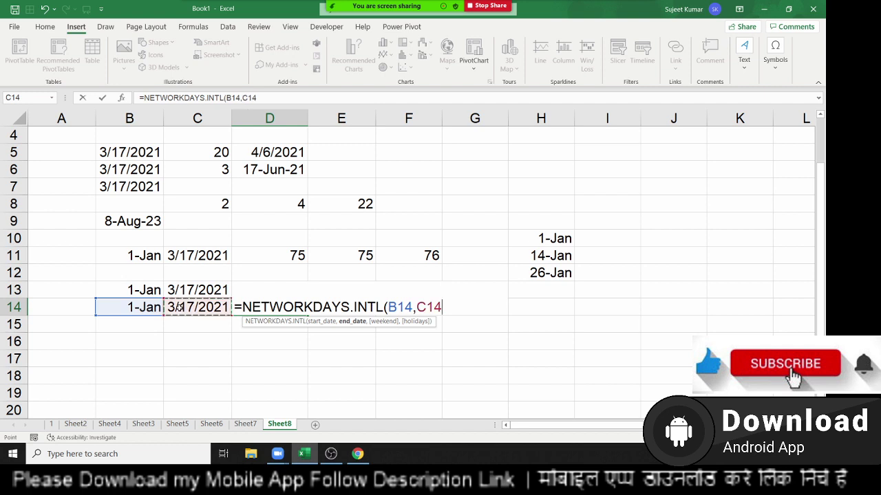
text(,)
- Choose weekend option 11 (Sunday only) and holidays H10:H13, returning 62 working days
key(Down)
key(Down)
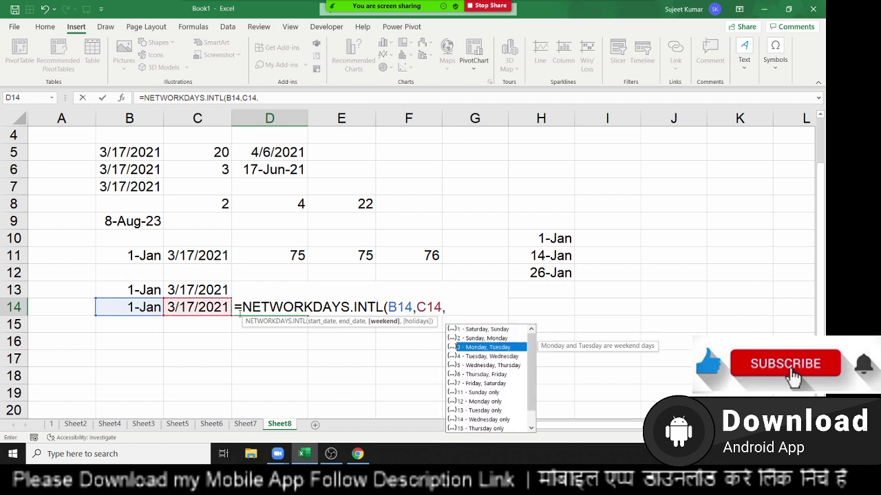
key(Up)
key(Up)
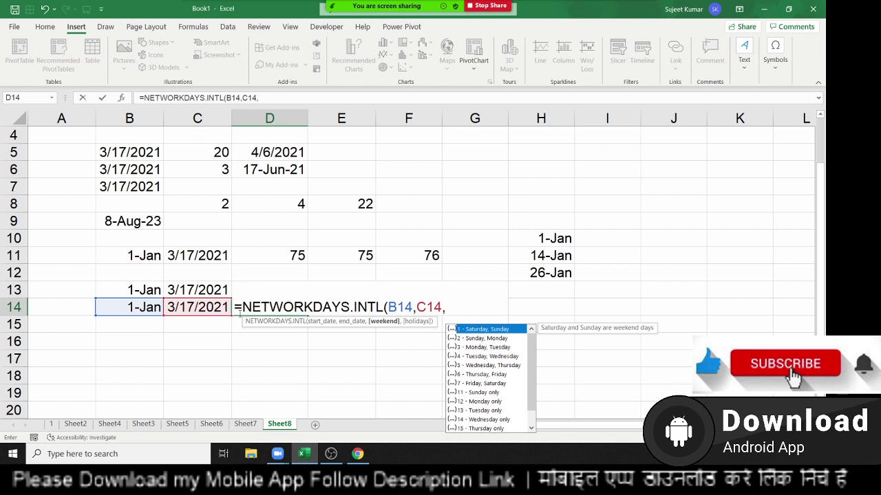
key(Down)
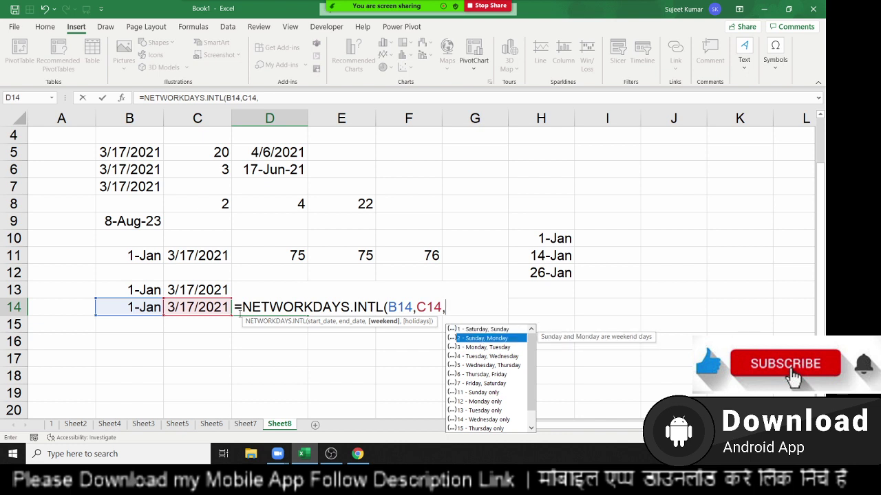
key(Down)
key(Down)
key(Down)
key(Down)
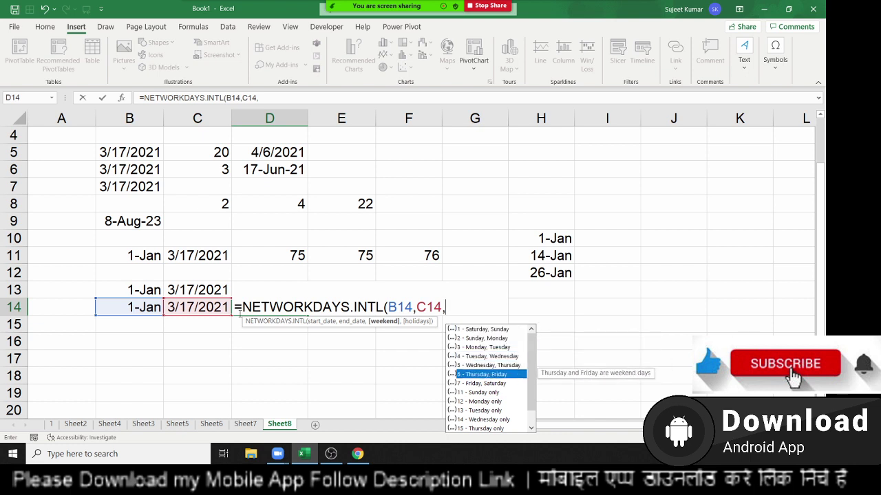
key(Down)
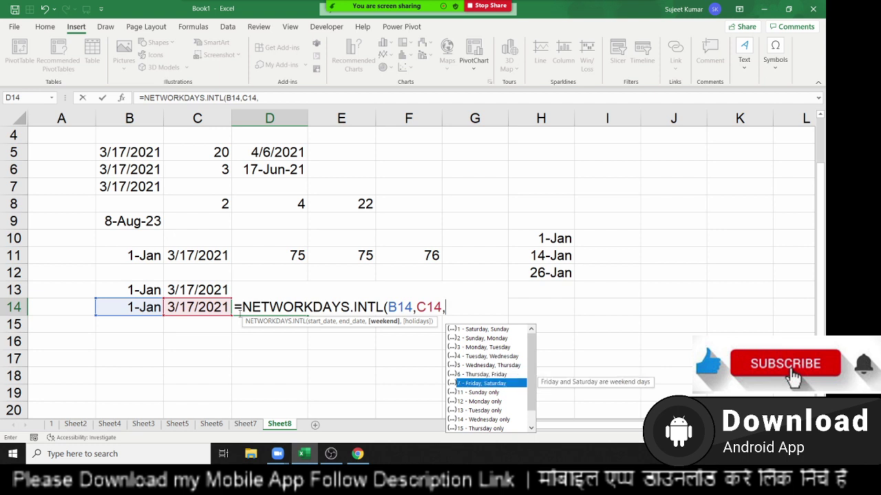
key(Down)
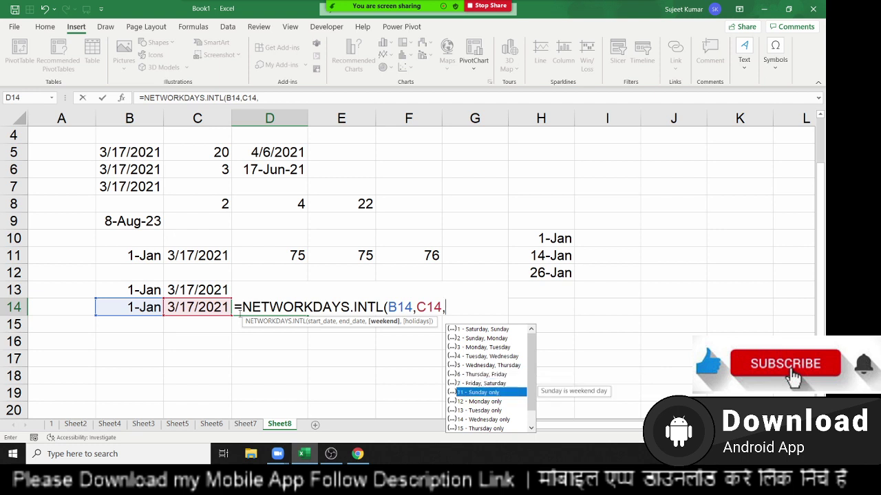
key(Tab)
text(,)
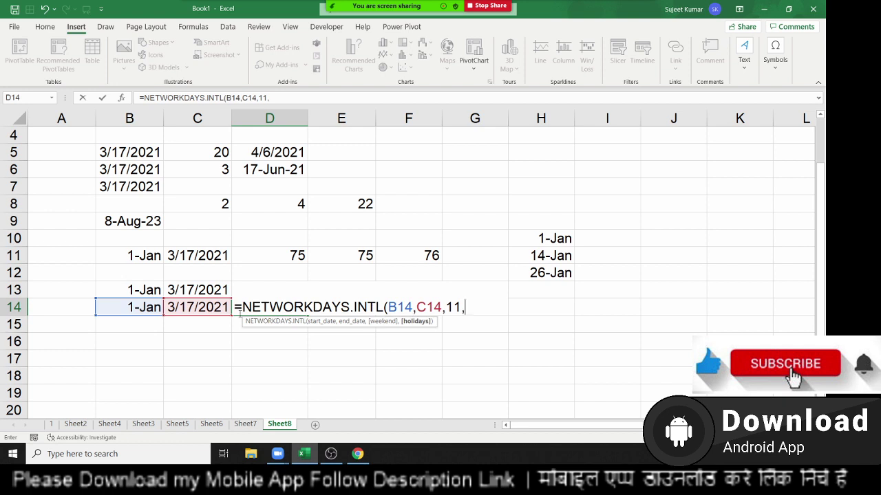
drag(525, 298, 540, 238)
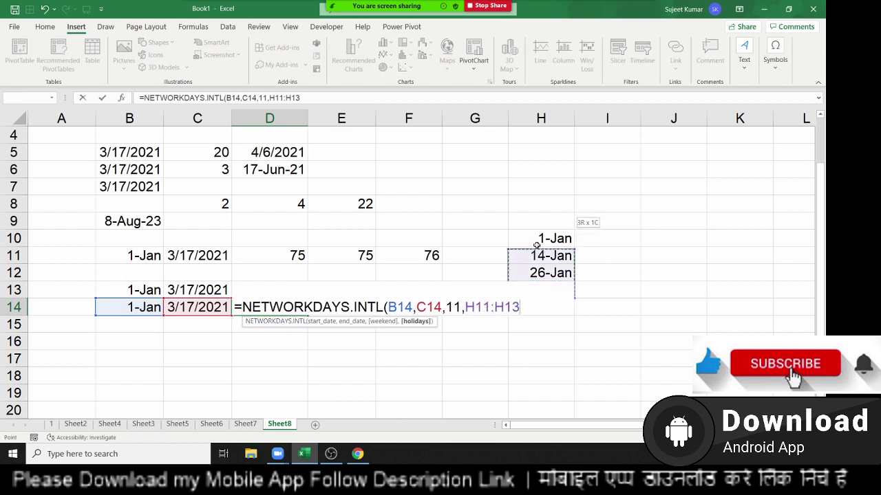
key(Return)
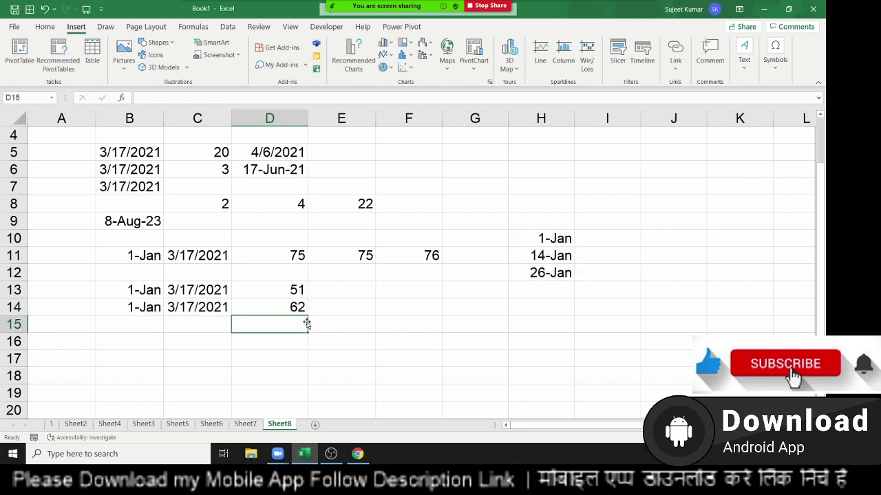
click(292, 305)
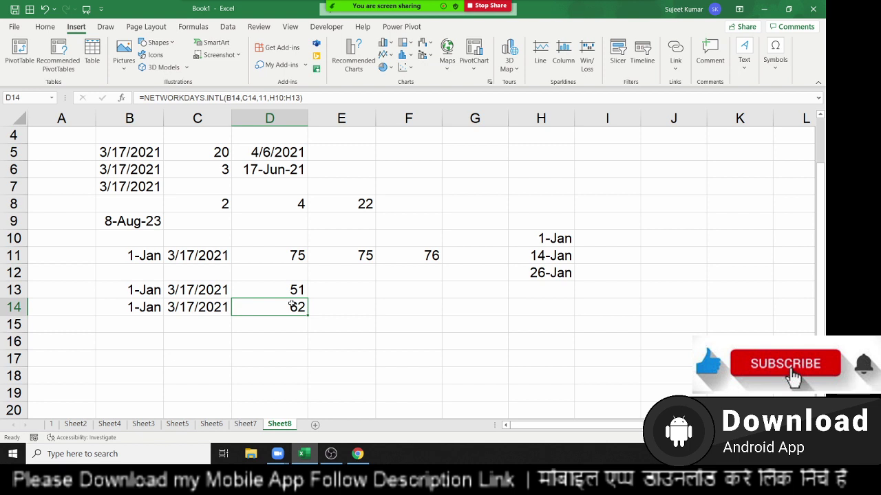
- Put today's date 3/17/2021 in B16 and 15 in C16, formatted as General
click(134, 338)
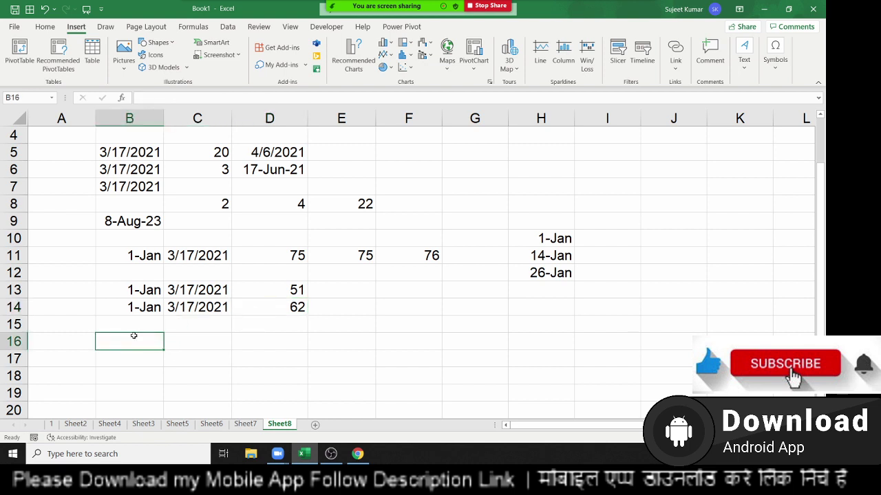
key(ctrl+semicolon)
key(Return)
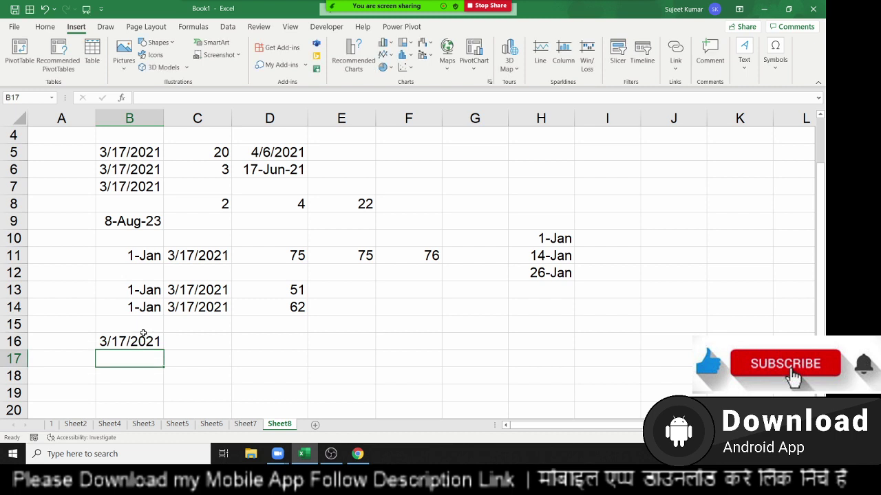
key(Right)
key(Up)
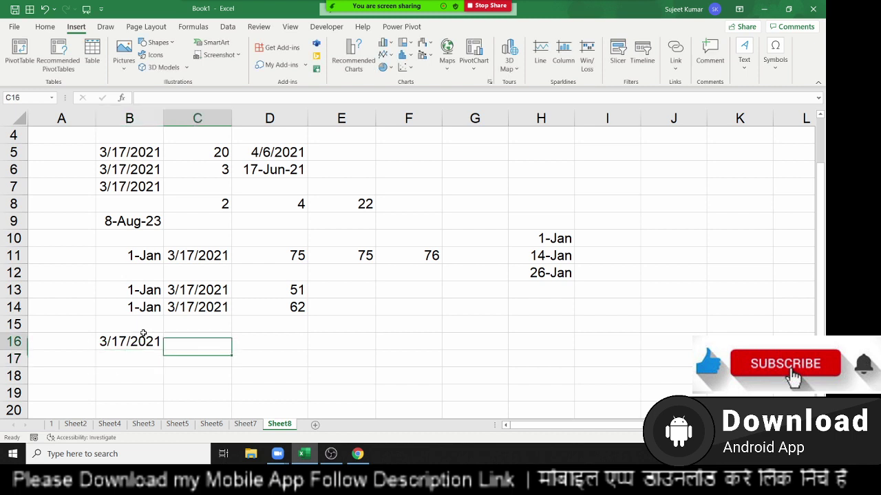
text(15)
key(Tab)
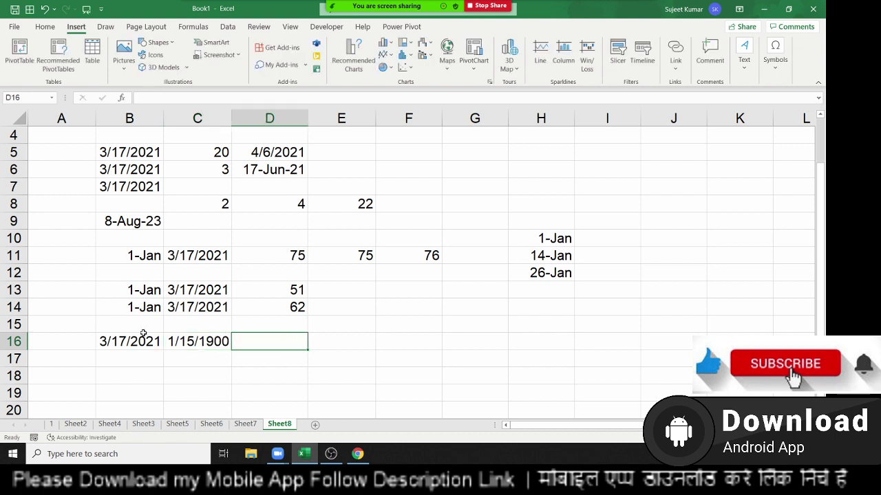
key(Left)
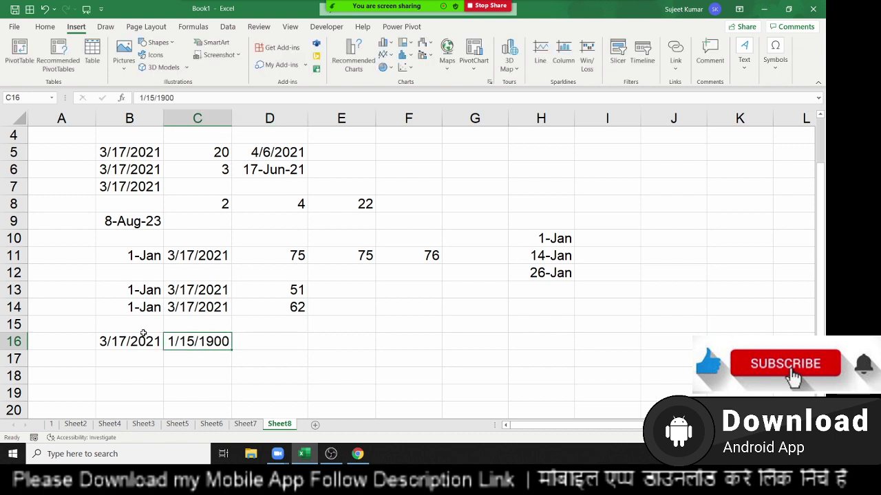
key(ctrl+shift+asciitilde)
key(Right)
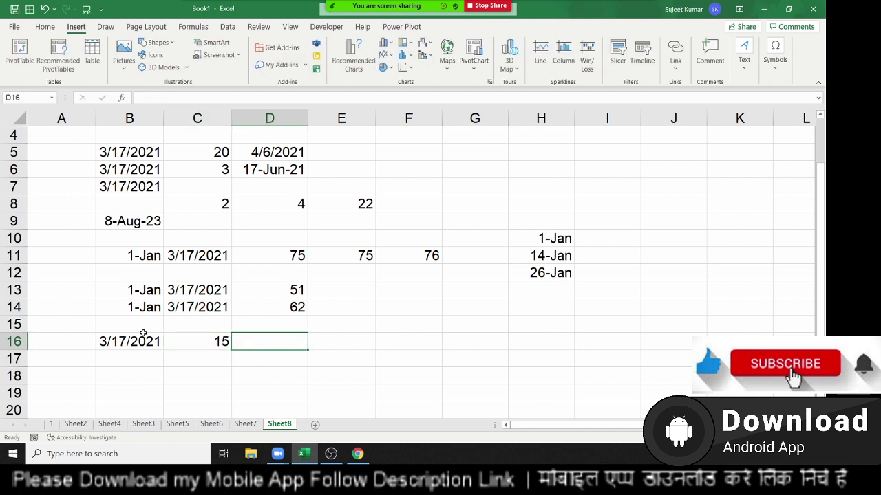
text(=wo)
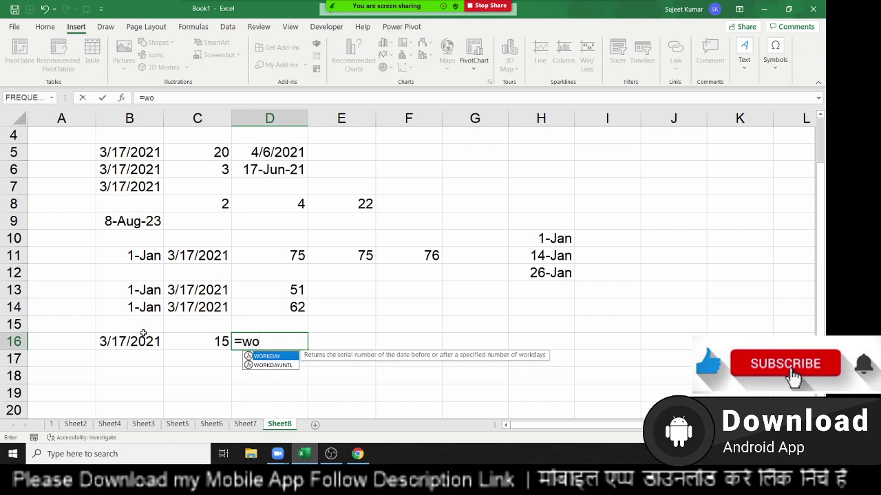
- Complete =WORKDAY(B16,C16,H9:H13) in D16 and format the result as the date 7-Apr-21
key(Tab)
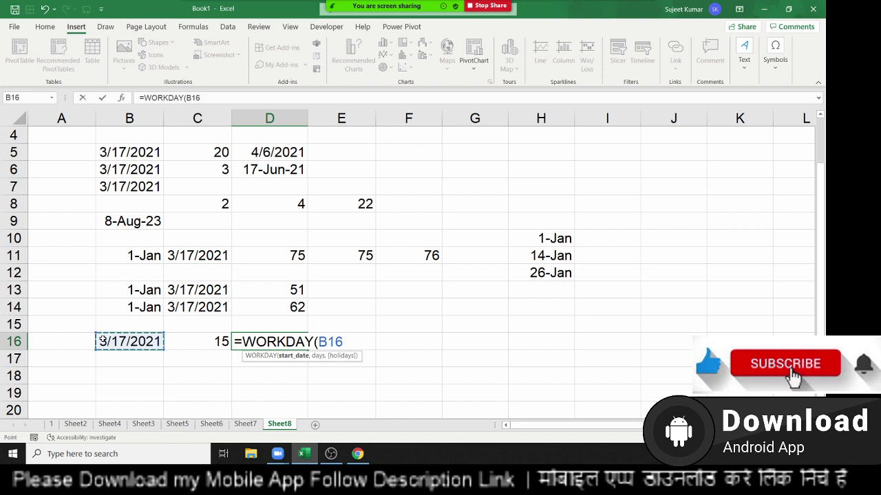
text(,)
click(198, 344)
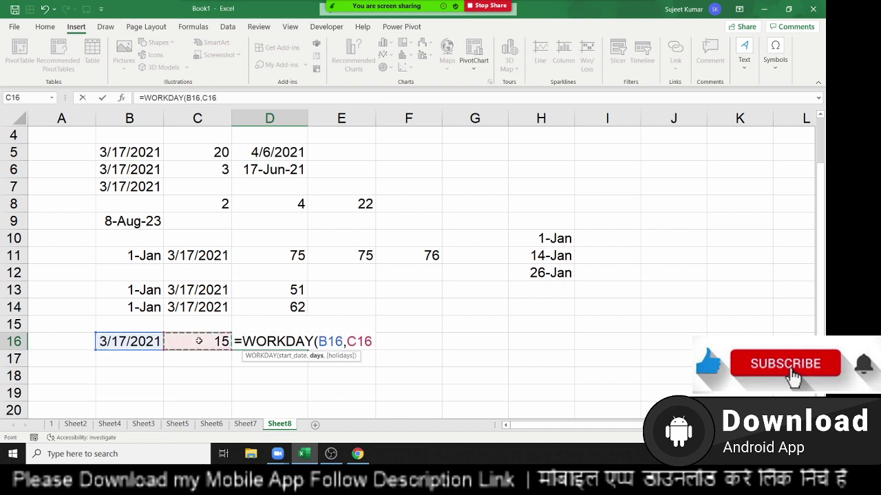
text(,)
drag(541, 220, 551, 283)
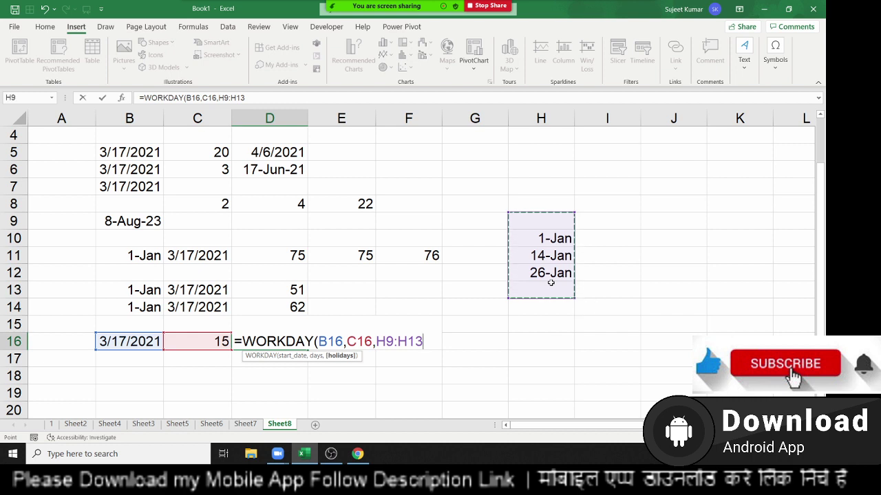
key(Return)
key(Up)
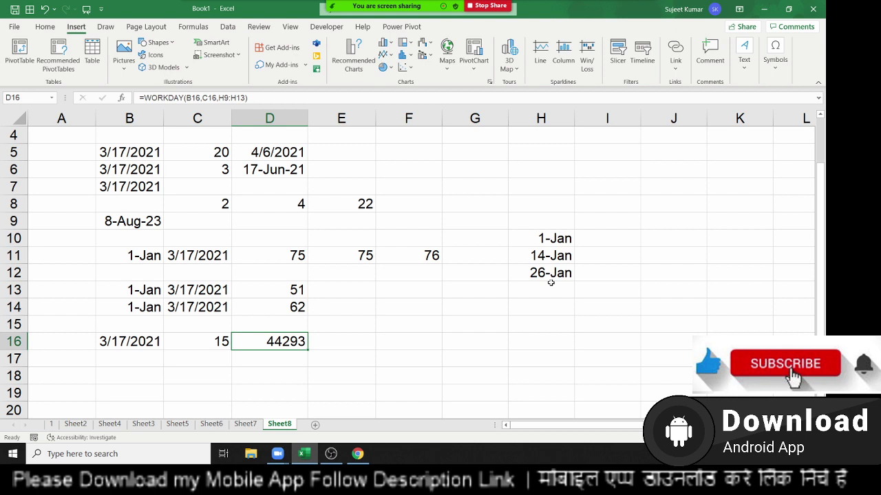
key(ctrl+shift+3)
key(Down)
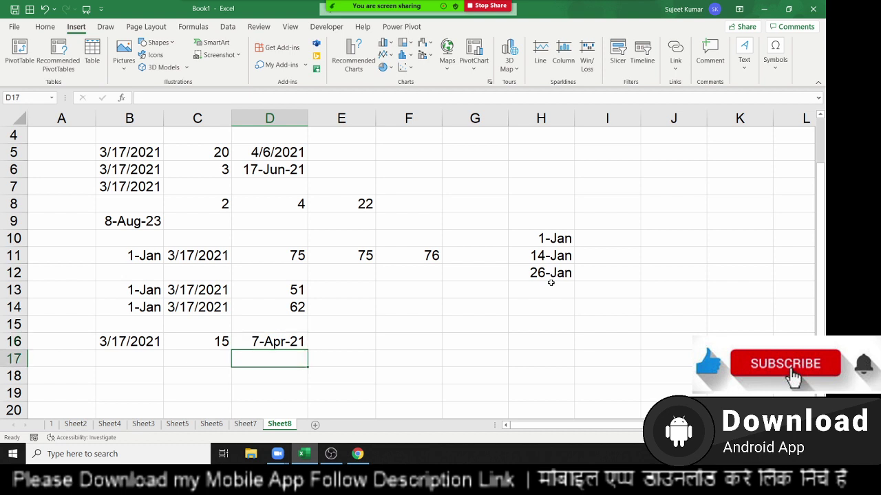
key(Left)
key(Left)
- Fill B17 with the date from above and start WORKDAY.INTL in C17 with B17 and 15 days
key(ctrl+d)
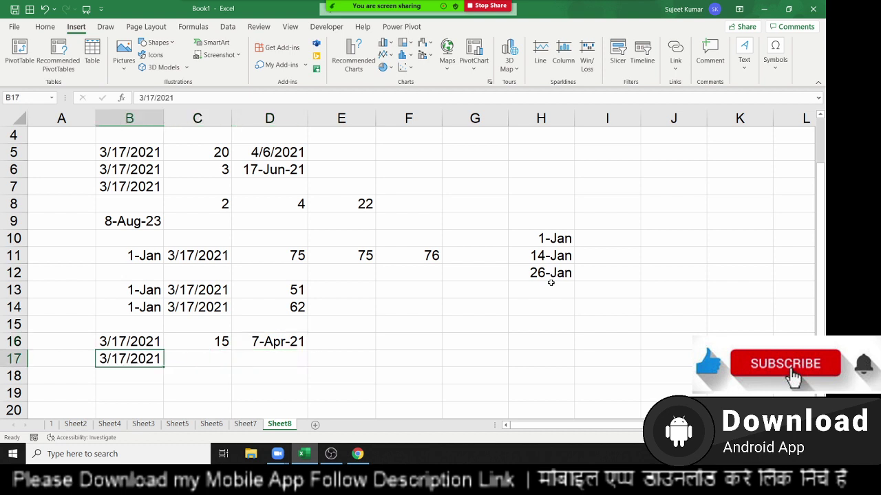
key(Right)
text(=)
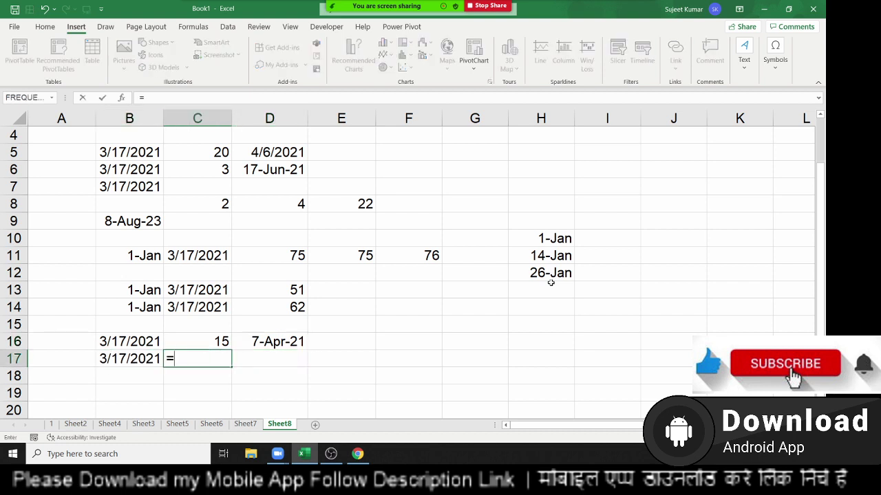
text(su)
key(BackSpace)
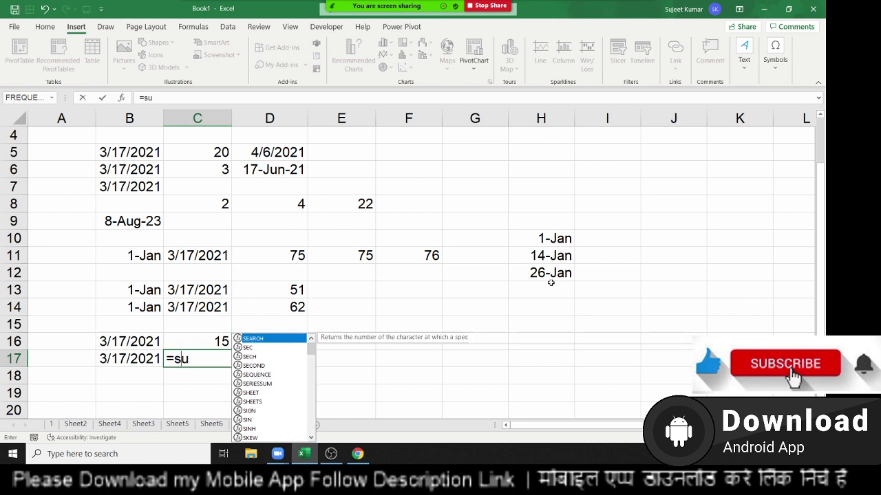
key(BackSpace)
text(wo)
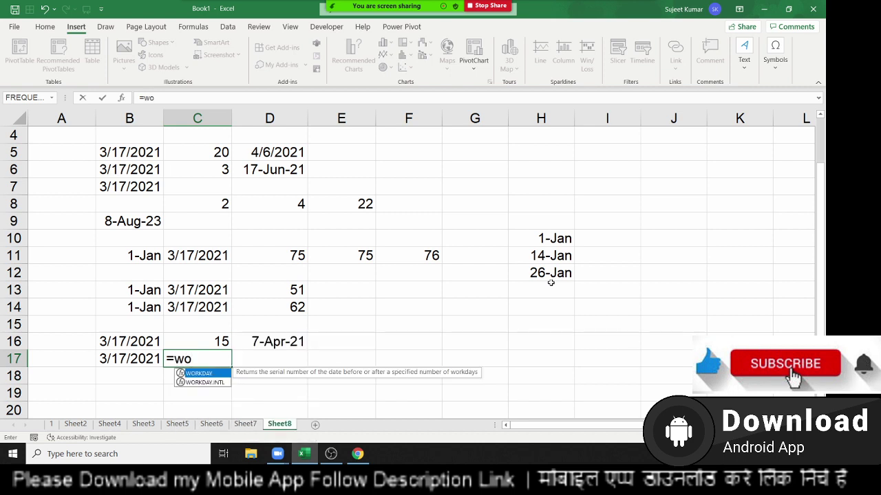
key(Down)
key(Tab)
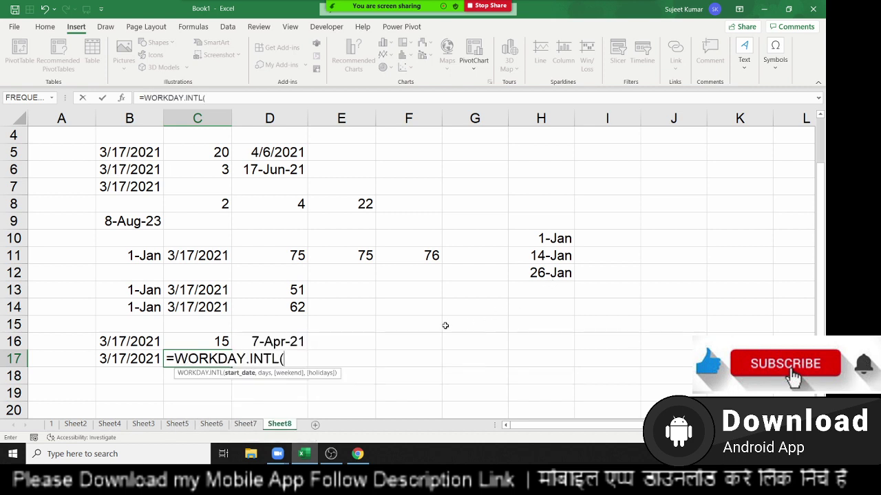
click(114, 359)
text(,)
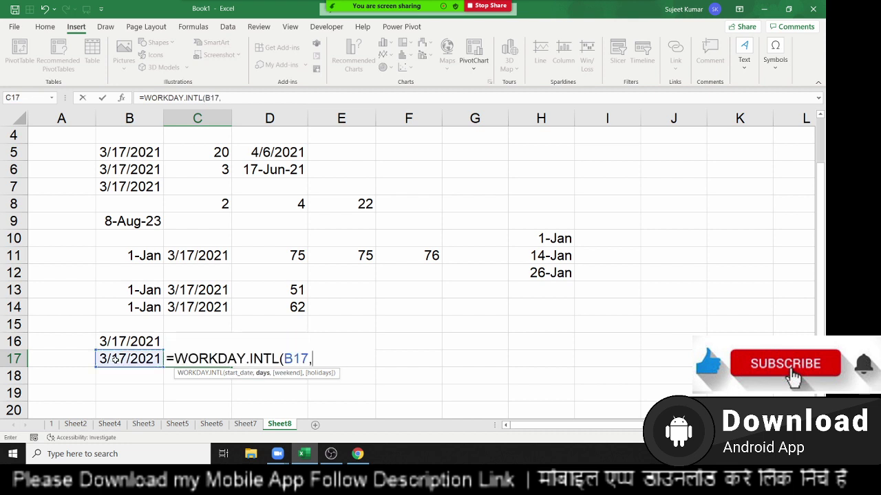
text(15,)
- Finish with weekend code 11 (Sunday only) and holidays H9:H15, formatting C17 as 3-Apr-21
key(Down)
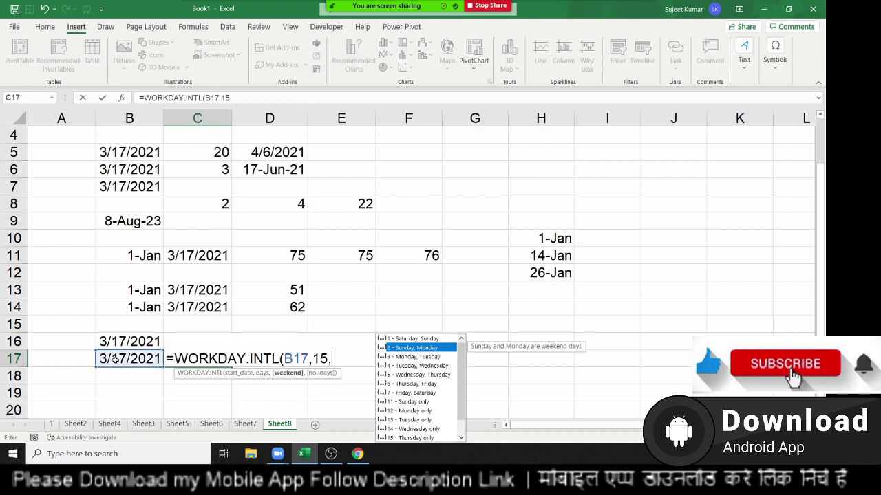
key(Down)
key(Down)
key(Down)
key(Down)
key(Down)
key(Down)
key(Escape)
text(11)
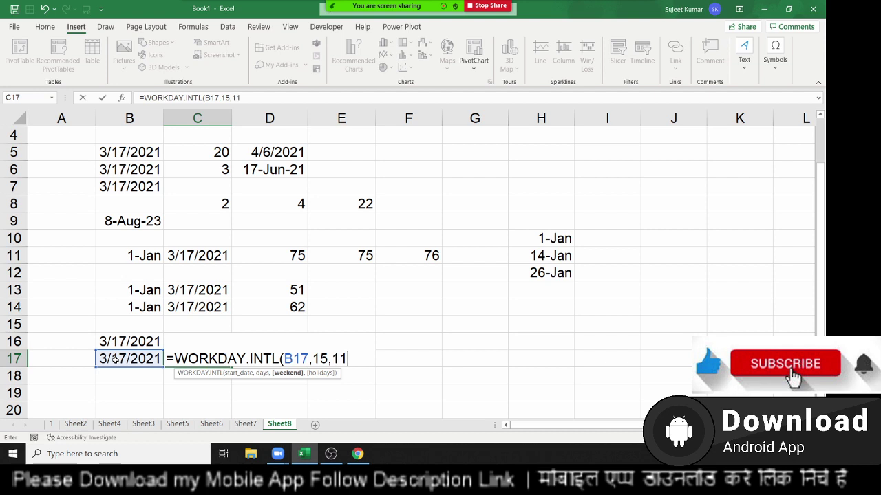
text(,)
drag(543, 220, 546, 326)
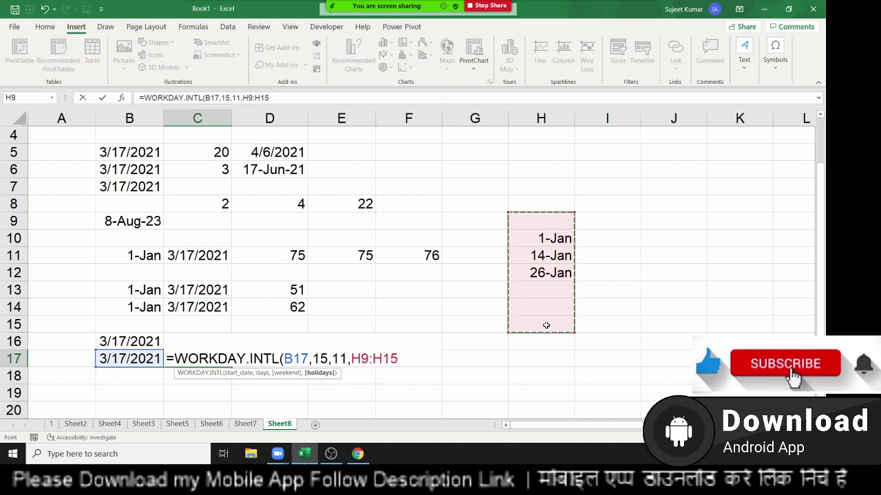
key(Return)
key(Up)
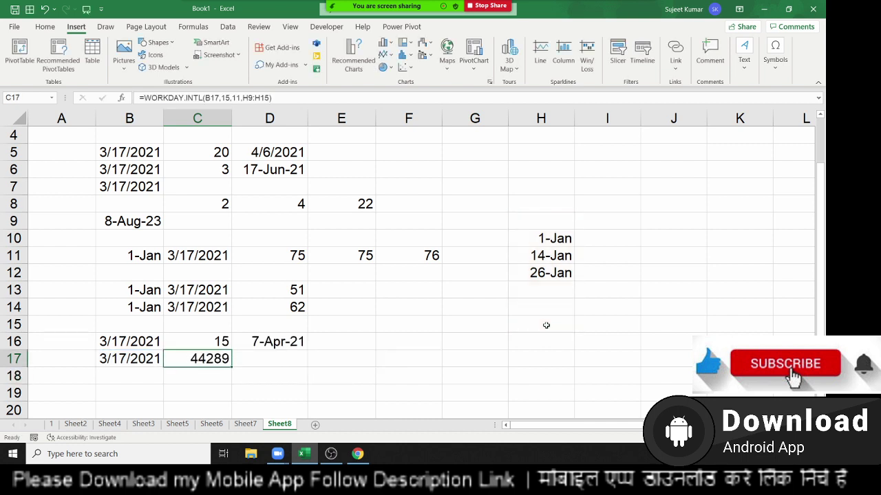
key(ctrl+shift+3)
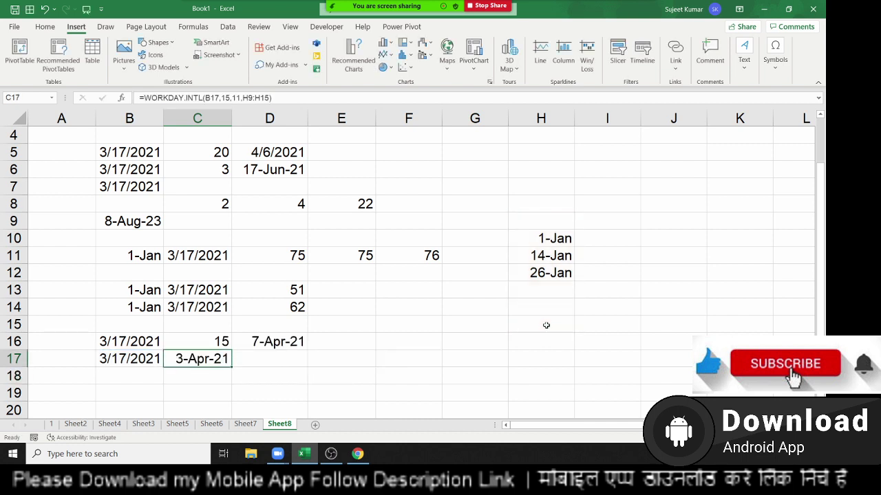
scroll(303, 268, down, 2)
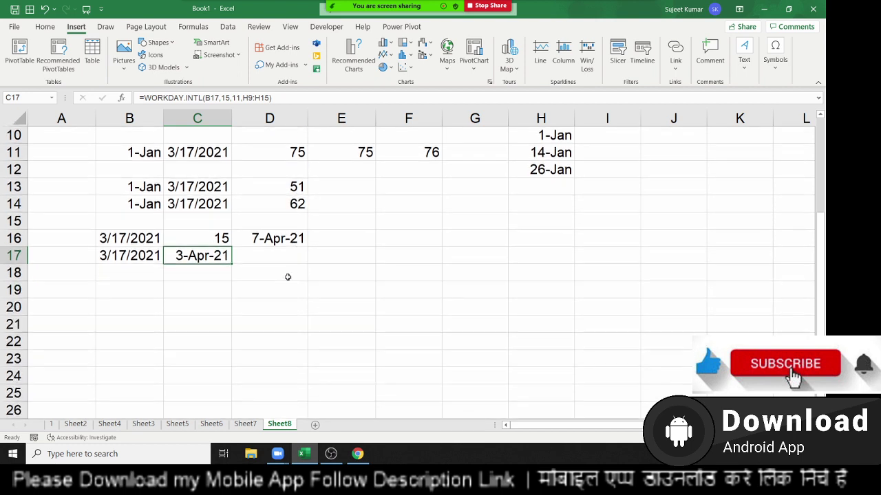
- Copy the B13:C13 date pair into B20:C20 and begin =DATEDIF( in D21
click(137, 304)
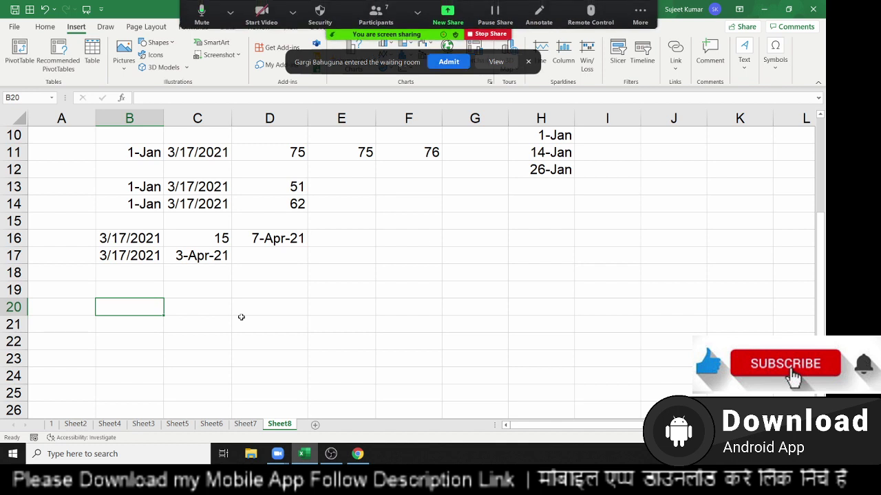
click(452, 66)
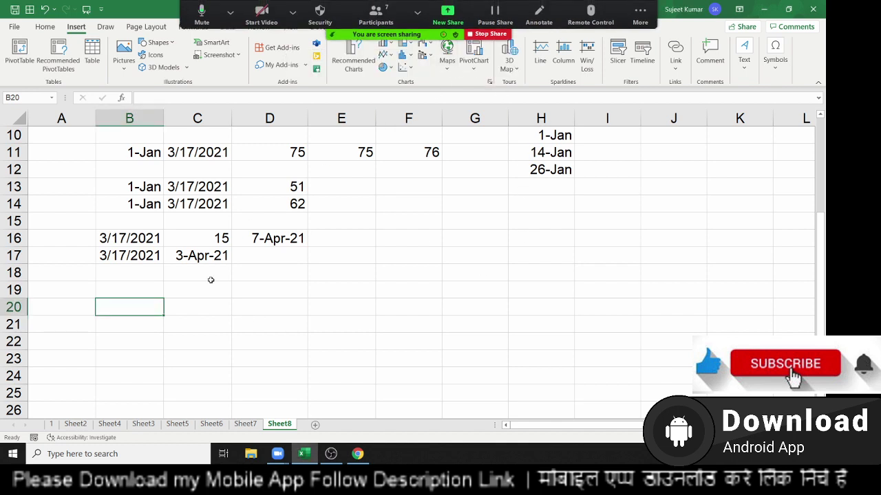
click(195, 322)
drag(152, 190, 177, 192)
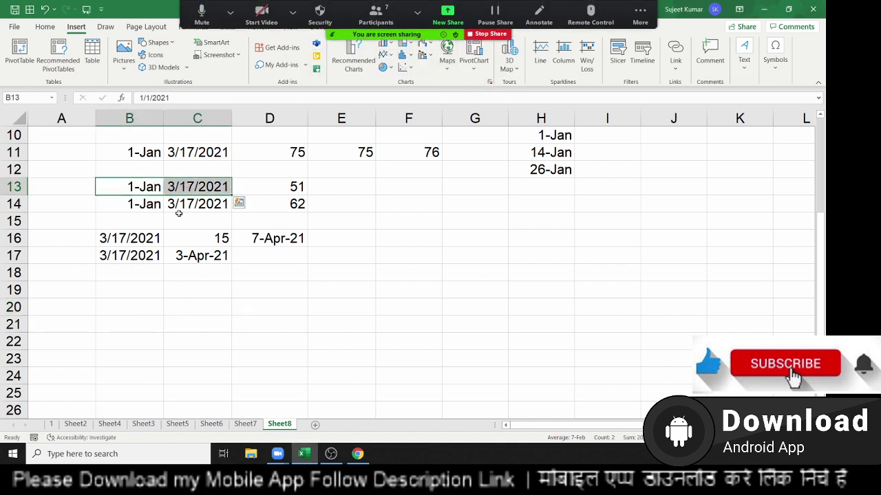
key(ctrl+c)
click(121, 307)
key(ctrl+v)
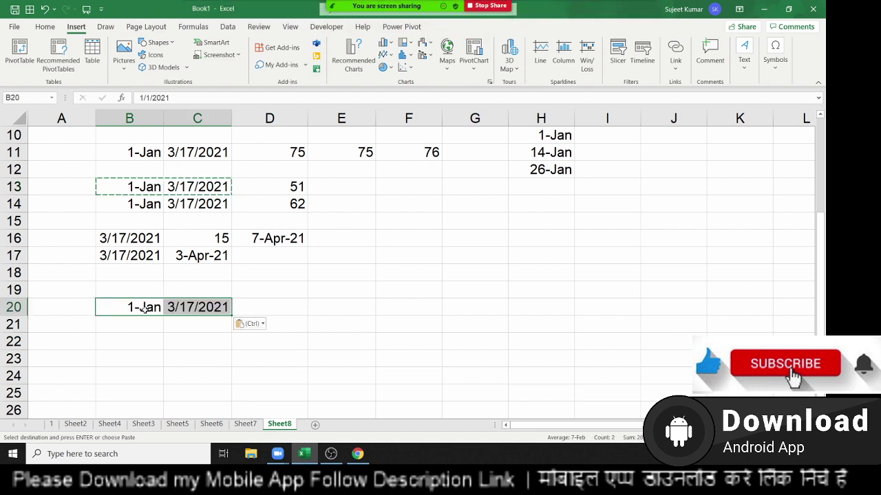
key(Escape)
click(279, 323)
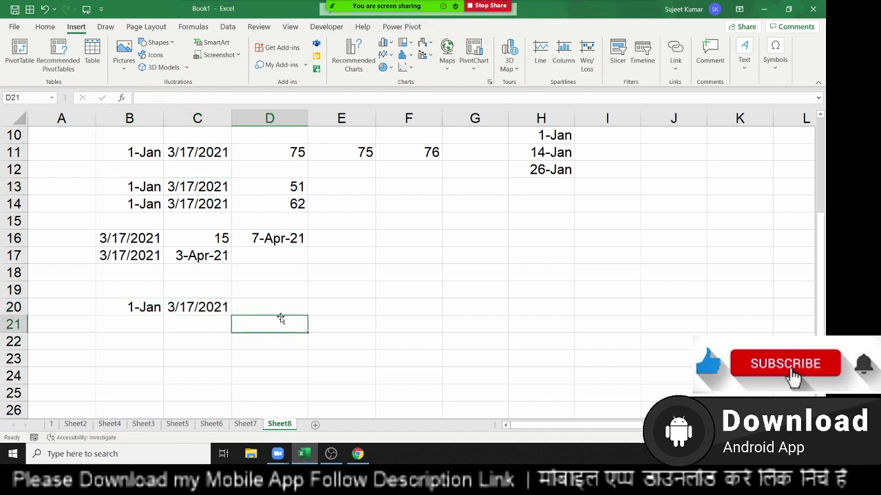
text(=dat)
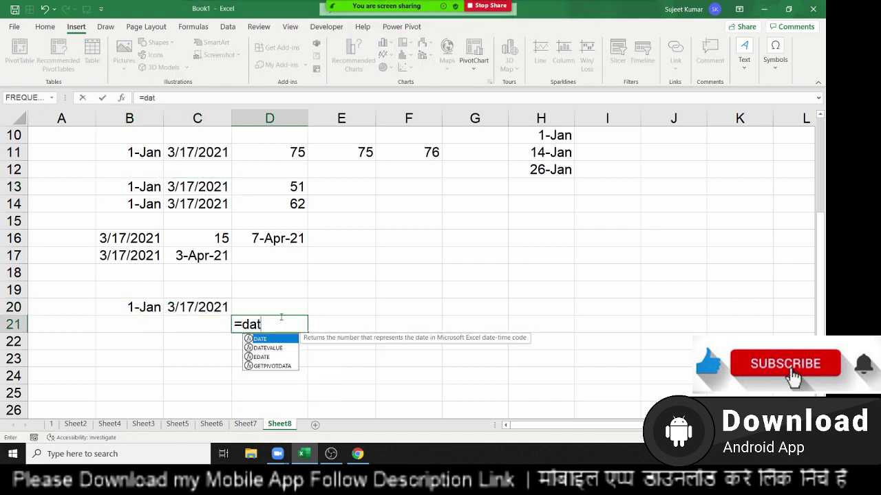
text(ed)
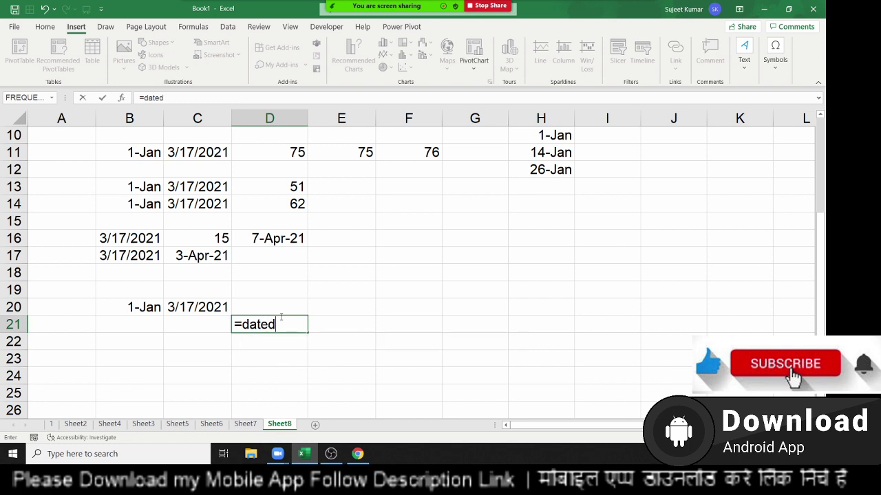
text(if()
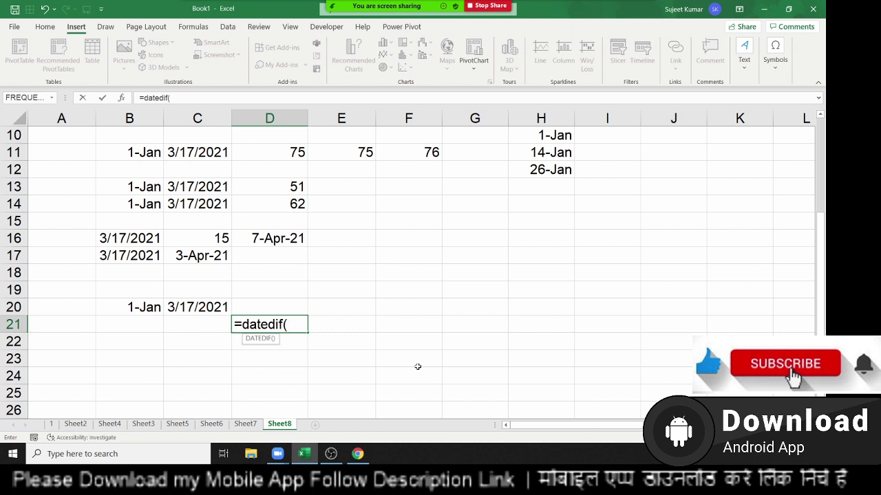
- Complete =DATEDIF(B20,C20,"m") in D21, returning 2 whole months
click(160, 315)
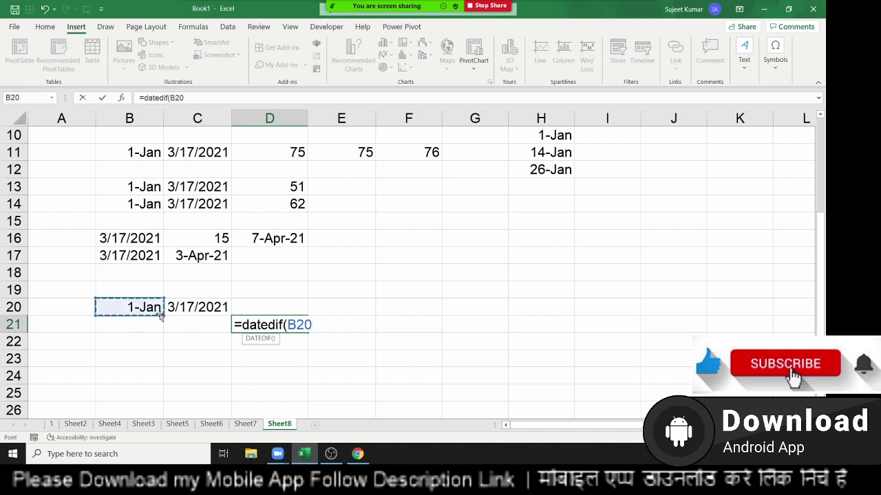
text(,)
click(207, 311)
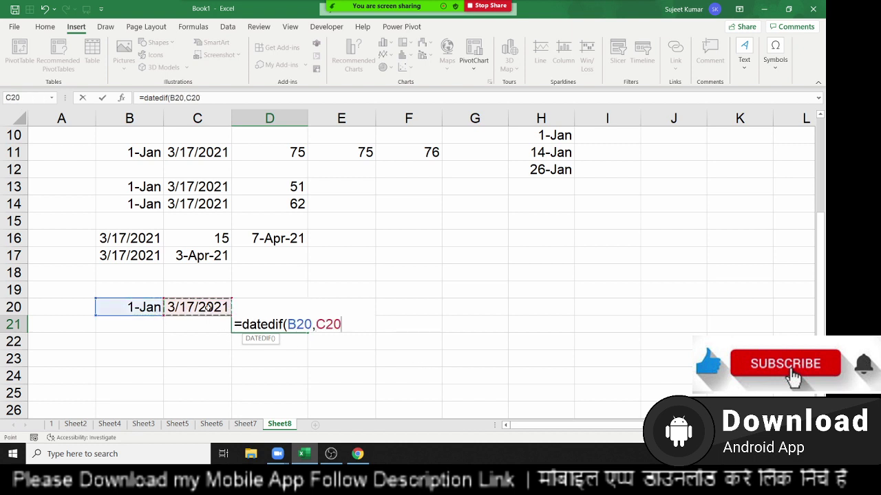
text(,"y)
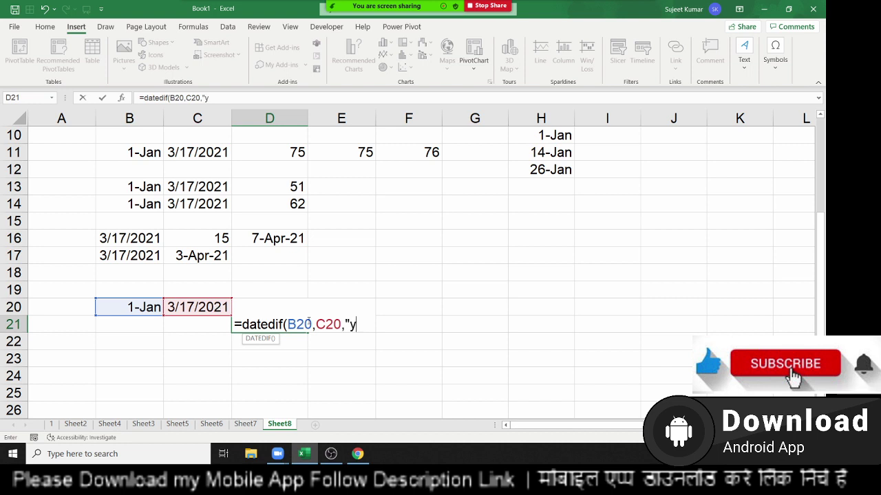
key(BackSpace)
text(m)
text(")
key(Return)
- Check the DATEDIF formula in D21, then move to B22 for a new date
click(308, 322)
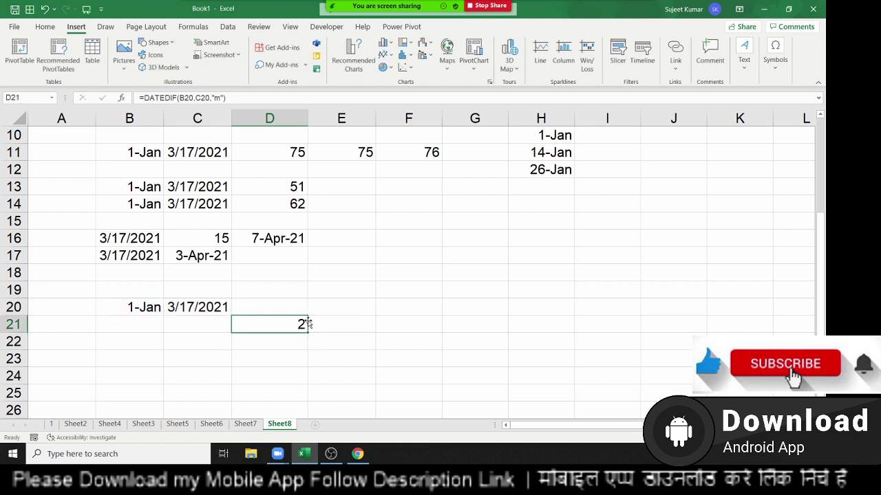
key(Down)
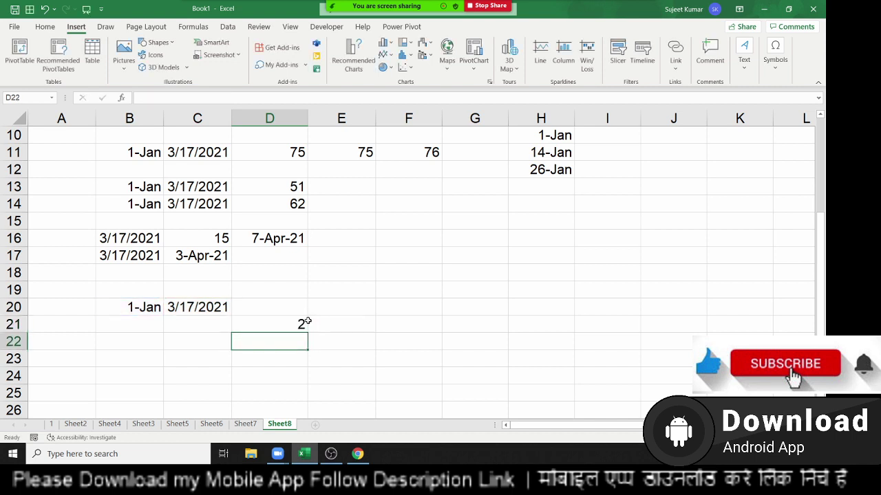
key(Left)
key(Left)
key(Left)
key(Down)
key(Right)
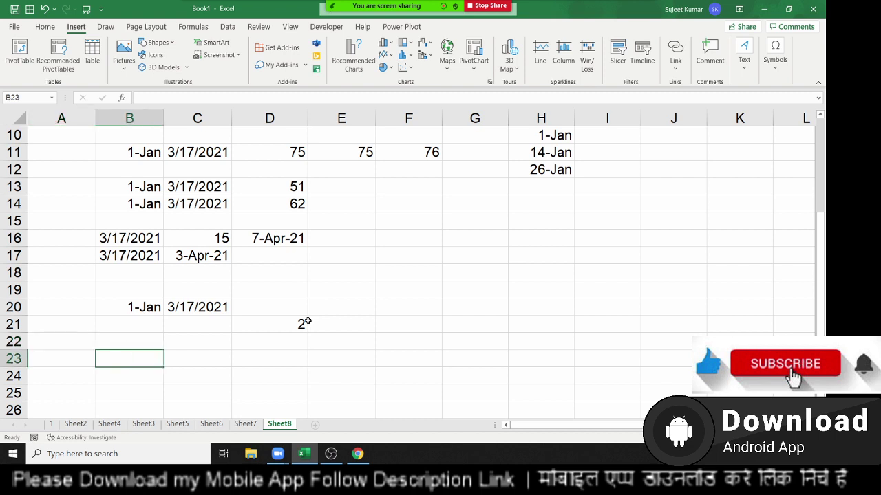
key(Up)
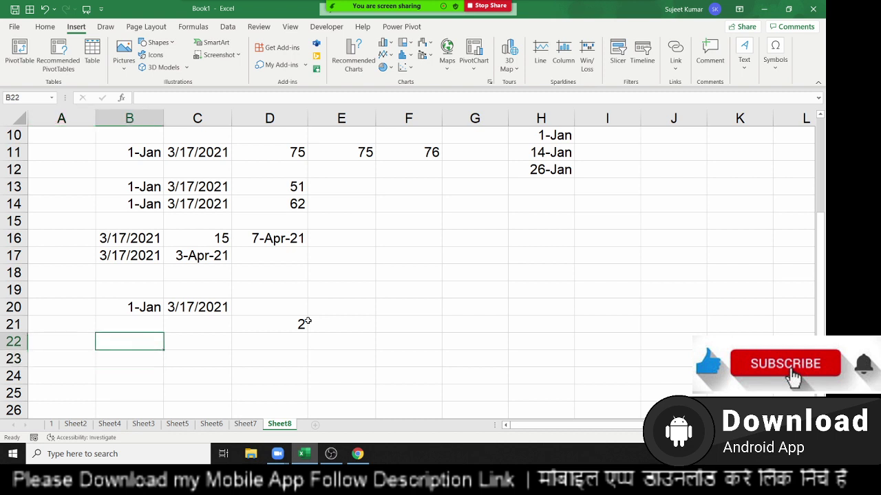
- Enter 7/10/1987 in B22 and today's date 3/17/2021 in C22
text(1)
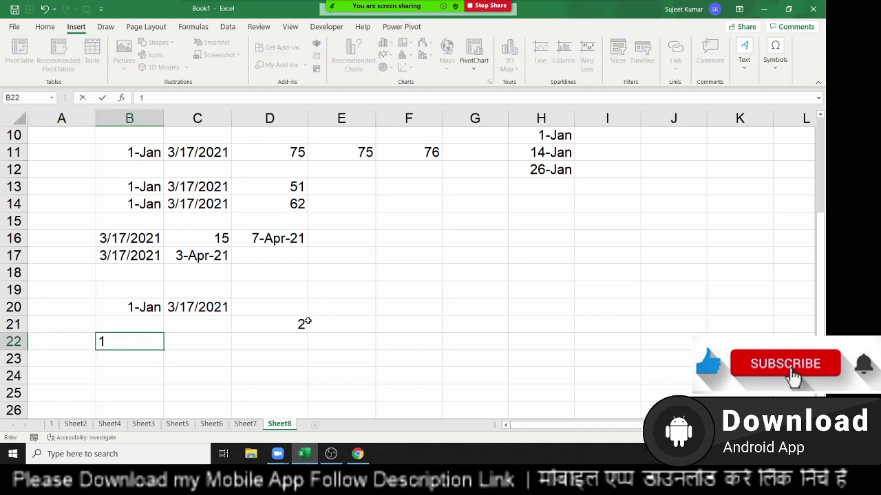
text(7)
text(/10)
text(/19)
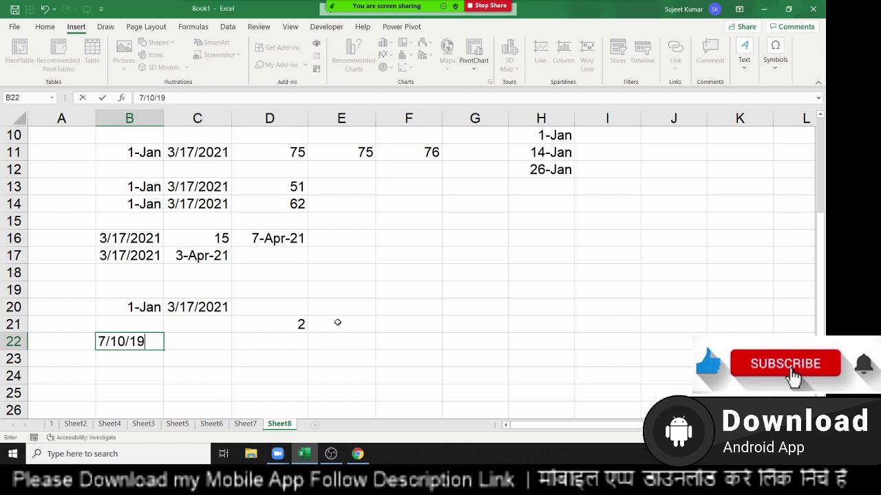
text(87)
key(ctrl+Return)
key(Return)
key(Up)
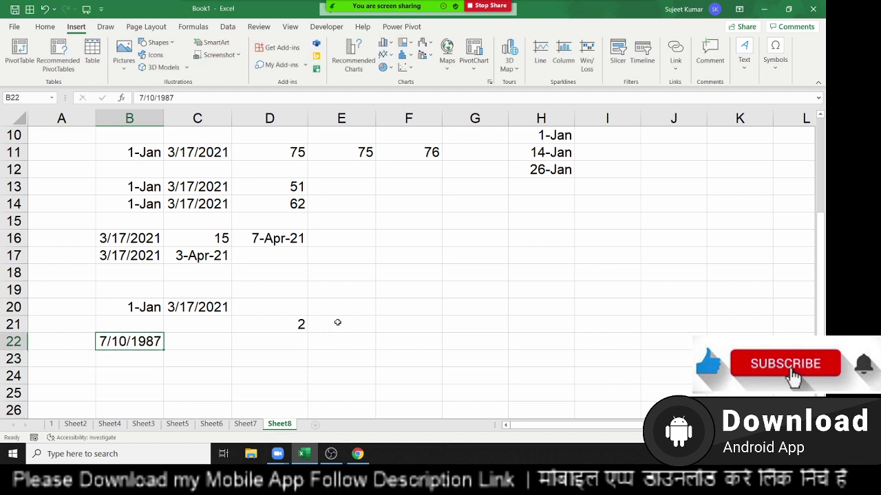
key(Right)
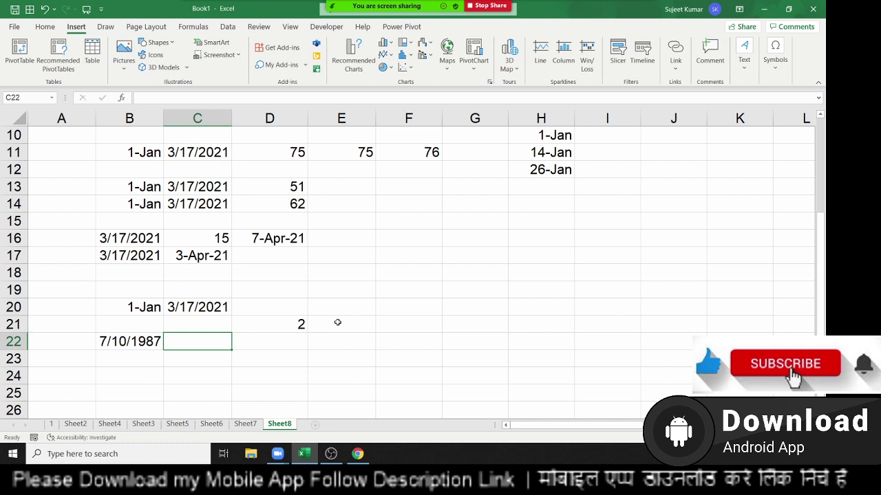
key(ctrl+semicolon)
key(Return)
- Add the headers Y, M and D in D23:F23
key(Right)
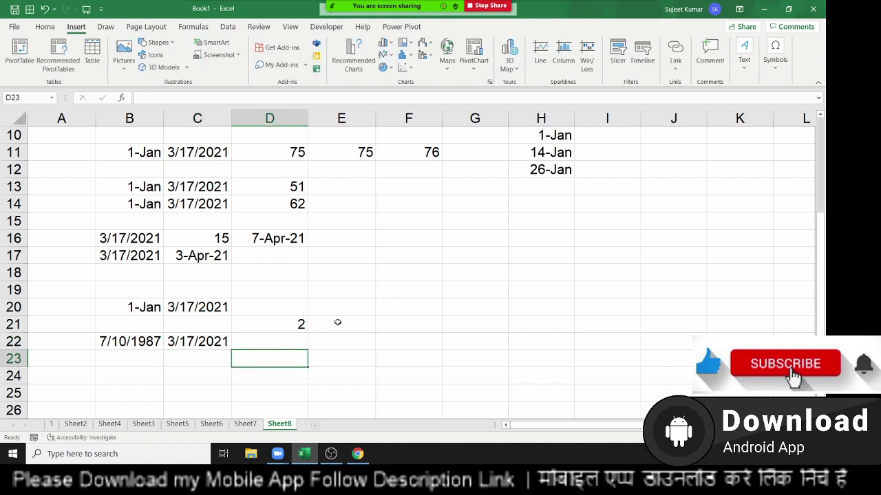
text(Y)
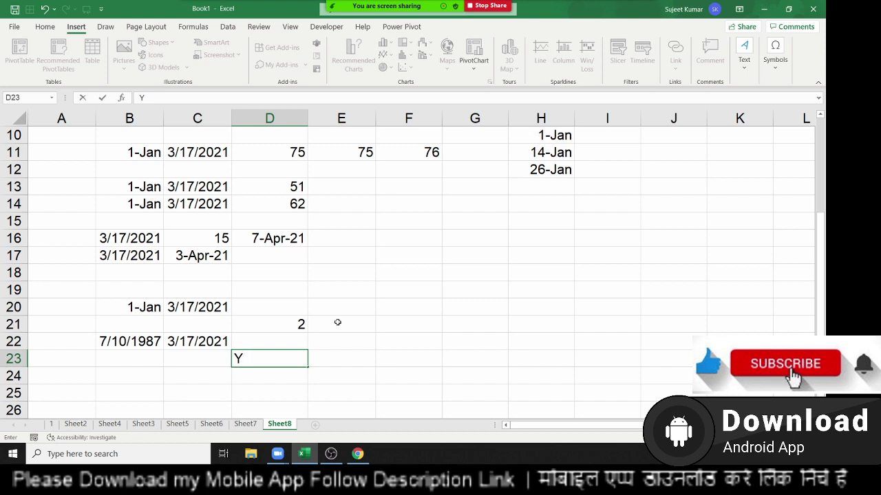
key(Right)
text(M)
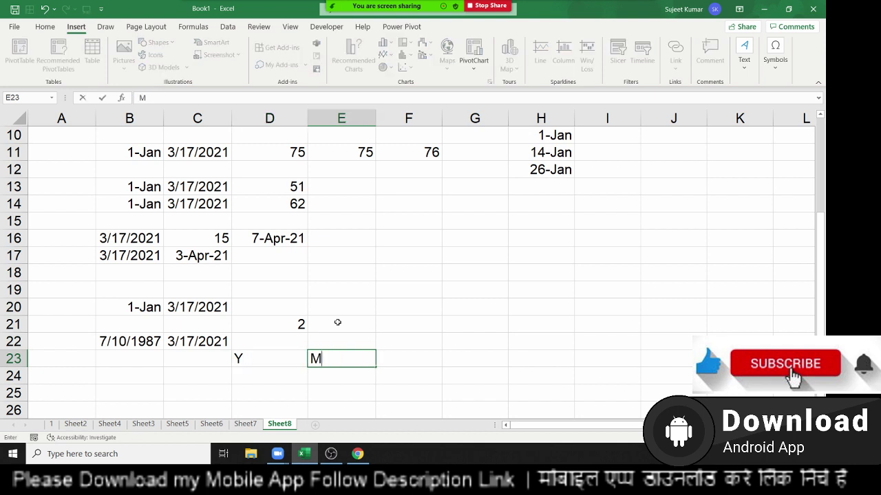
key(Right)
text(D)
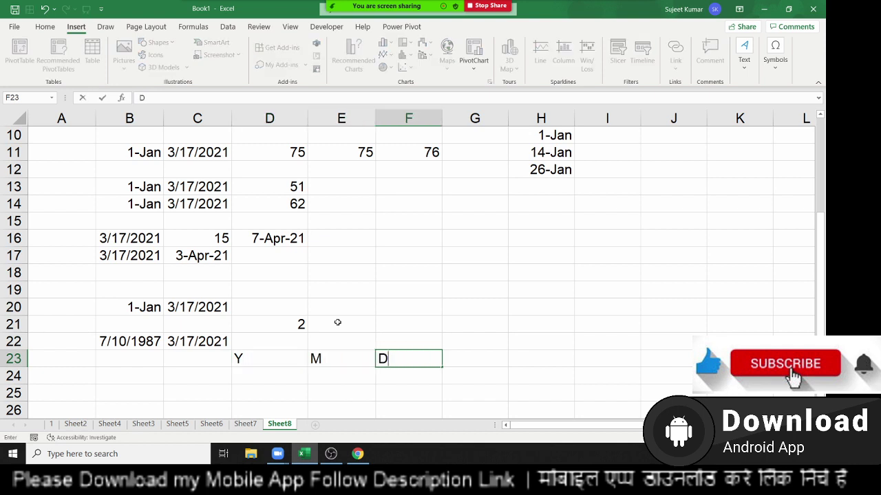
key(Return)
scroll(289, 364, down, 2)
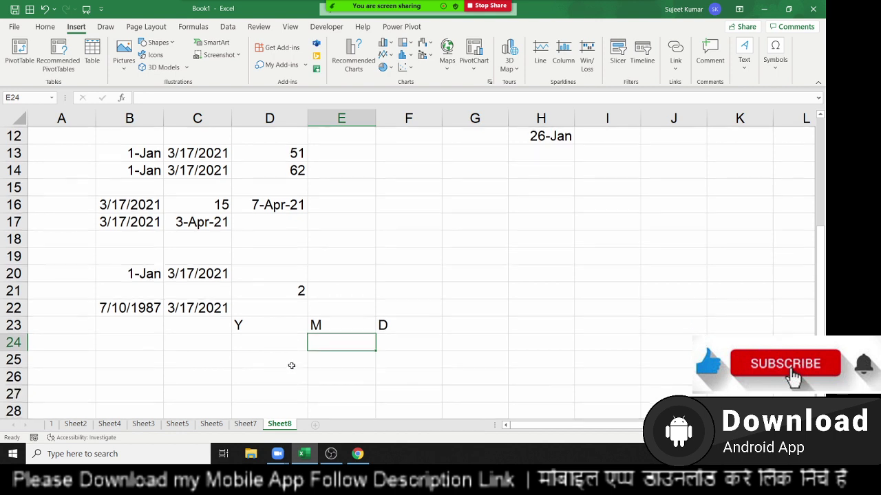
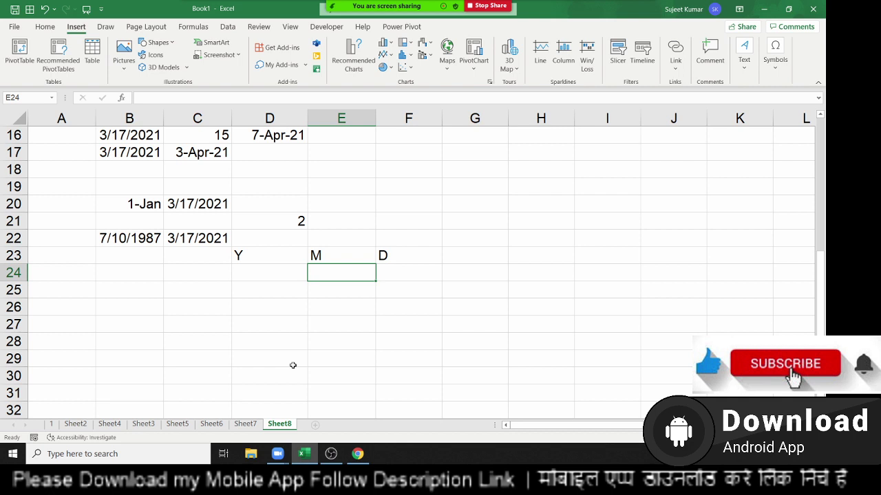
- Enter =DATEDIF(B22,C22,"y") in D24 to get 33 whole years
key(Left)
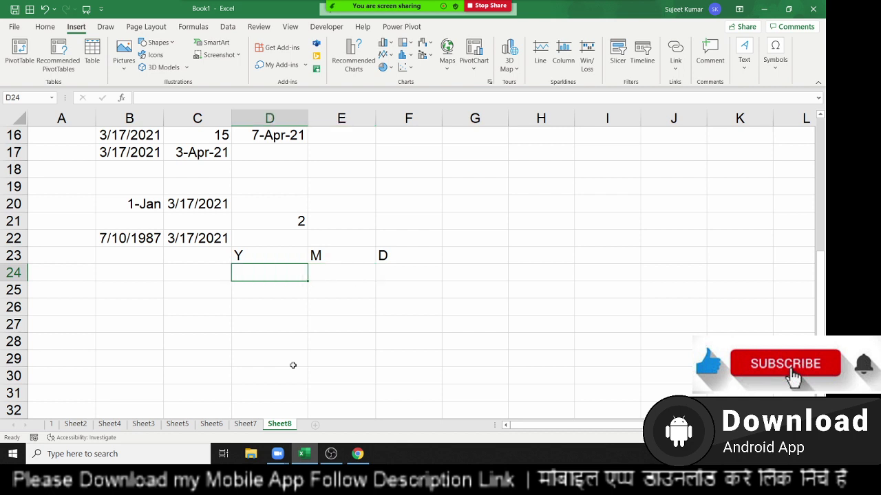
text(=dated)
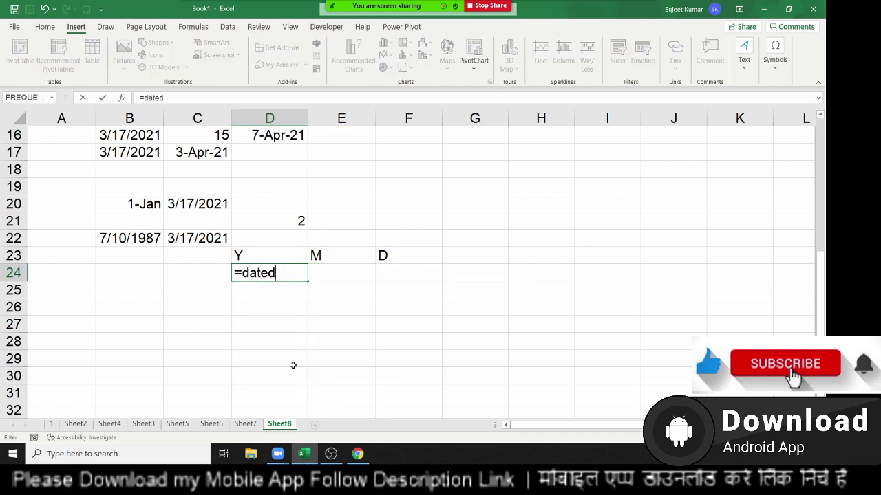
text(if()
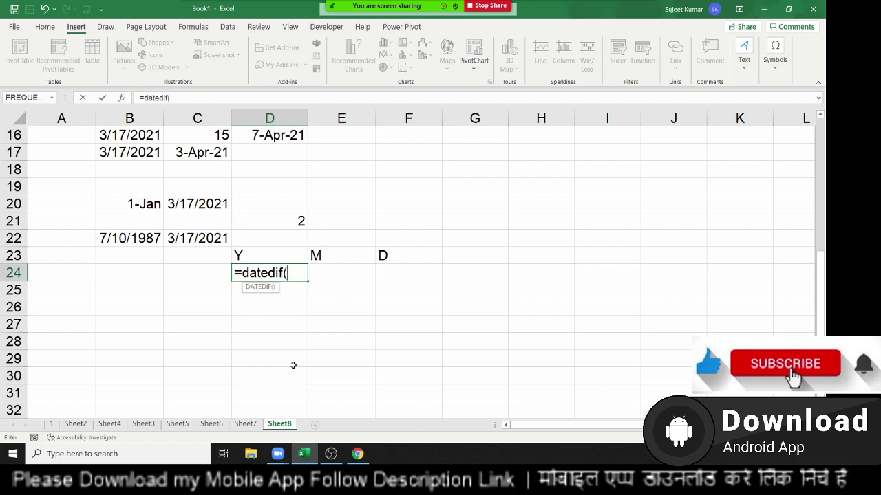
click(131, 238)
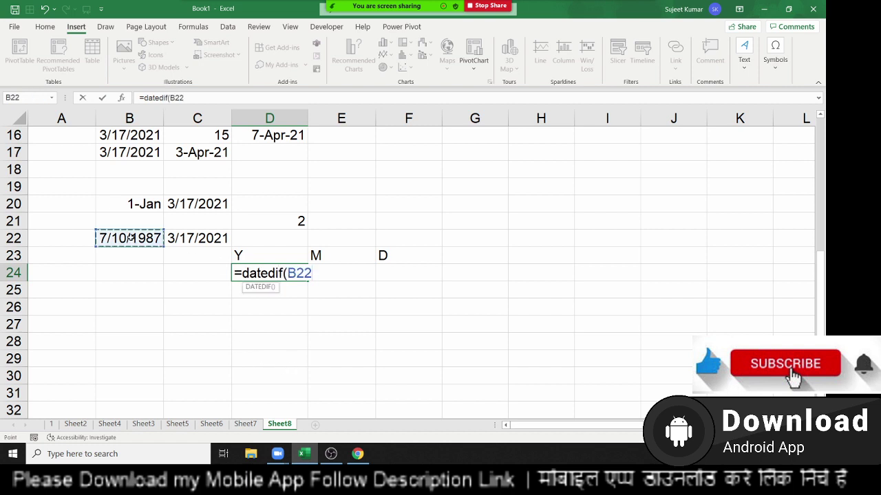
text(,)
click(210, 245)
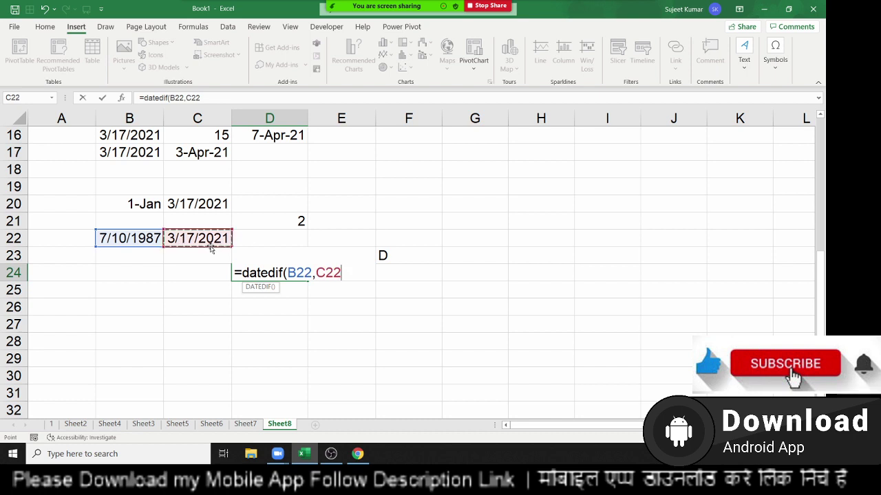
text(,"y)
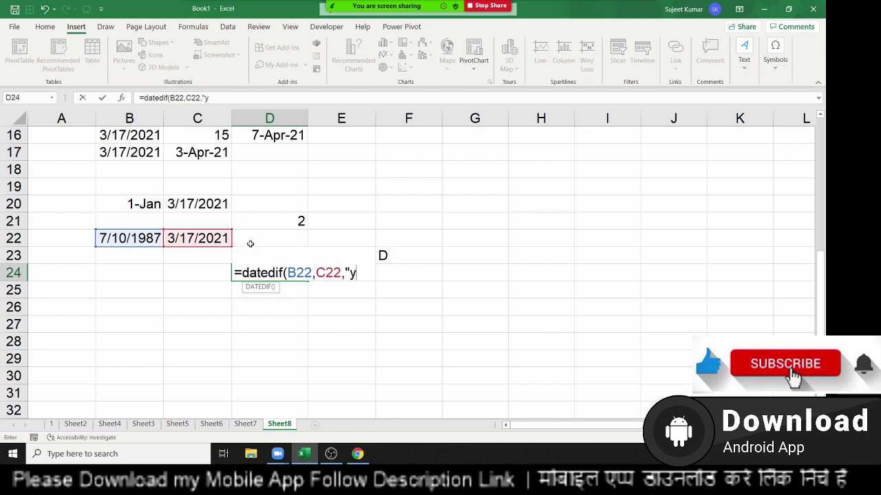
text("))
key(Return)
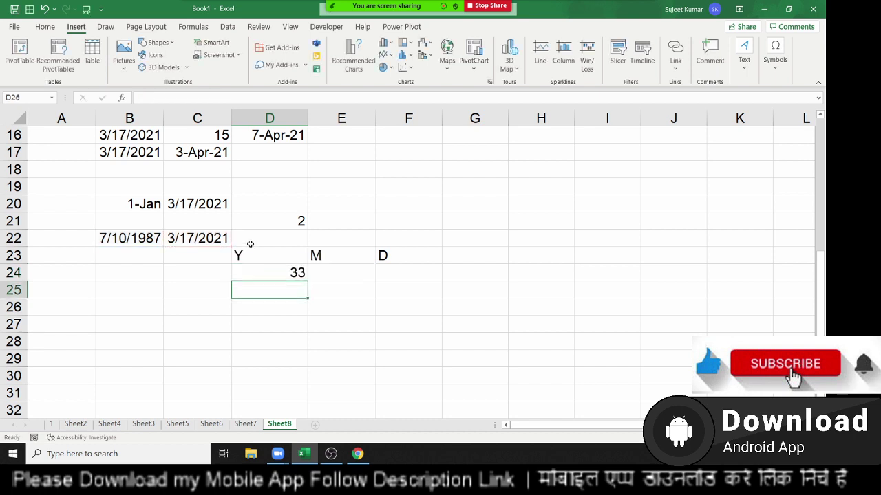
key(Up)
- Enter =DATEDIF(B22,C22,"m") in E24 under the M label
key(Right)
text(=)
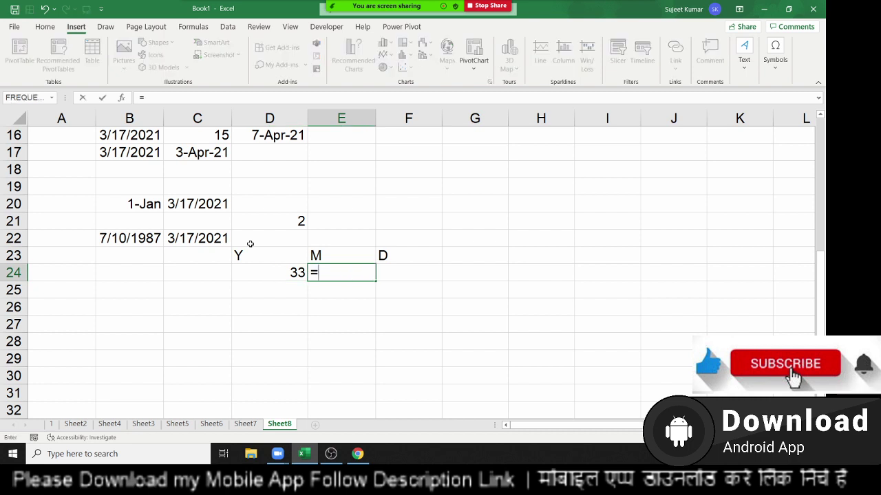
text(datedi)
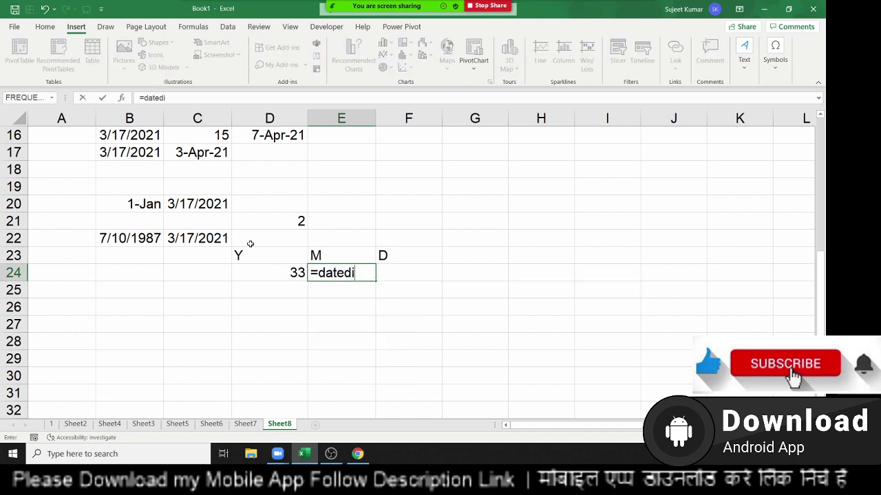
text(f()
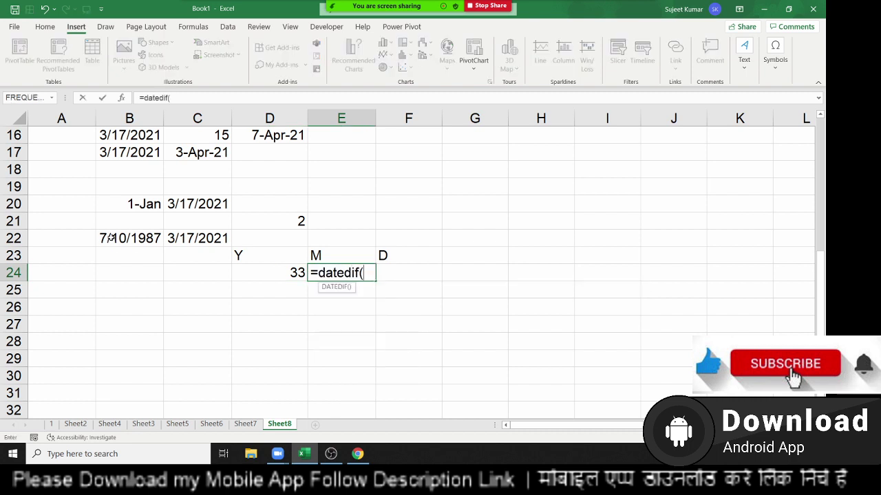
click(112, 238)
text(,)
click(215, 237)
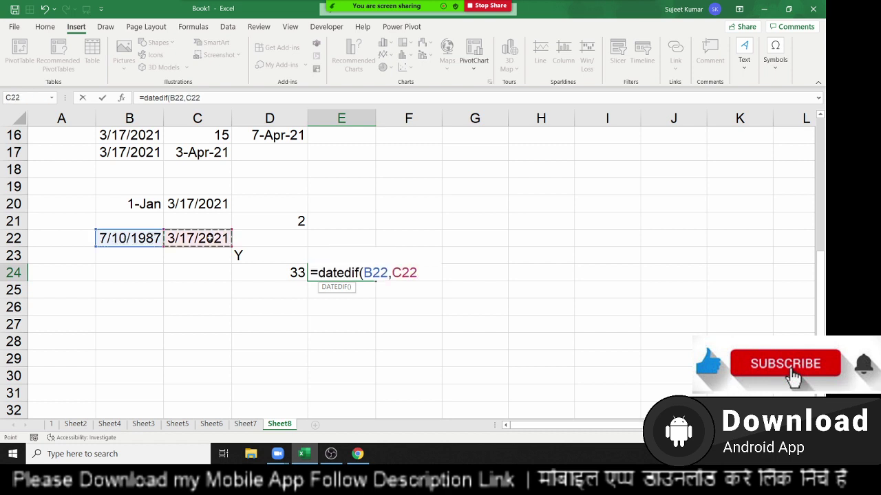
text(,"m)
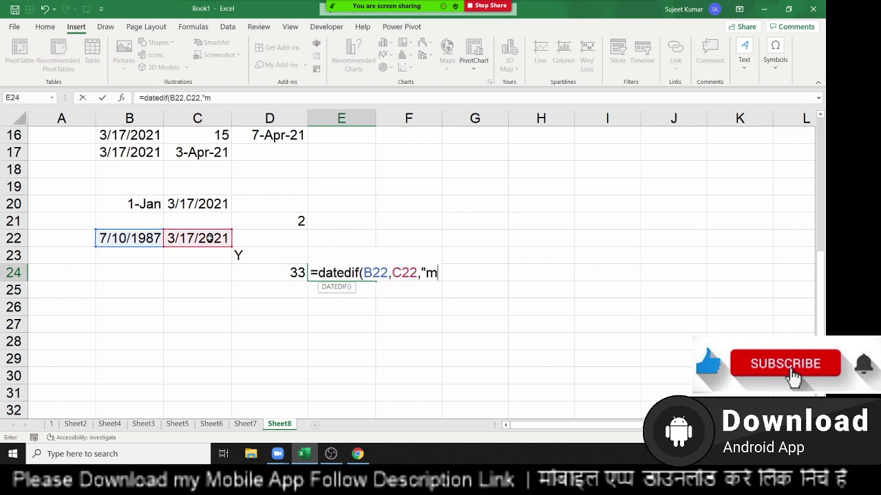
text(")
key(Return)
key(Up)
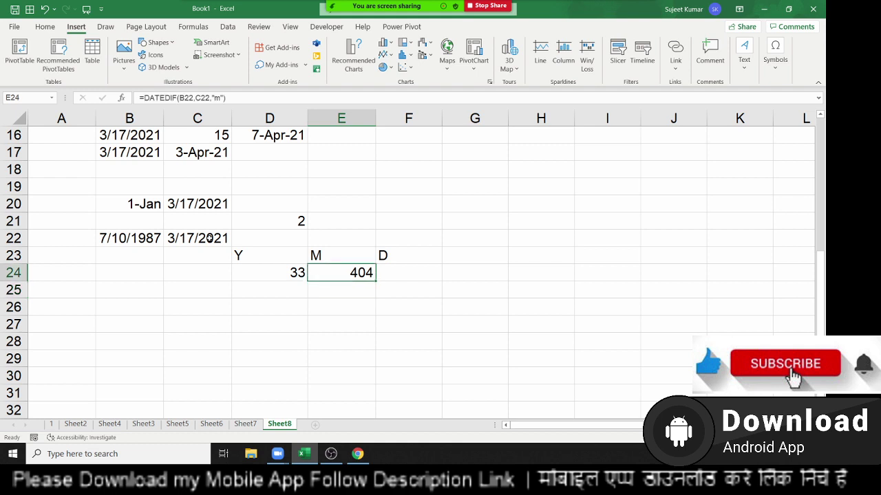
- Change the E24 unit from "m" to "ym" so it shows 8 remaining months
key(F2)
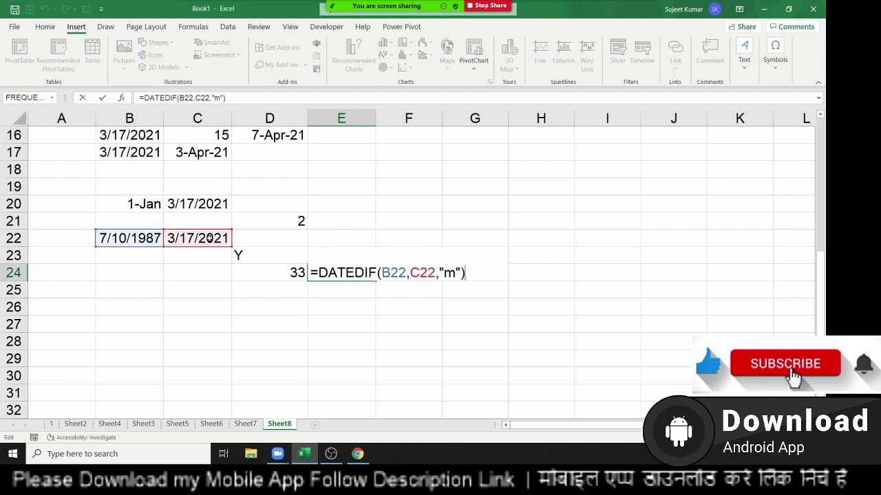
key(Left)
key(Left)
key(Left)
text(y)
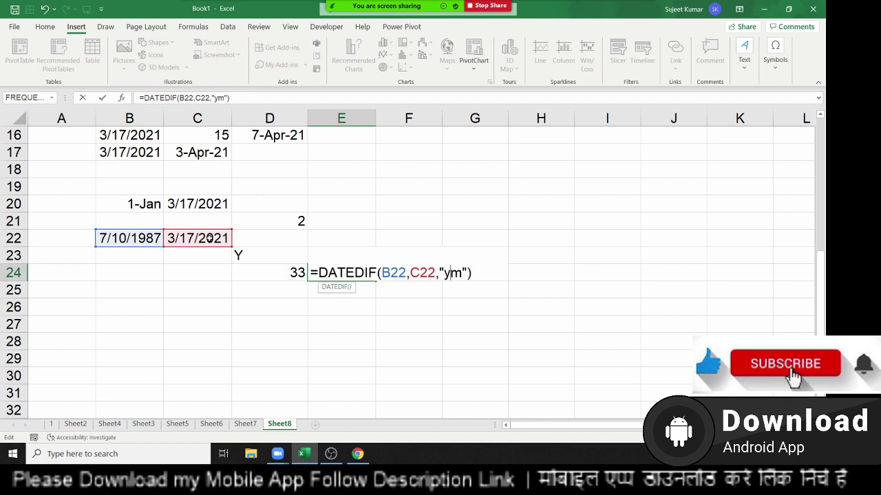
key(Return)
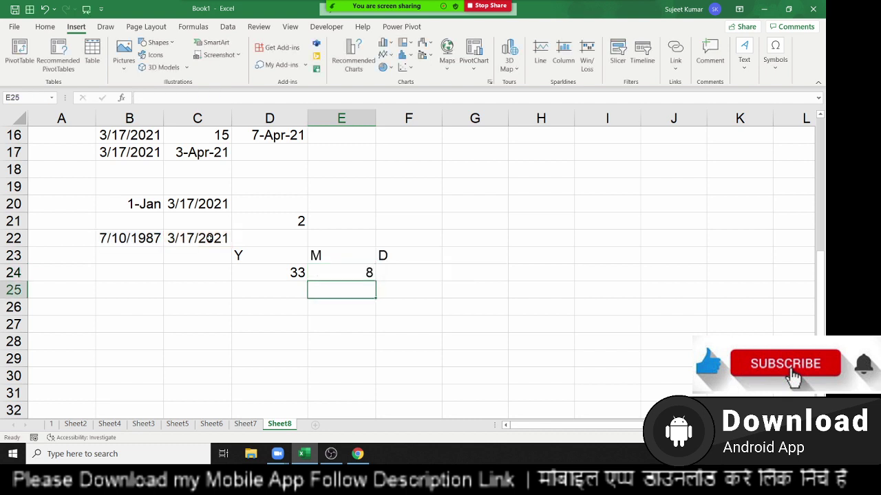
key(Up)
- Enter =DATEDIF(B22,C22,"md") in F24, showing 7 remaining days
key(Right)
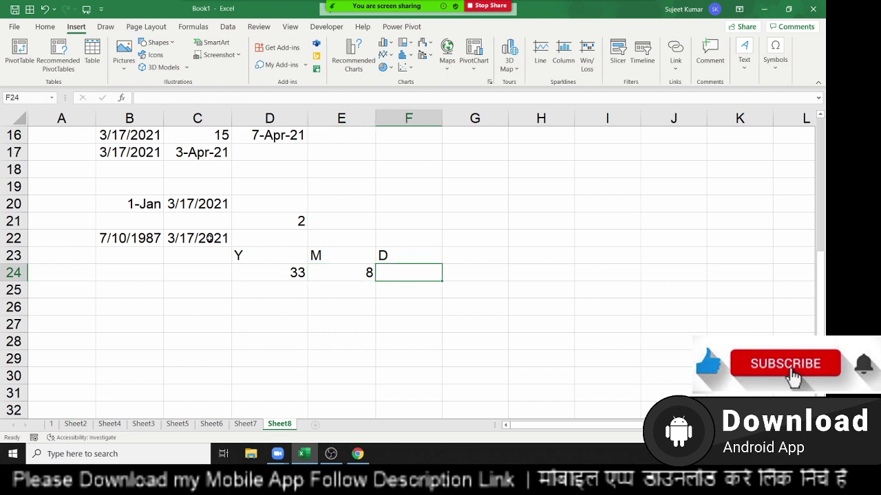
text(=date)
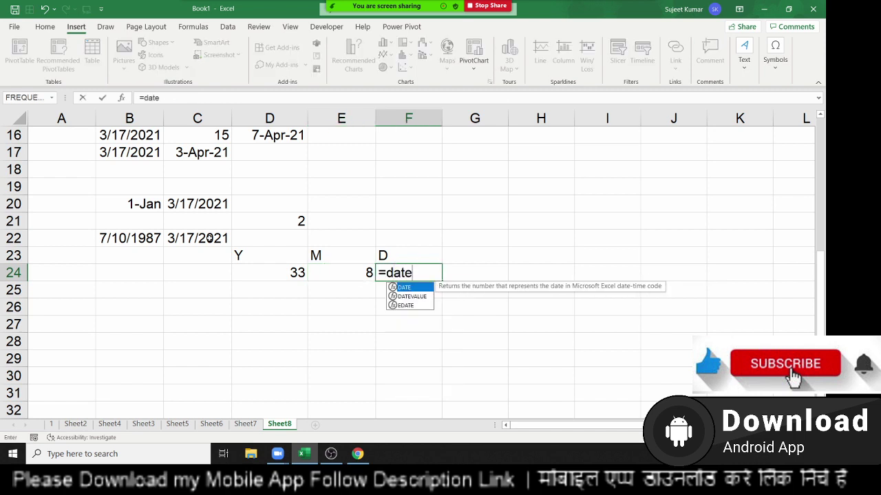
text(dif()
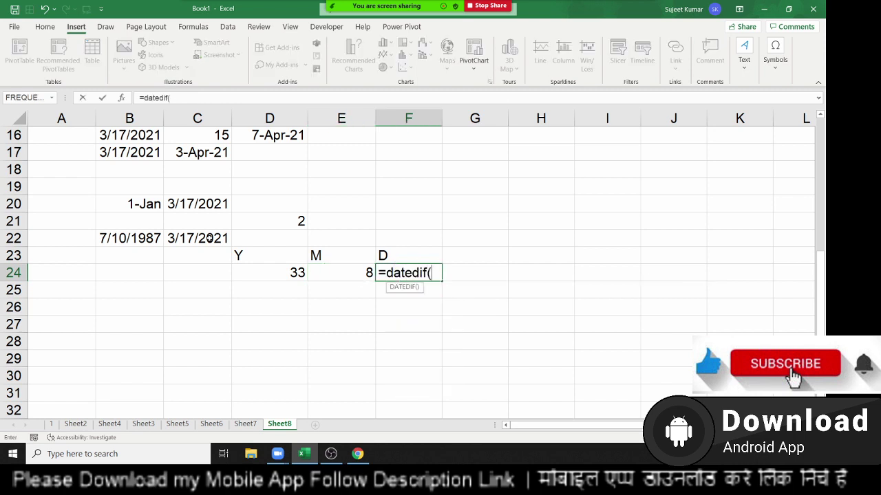
click(144, 238)
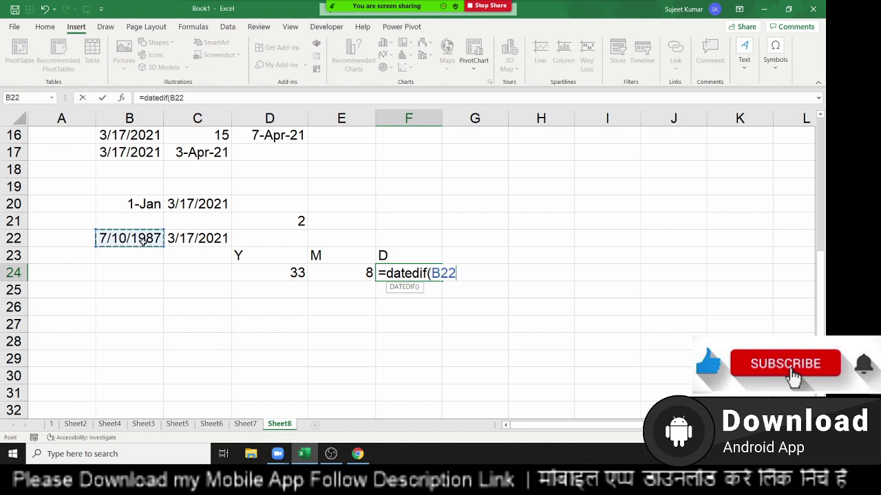
text(,)
click(192, 238)
text(,)
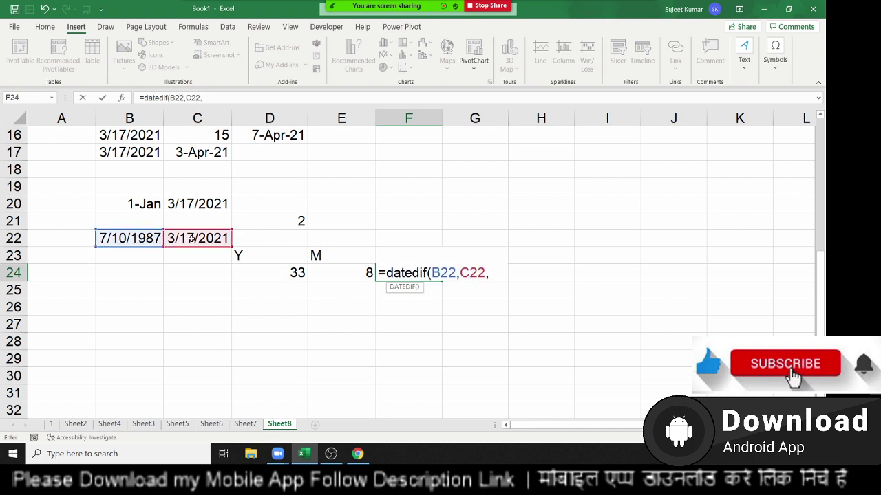
text("m)
text(d")
text())
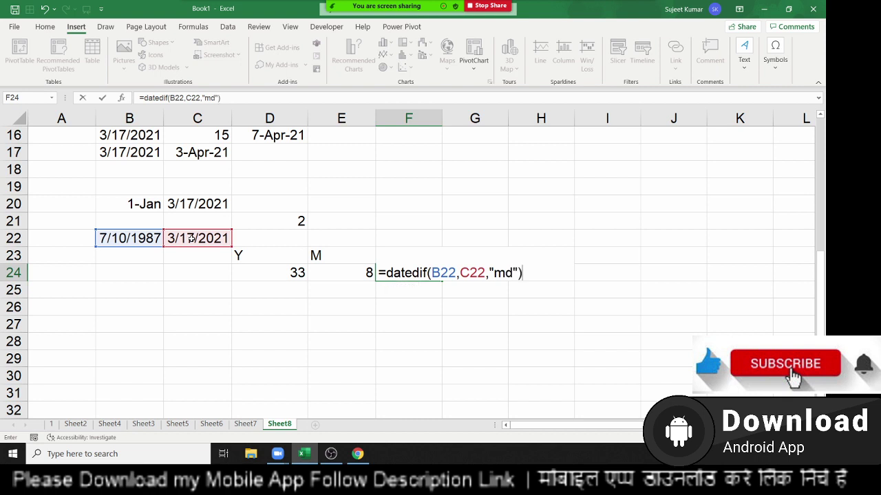
key(Return)
key(Up)
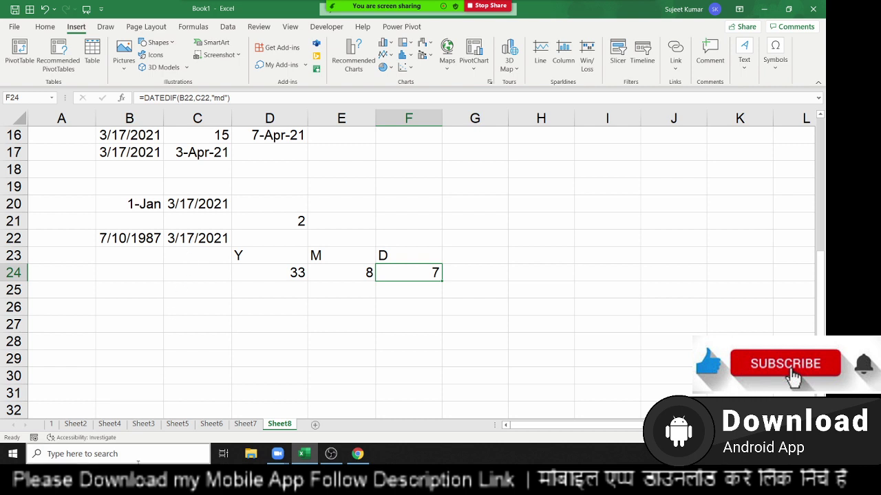
- Enter 1/1 in B26 and today's date, 3/17/2021, in C26
drag(127, 236, 415, 271)
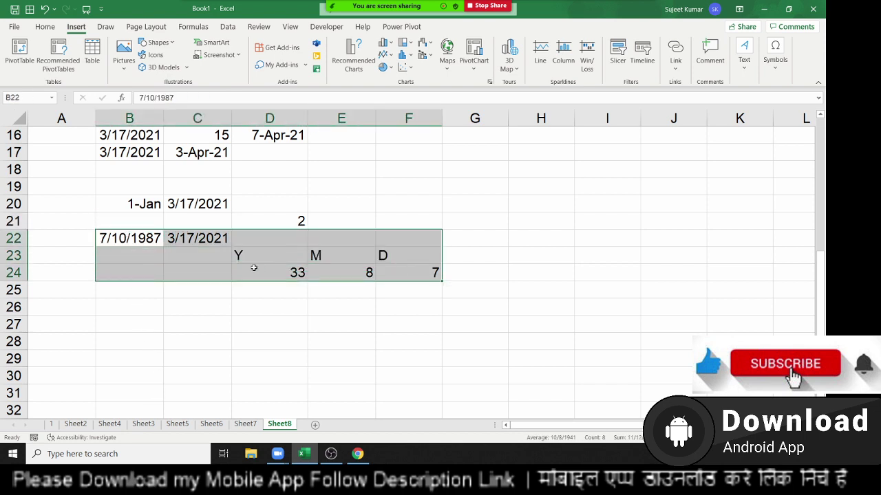
scroll(251, 267, down, 1)
click(132, 255)
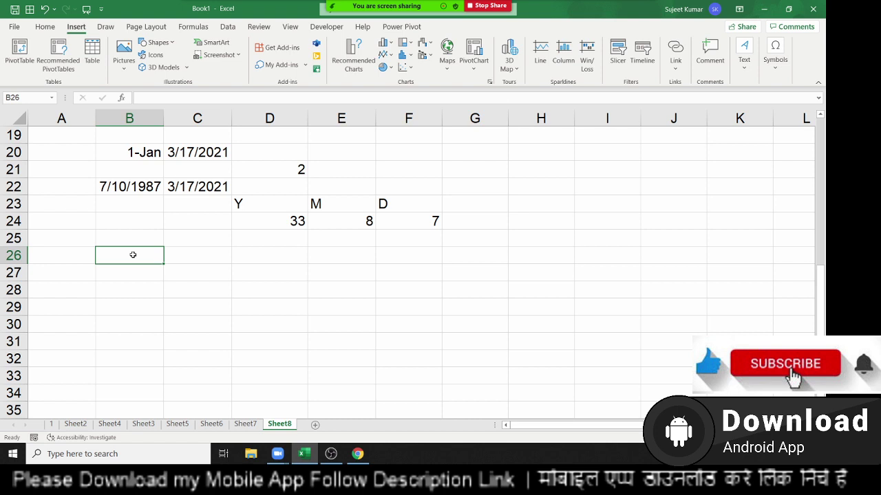
text(1/1)
key(Tab)
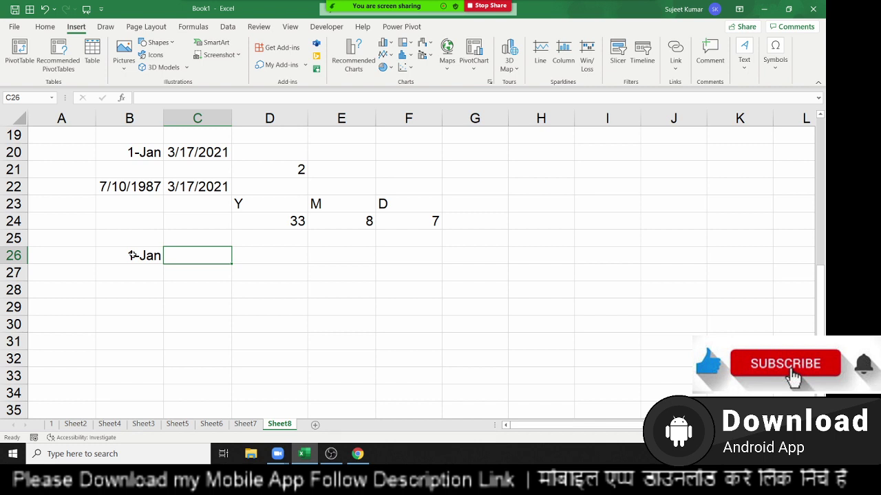
key(ctrl+semicolon)
key(Return)
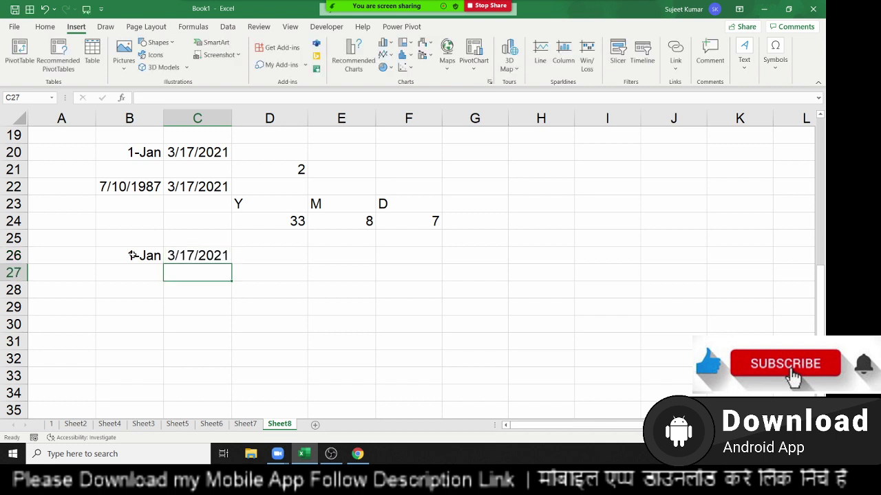
- Type the note Y=5L in D25
key(Up)
key(Up)
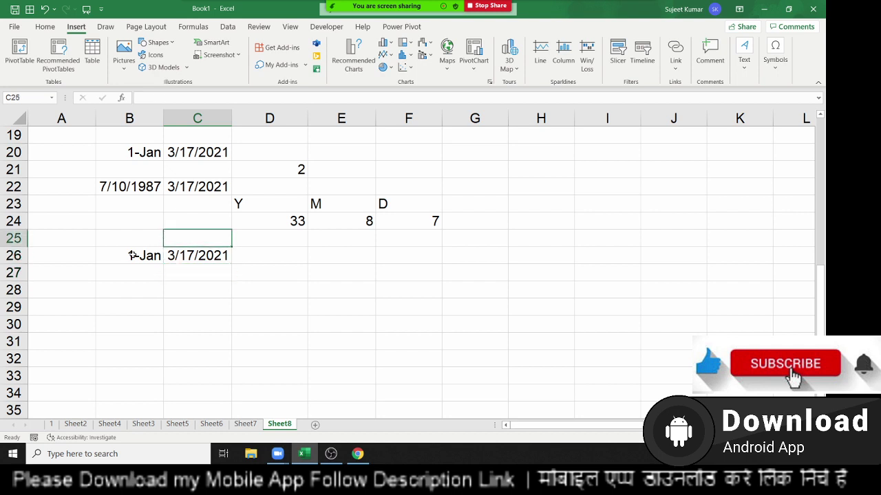
key(Right)
text(Y)
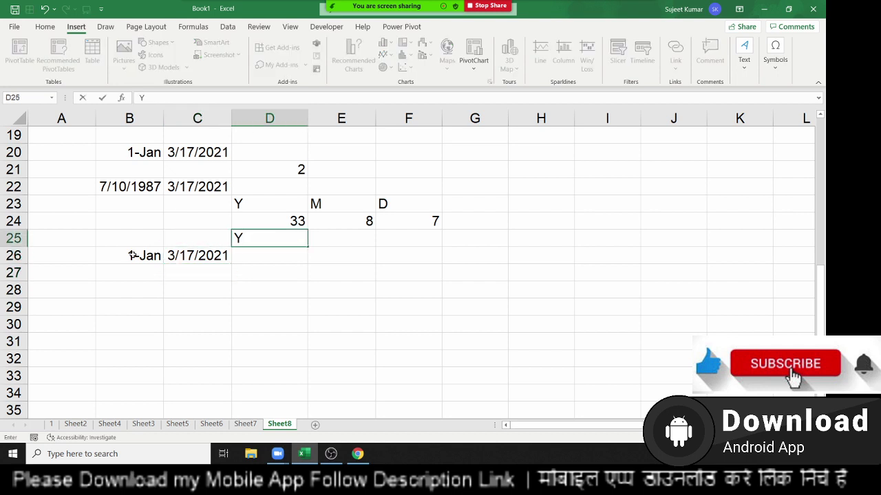
text(=5)
text(L)
key(Return)
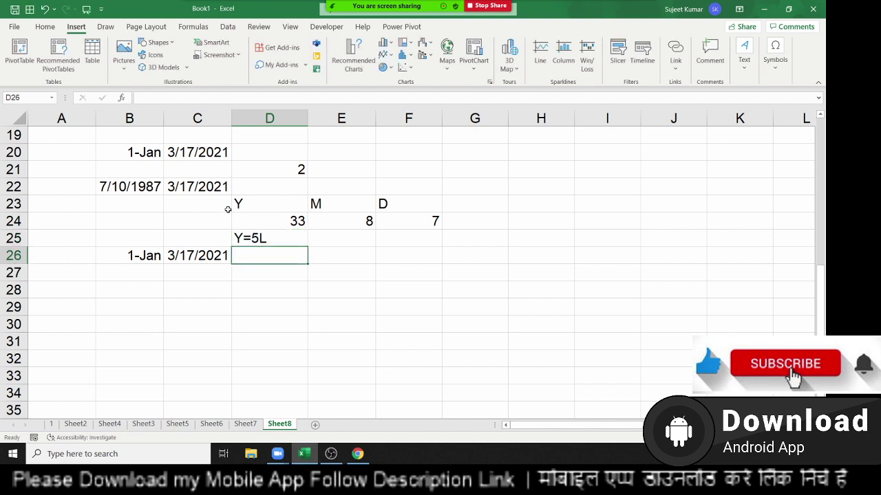
- Enter =YEARFRAC(B26,C26) in D26, giving 0.2111111
text(=)
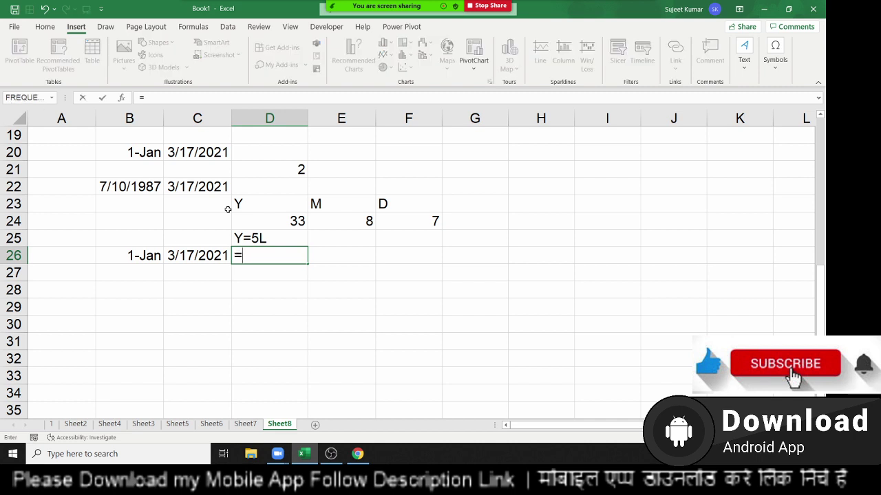
text(te)
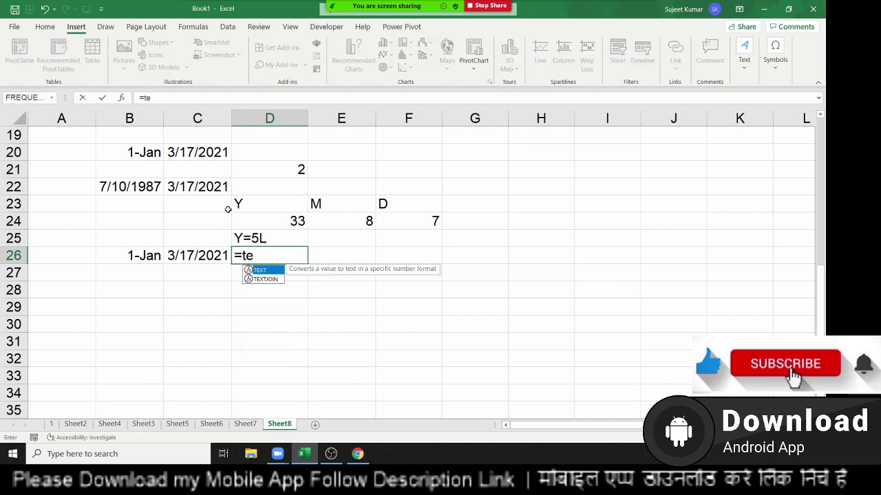
key(BackSpace)
key(BackSpace)
text(y)
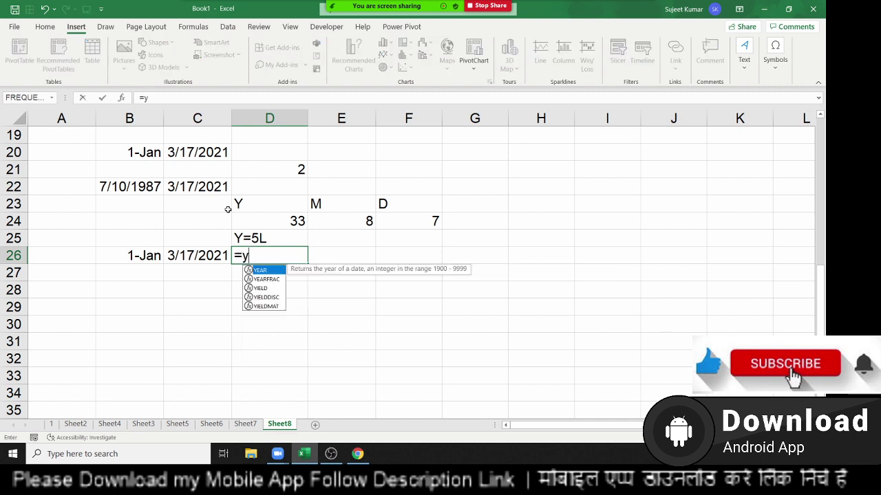
key(Down)
key(Tab)
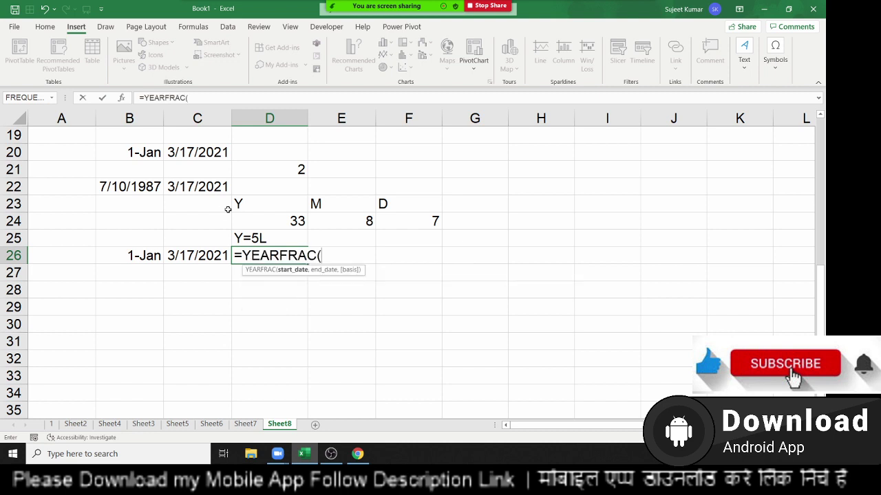
click(148, 254)
text(,)
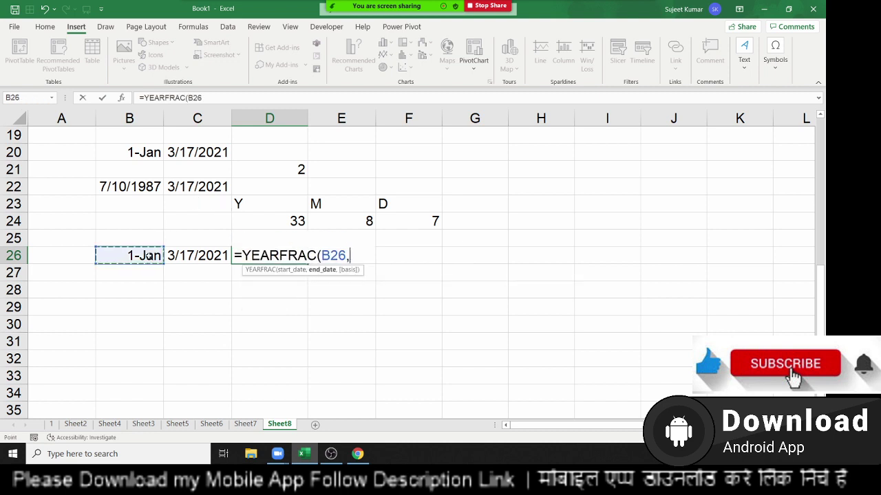
click(198, 256)
text(,)
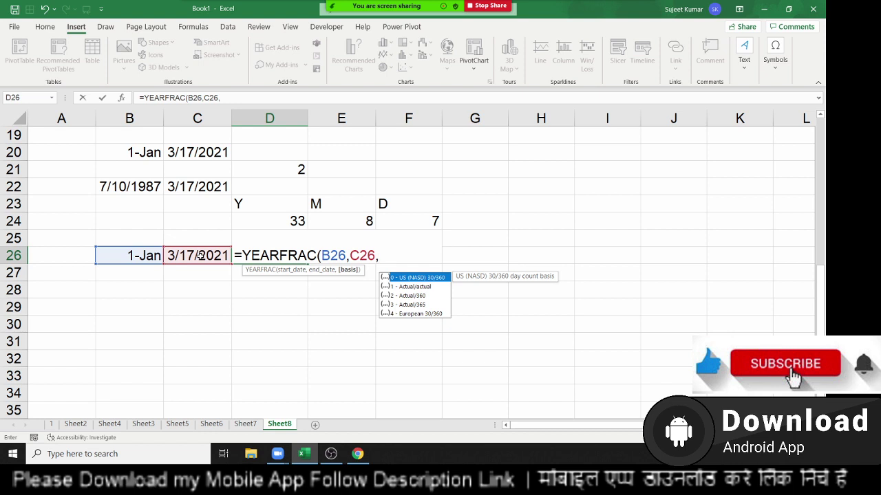
key(BackSpace)
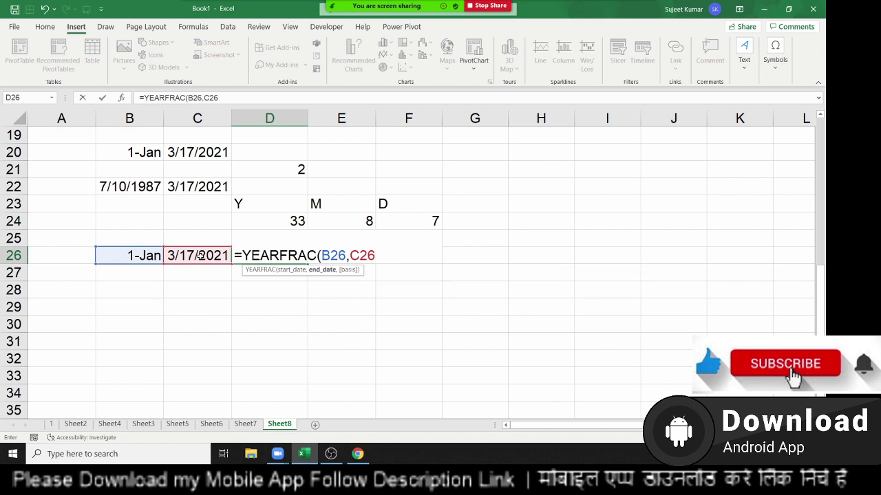
key(Return)
key(Up)
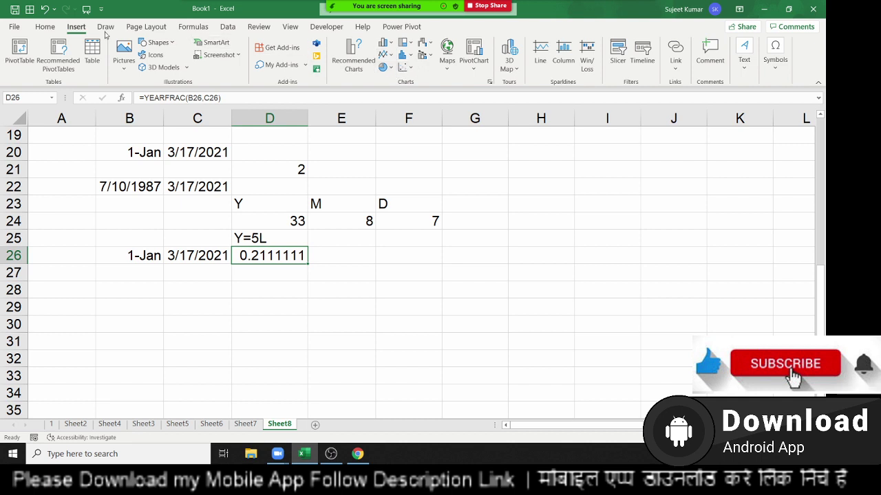
- Apply Percent Style with two decimals to D26 so it reads 21.11%
click(45, 27)
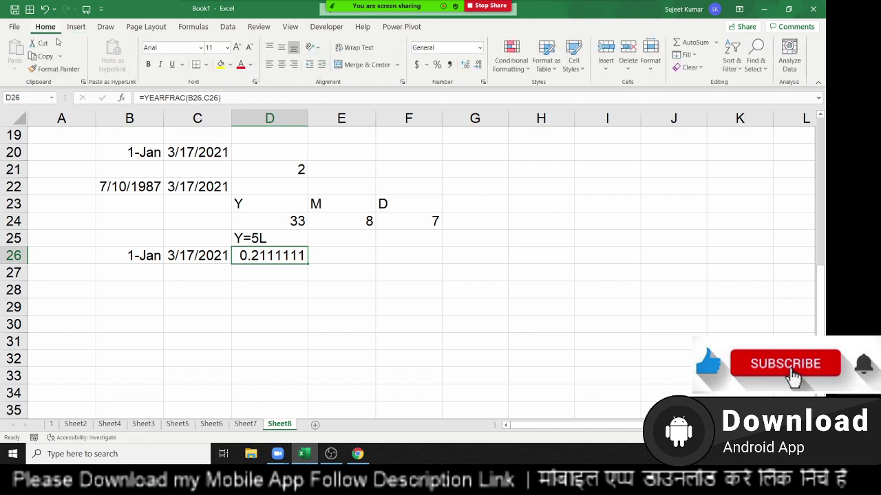
click(438, 66)
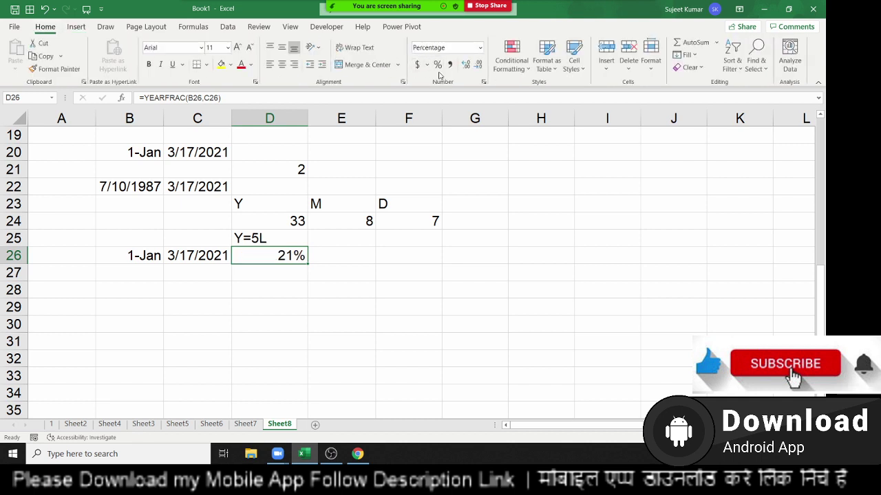
click(465, 66)
click(464, 66)
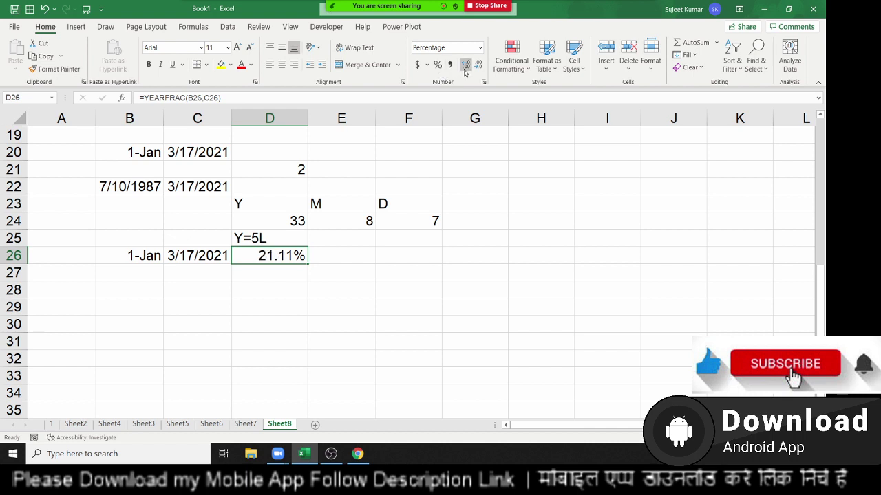
click(170, 256)
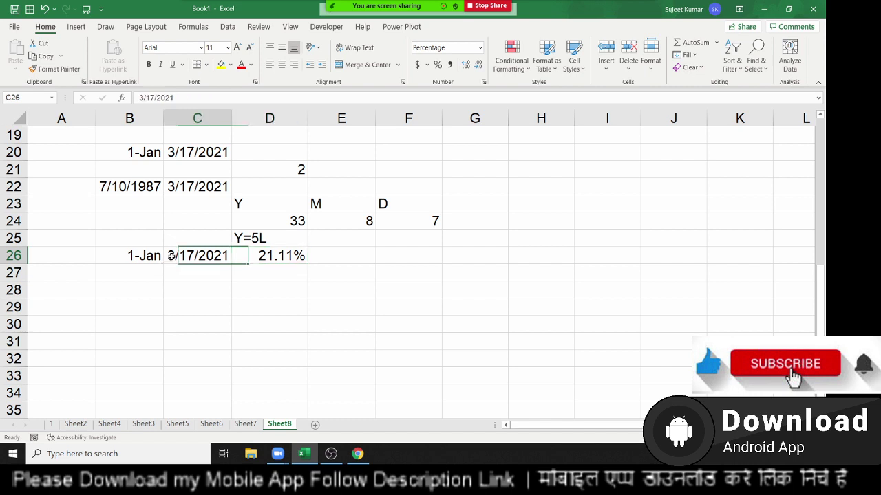
drag(171, 256, 256, 257)
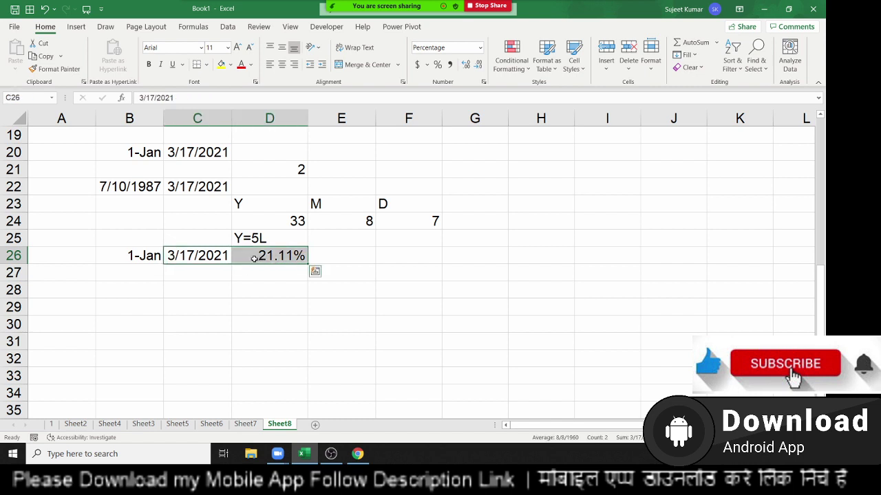
click(128, 295)
scroll(126, 295, down, 1)
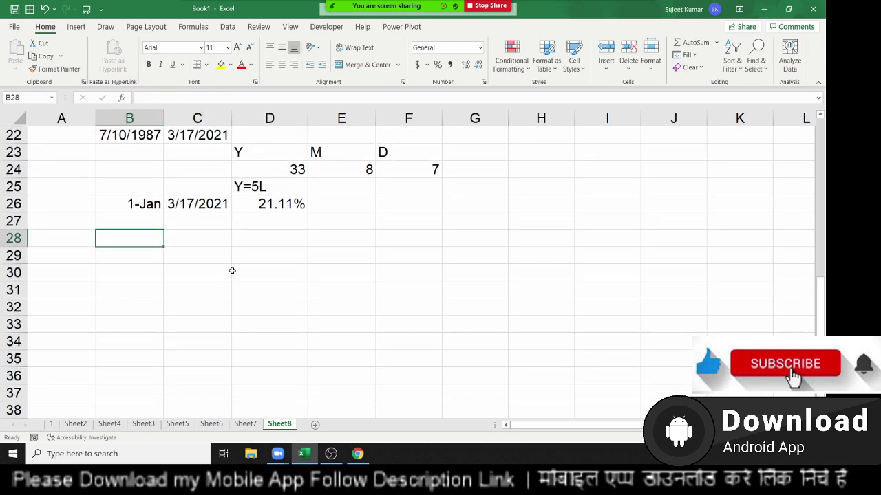
- Enter 10:20:30 in A28 and =HOUR(A28) in B28, showing 10
key(Left)
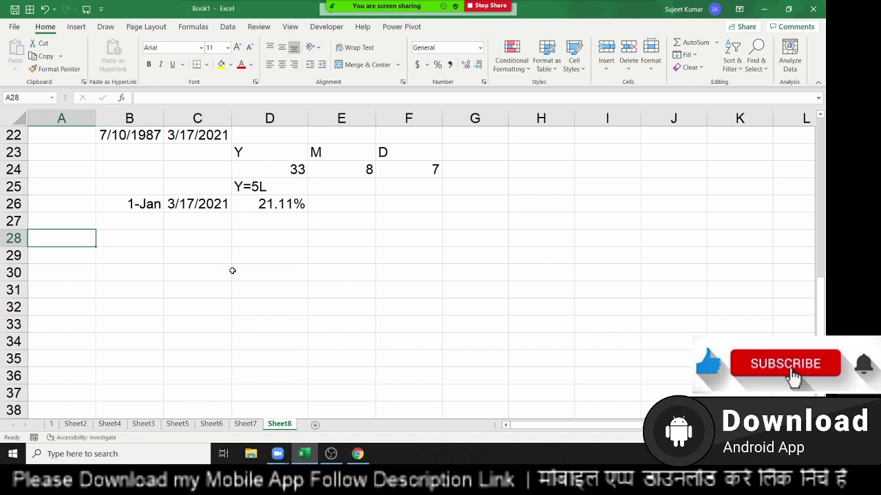
text(10)
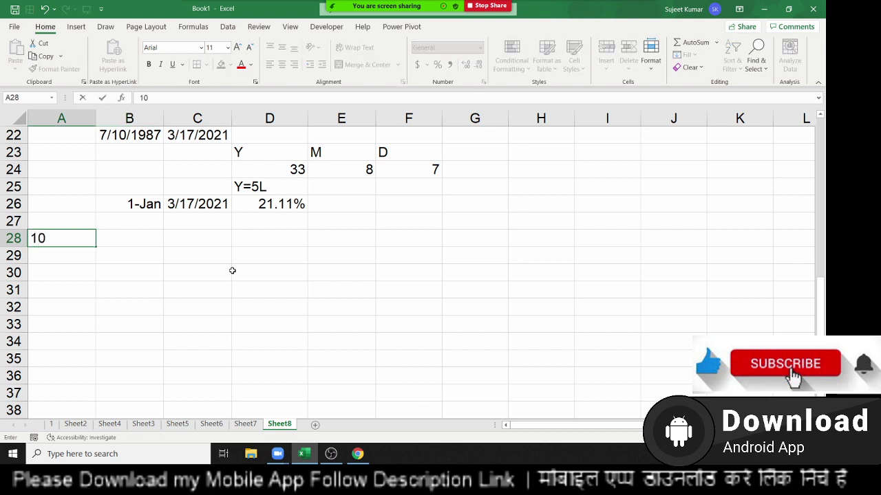
text(:20:)
text(30)
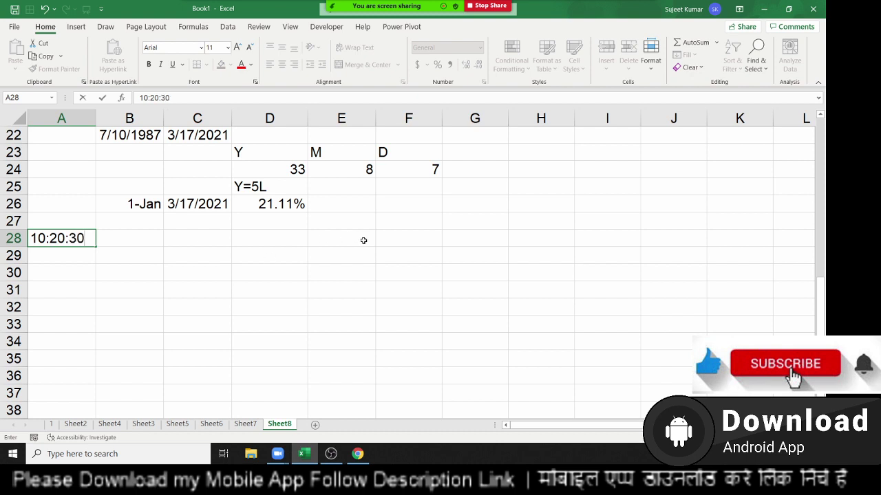
key(Tab)
text(=)
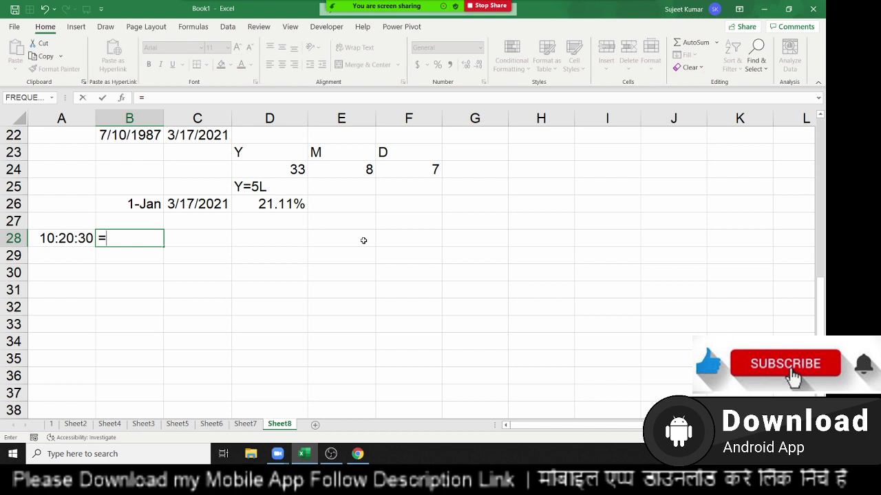
text(ho)
key(Tab)
key(Left)
key(ctrl+Return)
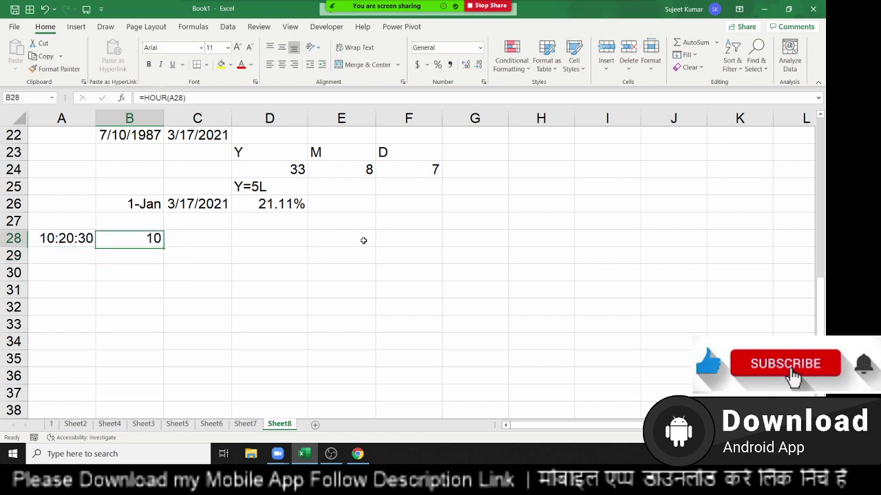
key(Tab)
- Add =MINUTE(A28) in C28 and =SECOND(A28) in D28, giving 20 and 30
text(=min)
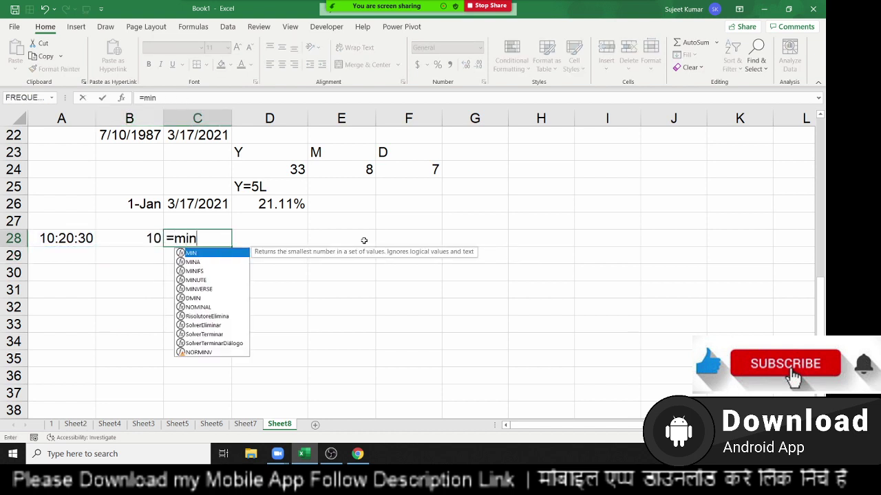
key(Down)
key(Down)
key(Down)
key(Tab)
key(Left)
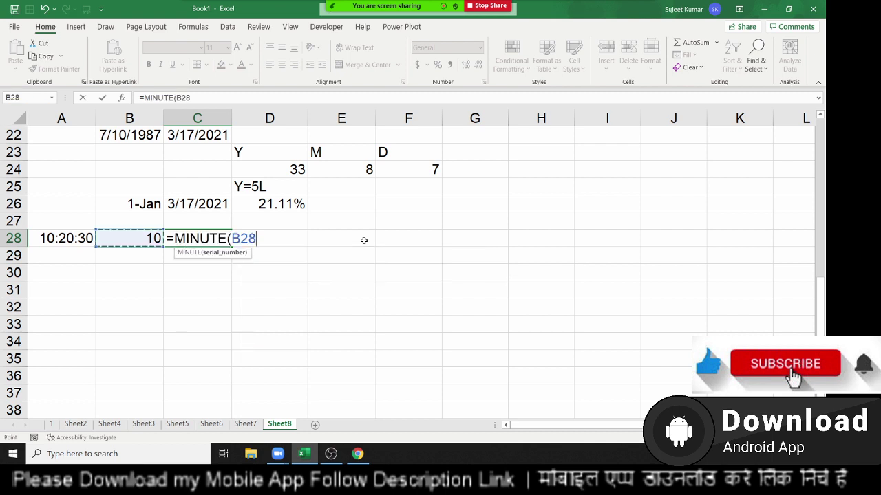
key(Left)
key(ctrl+Return)
key(Tab)
text(=)
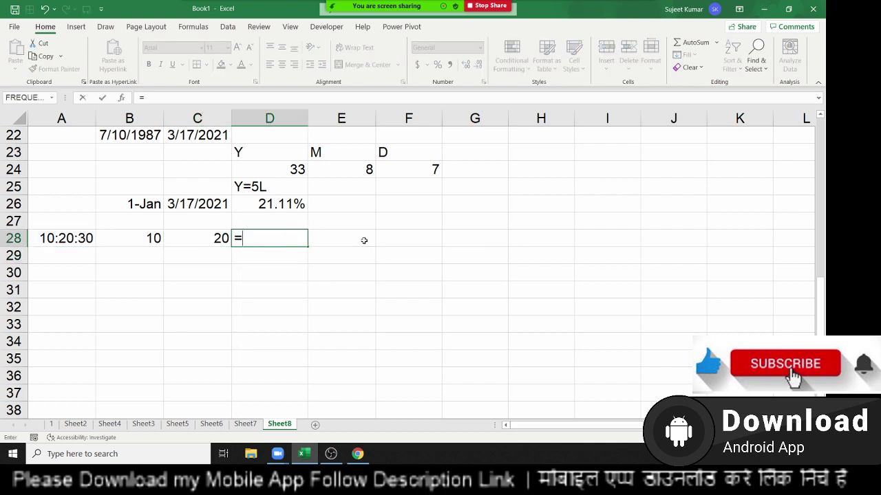
text(se)
key(Down)
key(Down)
key(Down)
key(Tab)
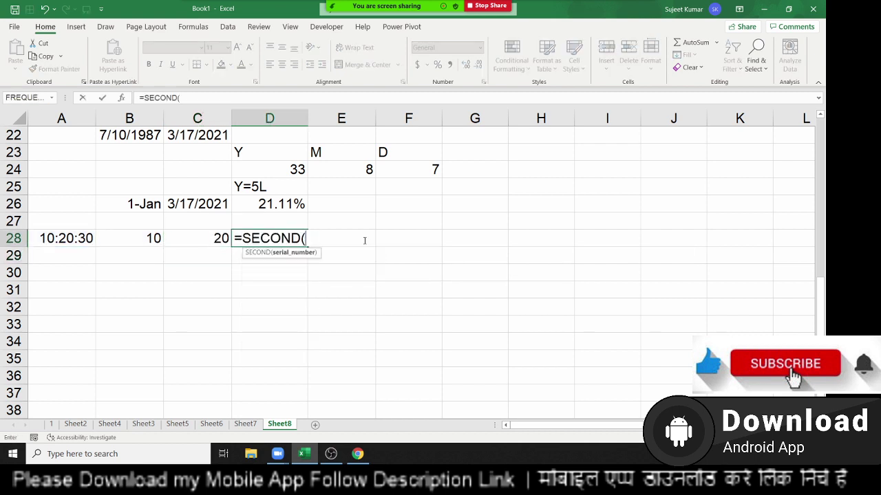
key(Left)
key(Left)
key(Return)
key(Up)
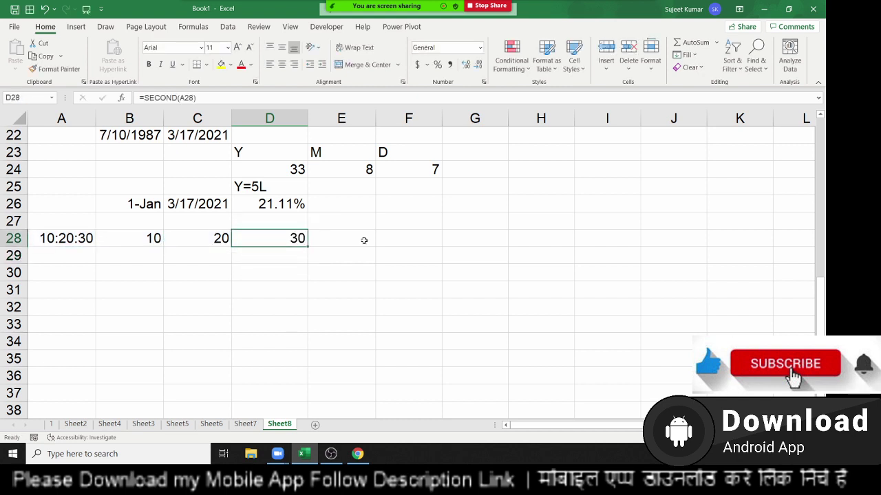
- Rebuild the time in E28 with =TIME(B28,C28,D28), showing 10:20 AM
key(Right)
text(=time)
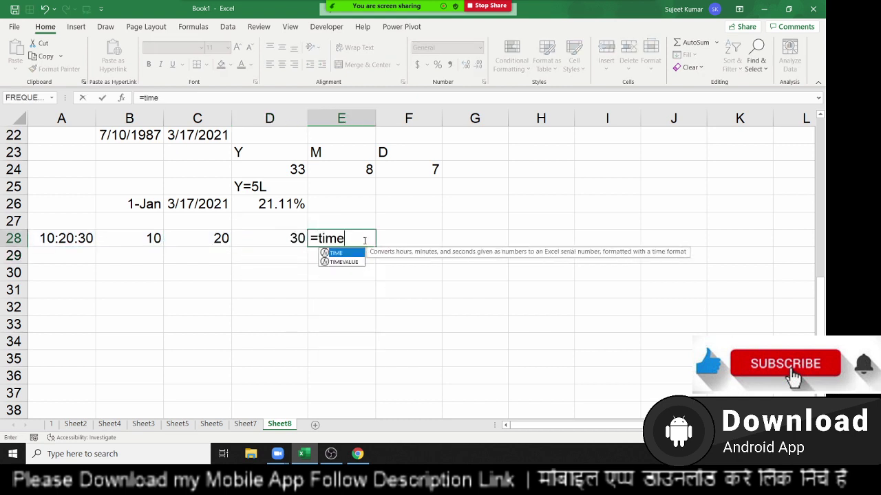
key(Tab)
key(Left)
key(Left)
key(Left)
key(Left)
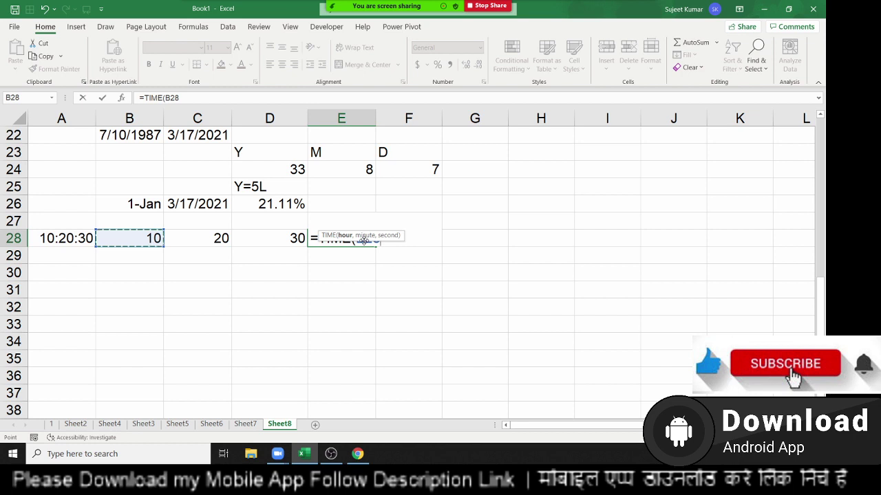
text(,)
key(Left)
key(Left)
text(,)
key(Left)
key(Return)
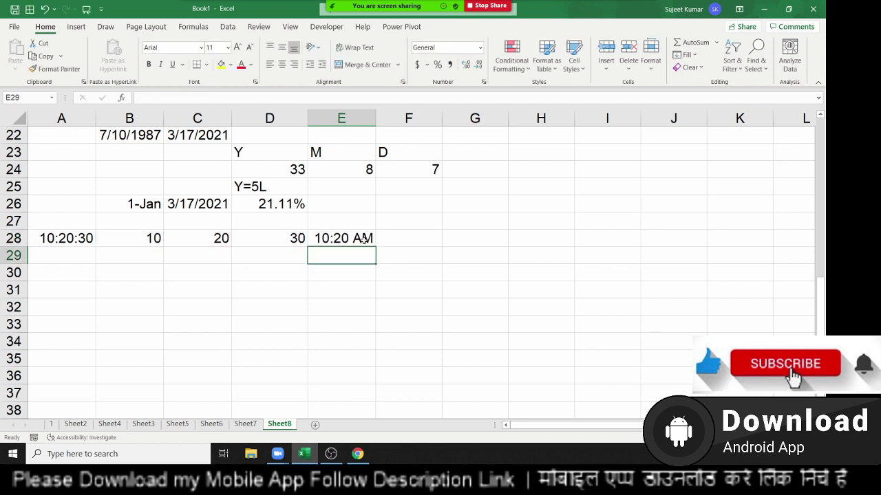
key(Up)
key(Right)
key(Right)
key(Up)
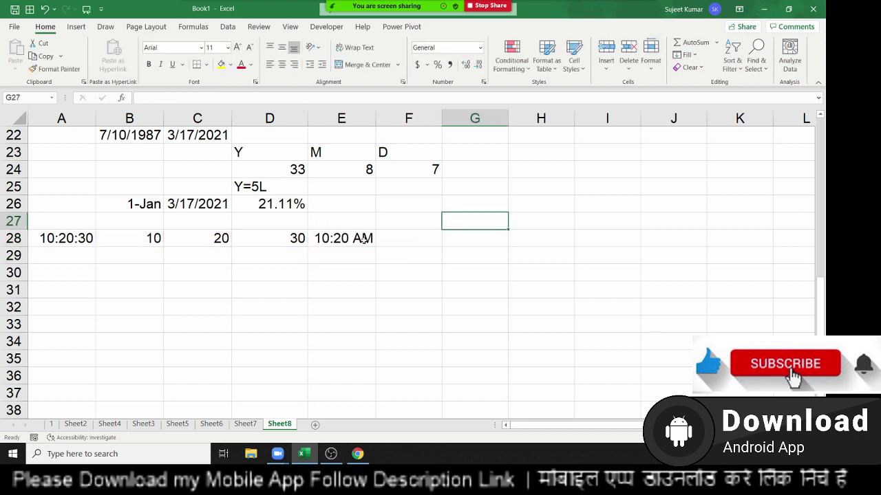
- Enter the duration 45:20:00 in G27 and =HOUR(G27) in H27, which shows only 21
text(45:20:00)
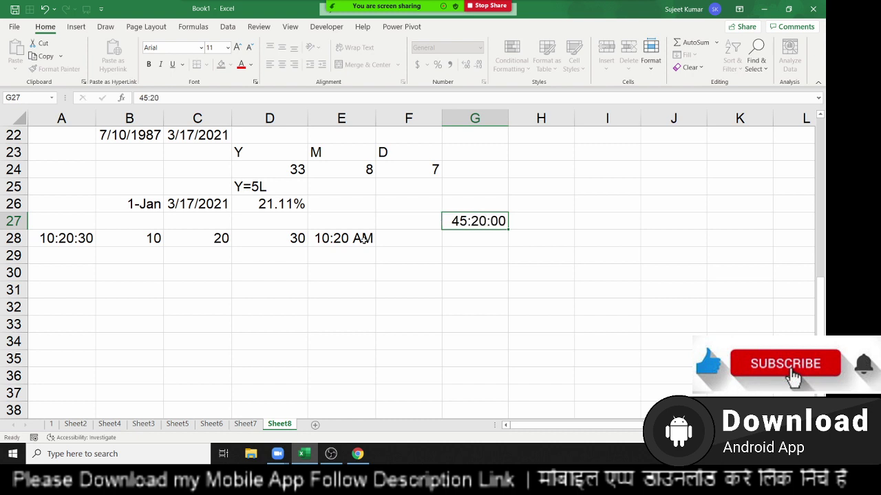
key(Right)
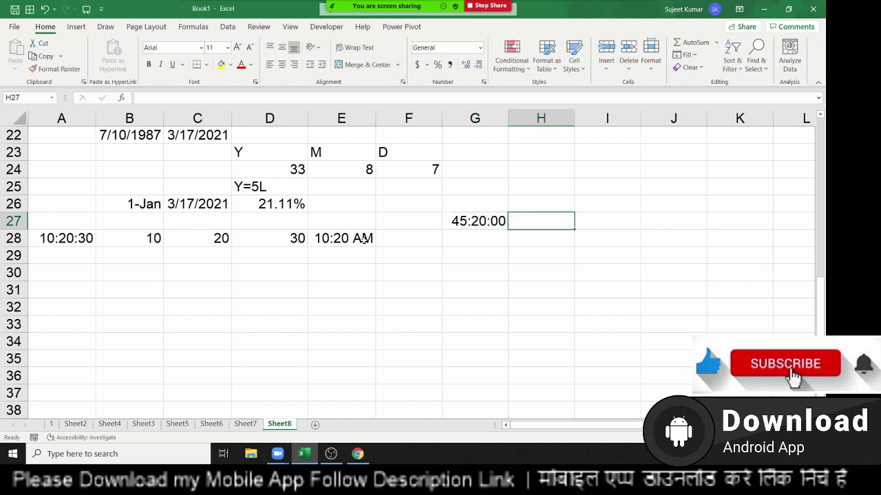
text(=ow)
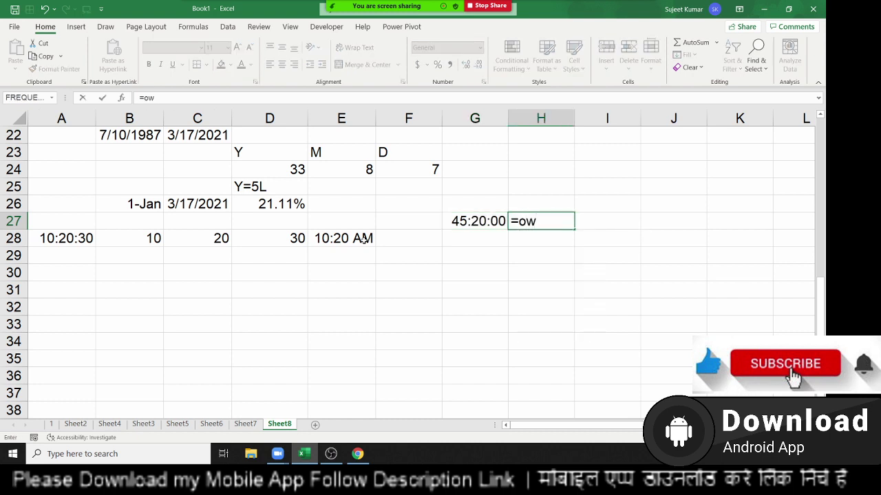
key(BackSpace)
key(BackSpace)
text(ho)
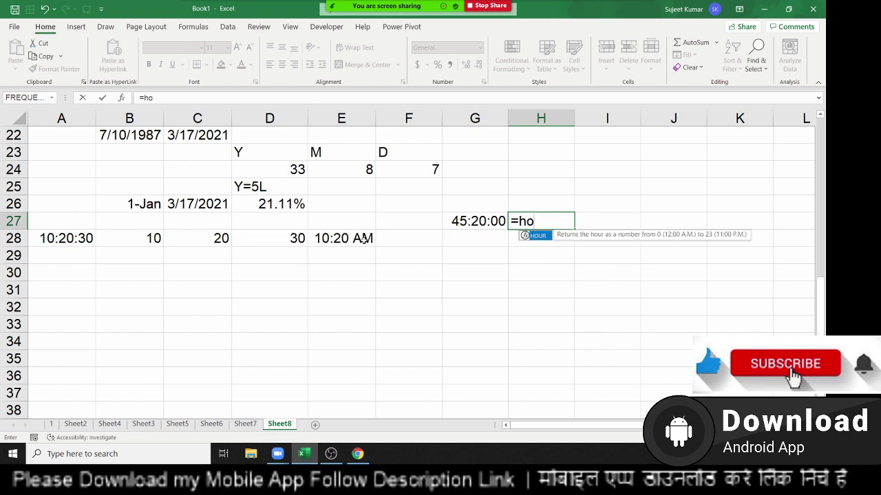
key(Tab)
text(g27)
key(Return)
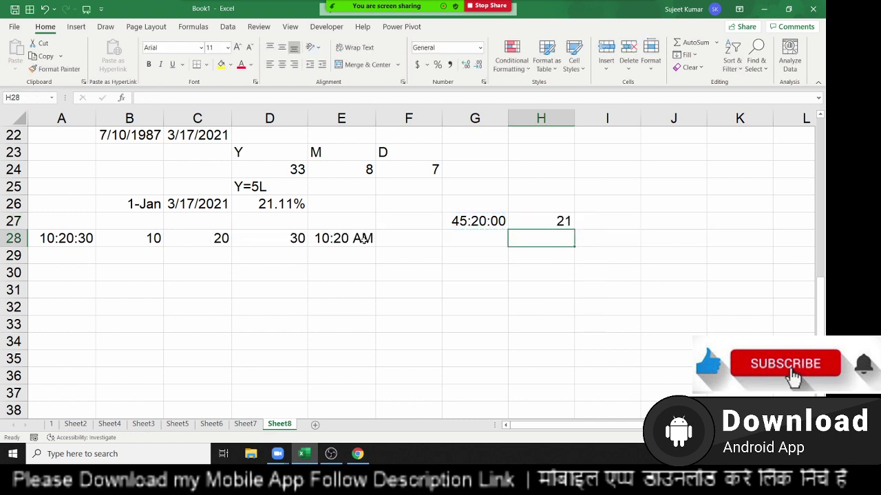
key(Up)
key(Left)
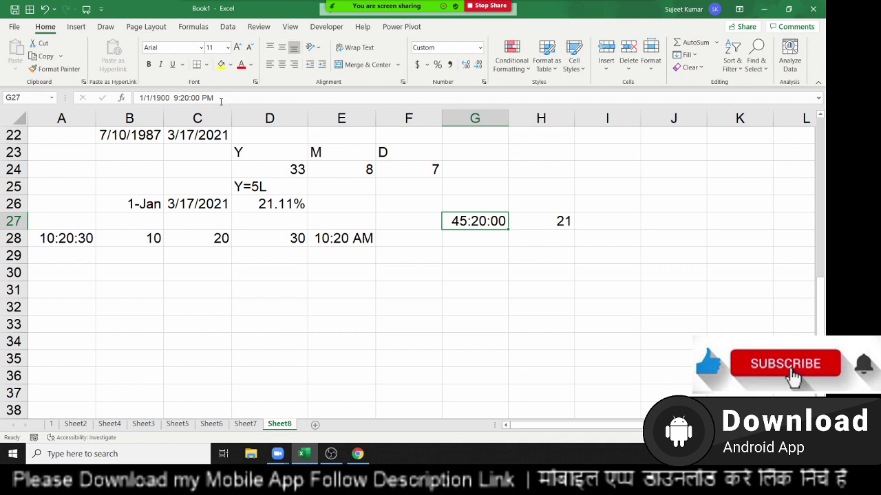
drag(218, 98, 140, 98)
key(Escape)
- Replace H27 with =TEXT(G27,"[m]") to show the total minutes
click(557, 226)
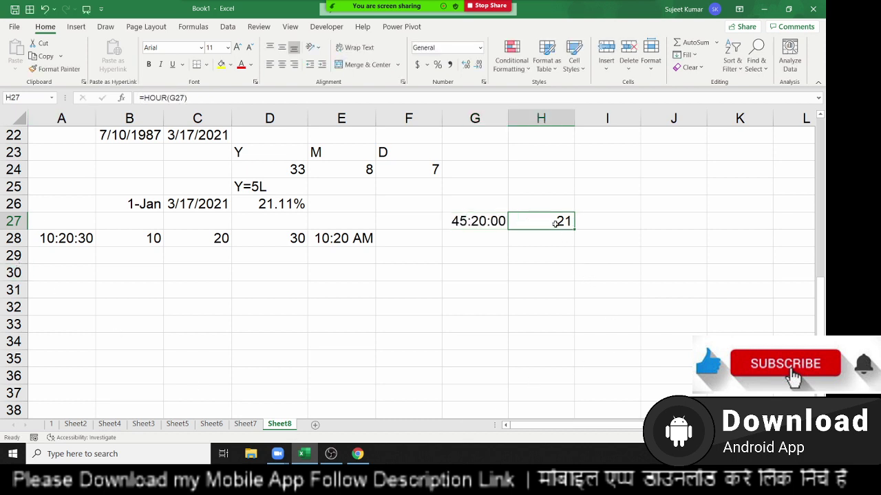
text(=te)
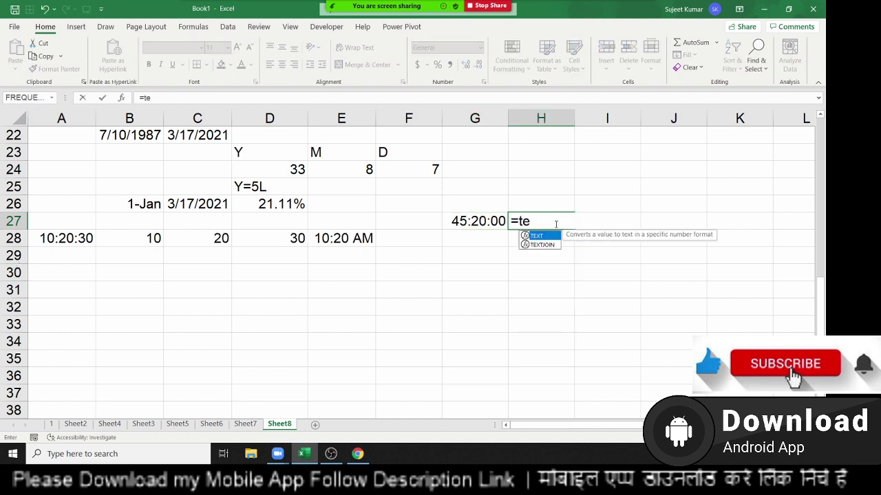
key(Tab)
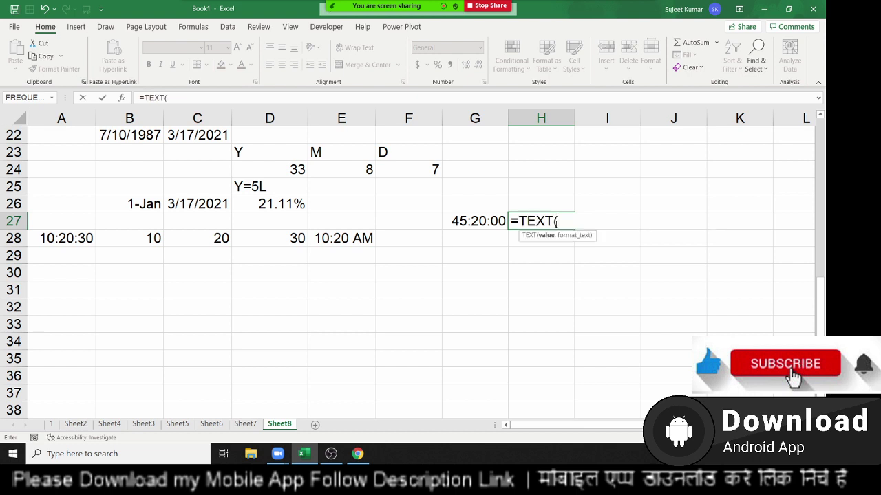
key(Left)
text(,")
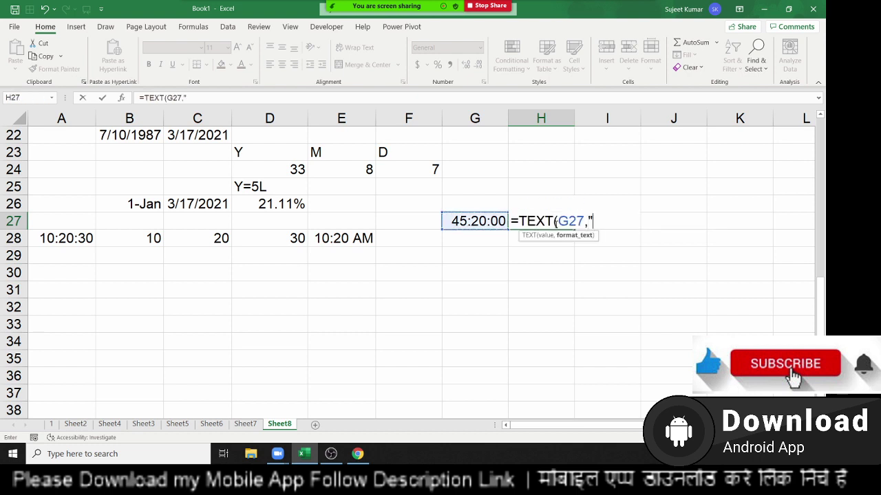
text([)
text(m]")
text())
key(Return)
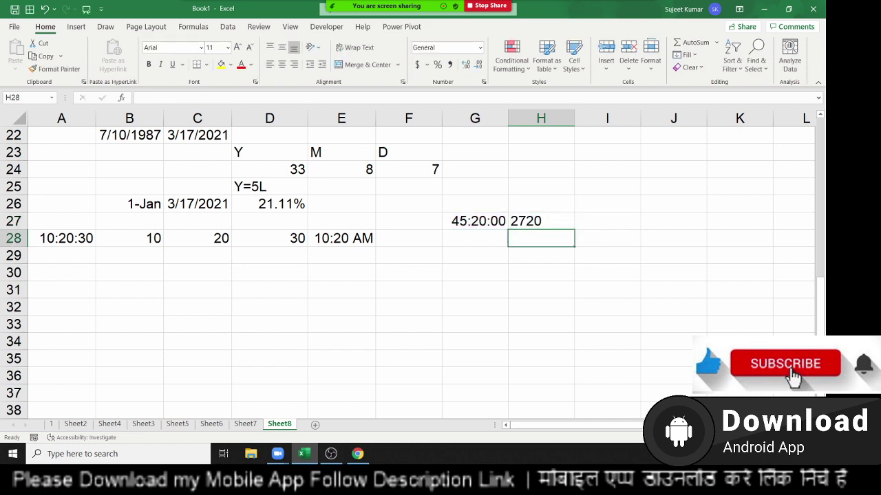
key(Up)
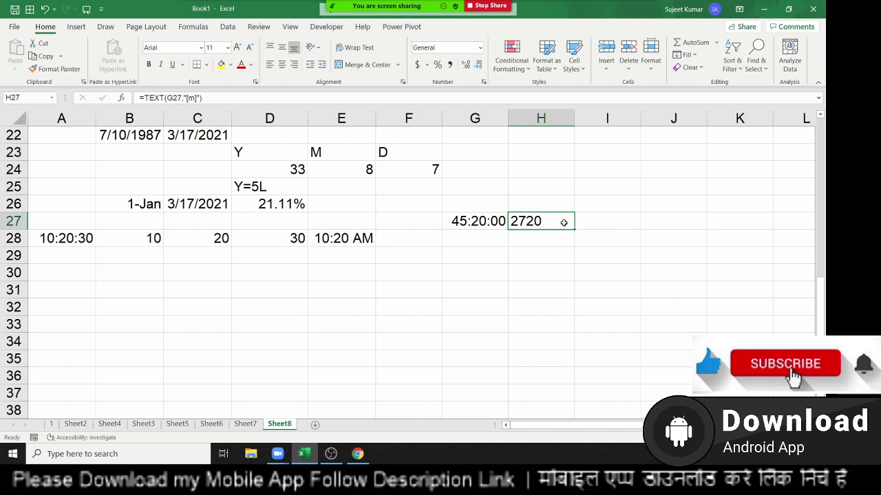
- Edit the format code to "[h]" so H27 shows 45 total hours
double_click(564, 222)
click(597, 221)
key(Delete)
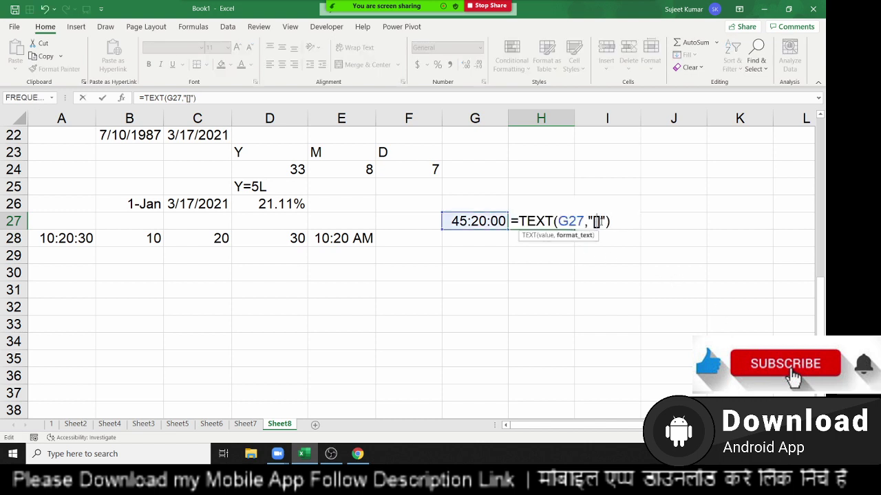
text(h)
key(Return)
key(Up)
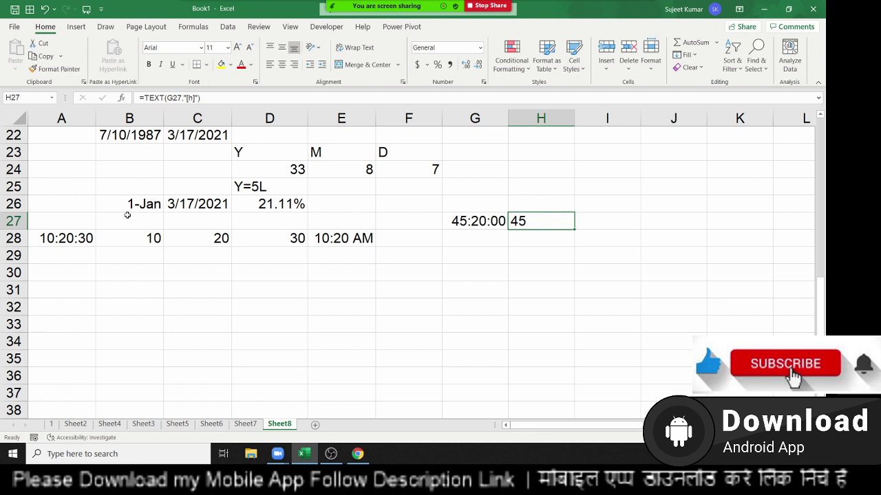
click(84, 262)
- Enter 10:20 and 0:30 in A29:B29 and =A29+B29 in C29, giving 10:50
click(77, 280)
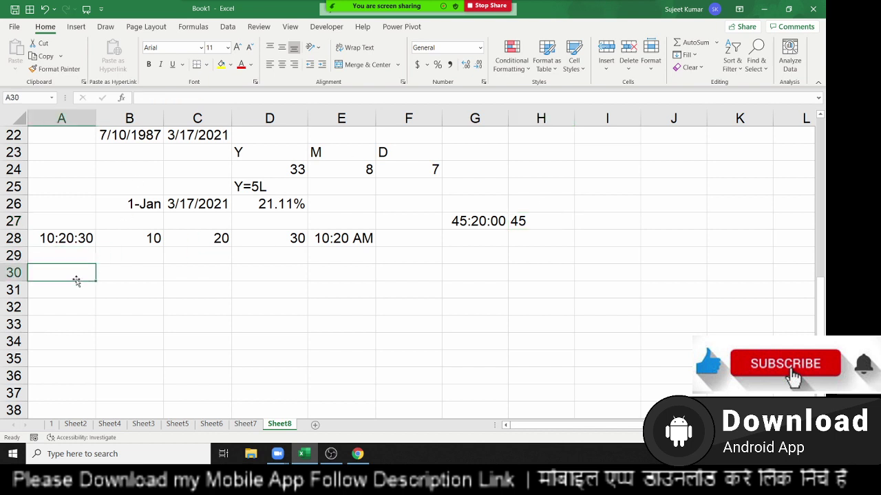
key(Up)
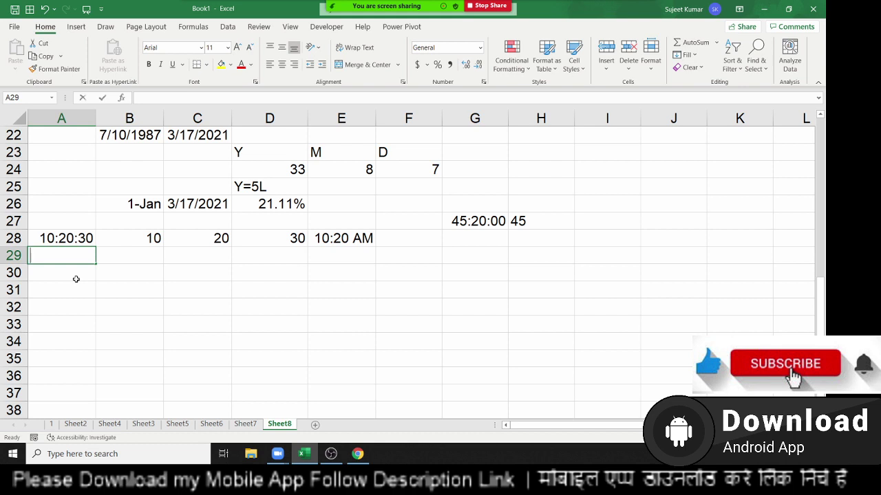
text(10:20)
key(Tab)
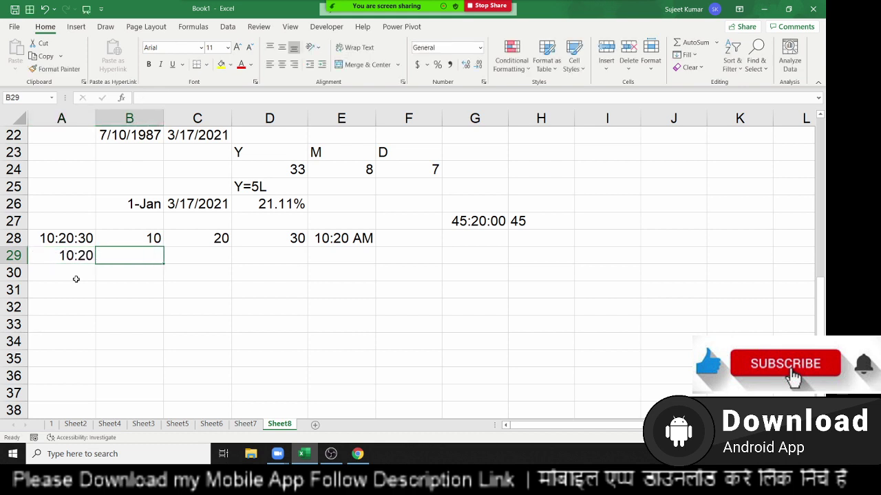
text(0)
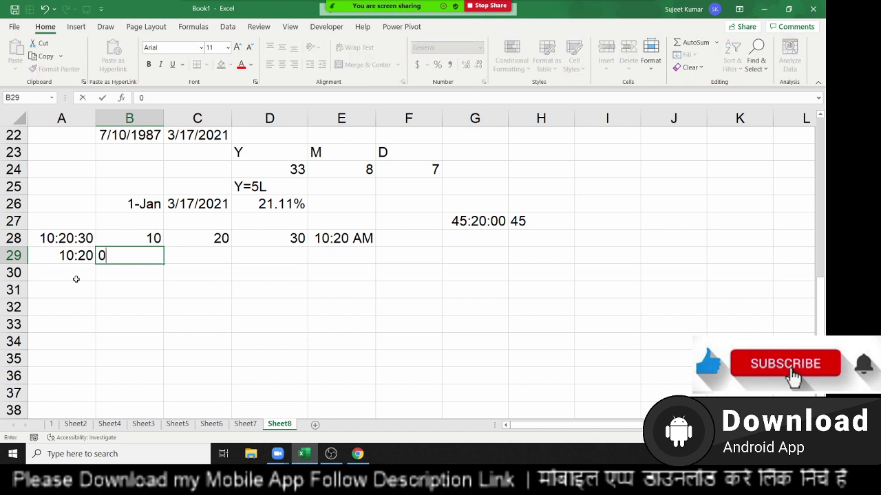
text(:30)
key(Return)
key(Up)
key(Right)
text(=)
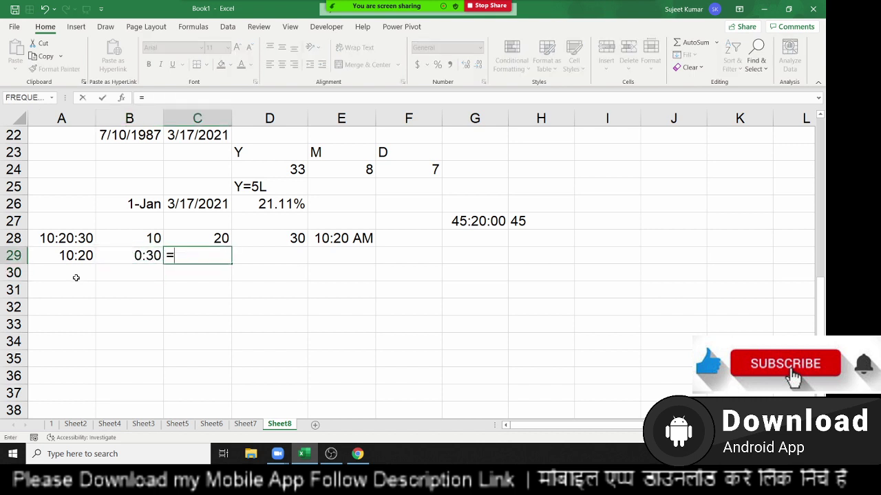
key(Left)
key(Left)
text(+)
key(Left)
key(Return)
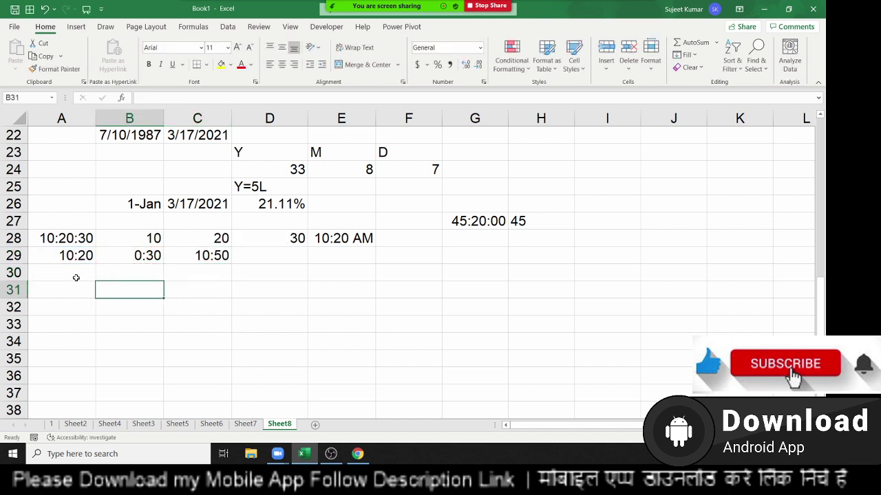
- Put 10:20 and 30 in A30:B30, with the note 1=24h in B31
click(76, 277)
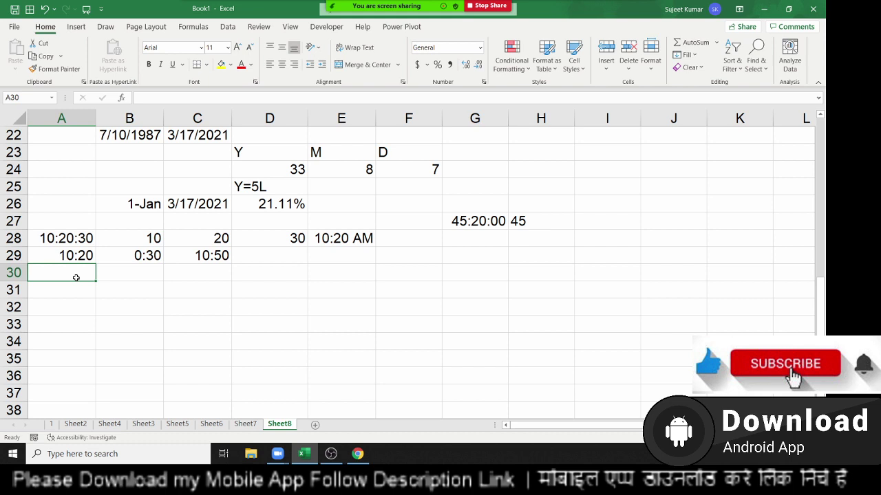
text(10:20)
key(Tab)
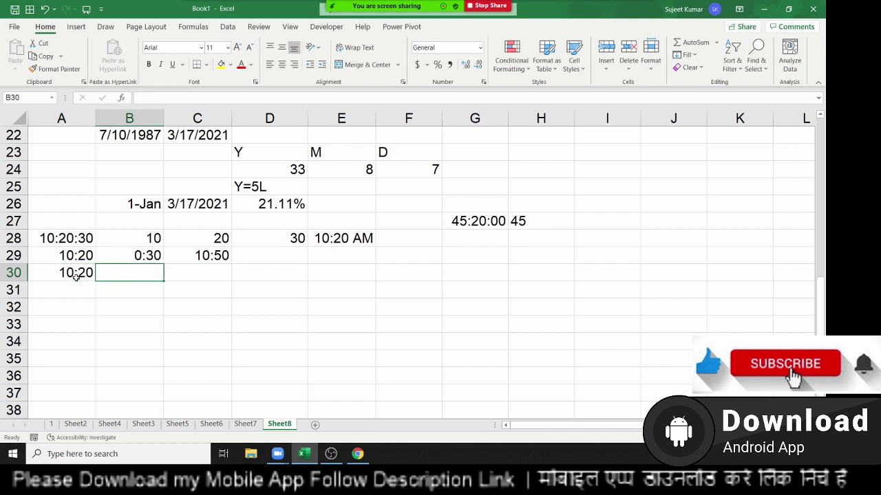
text(30)
key(Return)
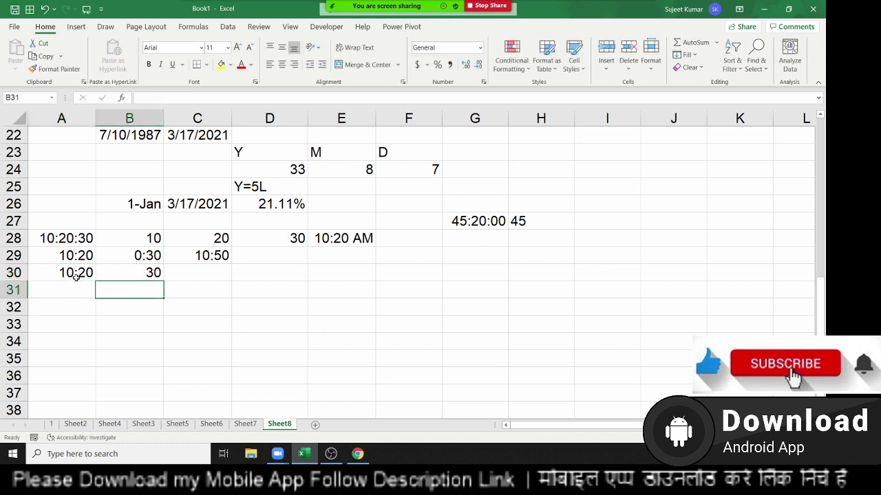
text(1)
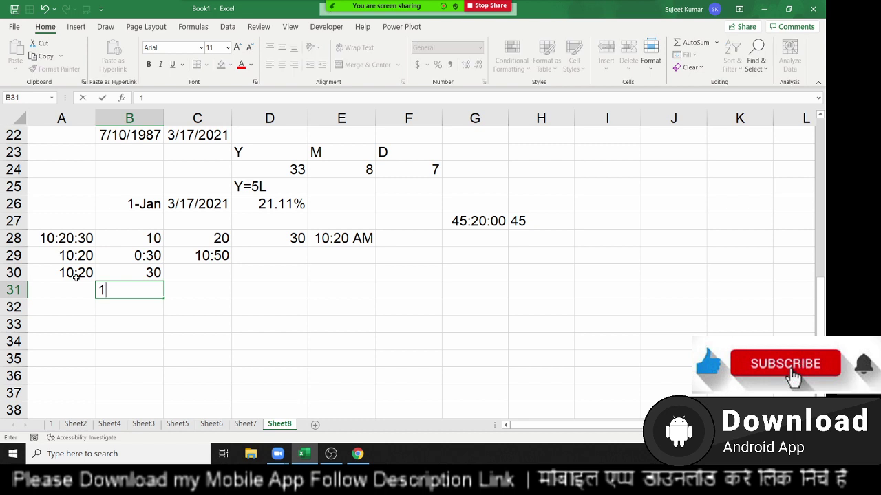
text(=24h)
key(Return)
- Enter =A30+TIME(0,30,0) in C30 so it also returns 10:50
key(Up)
key(Up)
key(Right)
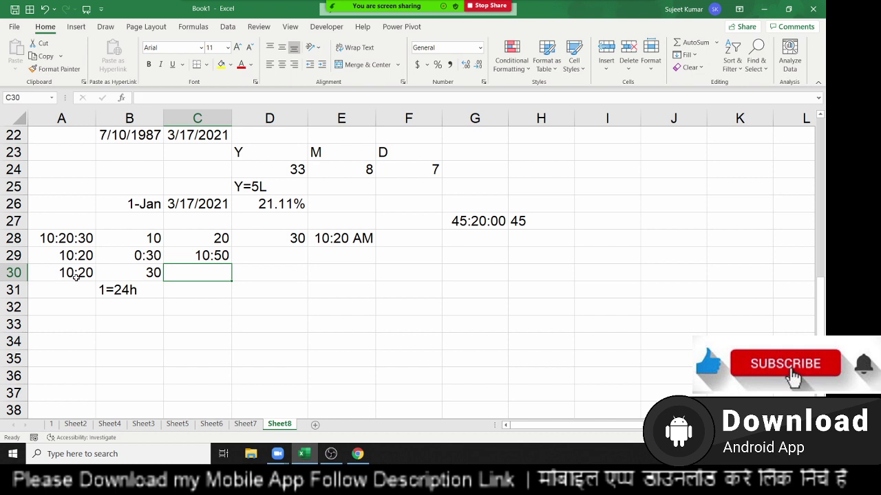
key(Left)
key(Right)
text(=)
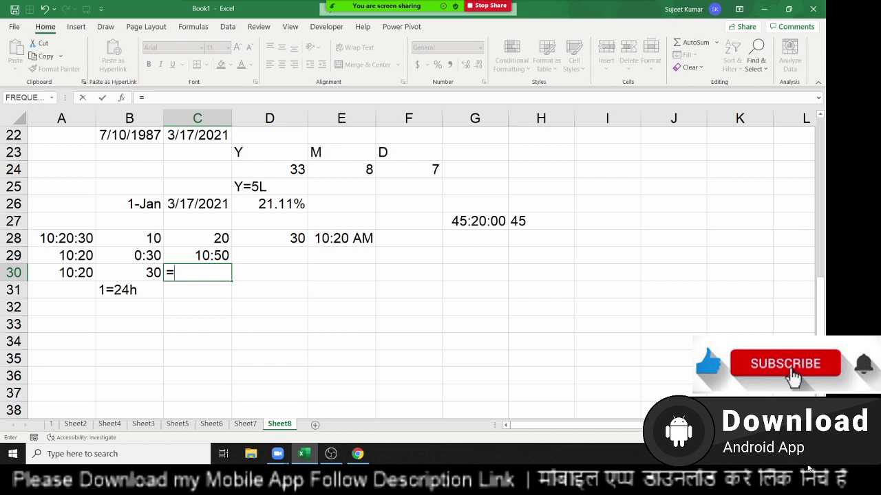
key(Left)
key(Left)
text(+ti)
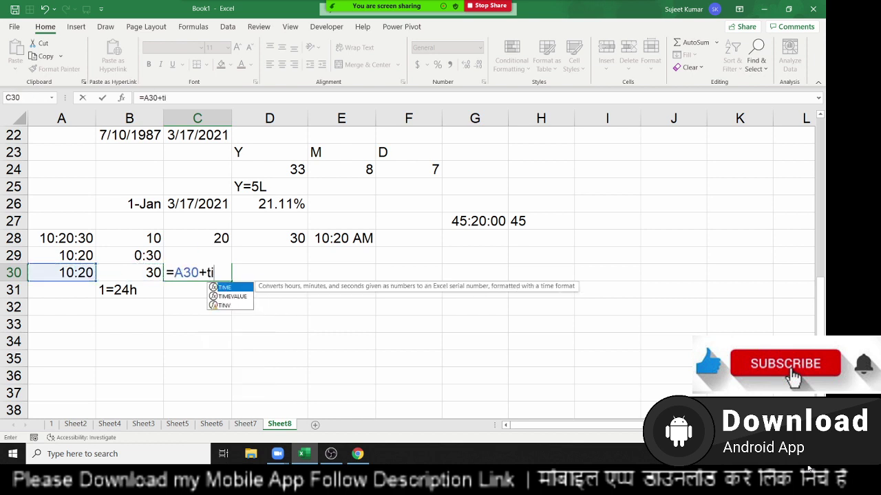
text(m)
key(Tab)
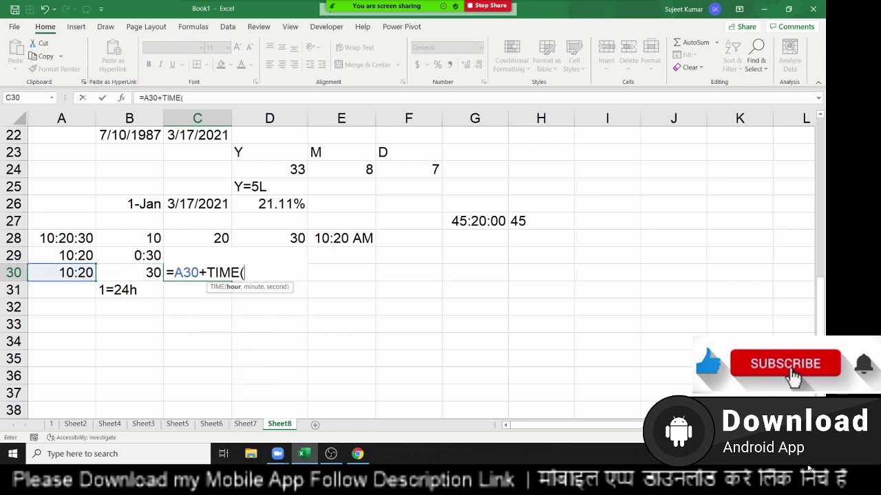
text(0,)
text(2)
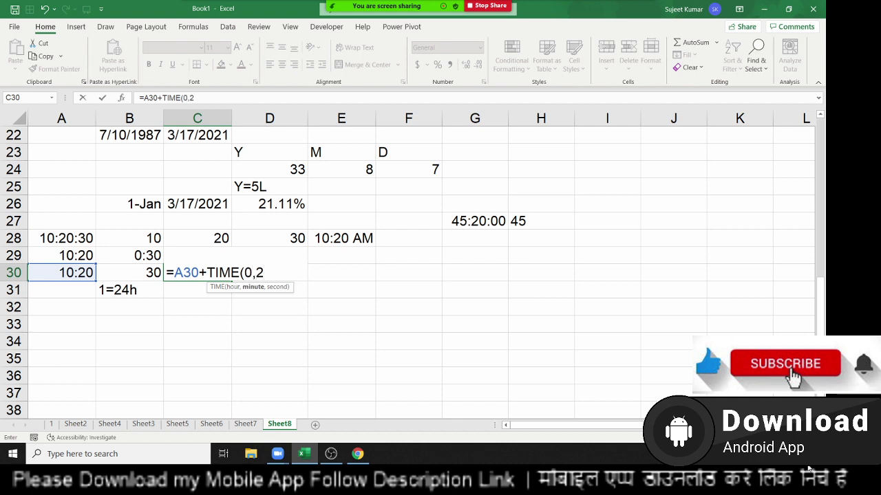
key(BackSpace)
text(30,0)
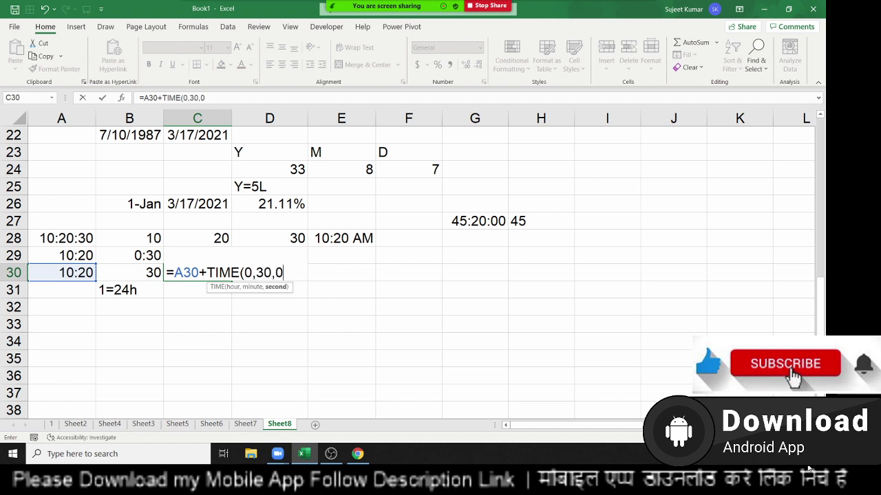
text())
key(Return)
key(Up)
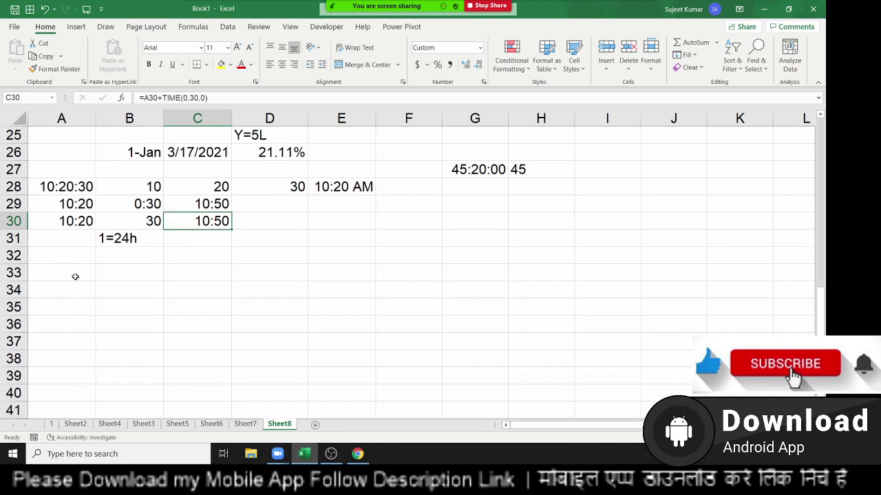
click(75, 274)
- Enter 10:30 and 18:00 in A33:B33 and =B33-A33 in C33, returning 7:30
text(10:)
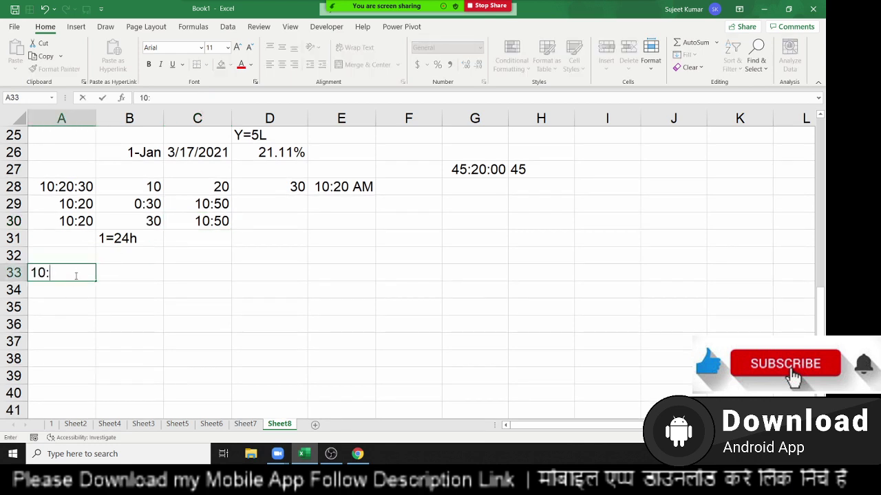
text(30)
key(Tab)
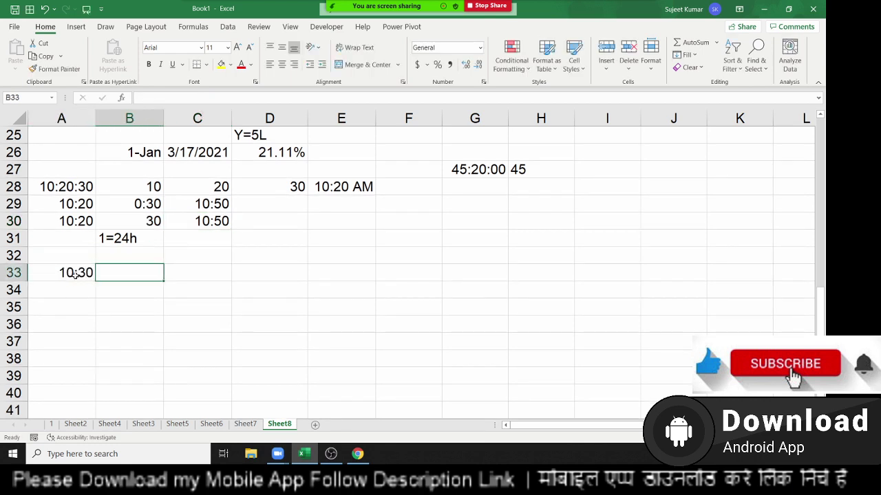
text(18:00)
key(Tab)
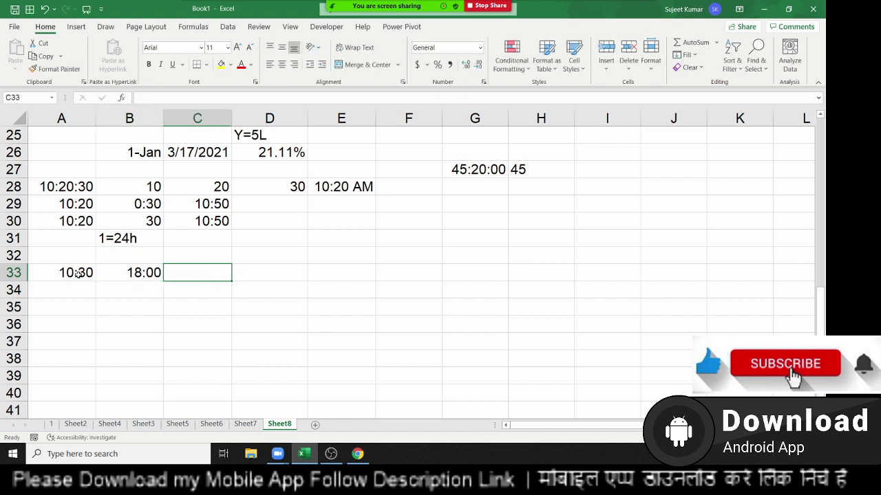
text(=)
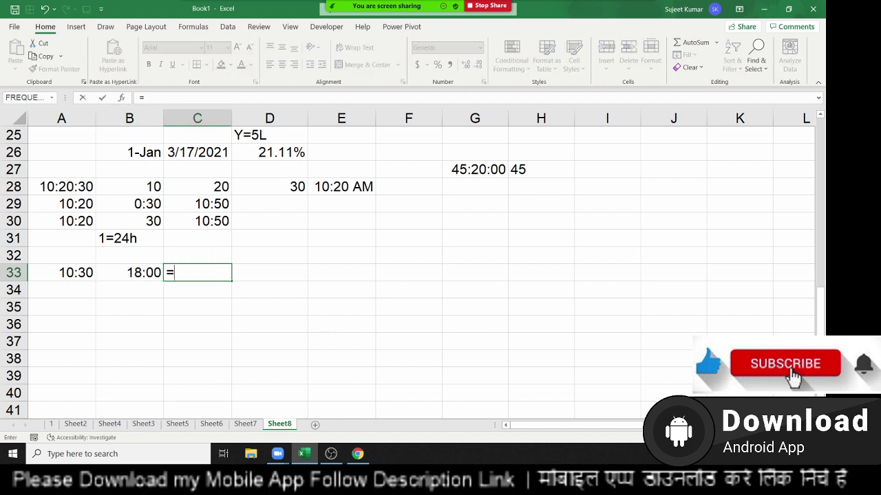
key(Left)
text(-)
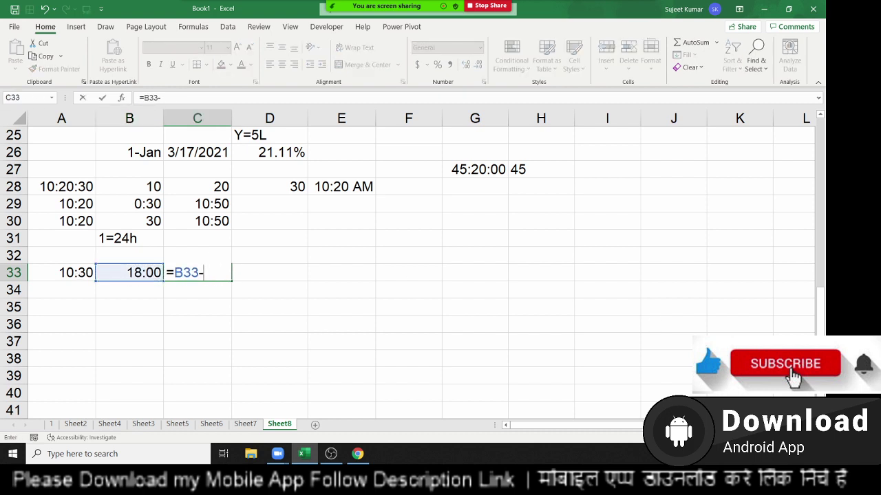
key(Left)
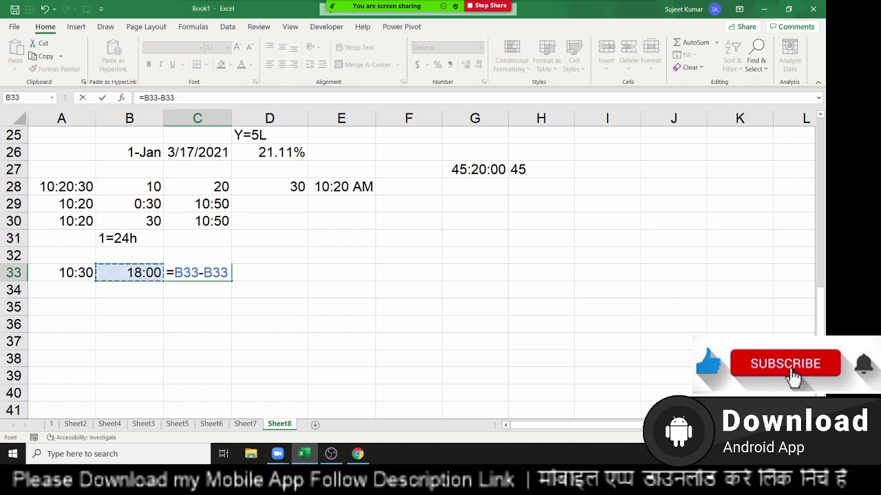
key(Left)
key(Return)
key(Up)
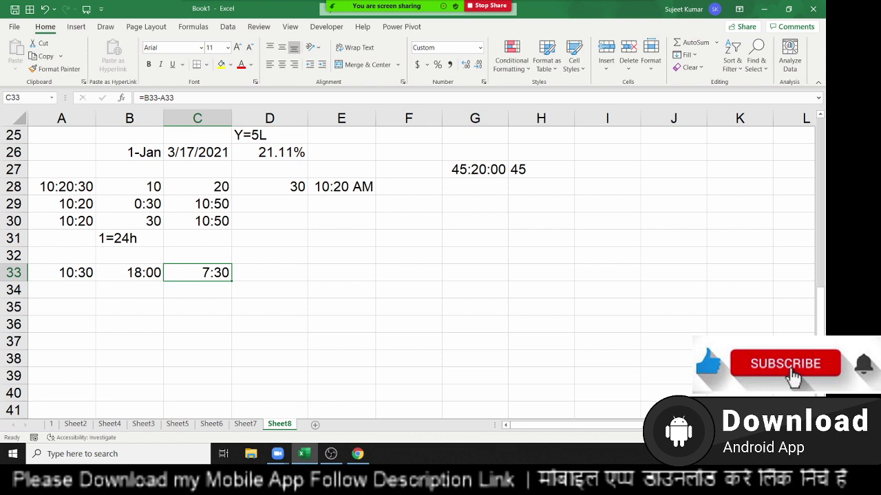
key(Down)
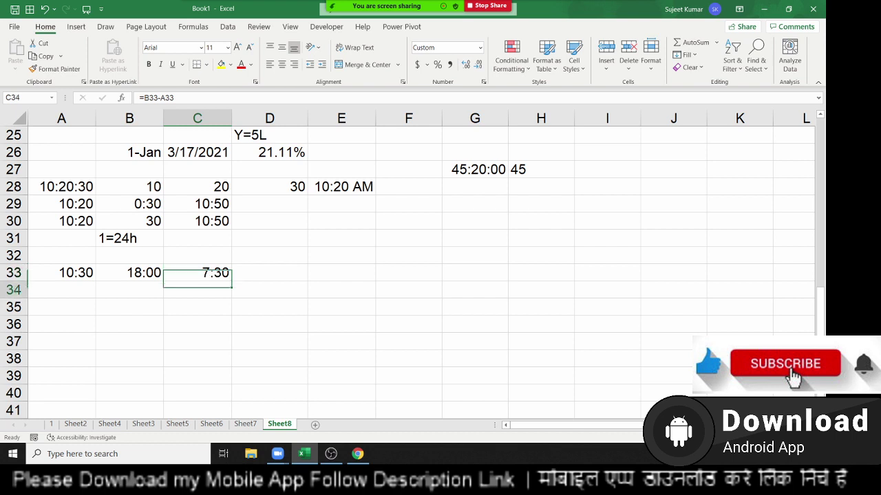
key(Left)
key(Down)
key(Left)
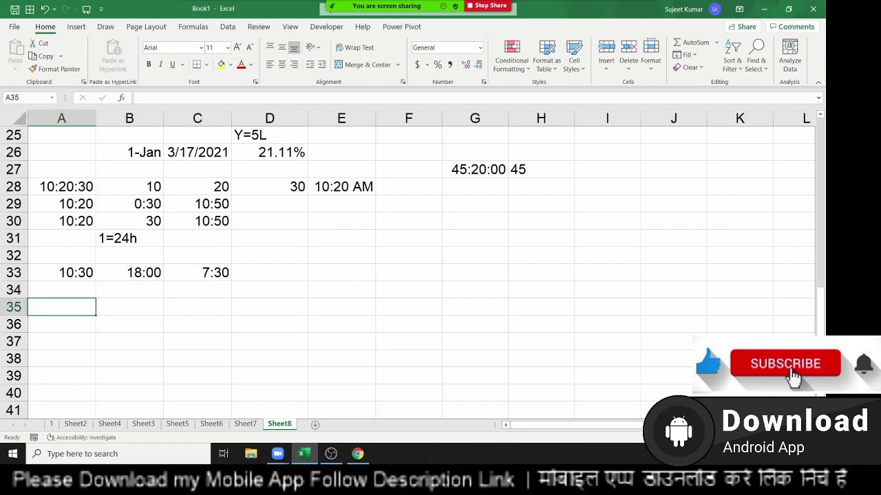
- Try 14:00 and 3:00 in A35:B35, then clear both cells
text(14:00)
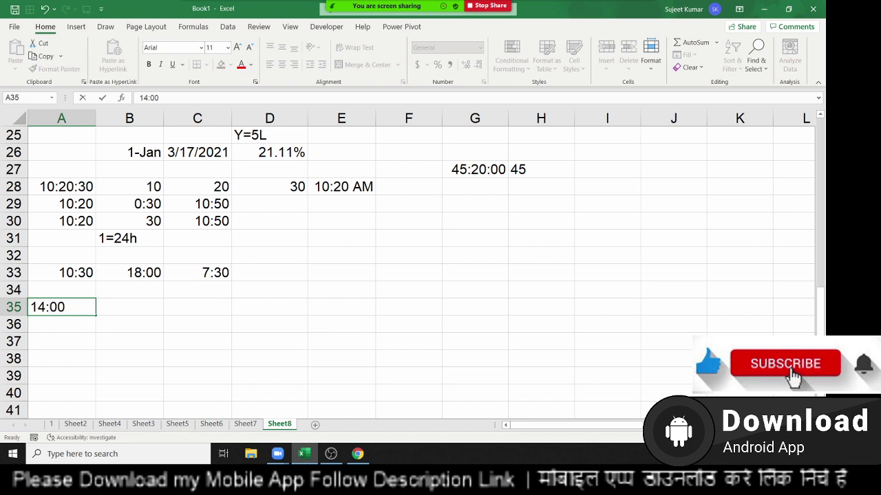
key(Tab)
text(3:)
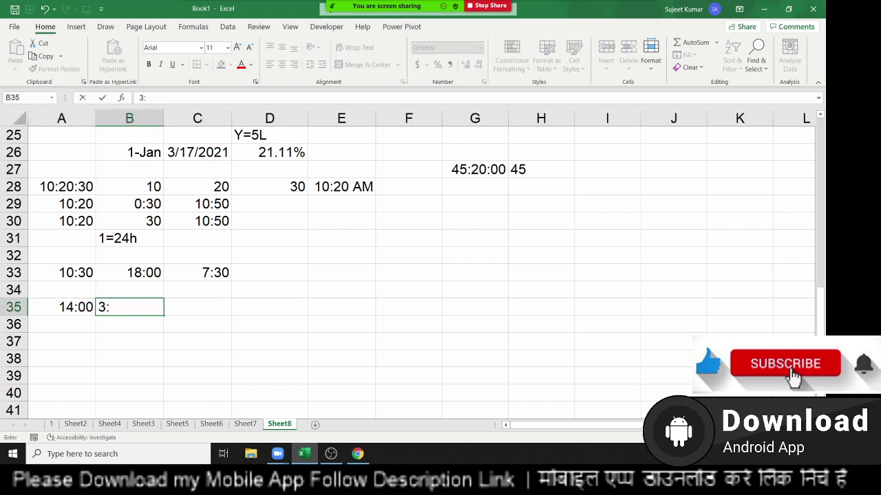
text(00)
key(Return)
key(Up)
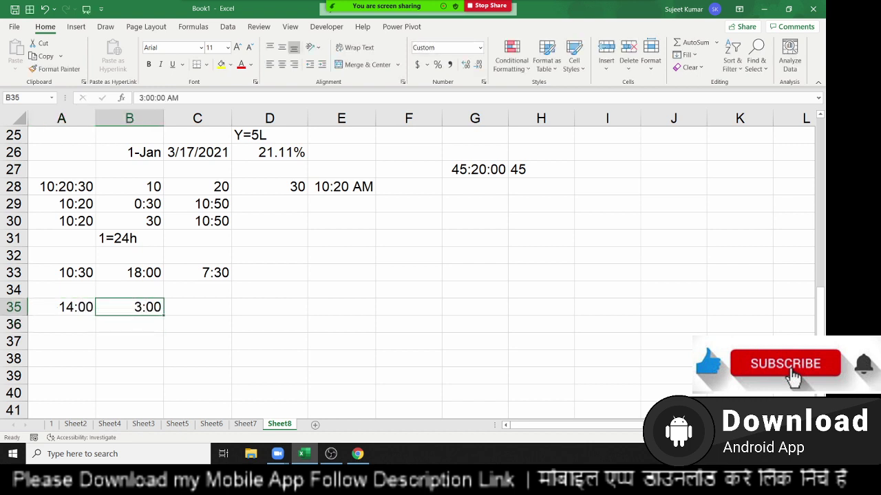
click(76, 307)
shift+click(129, 307)
key(Delete)
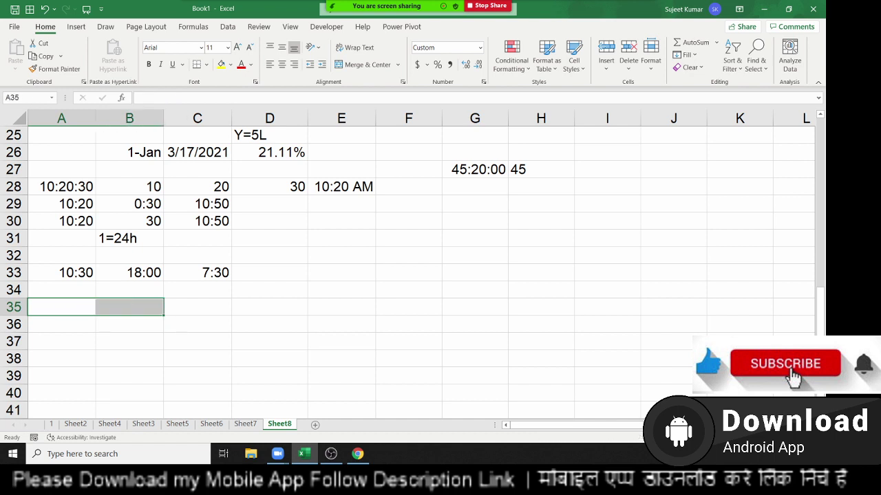
- Enter 3/17/2021 14:00 in A35 and 3/18/2021 3:00 in B35
click(61, 307)
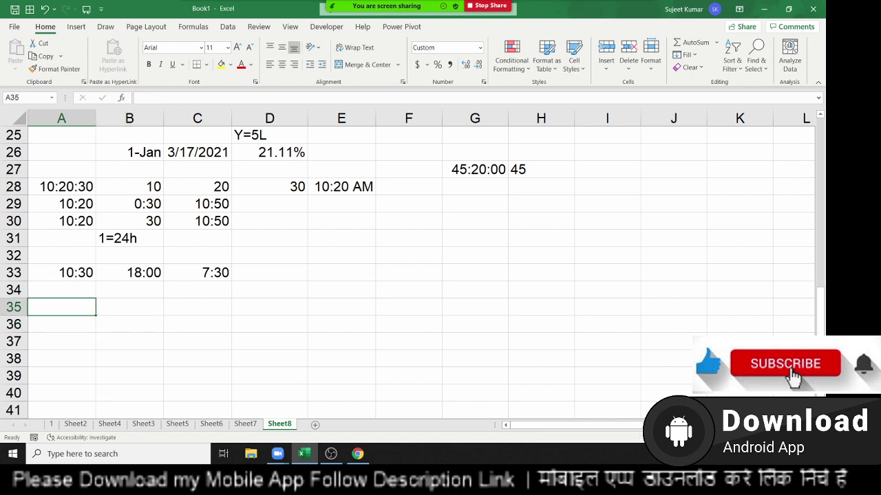
text(3/14)
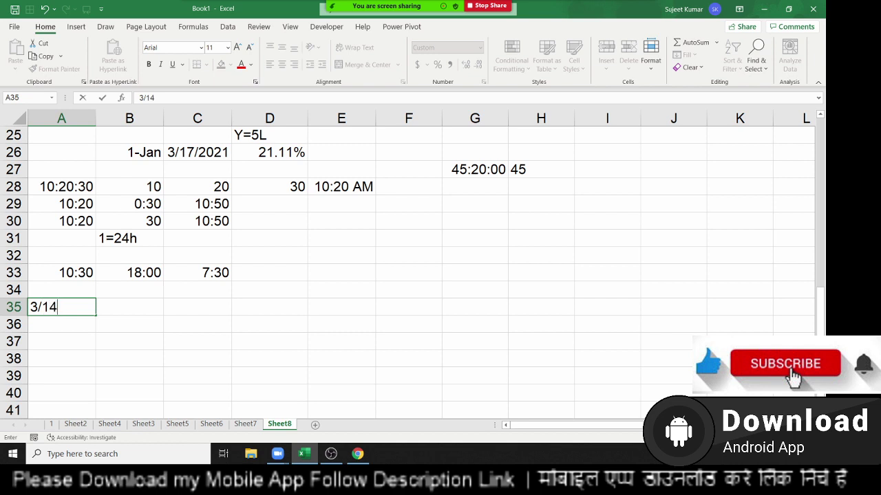
key(BackSpace)
text(7/2021)
text( 14:0)
text(0)
key(Return)
click(169, 307)
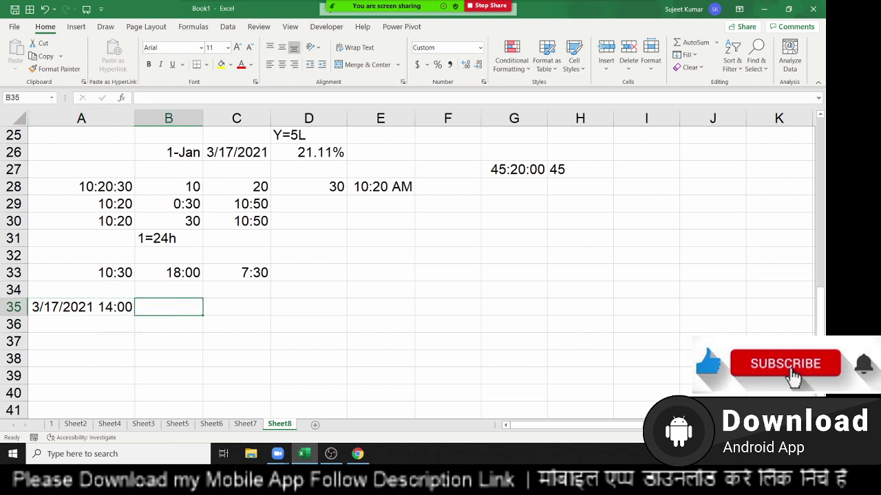
text(3/18/2021)
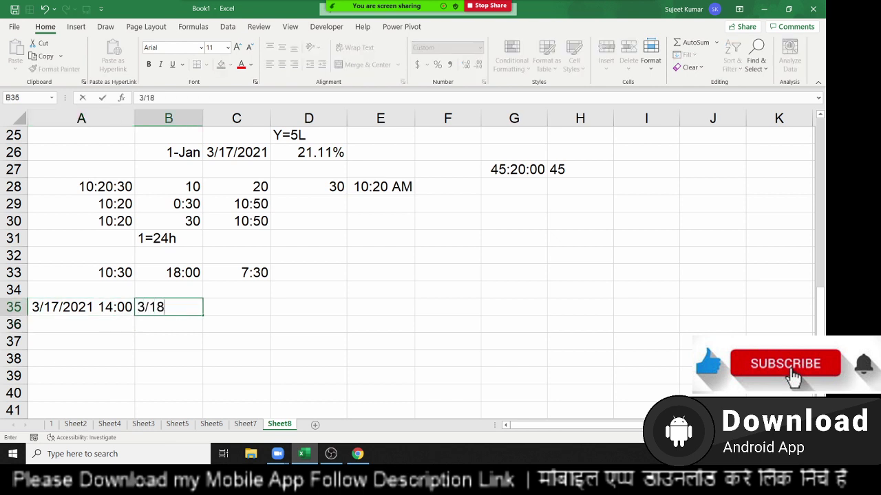
text( 3:)
text(00)
key(Return)
- Enter =B35-A35 in C35, returning 0.541667
click(184, 306)
click(268, 307)
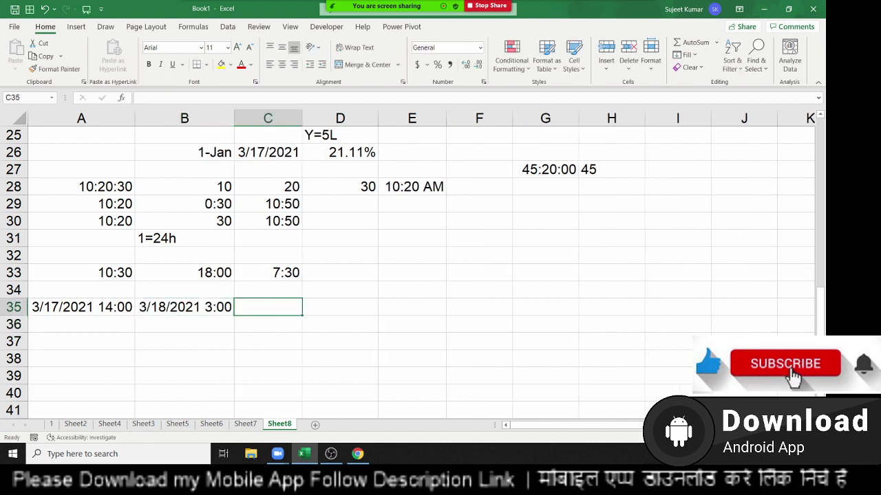
text(=)
key(Left)
text(-)
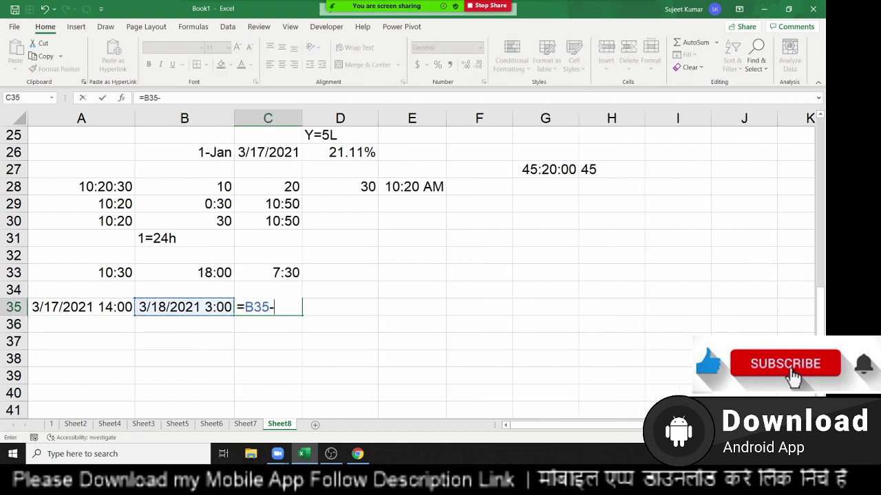
key(Left)
key(Left)
key(Return)
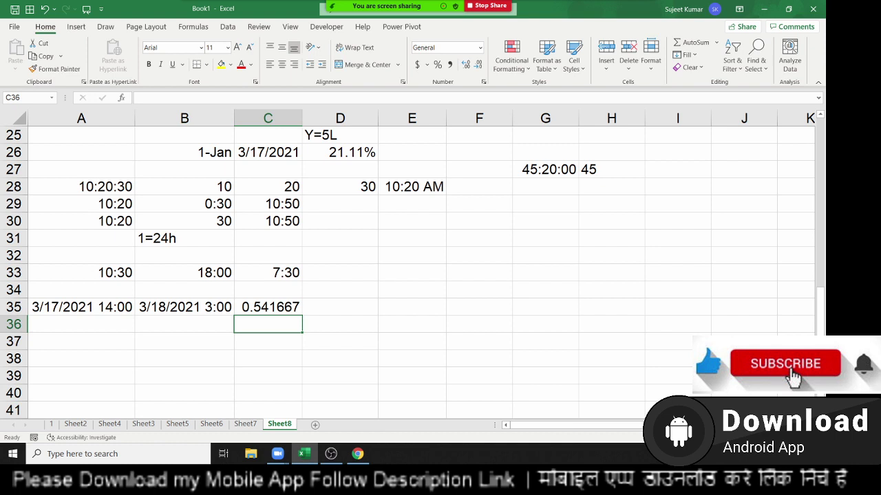
click(268, 307)
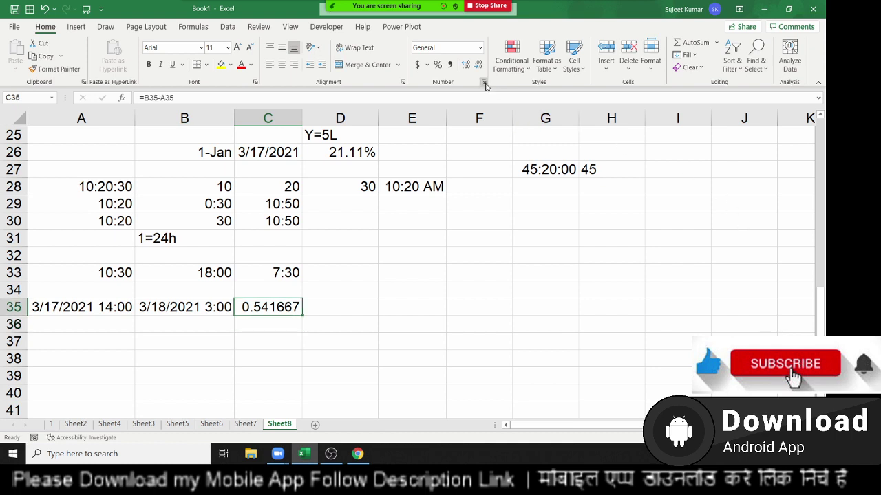
- Give C35 the 37:30:55 Time format so it displays 13:00:00
key(ctrl+1)
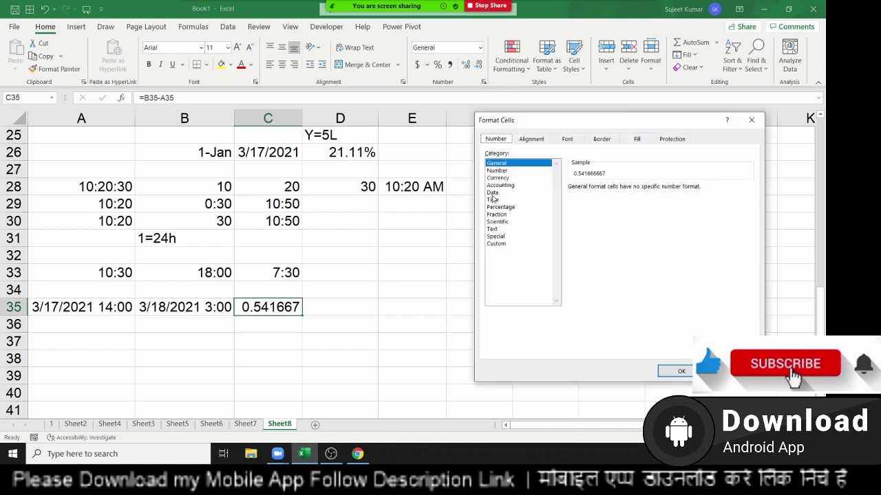
click(493, 199)
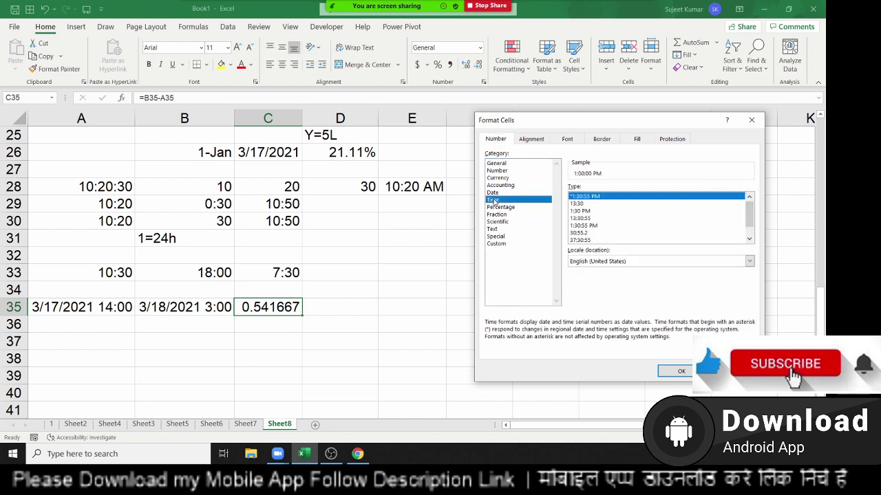
click(578, 240)
click(681, 369)
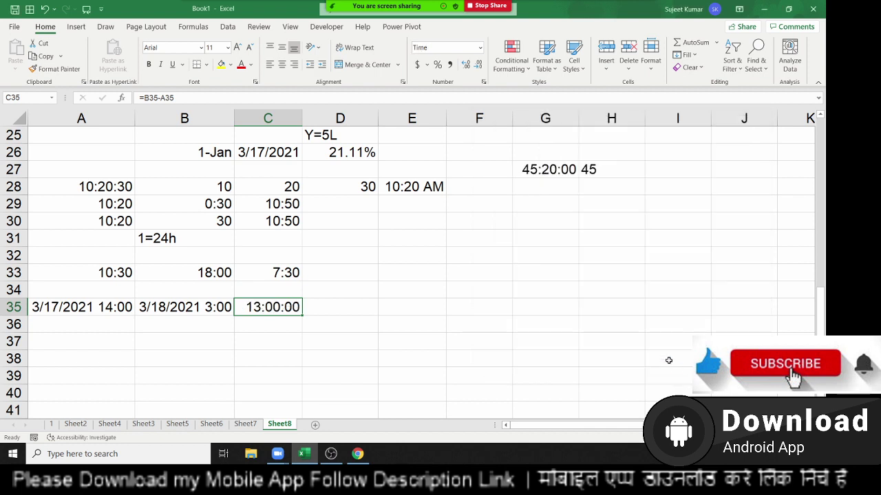
scroll(91, 340, down, 1)
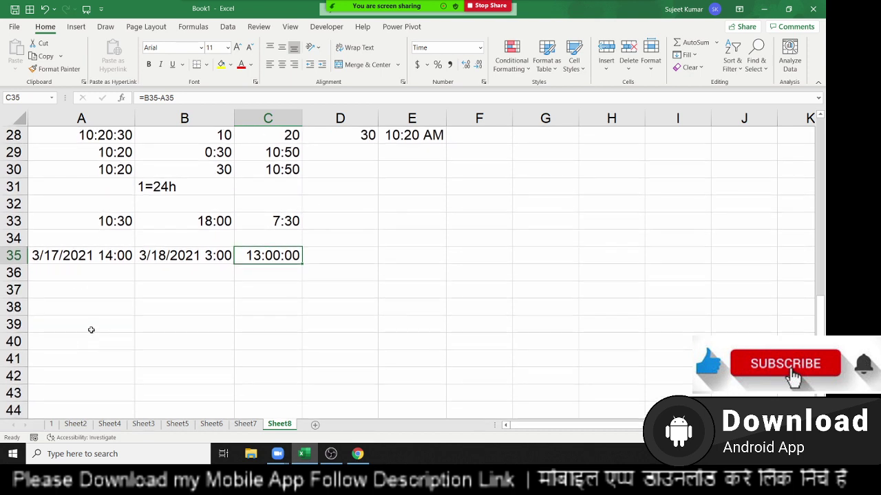
click(86, 308)
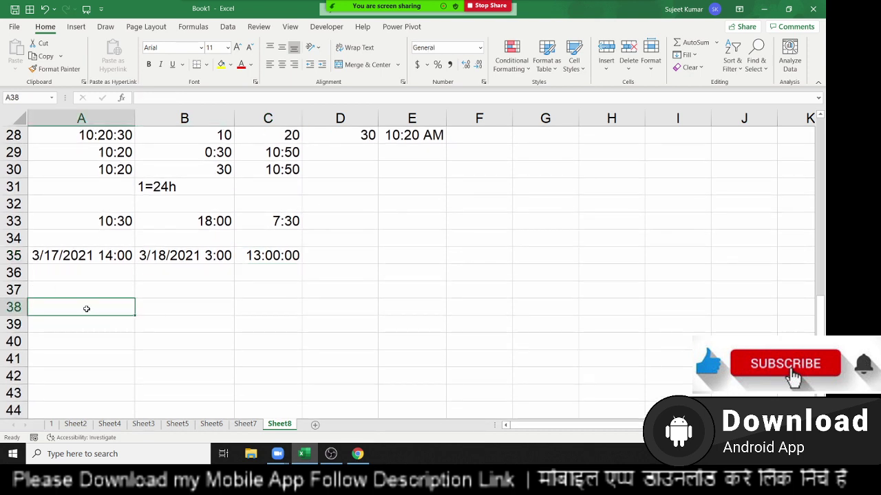
- Enter 3/17/2021 in A37, 14:00 in B37, =A37+1 in C37 and 3:00 in D37
click(120, 287)
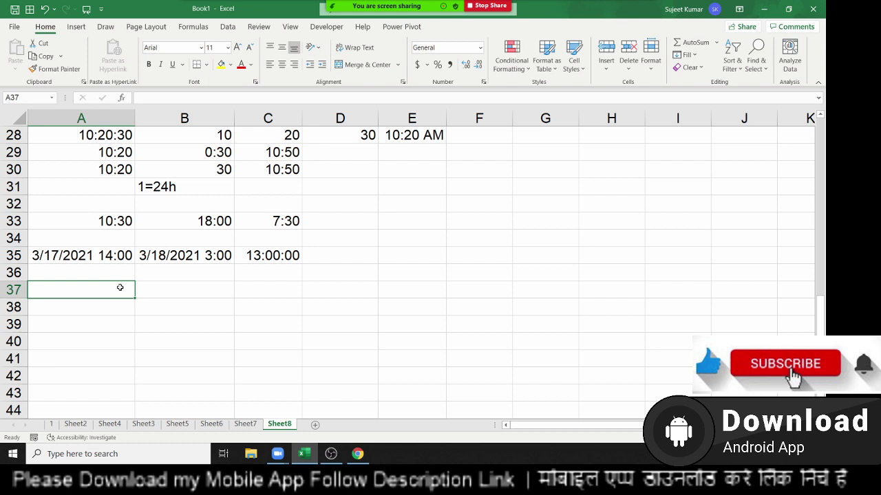
text(3/17/2021)
key(Return)
key(Up)
key(Right)
text(1)
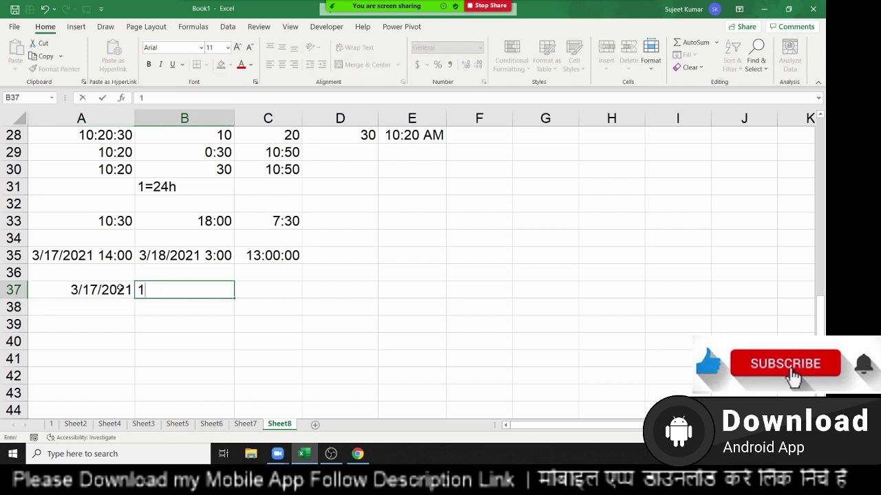
text(4:00)
key(Tab)
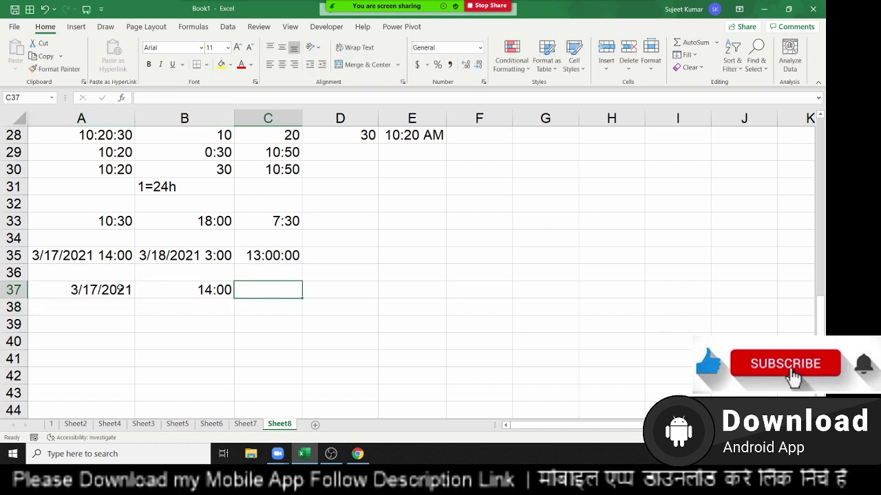
text(=)
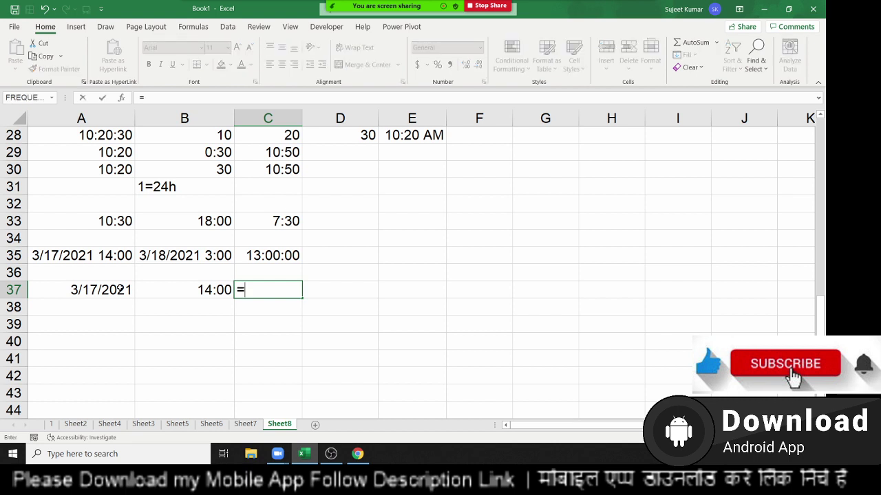
click(119, 289)
text(+1)
key(Return)
key(Up)
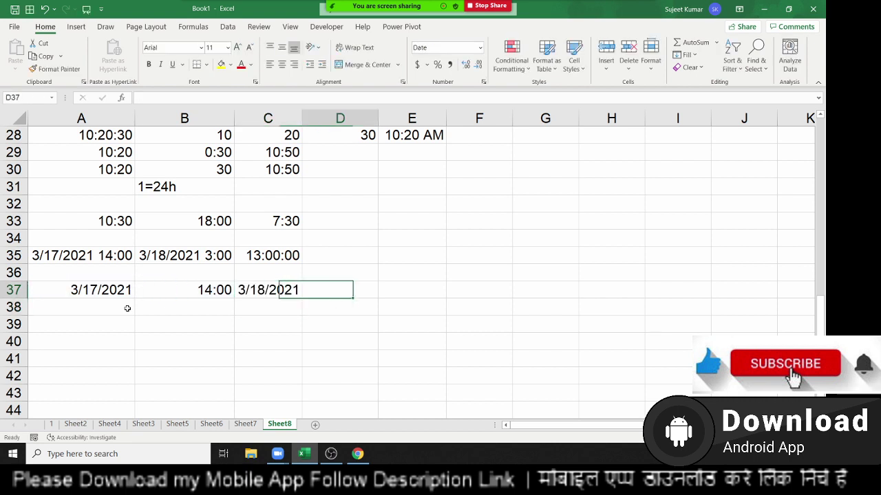
key(Right)
text(3:00)
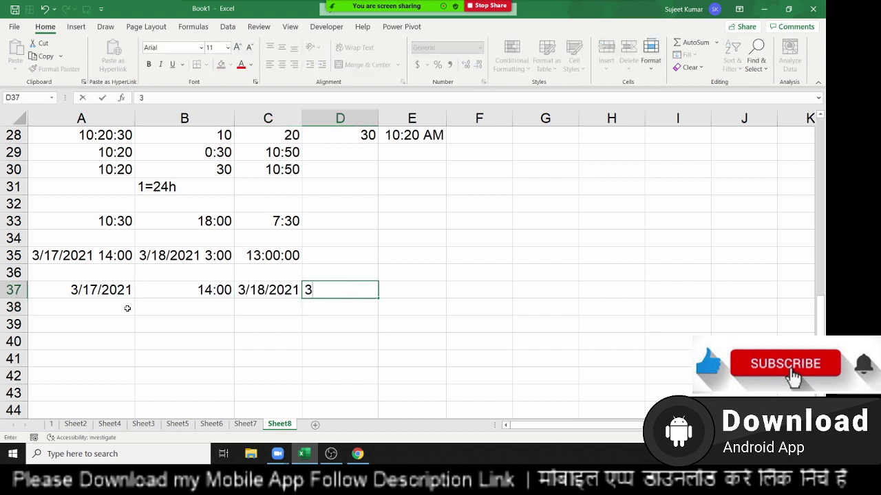
key(Return)
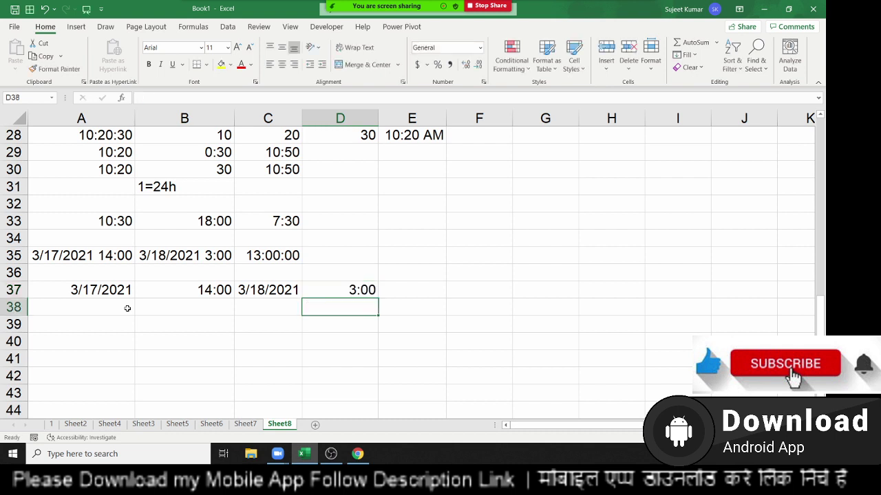
- Combine dates and times with =A37+B37 in B38 and =C37+D37 in C38
key(Left)
key(Left)
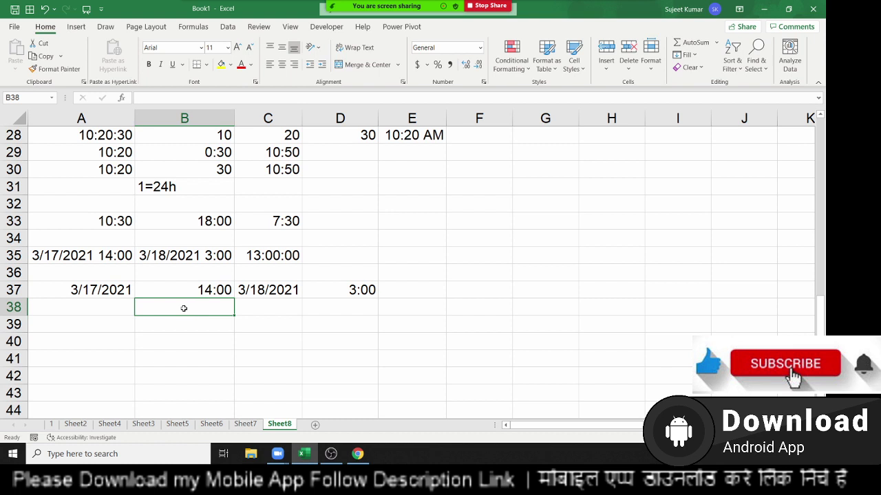
text(=)
key(Up)
key(Left)
text(+)
key(Up)
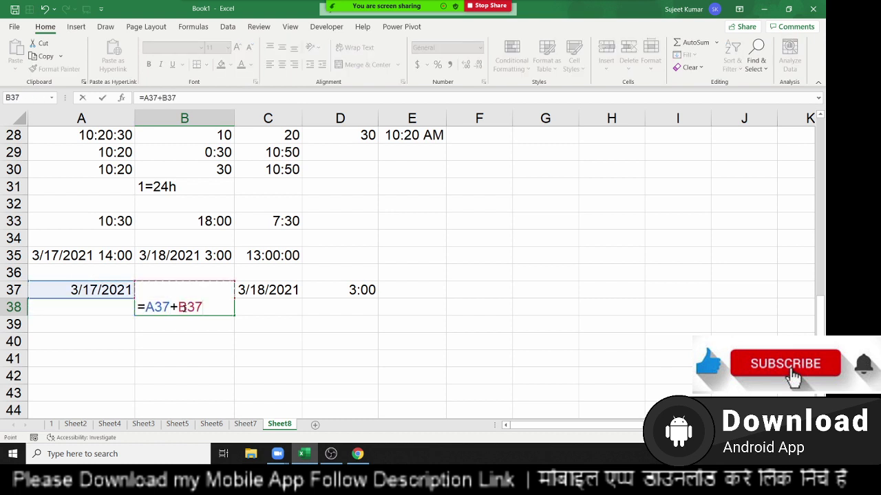
key(Return)
key(Up)
key(Right)
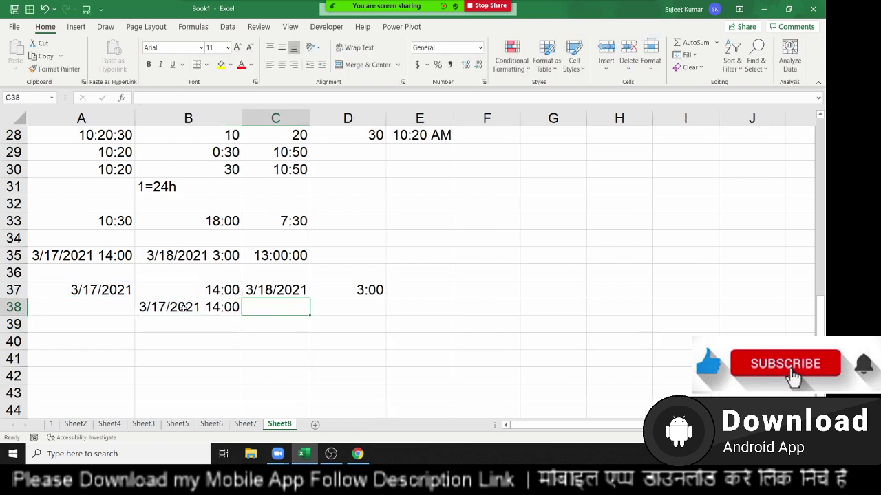
text(=)
key(Up)
text(+)
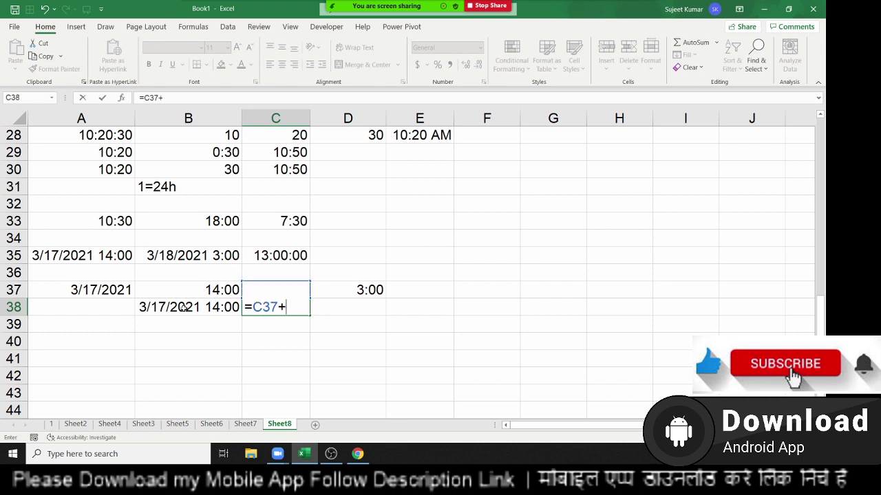
key(Up)
key(Right)
key(Return)
- Enter =C38-B38 in D38, returning 0.5416667
key(Up)
key(Right)
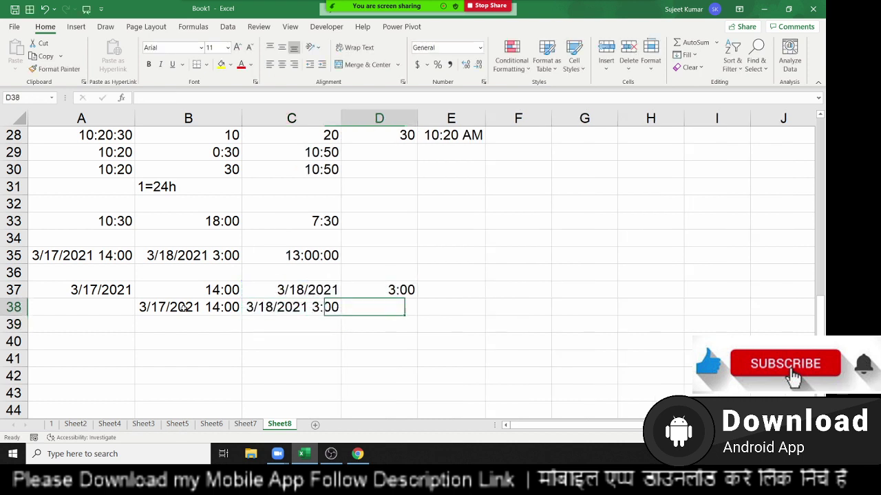
text(=)
key(Left)
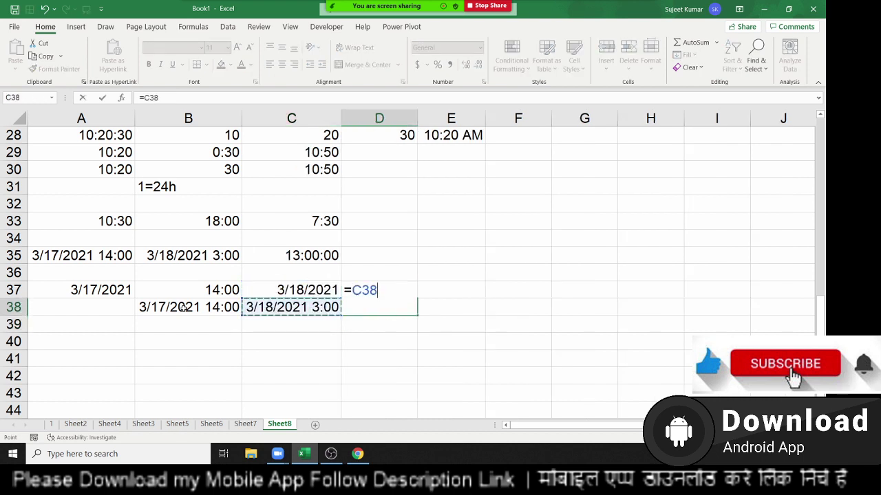
text(-)
key(Left)
key(Left)
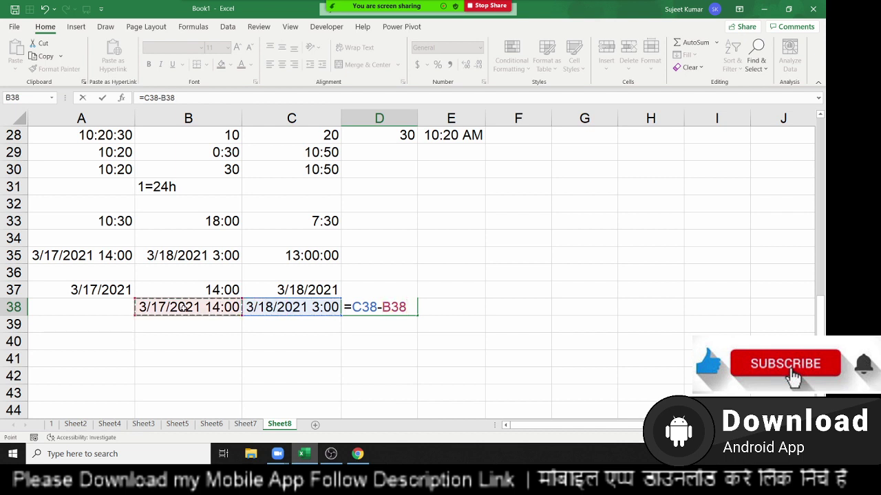
key(Return)
key(Up)
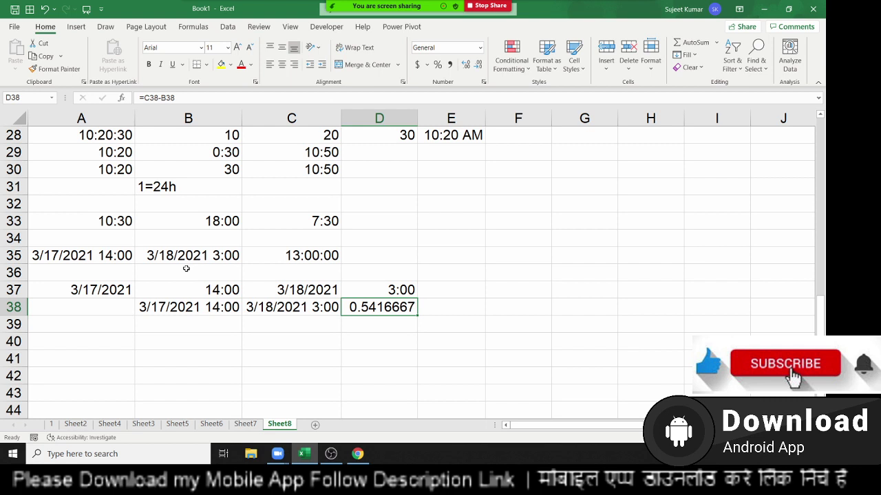
- Type JAN in B41 and the headings Start in B43 and End in C43
scroll(187, 267, down, 4)
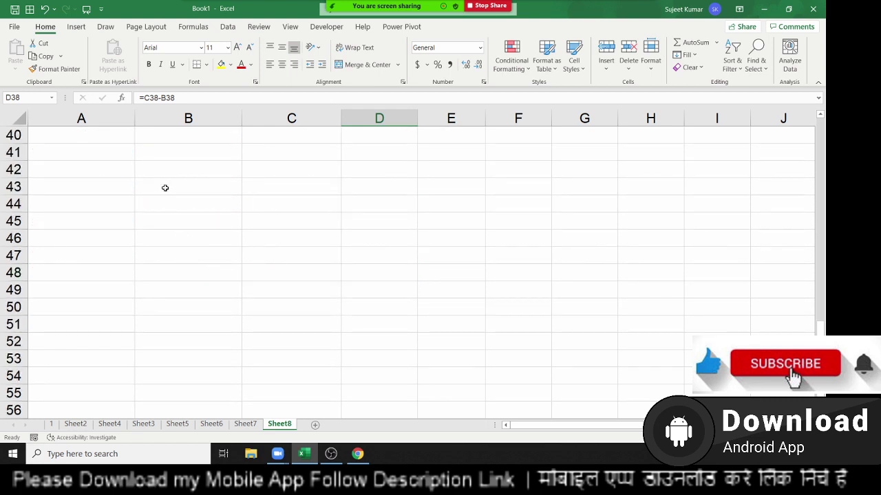
click(144, 156)
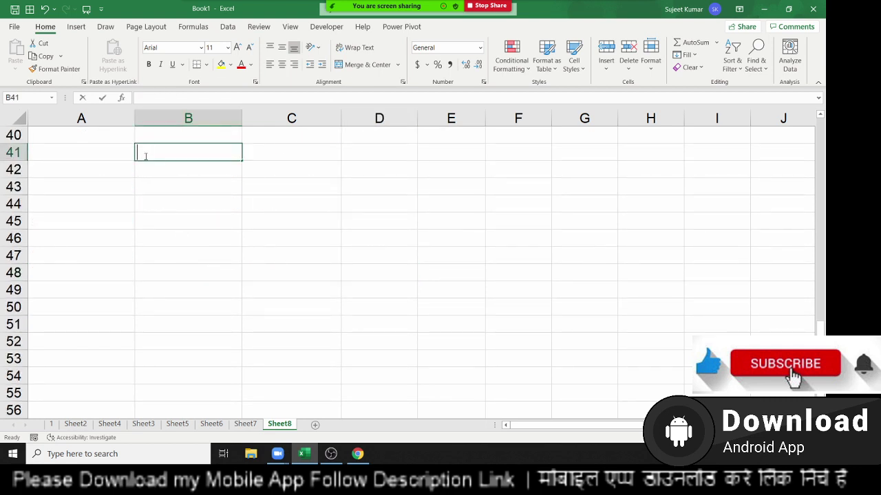
text(JAN)
key(Return)
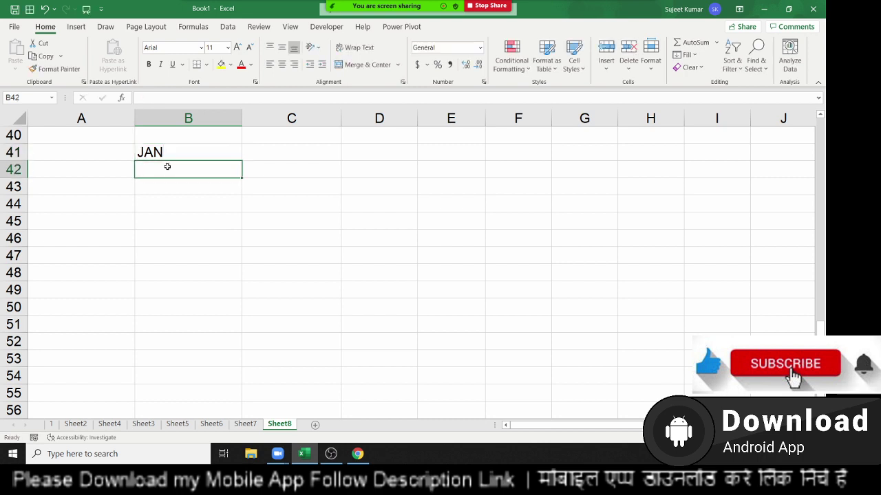
click(172, 153)
click(144, 181)
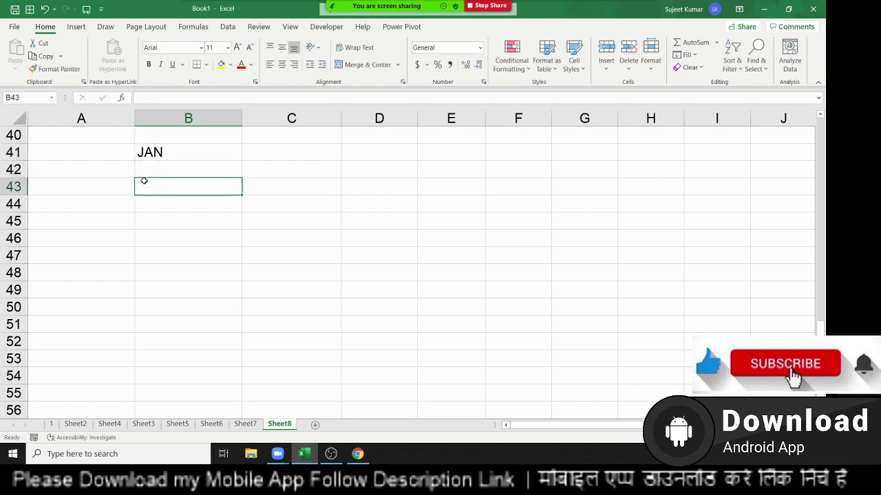
text(Start)
key(Tab)
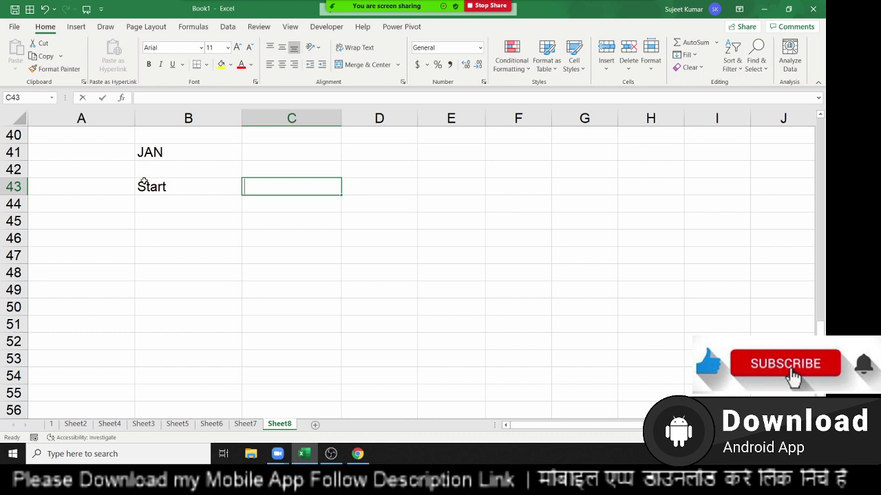
text(End)
key(Return)
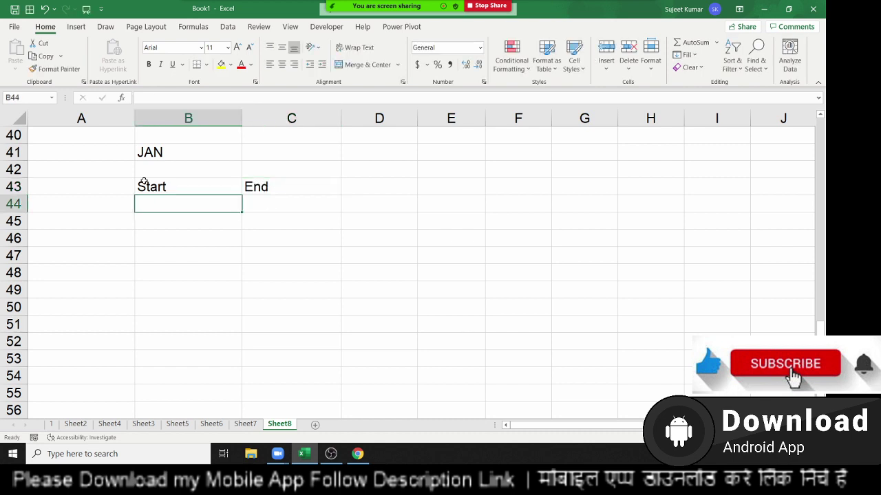
- Enter ="1-"&B41 in B44 so it shows 1-JAN
key(Up)
key(Up)
key(Up)
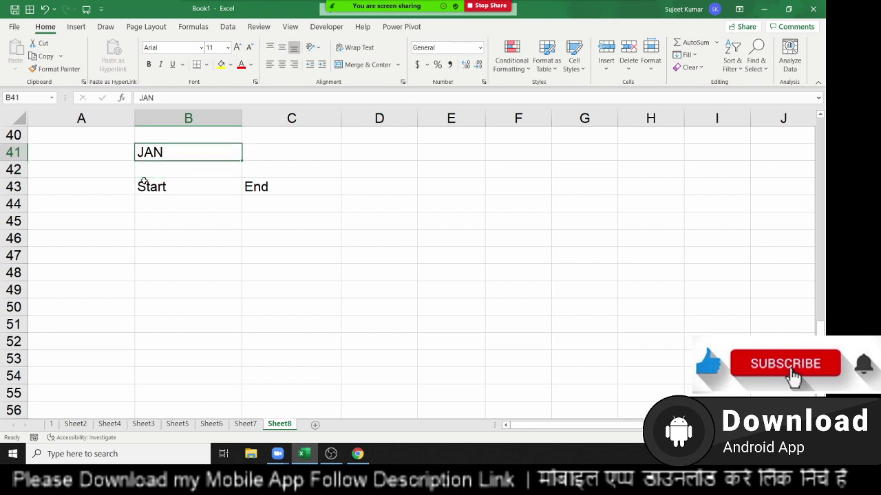
key(Down)
key(Down)
key(Down)
text(=)
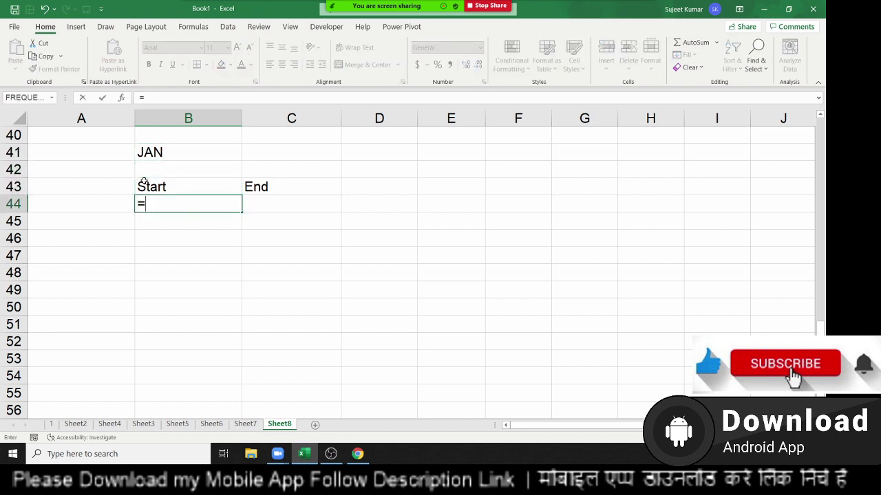
text(1)
key(BackSpace)
text("1-")
text(&)
click(152, 153)
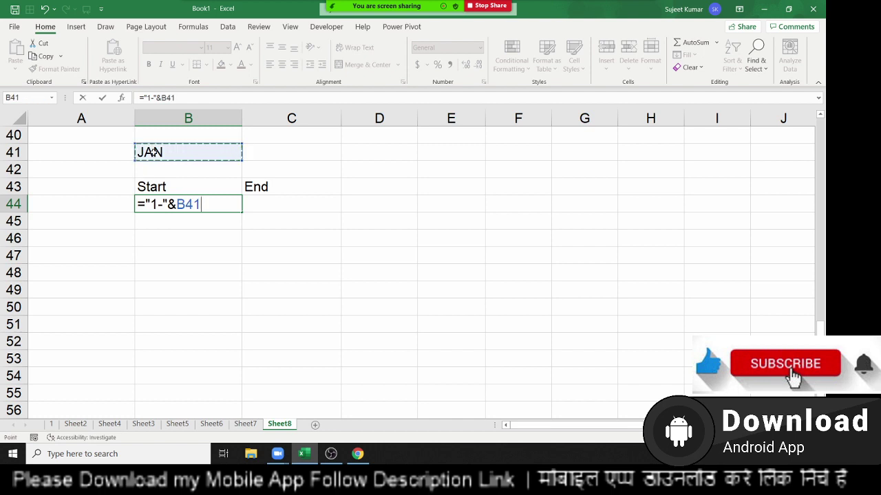
key(Return)
key(Up)
key(Right)
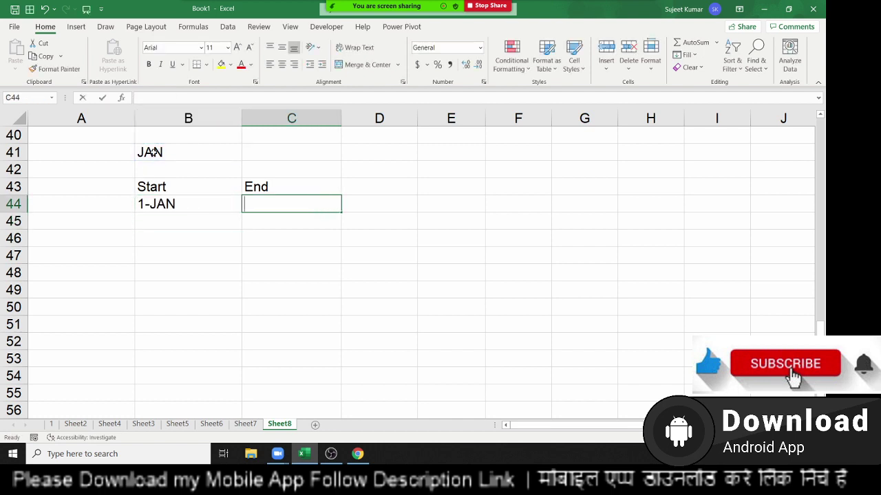
text(=e)
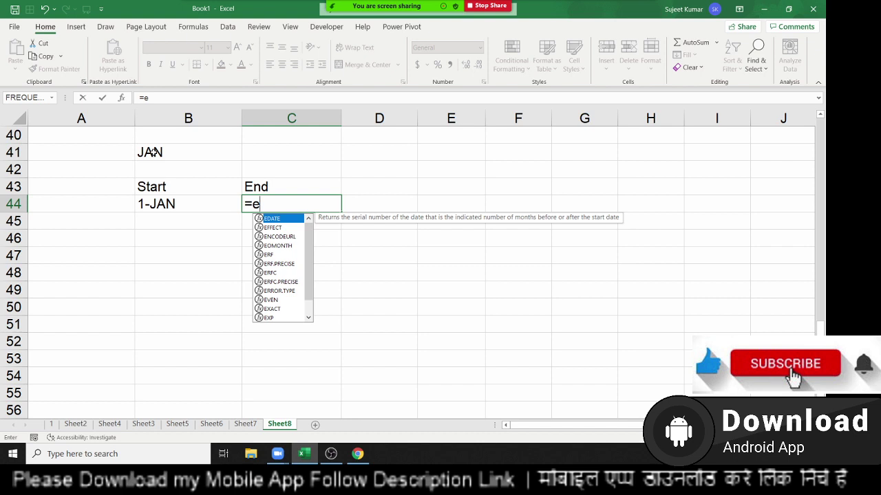
text(o)
- Enter =EOMONTH(B44,0) in C44 and format it as a date
key(Tab)
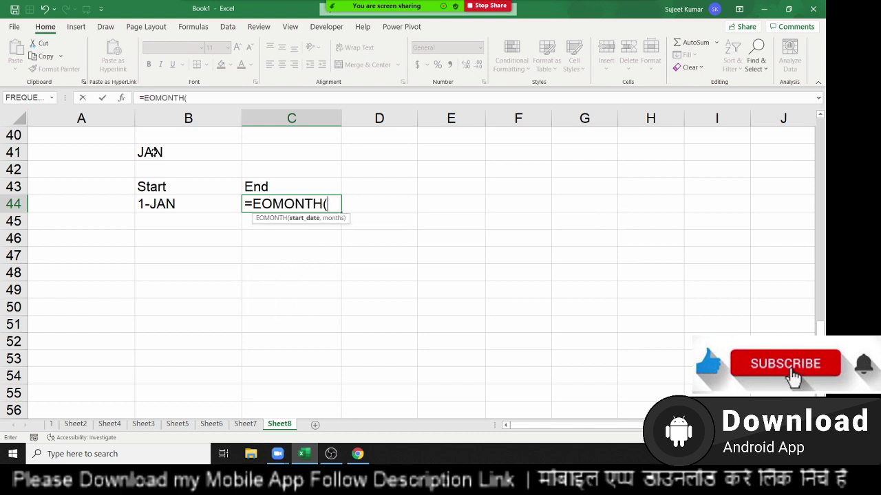
key(Left)
text(,)
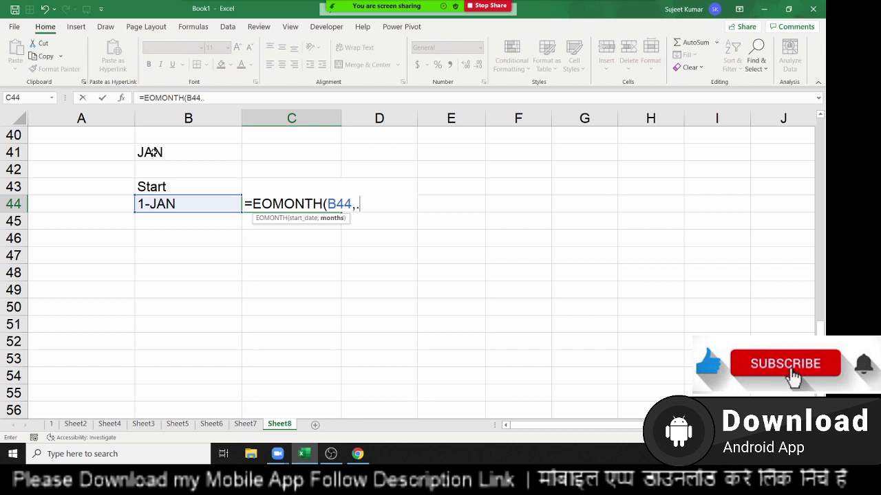
text(0)
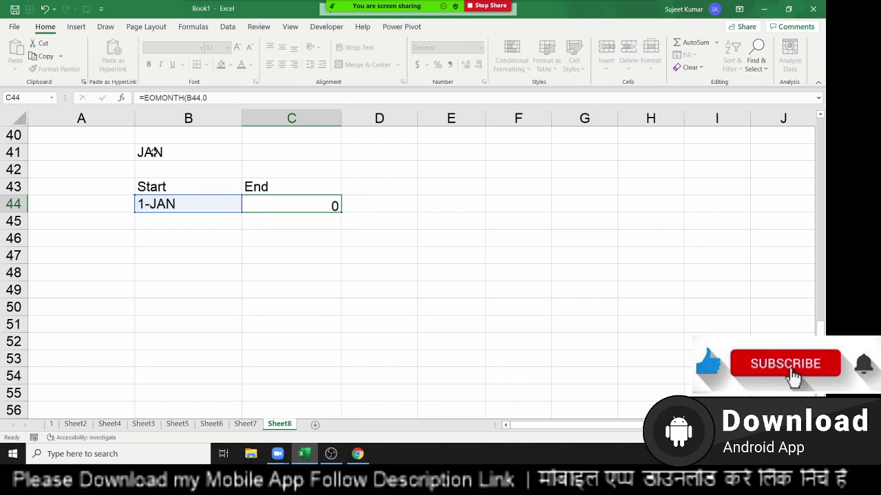
key(Return)
key(Up)
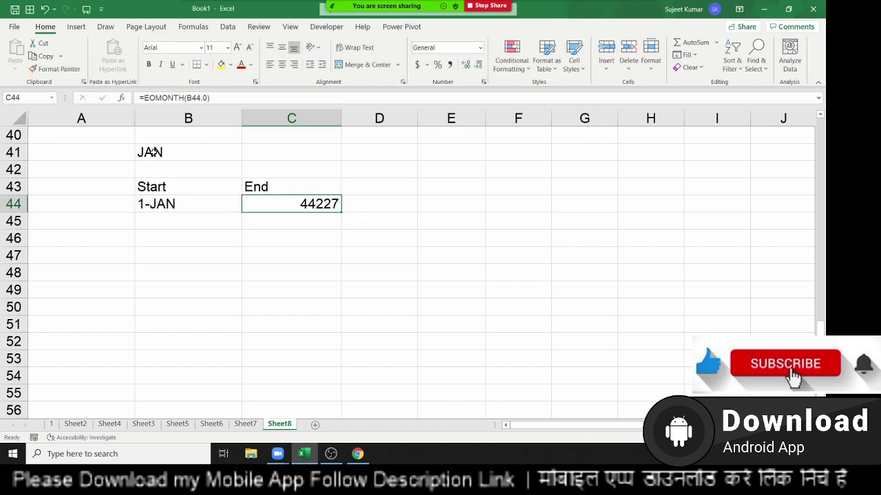
key(ctrl+shift+3)
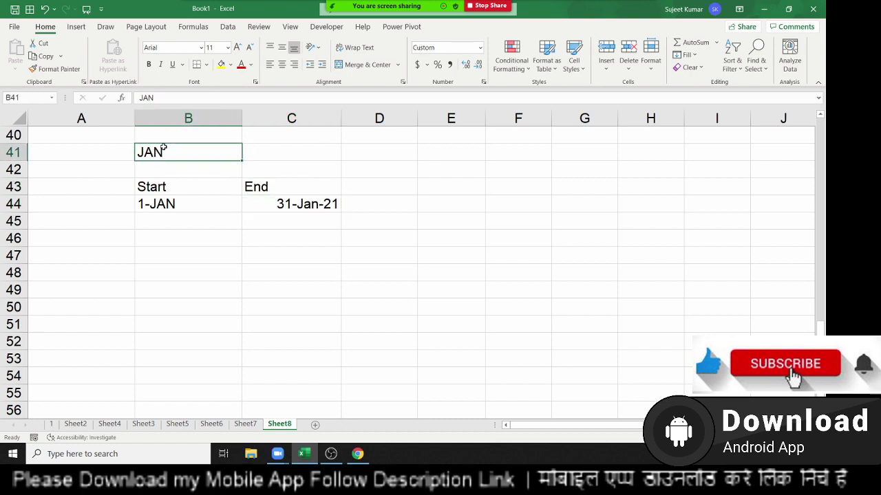
- Change the month in B41 to FEB so End shows 28-Feb-21
click(163, 147)
text(FEB)
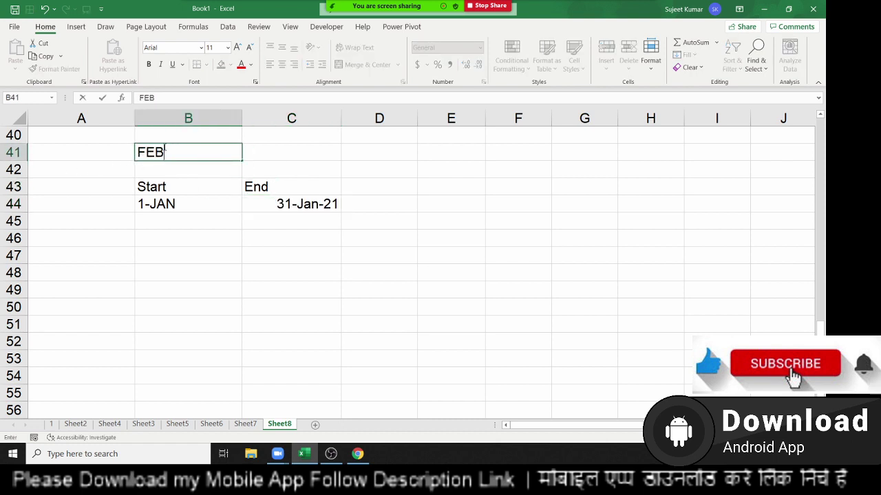
key(Return)
key(Down)
key(Down)
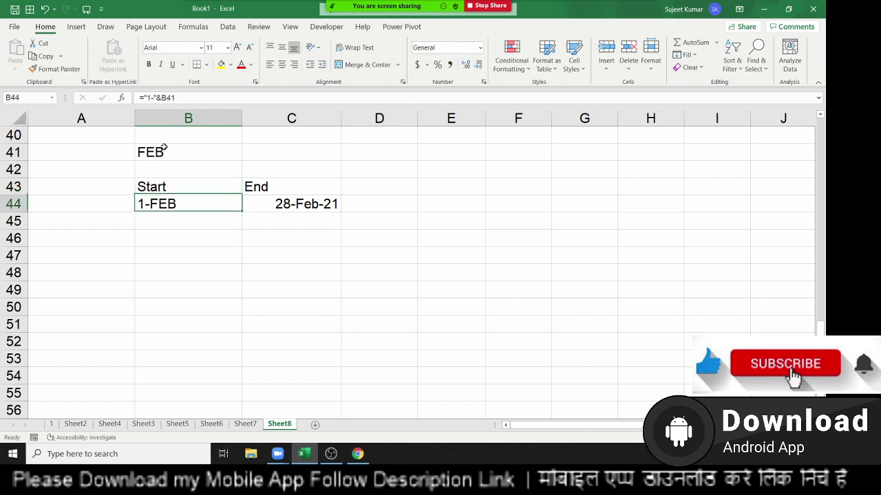
scroll(171, 137, up, 1)
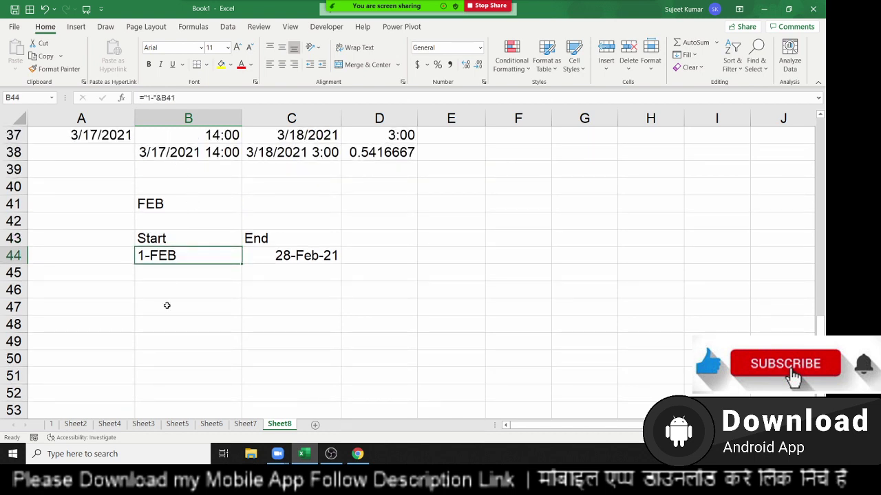
- Wrap B44's text formula in DATEVALUE to give =DATEVALUE("1-"&B41), formatted as a date
double_click(174, 256)
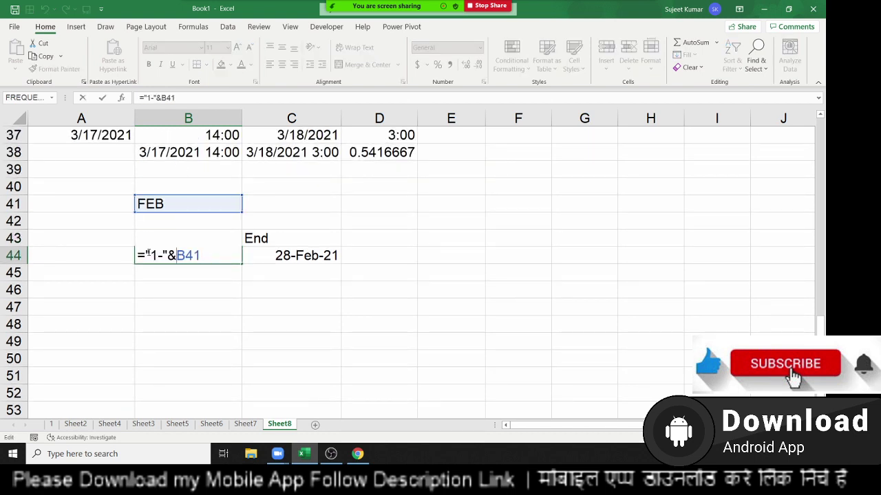
click(151, 256)
key(Left)
text(dat)
key(Down)
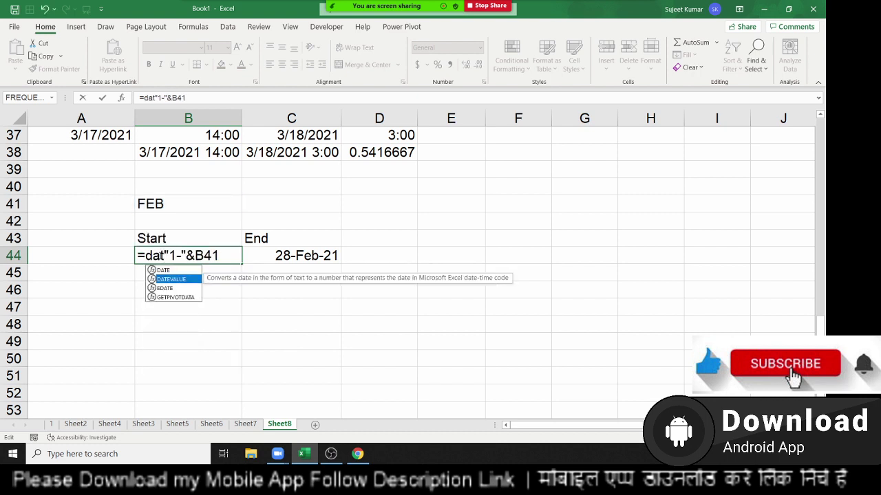
key(Tab)
click(291, 259)
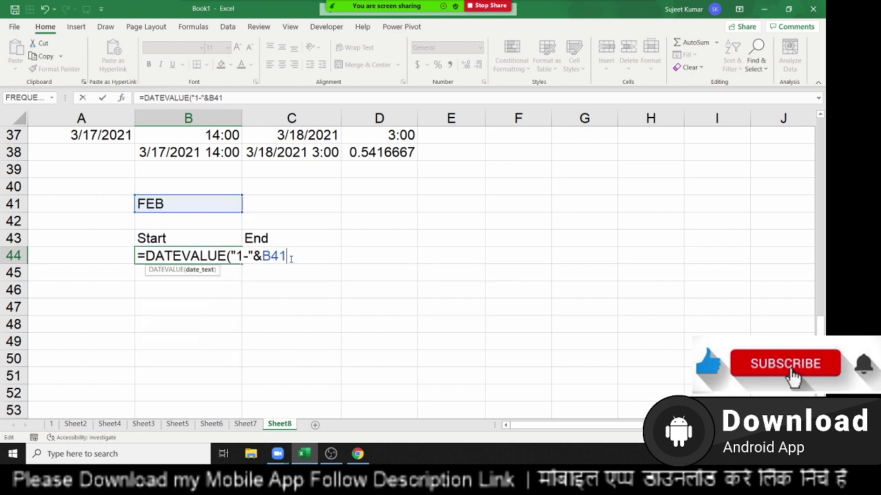
text())
key(Return)
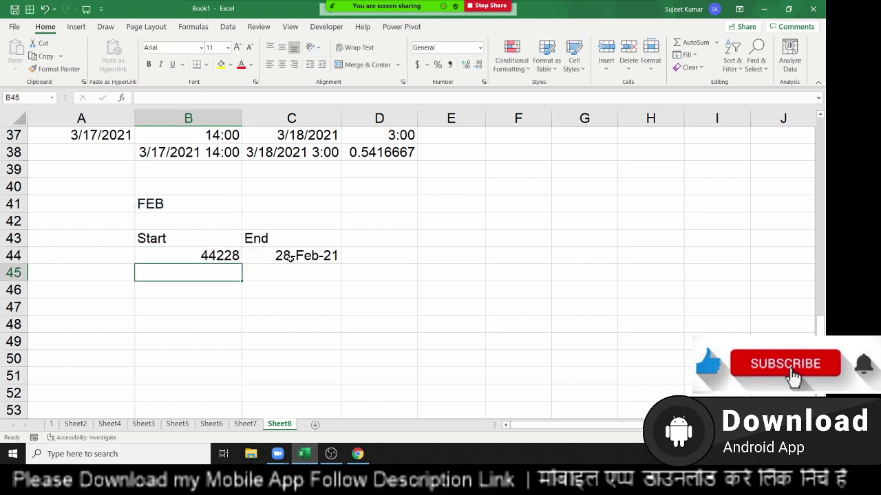
key(Up)
key(ctrl+shift+3)
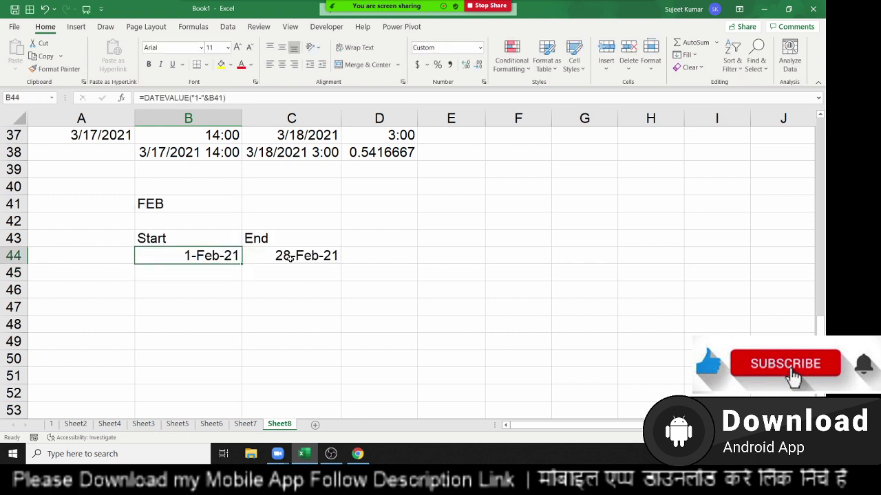
- Change the month in B41 to Mar, giving 1-Mar-21 and 31-Mar-21
click(169, 208)
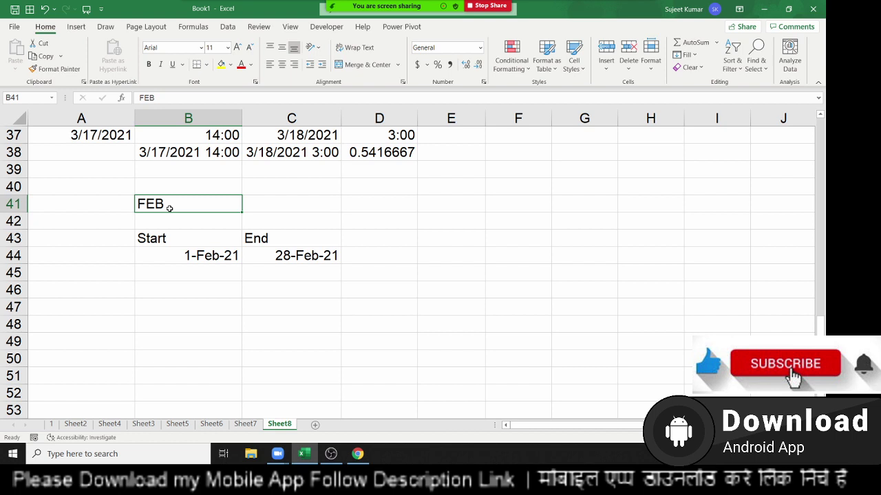
text(MAr)
key(Return)
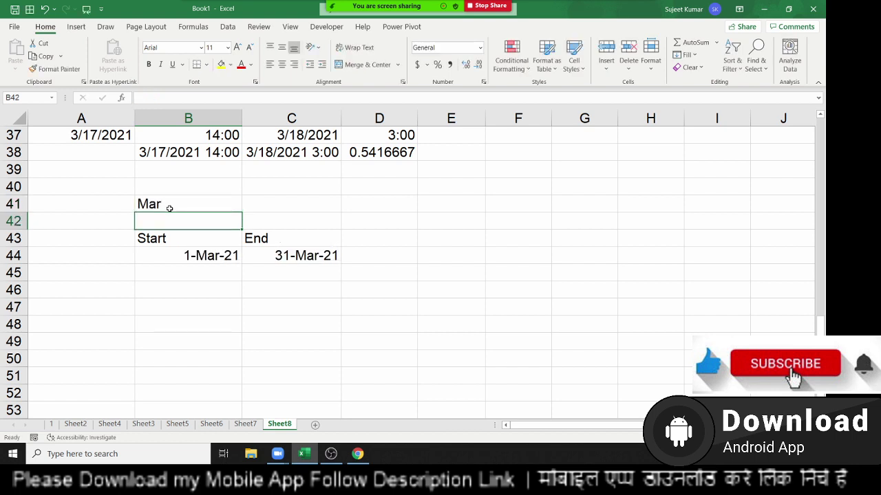
- Enter the label Today in B48 and =TODAY() in C48
scroll(197, 259, down, 1)
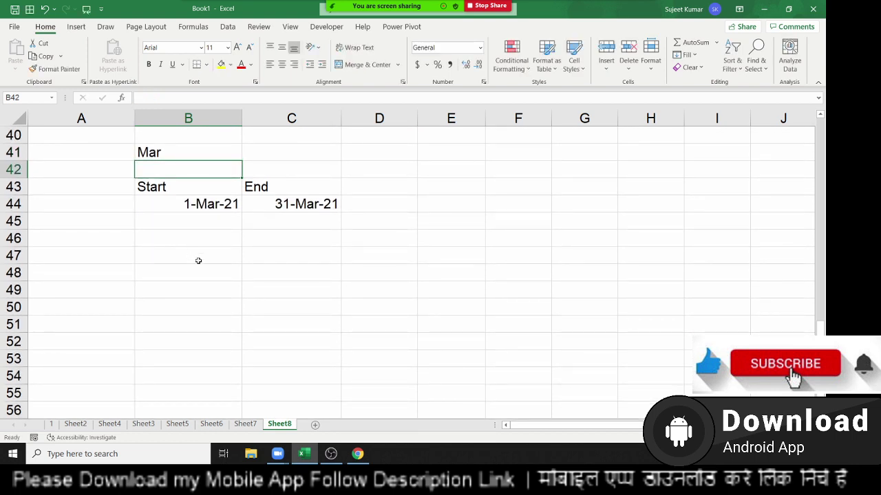
scroll(202, 255, down, 2)
scroll(206, 225, up, 1)
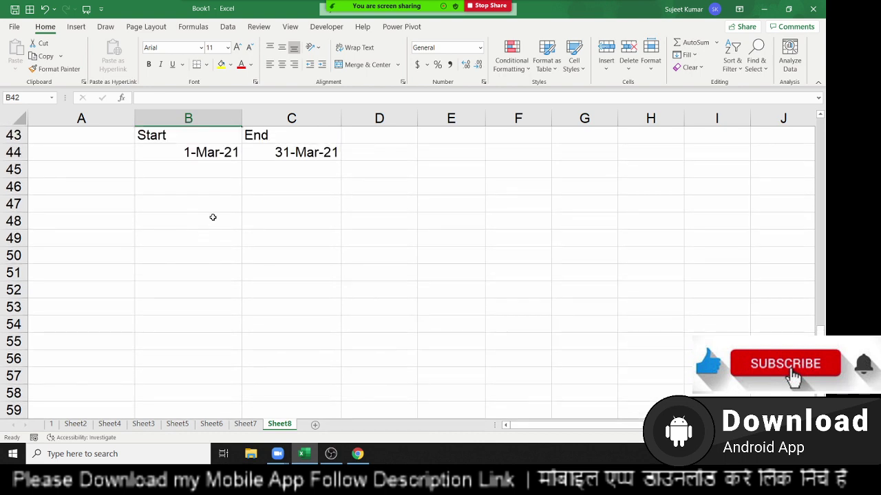
click(213, 217)
text(Tod)
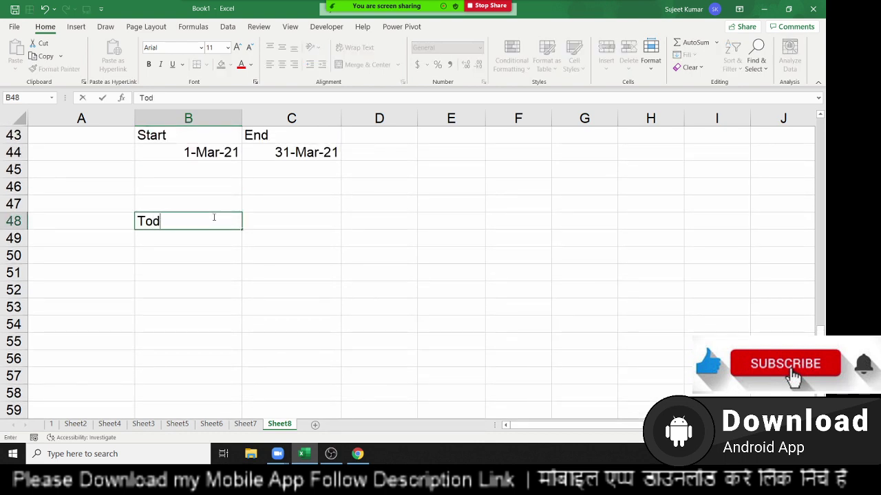
text(ay)
key(Tab)
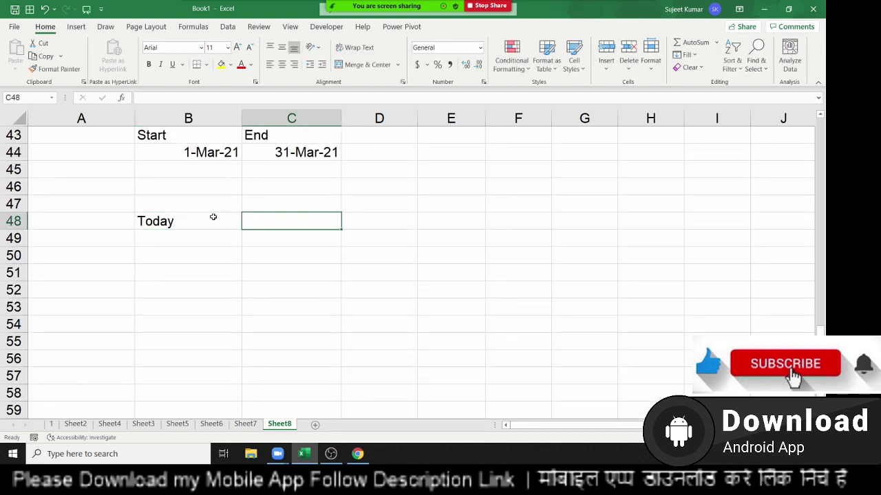
text(=to)
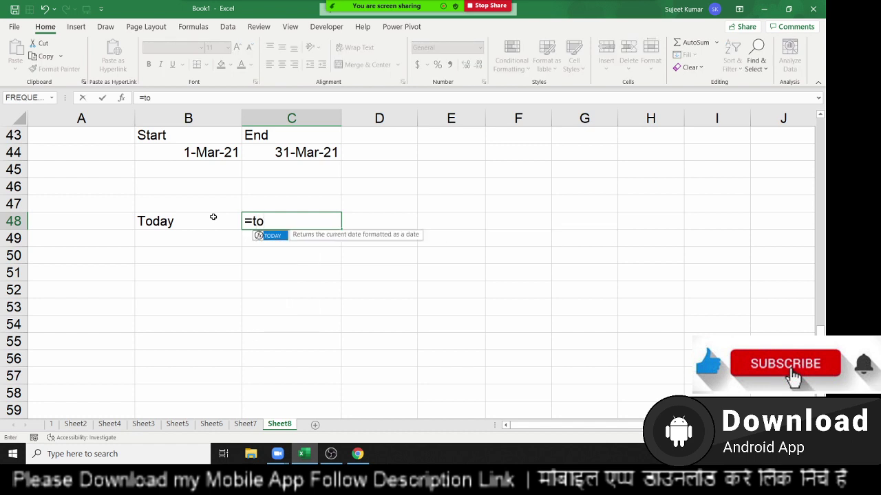
key(Tab)
text())
key(Return)
key(Return)
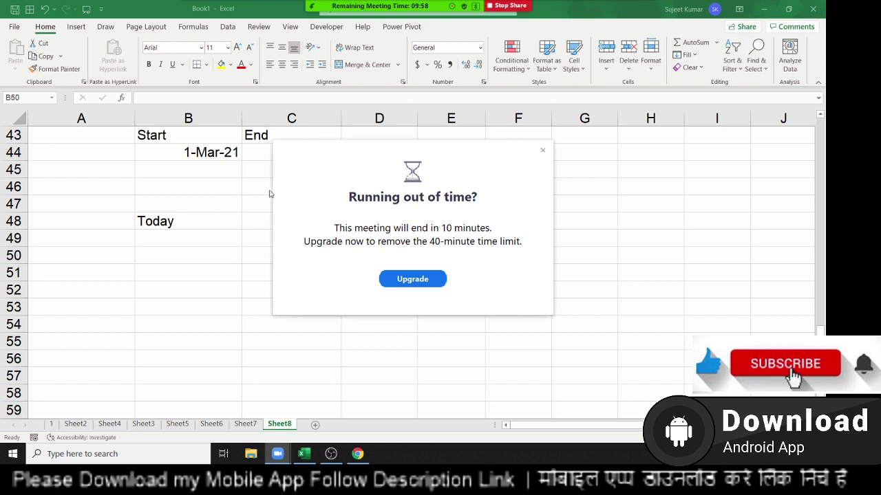
- Add the headers Start and End in B50:C50
click(543, 148)
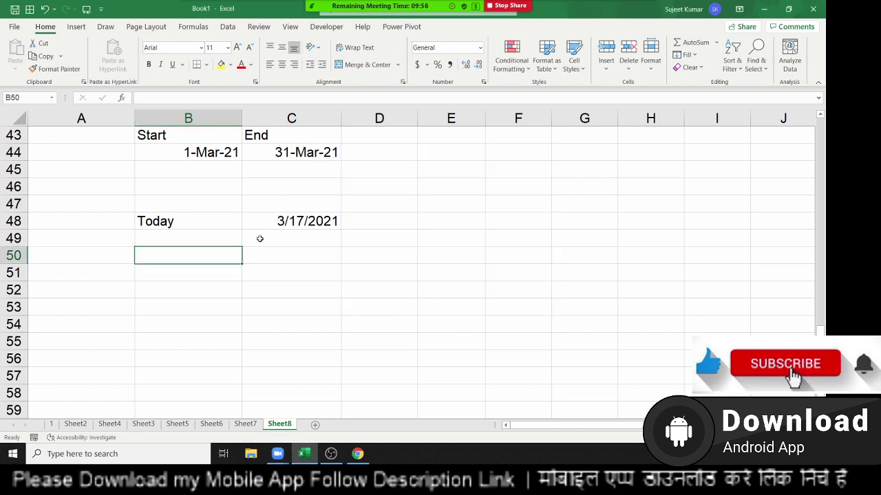
text(Sta)
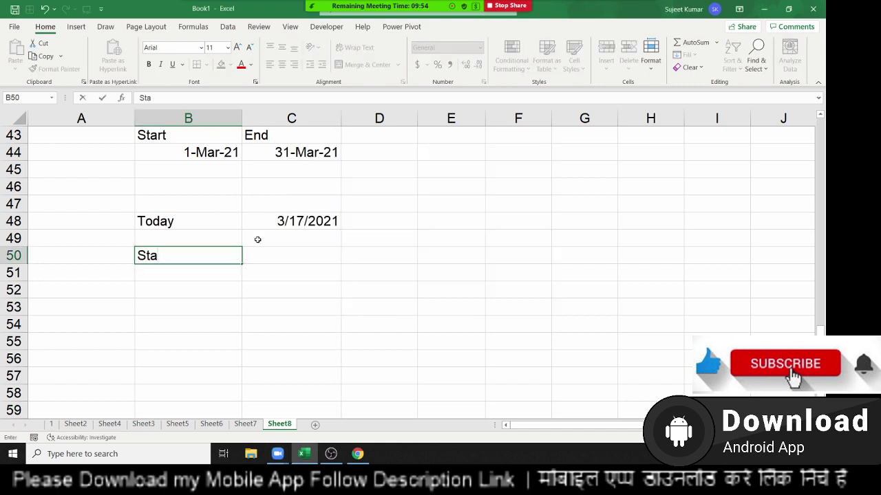
text(rt)
key(Tab)
text(E)
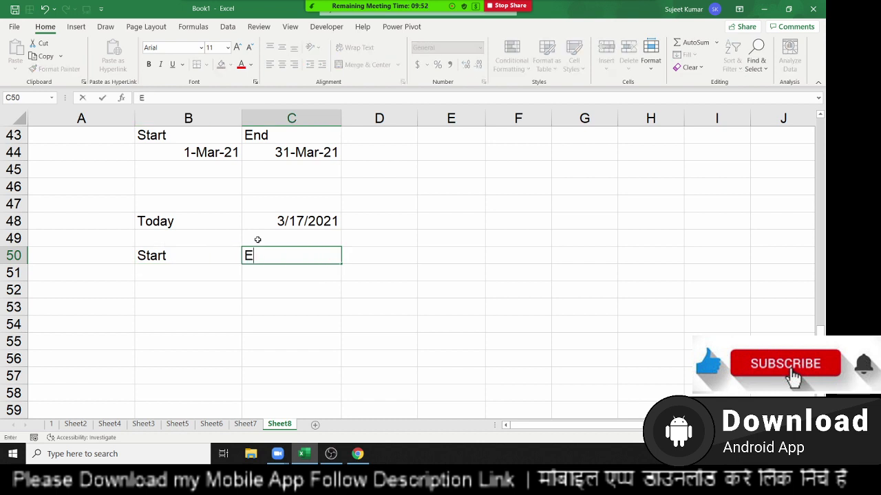
text(nd)
key(Return)
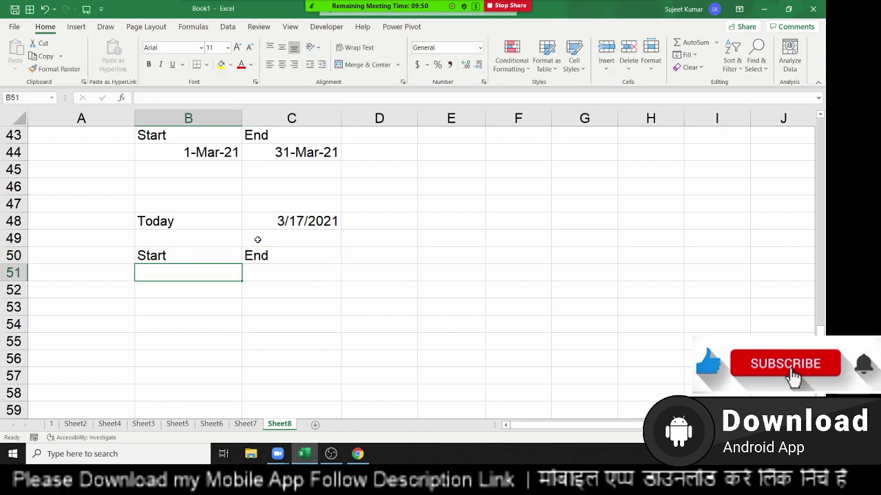
- Enter =EOMONTH(C48,-1) in B51 and format it as a date
text(=e)
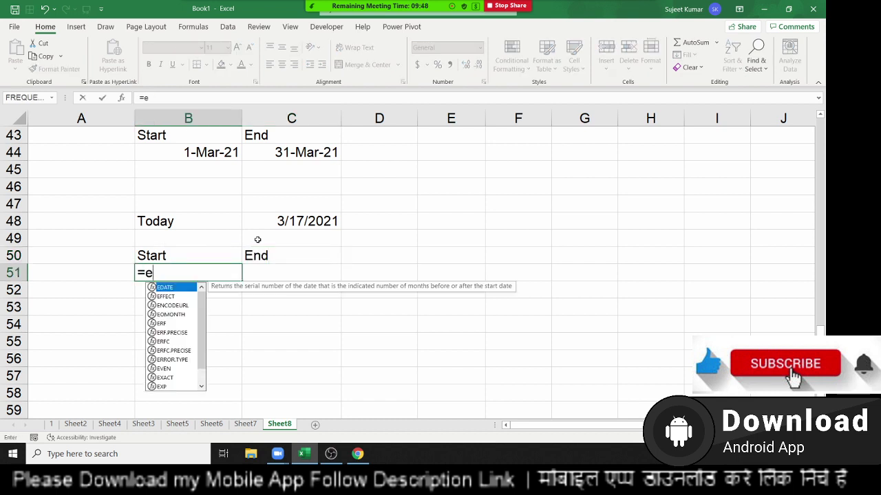
text(o)
key(Tab)
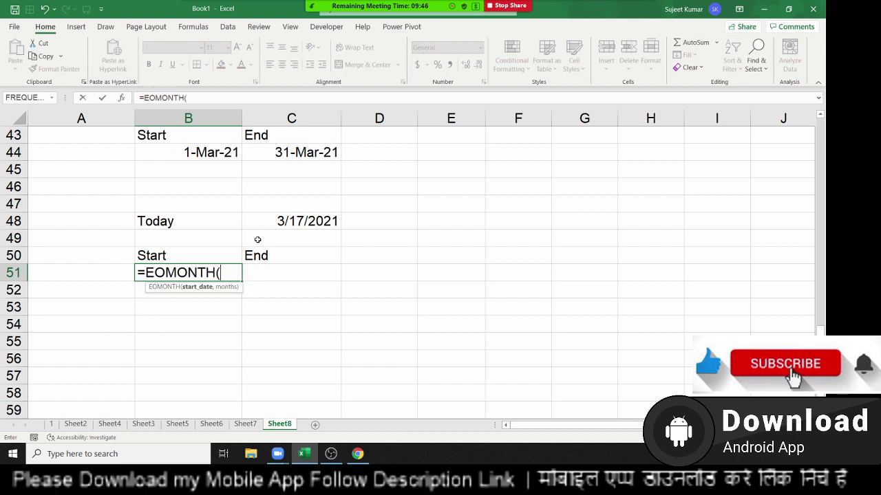
click(322, 227)
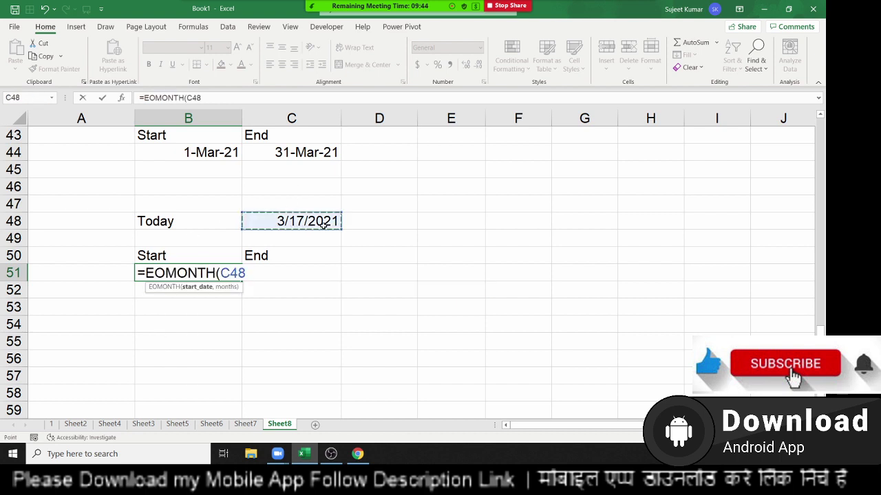
text(,)
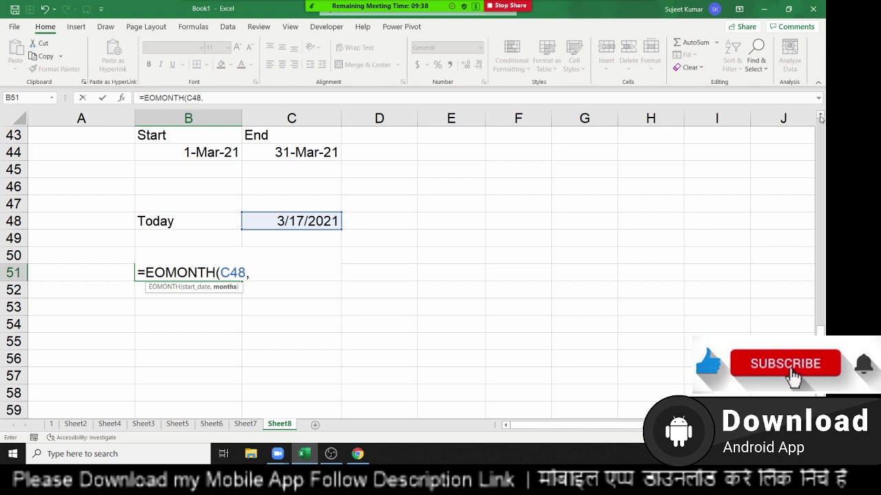
text(-1)
key(Return)
key(Up)
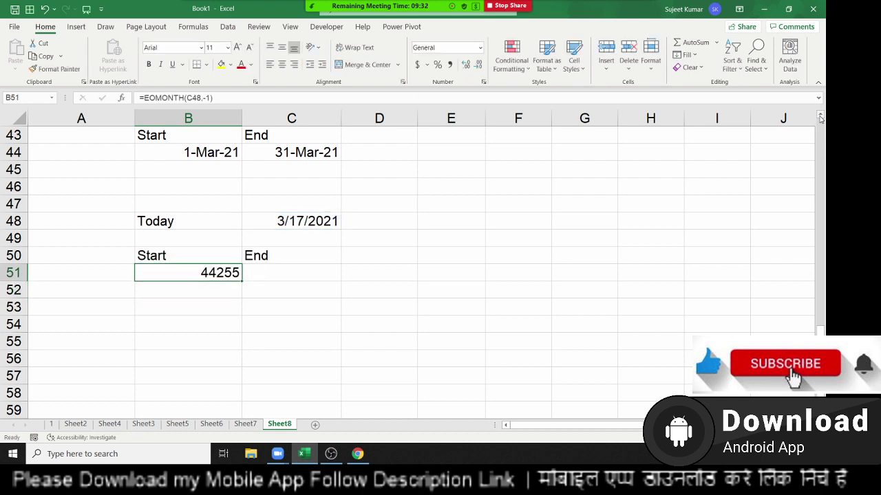
key(ctrl+shift+3)
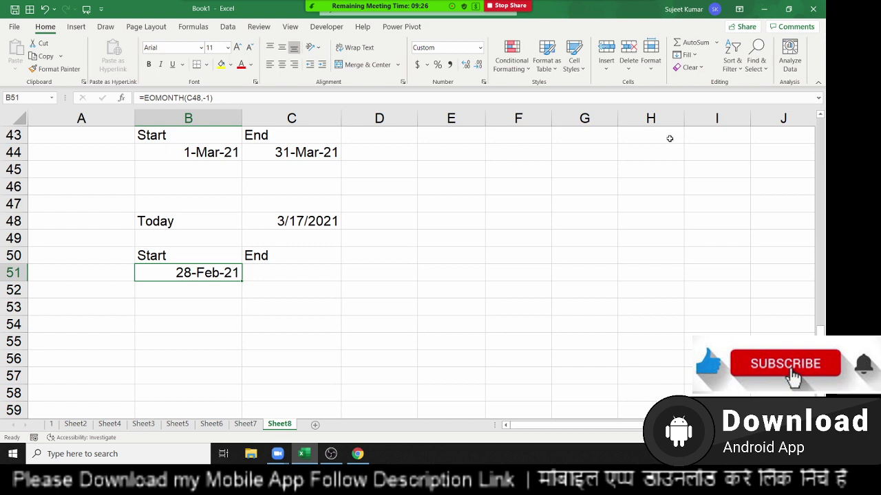
- Enter =EOMONTH(C48,0) in C51 and format it as a date, showing 31-Mar-21
click(265, 271)
text(=)
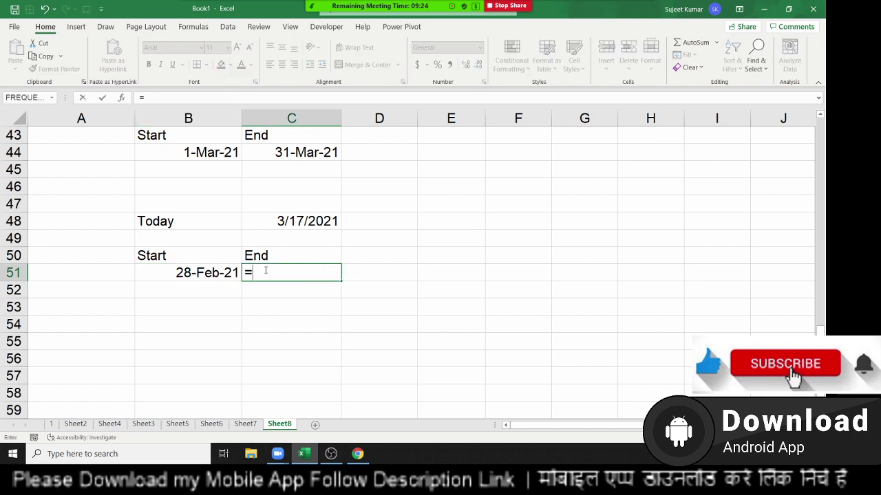
text(eo)
key(Tab)
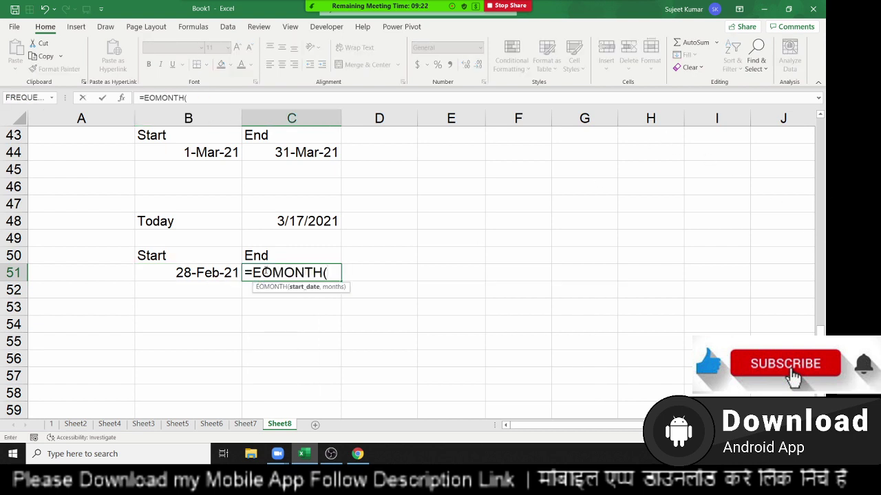
key(Up)
key(Up)
key(Up)
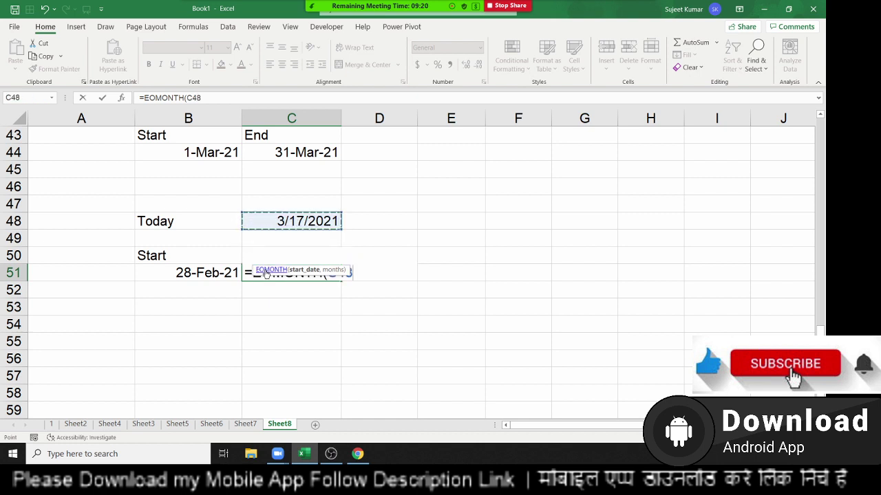
text(,0)
key(Return)
click(265, 272)
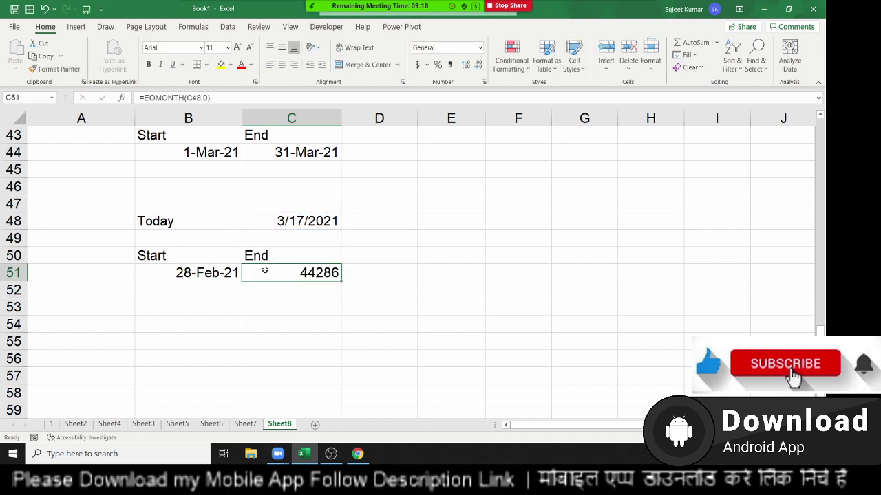
key(ctrl+shift+3)
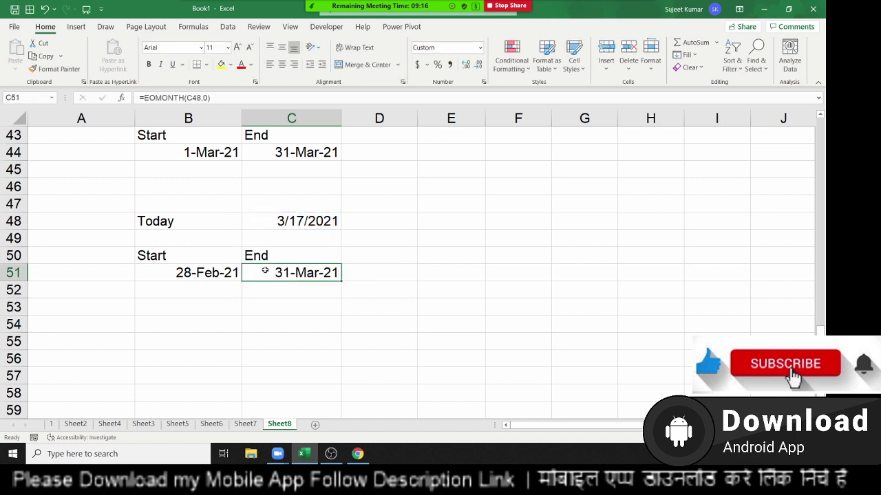
- Correct B51 to =EOMONTH(C48,-1)+1 so it shows 1-Mar-21, then review both results
click(195, 271)
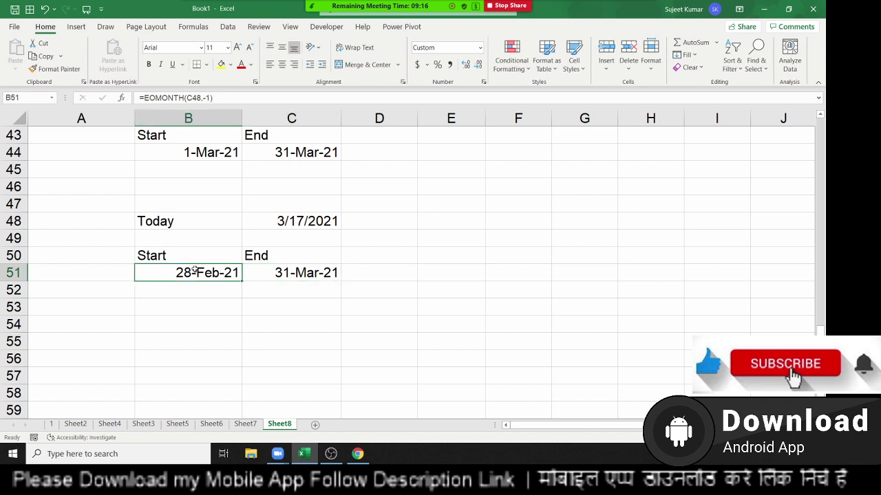
click(252, 271)
click(231, 271)
double_click(230, 272)
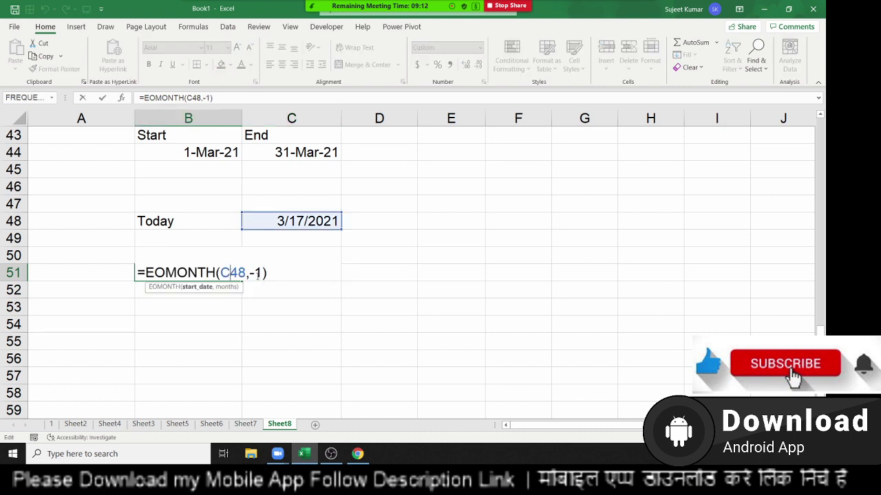
click(267, 273)
text(+1)
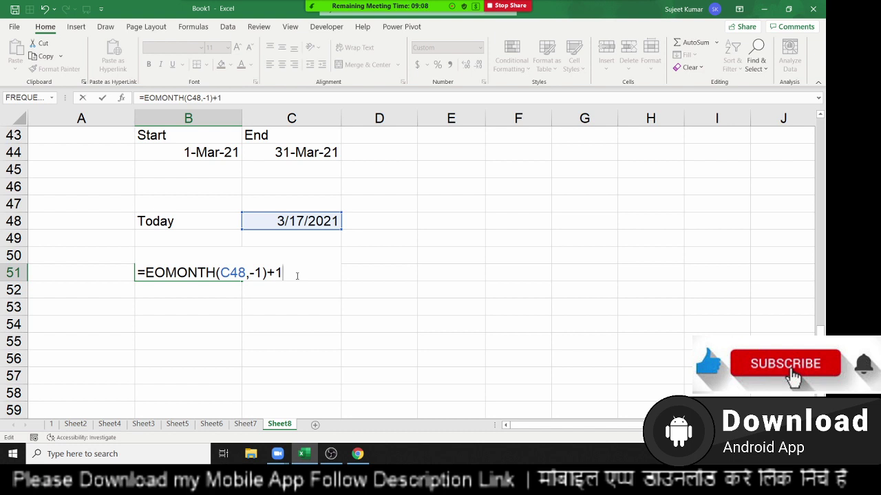
key(Return)
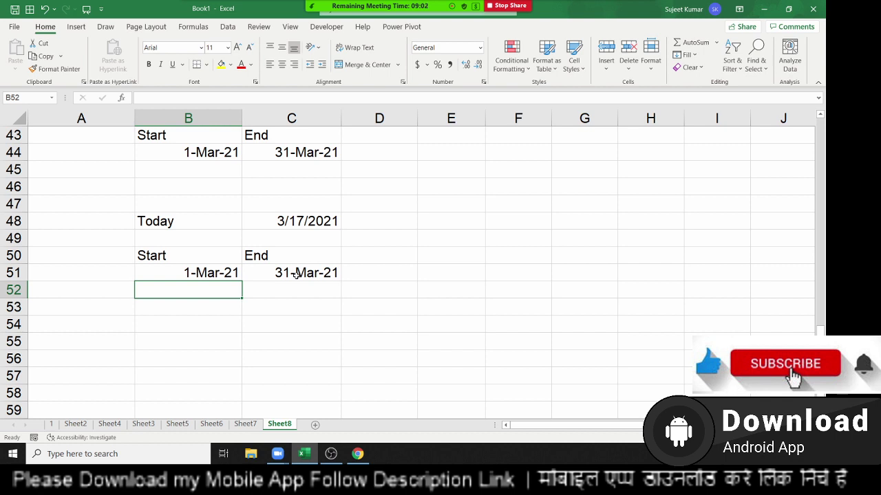
key(Up)
click(295, 274)
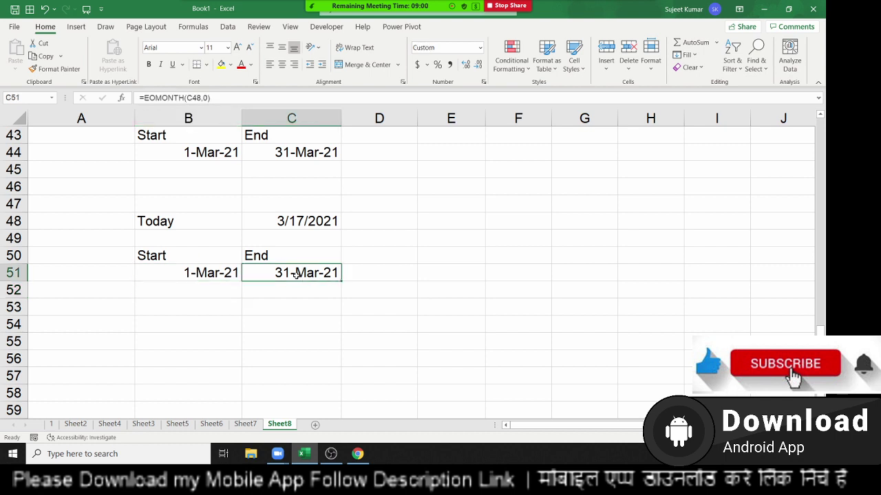
key(Left)
scroll(289, 319, up, 1)
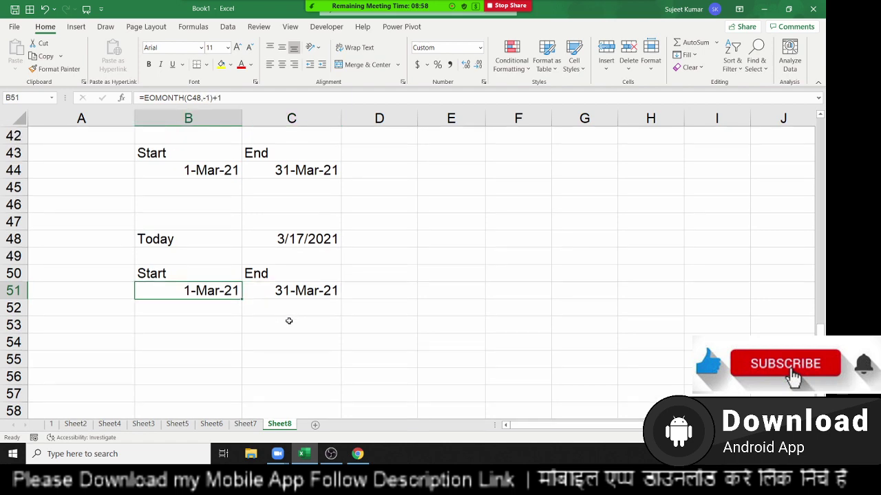
scroll(289, 323, up, 5)
scroll(289, 323, down, 3)
scroll(314, 417, down, 3)
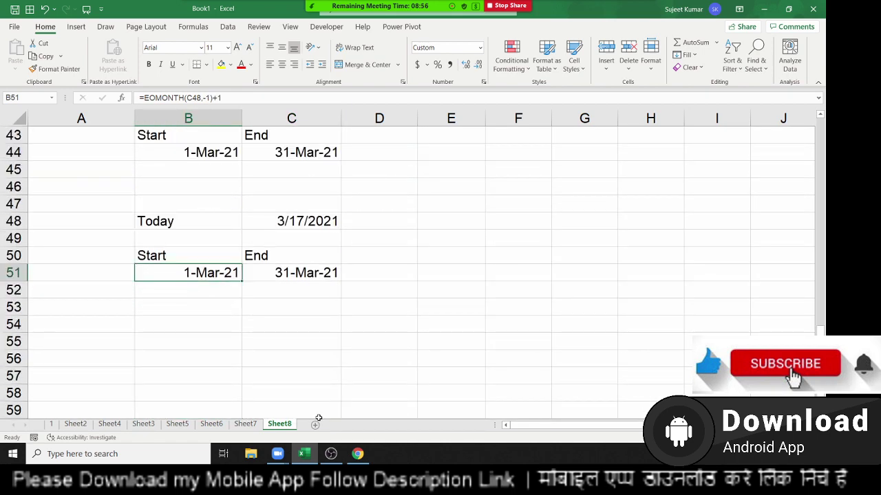
- On a new sheet, enter 1 and 2 in A1:A2
click(315, 425)
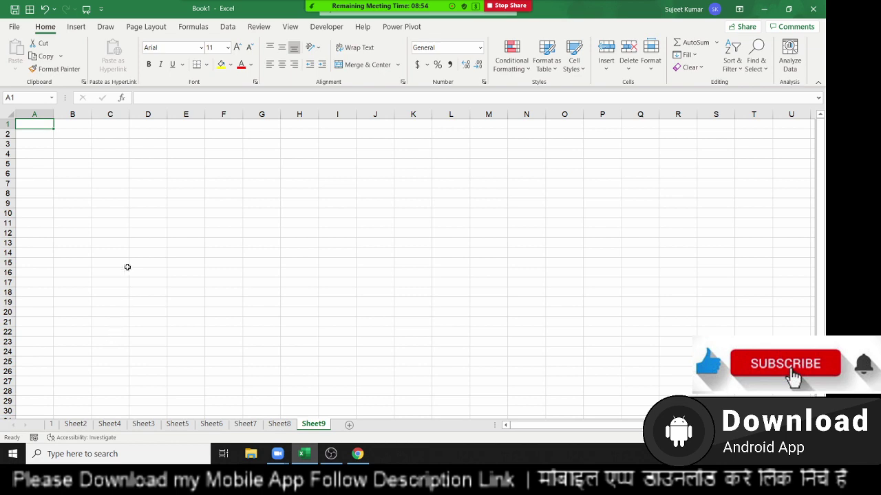
ctrl+scroll(117, 267, up, 6)
ctrl+scroll(117, 266, up, 1)
ctrl+scroll(115, 263, up, 2)
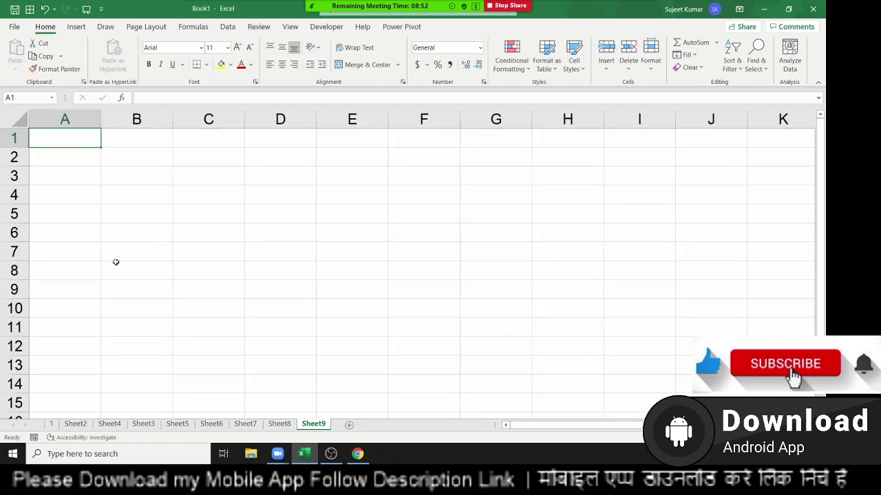
ctrl+scroll(115, 262, up, 1)
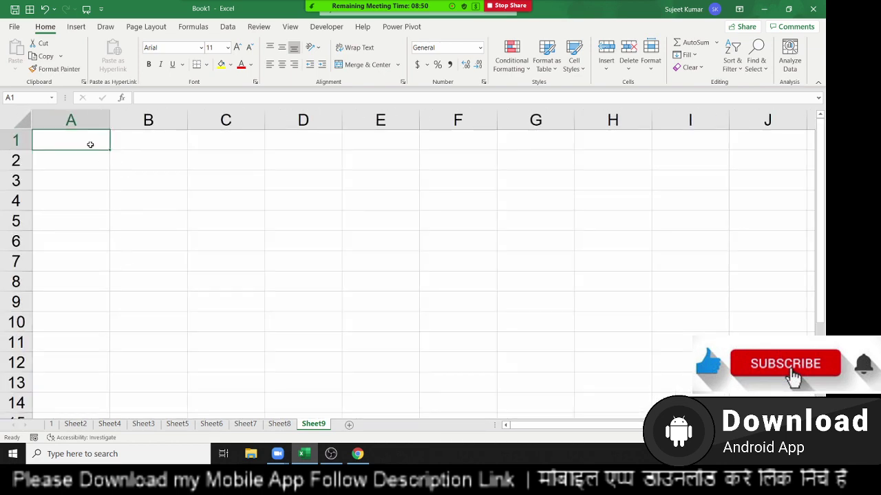
text(1)
key(Return)
text(2)
key(Return)
- Extend the series down column A, keeping only the numbers 1 to 7
mouse_move(88, 143)
mouse_down()
mouse_move(100, 160)
mouse_move(114, 342)
mouse_up()
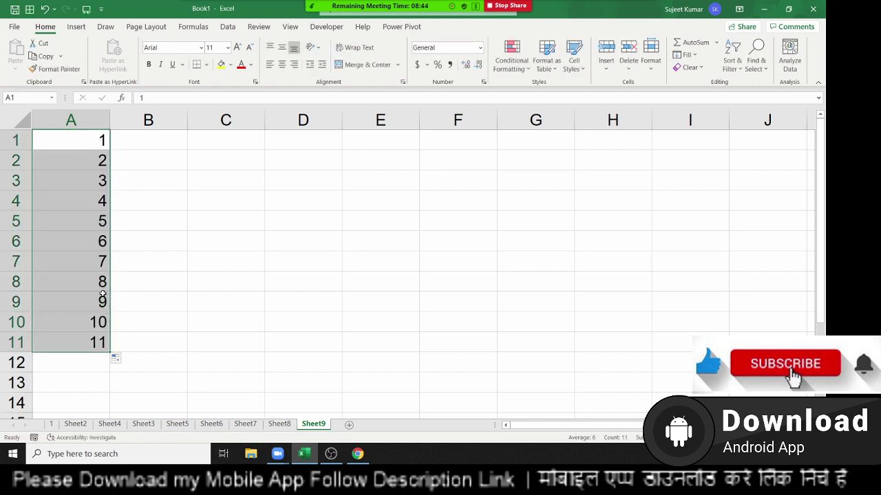
click(103, 300)
click(105, 289)
key(ctrl+shift+Down)
key(Delete)
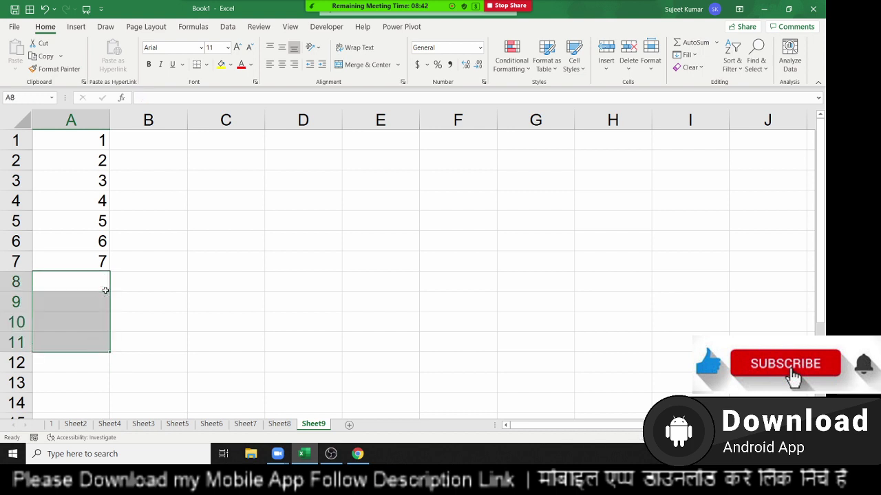
- Enter the date 1/1 in D1 and fill dates down to 8-Jan in D8
key(ctrl+Home)
key(Right)
key(Right)
key(Right)
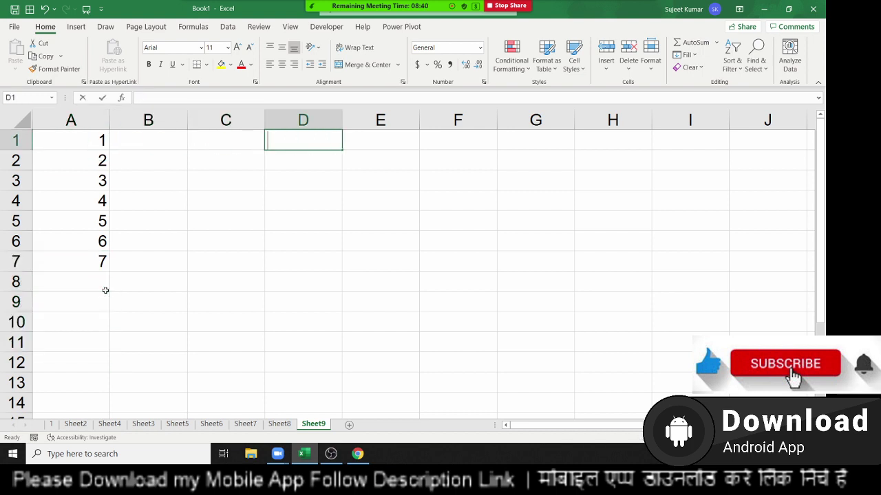
text(11)
key(BackSpace)
key(BackSpace)
text(1/)
text(1)
key(Return)
click(322, 139)
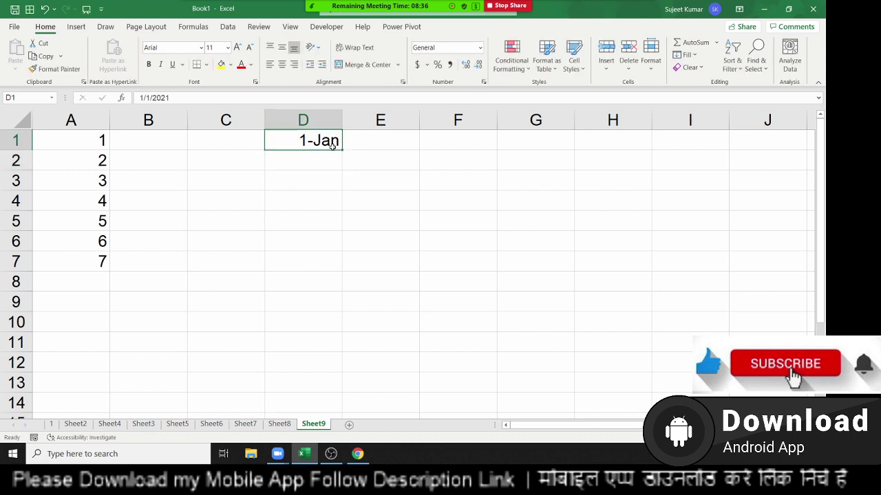
drag(341, 150, 351, 291)
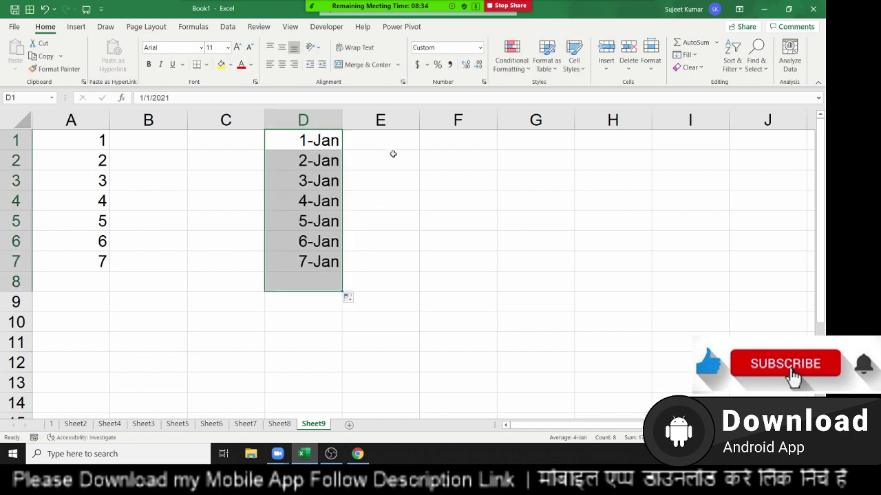
click(384, 141)
- Enter =WEEKDAY(D1,2) in E1 and copy it down to E8
text(=)
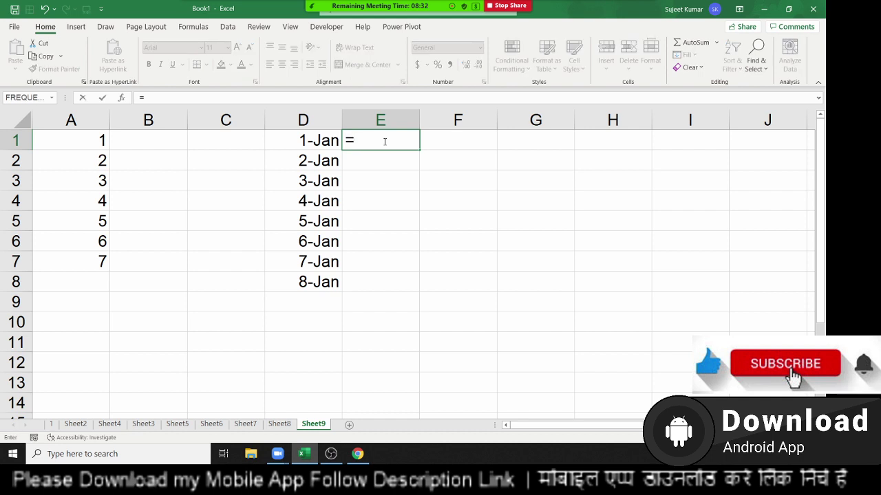
text(we)
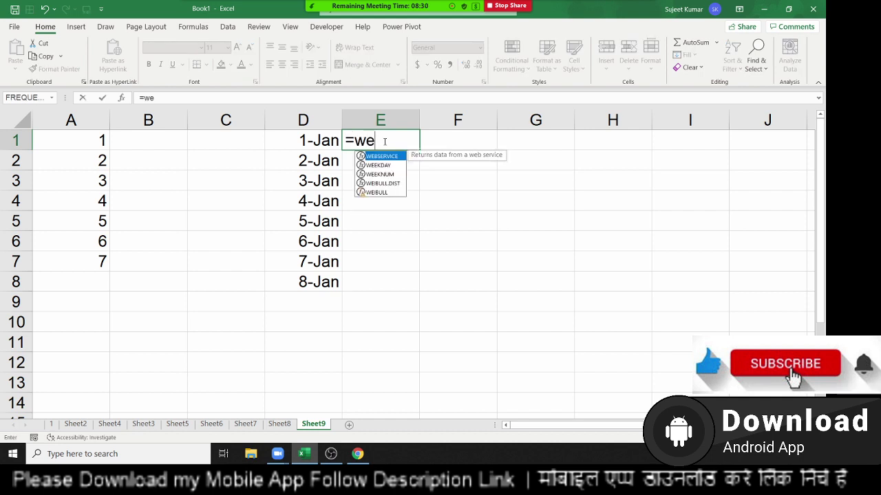
key(Down)
key(Tab)
key(Left)
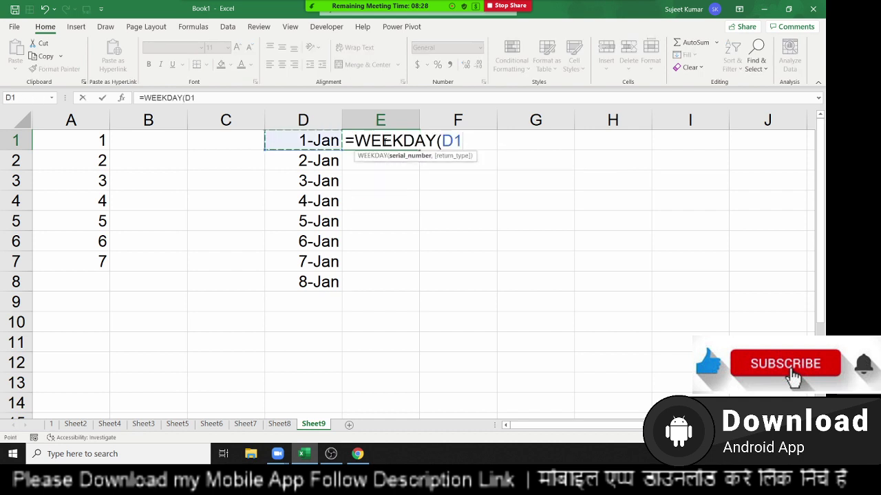
text(,)
key(Down)
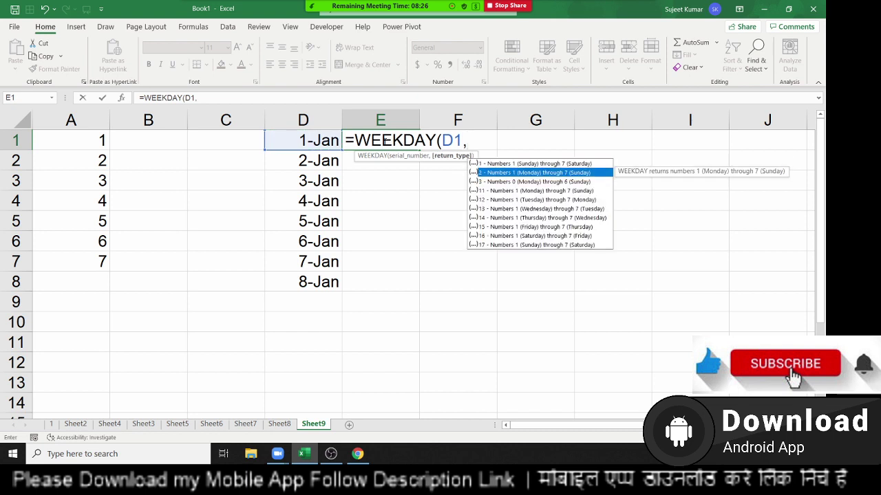
key(Tab)
key(Return)
click(383, 140)
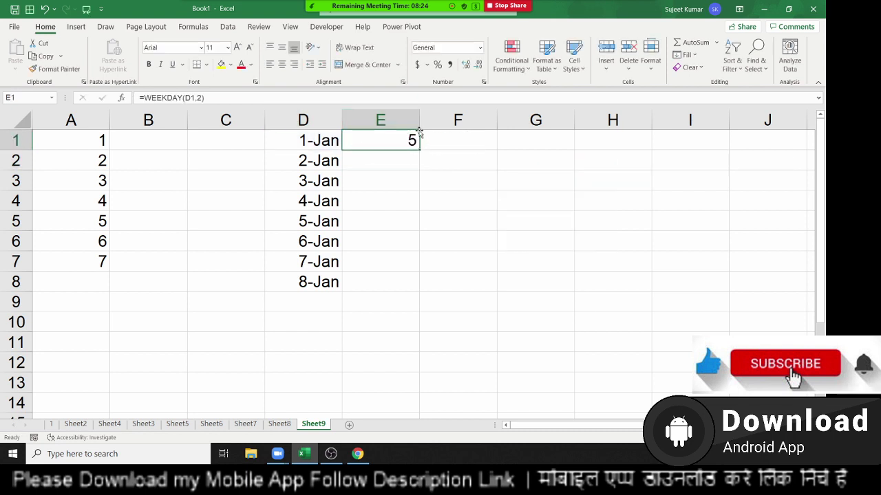
double_click(419, 149)
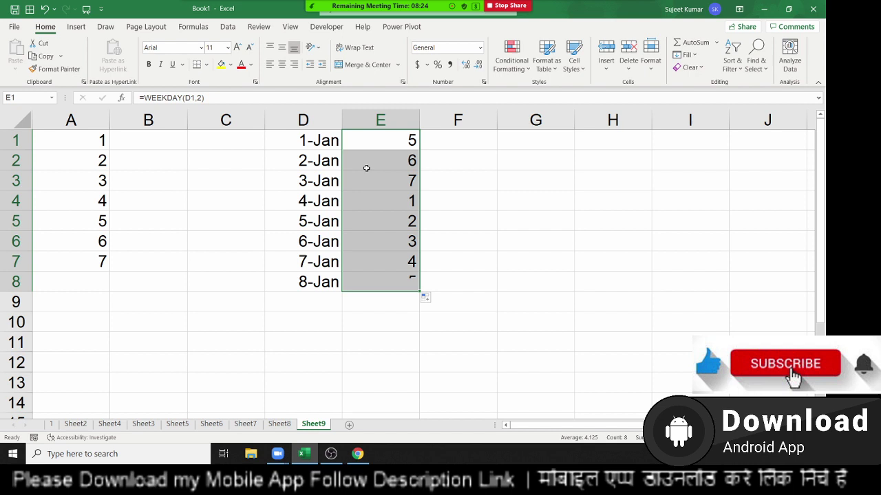
- Enter =TEXT(D1,"DDD") in F1 and copy it down to F8, showing Fri through Fri
click(455, 140)
text(=t)
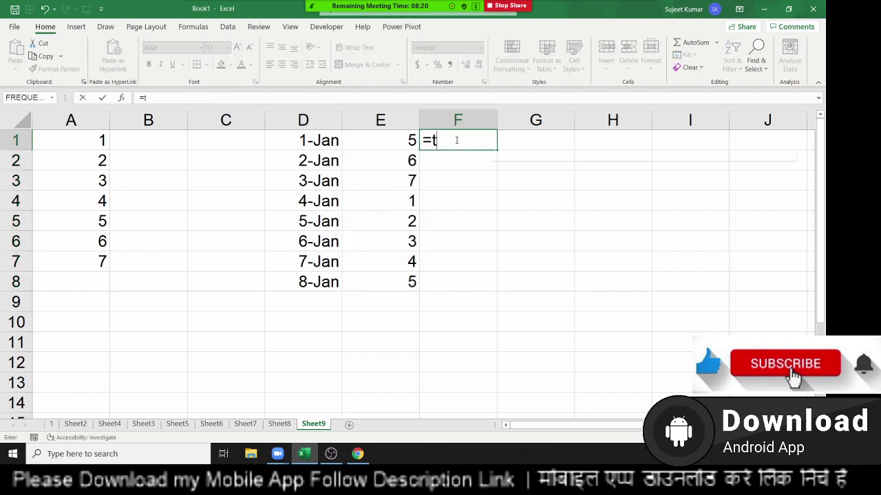
text(e)
key(Tab)
key(Left)
key(Left)
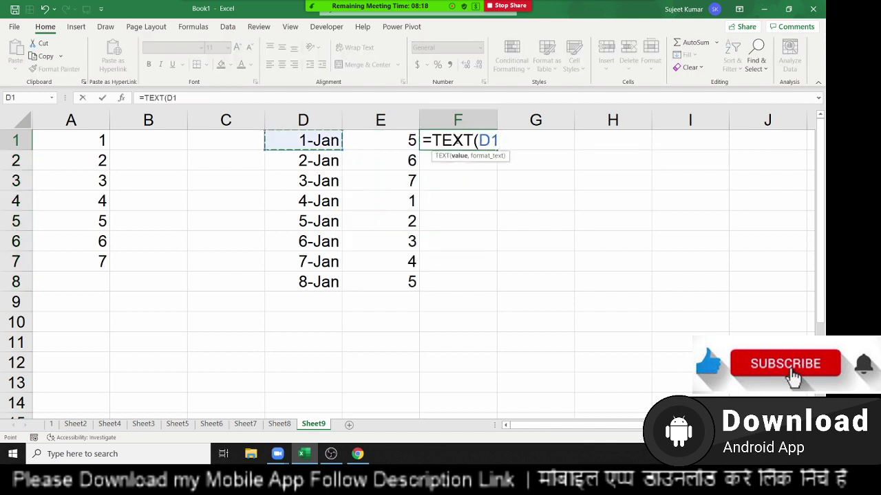
text(,"DD)
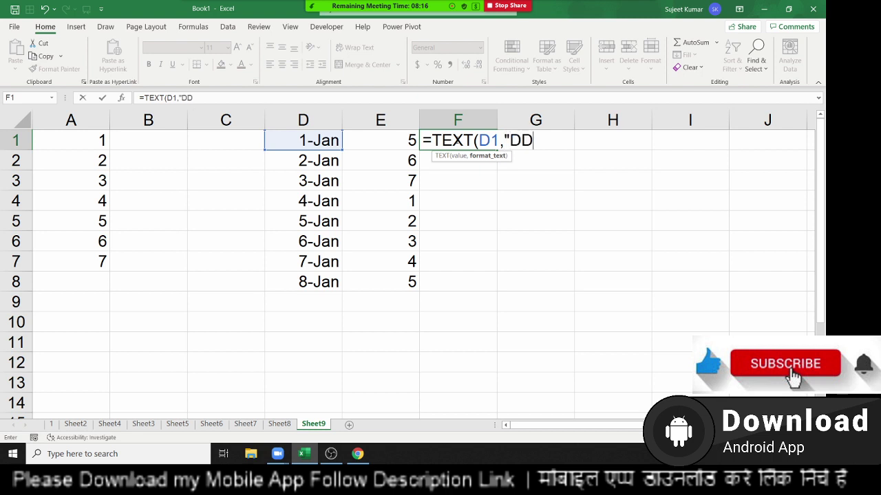
text(D)
key(Return)
click(457, 139)
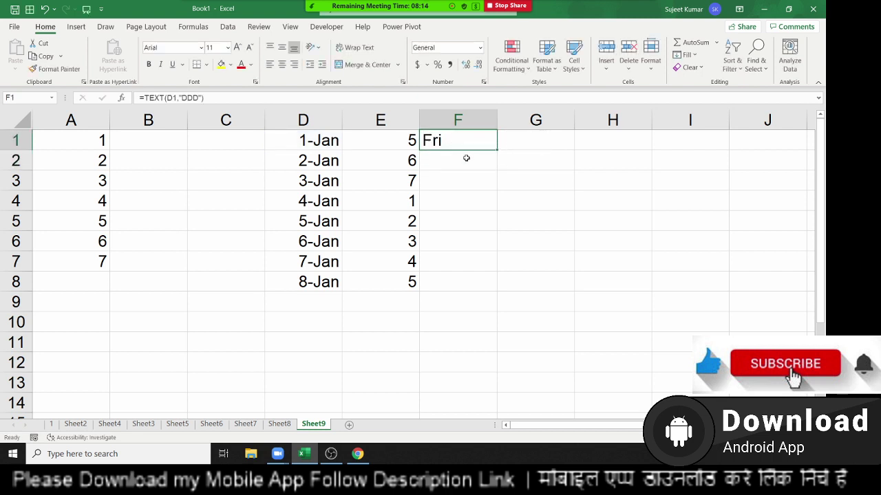
double_click(495, 150)
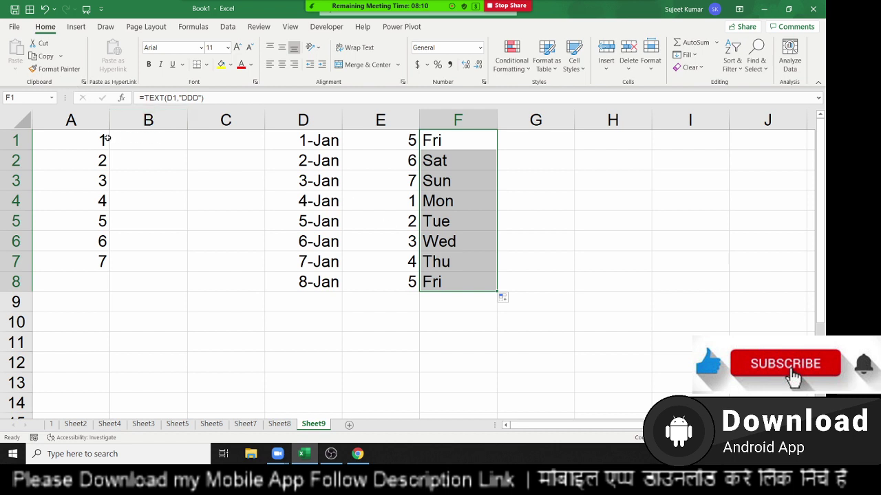
drag(96, 138, 86, 262)
- Enter =CHOOSE(A1,"MON","Tue","Wen","Thu","Fri","Sat","Sun") in B1 and fill it down to B7
click(147, 140)
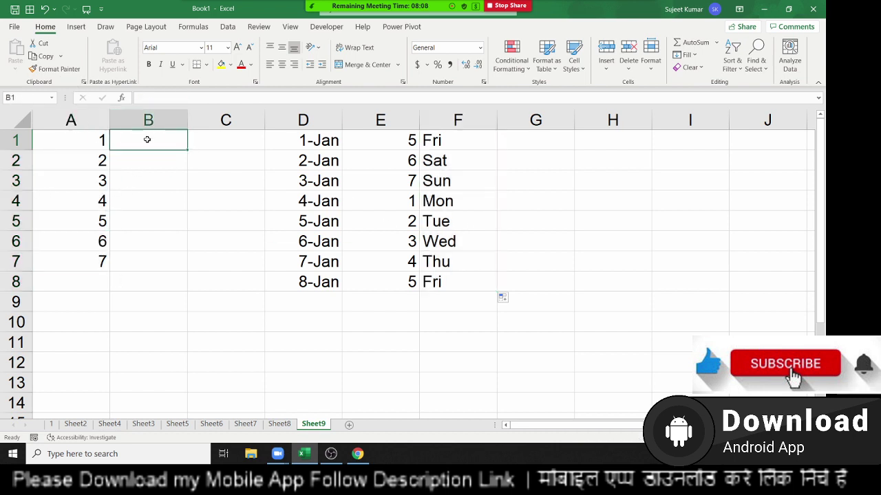
text(=c)
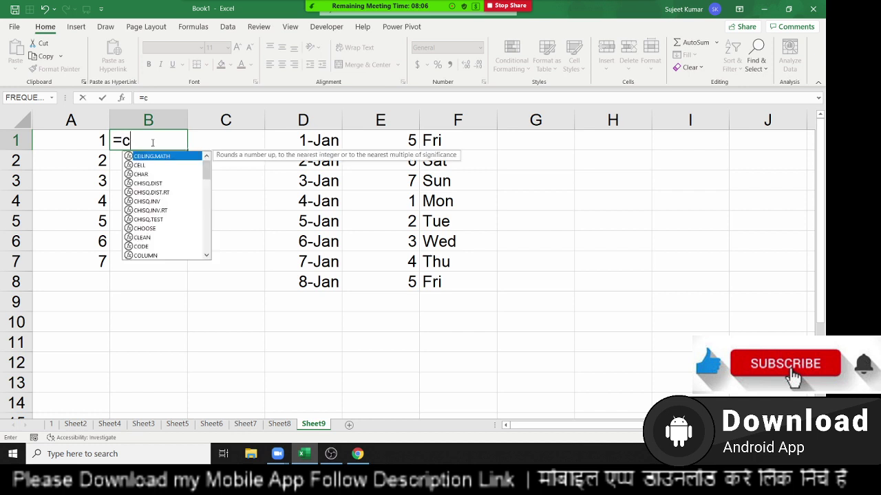
text(h)
key(Tab)
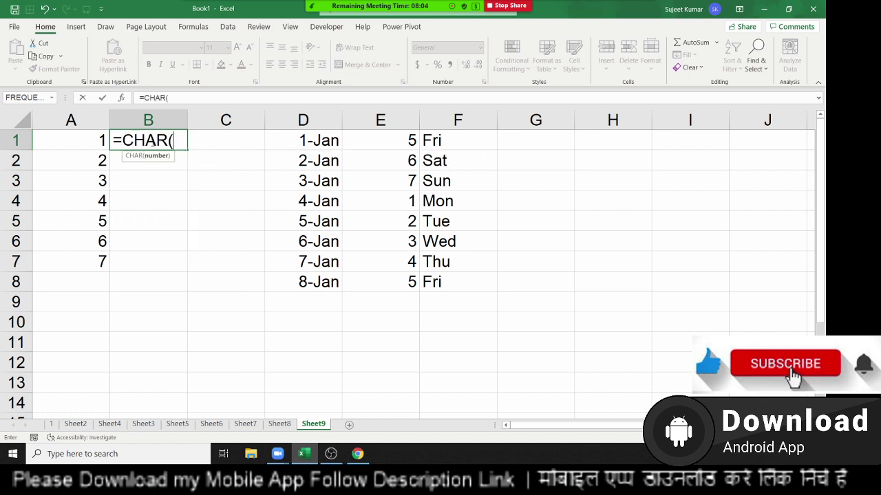
key(BackSpace)
key(BackSpace)
key(BackSpace)
text(o)
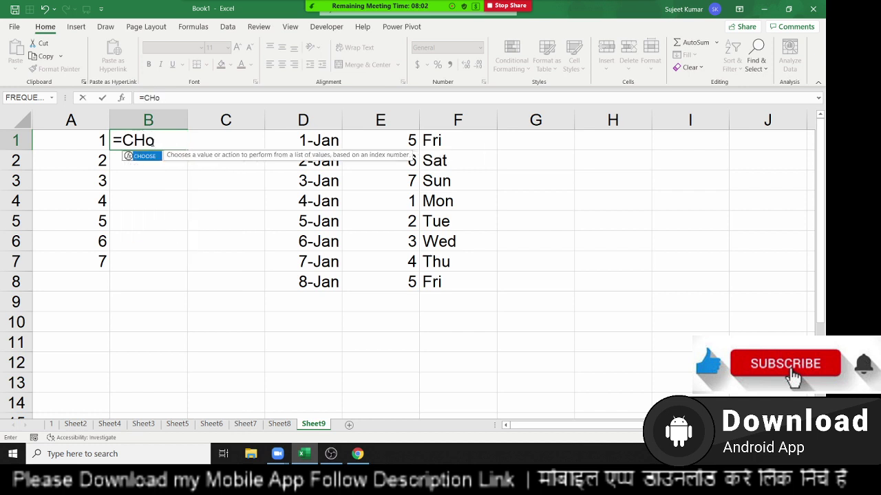
key(Tab)
key(Left)
text(,)
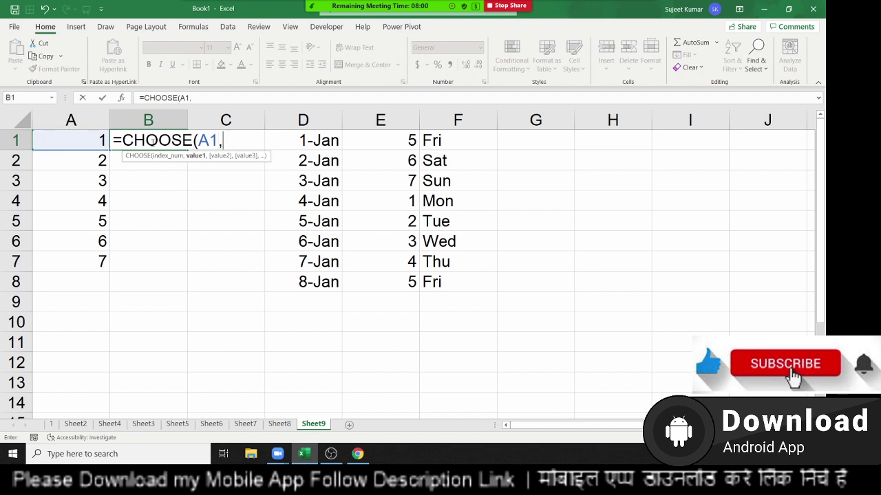
text(JAN)
text(",)
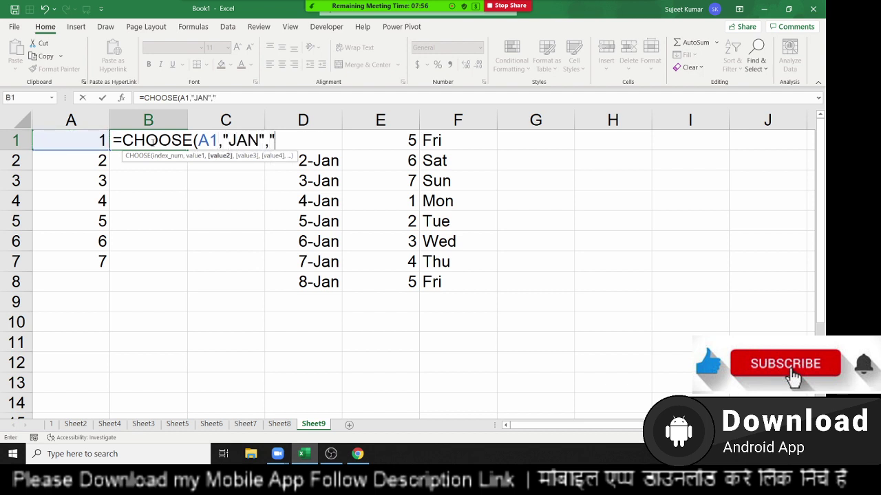
text(FE)
key(BackSpace)
key(BackSpace)
key(BackSpace)
key(BackSpace)
key(BackSpace)
key(BackSpace)
key(BackSpace)
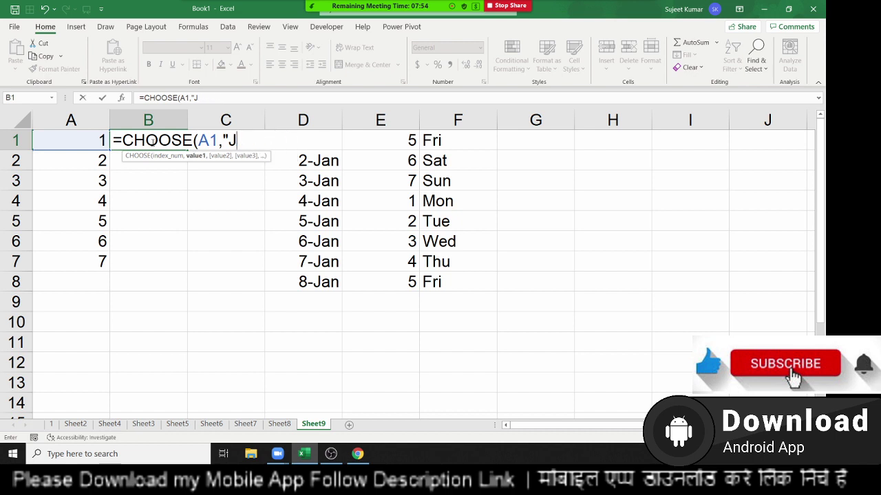
key(BackSpace)
text(S)
key(BackSpace)
text(MON)
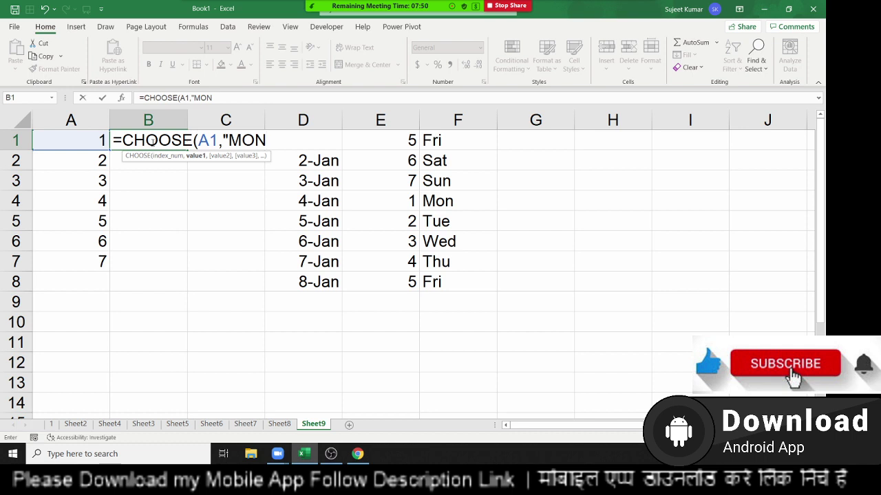
text(,)
text(T)
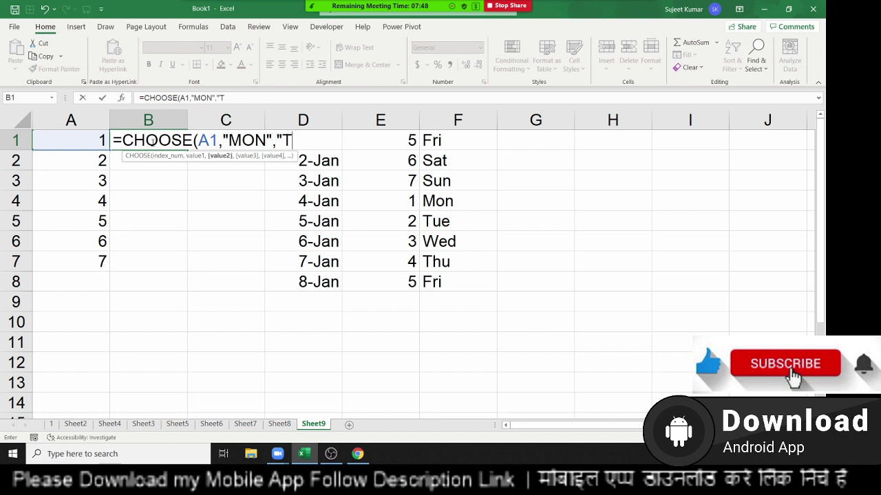
text(ue",)
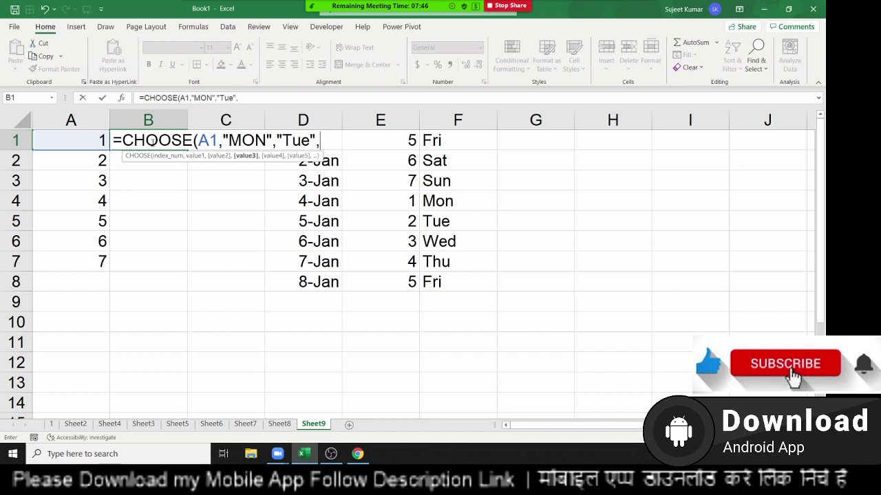
text(E)
key(BackSpace)
text(W)
text(en)
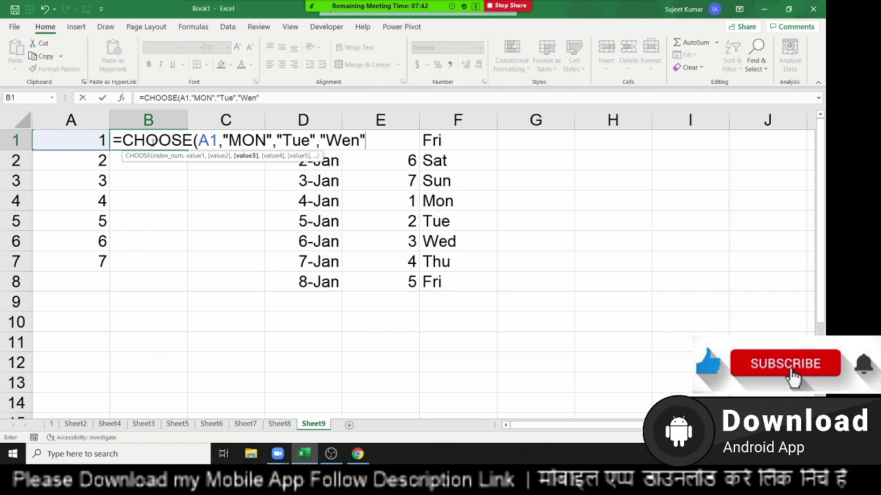
text(,"Thu)
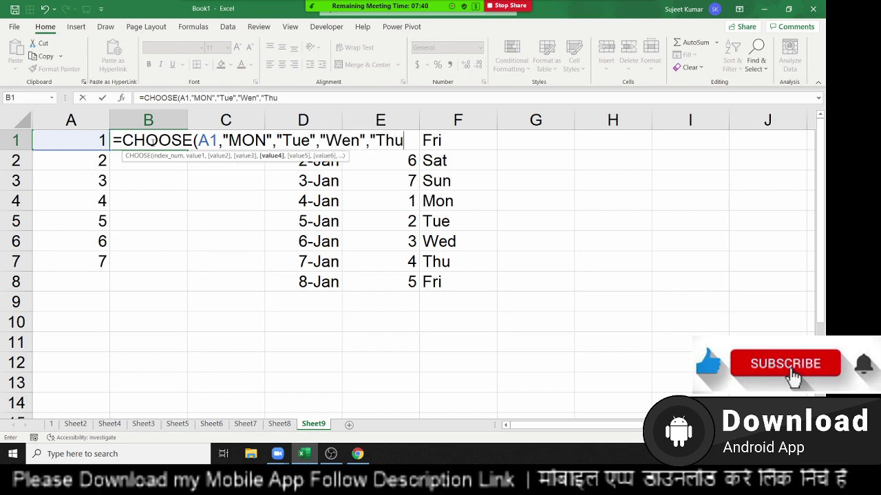
text(","F)
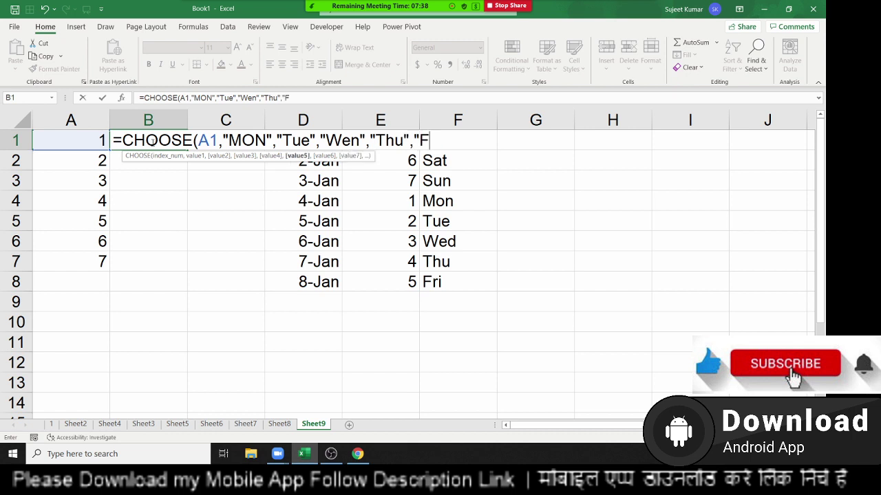
text(ri)
text(,"D)
key(BackSpace)
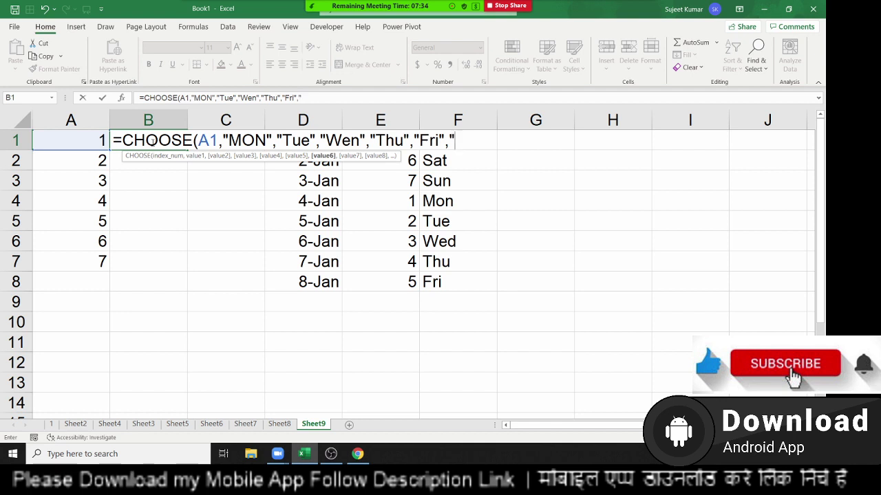
text(Sat)
text(","S)
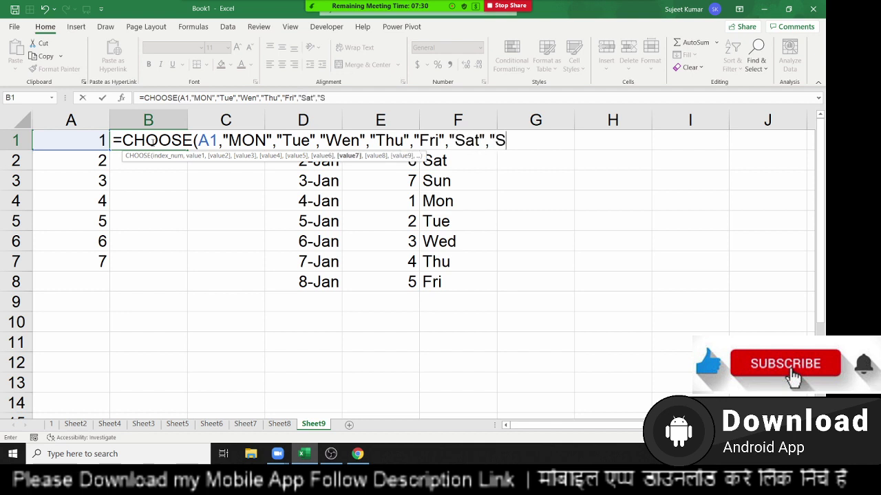
text(un"))
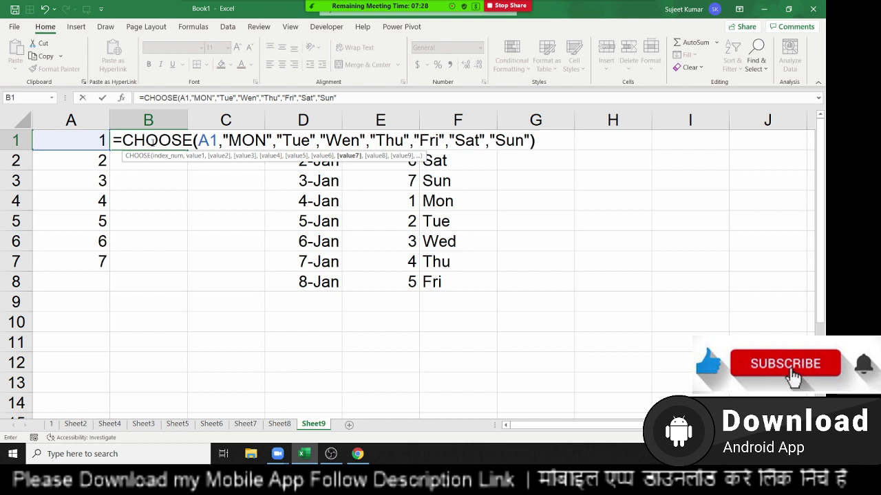
key(Return)
click(152, 141)
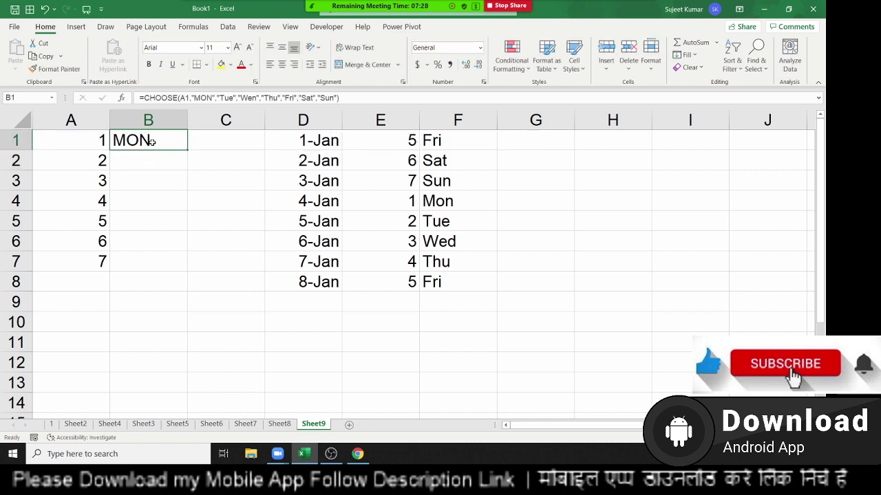
double_click(186, 150)
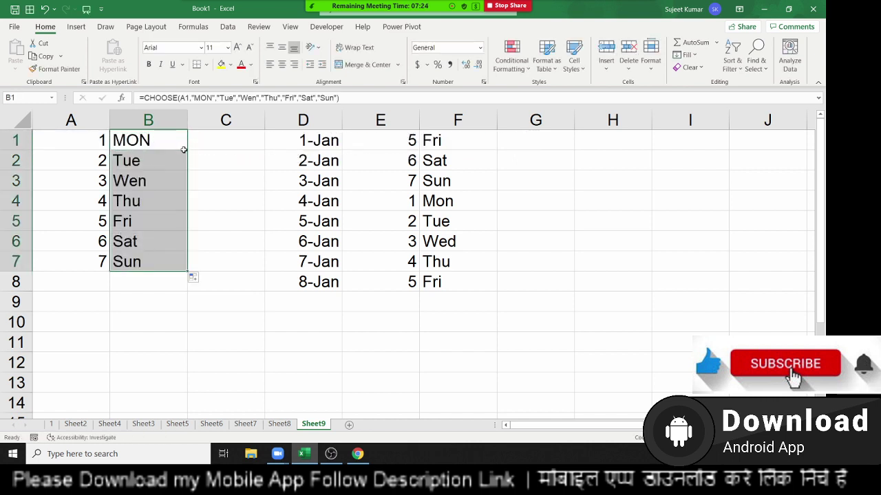
- On a new sheet, add a Name header and fill student names Puja down to Ravi in A2:A9
click(348, 425)
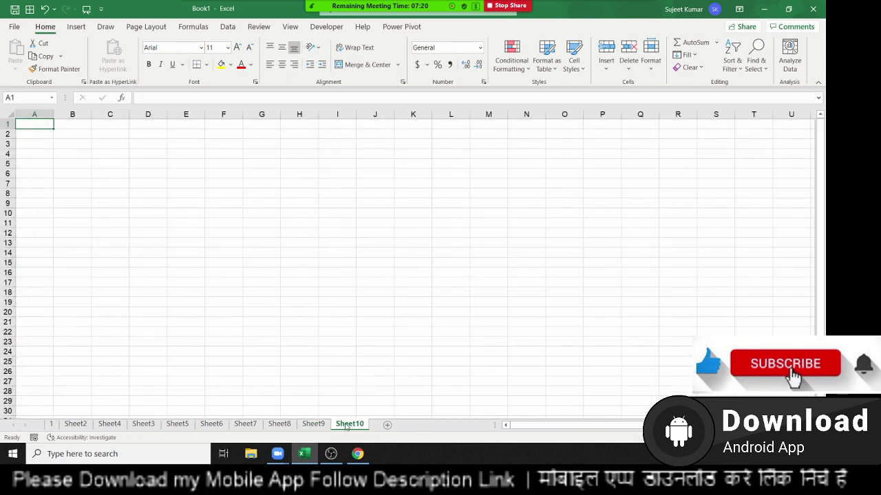
text(Name)
key(Return)
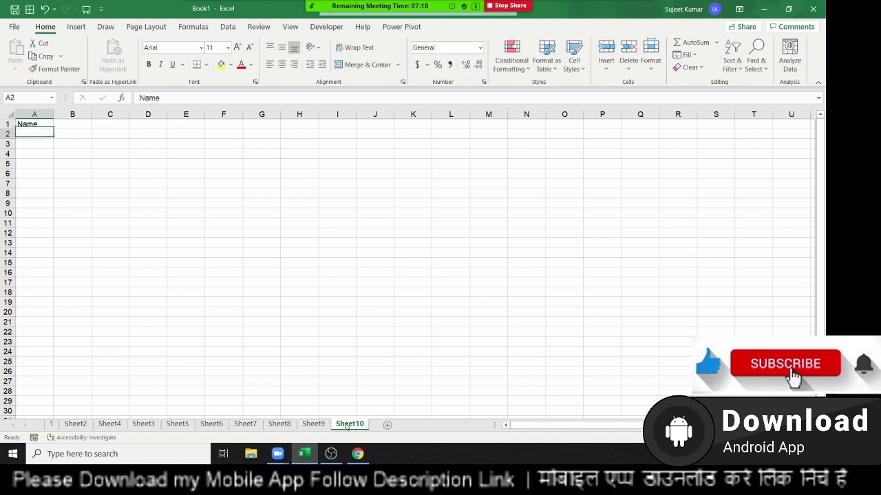
text(Puja)
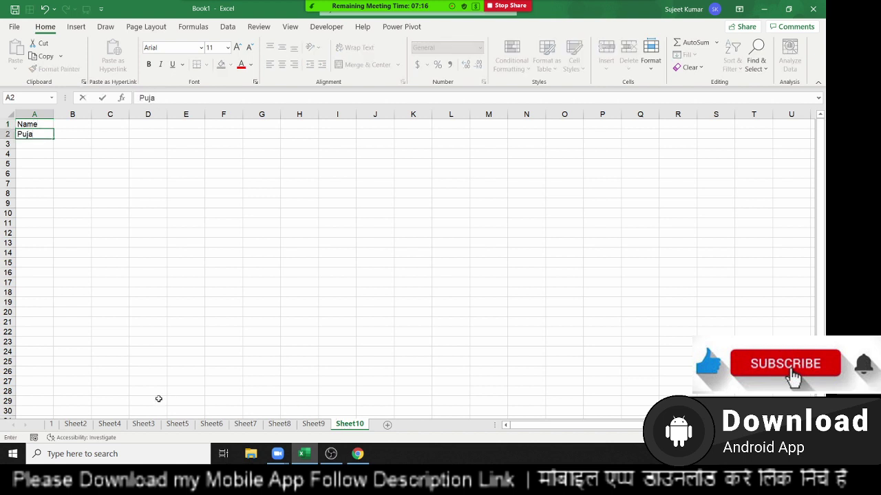
key(Return)
click(41, 136)
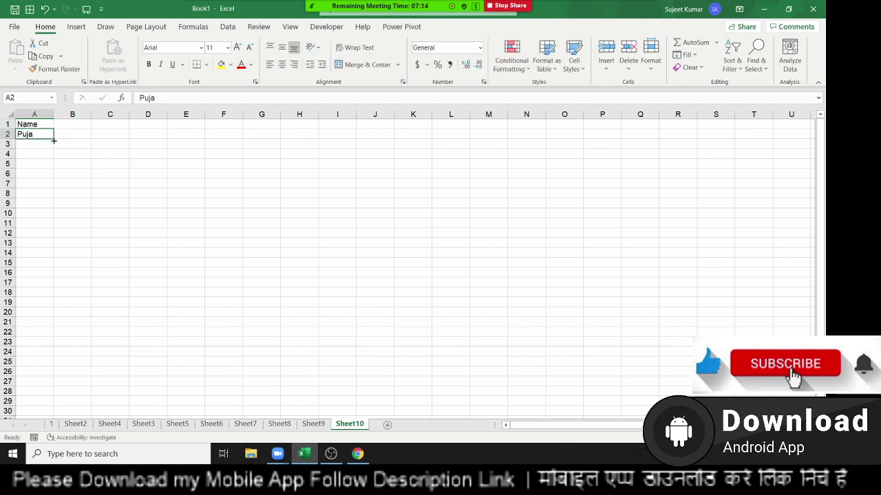
drag(53, 139, 48, 206)
- Fill month headings JAN through DEC across B1:M1
double_click(76, 124)
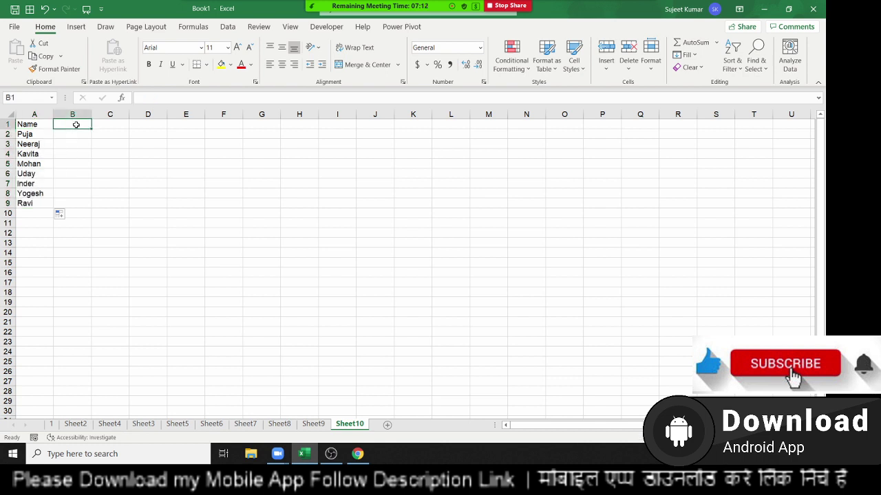
text(JAN)
key(Return)
click(77, 126)
mouse_move(89, 129)
mouse_down()
mouse_move(591, 148)
mouse_move(477, 133)
mouse_up()
- Enter =RANDBETWEEN(10,90) in B2
click(81, 139)
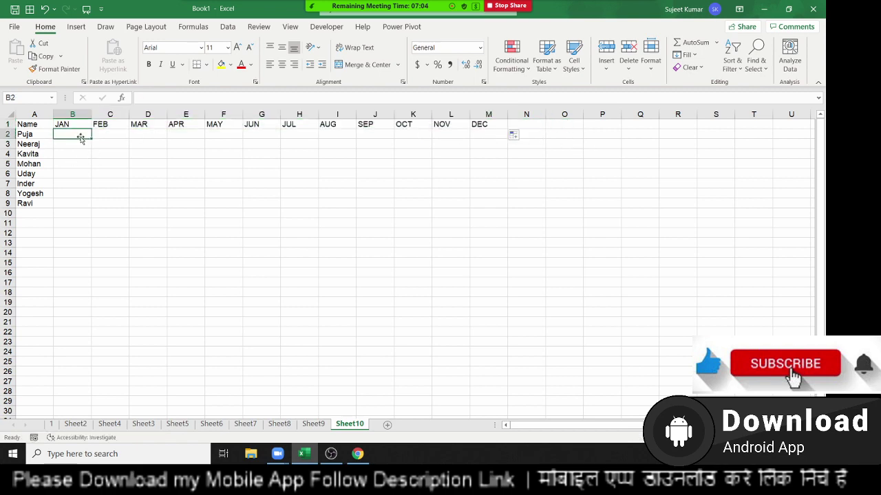
text(=ra)
key(Down)
key(Down)
key(Down)
key(Tab)
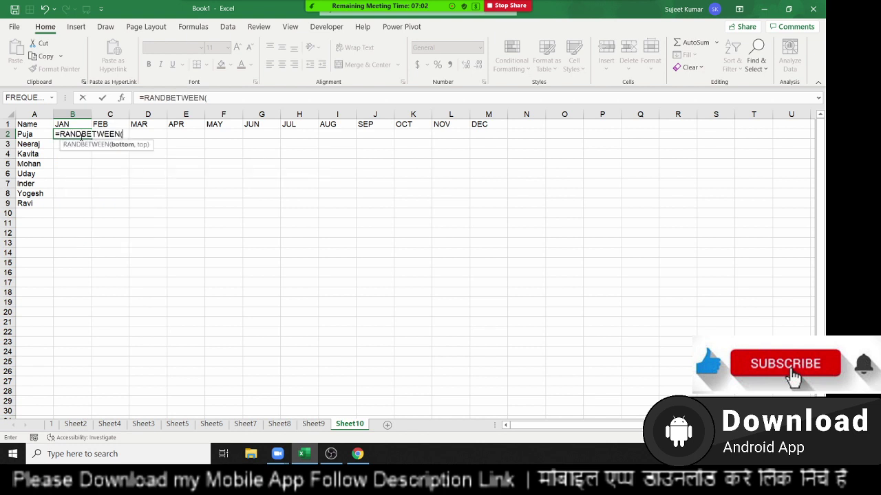
text(10,90)
key(Return)
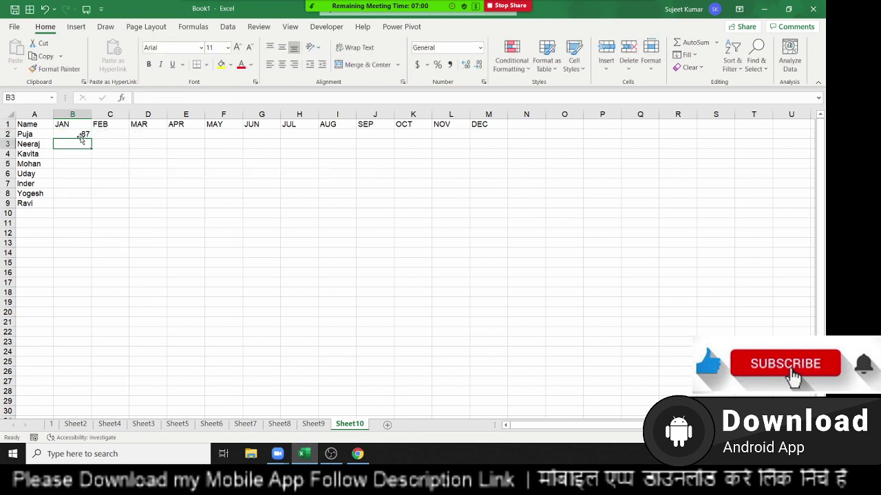
- Fill the random formula over B2:M9, paste it back as fixed values, then move to A13
mouse_move(81, 137)
mouse_down()
mouse_move(505, 214)
mouse_move(503, 204)
mouse_up()
key(ctrl+Return)
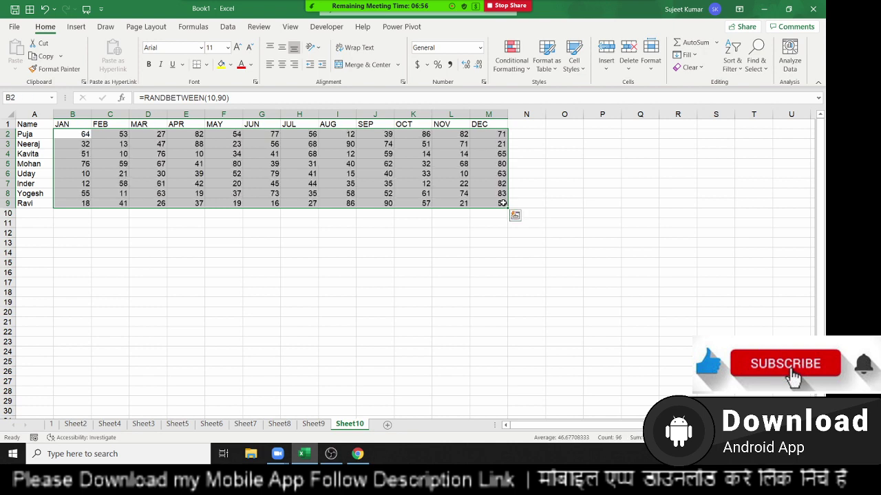
key(ctrl+c)
click(15, 67)
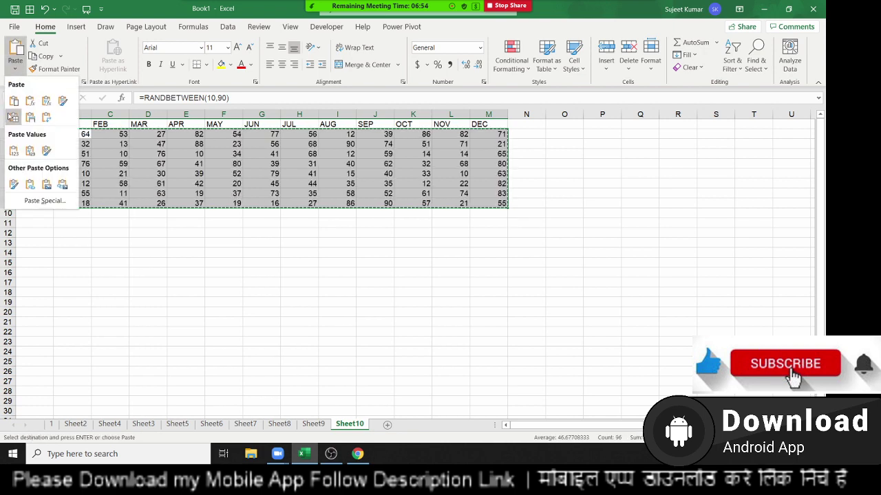
click(13, 151)
key(Escape)
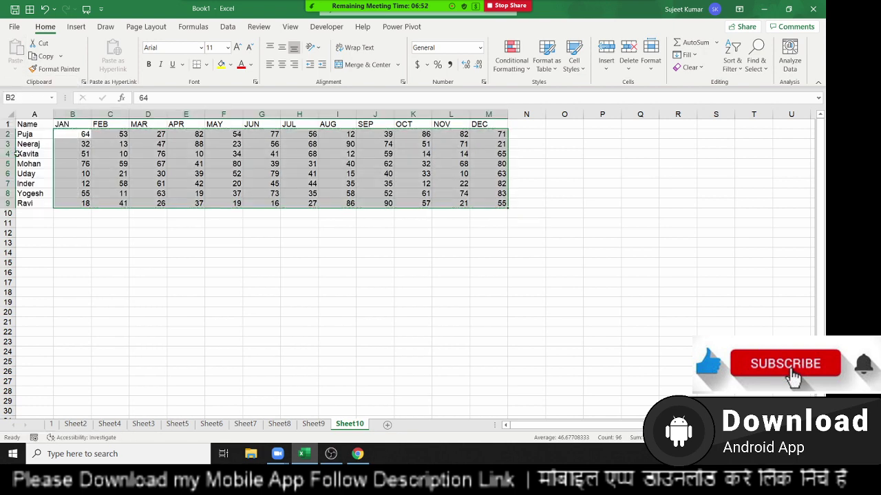
click(31, 237)
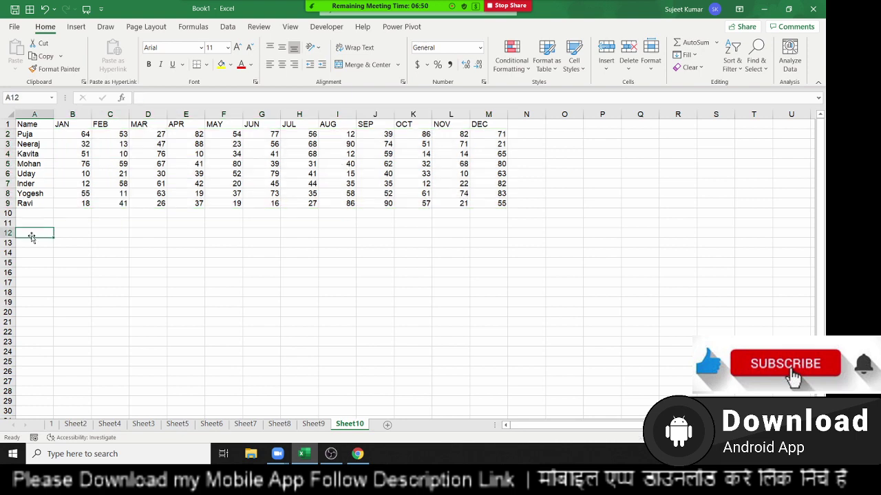
key(Return)
scroll(8, 182, up, 4)
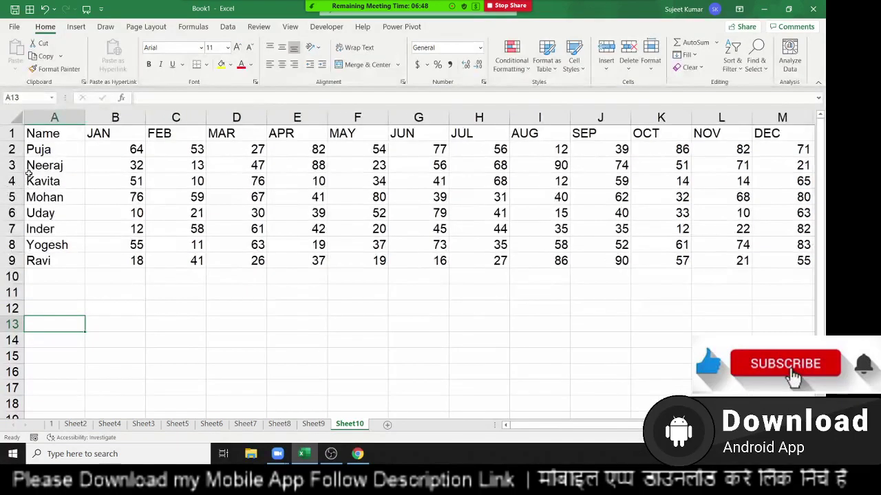
- Type Puja in A13 and a first Q heading and 1, then delete the misplaced 1
scroll(29, 174, down, 1)
text(P)
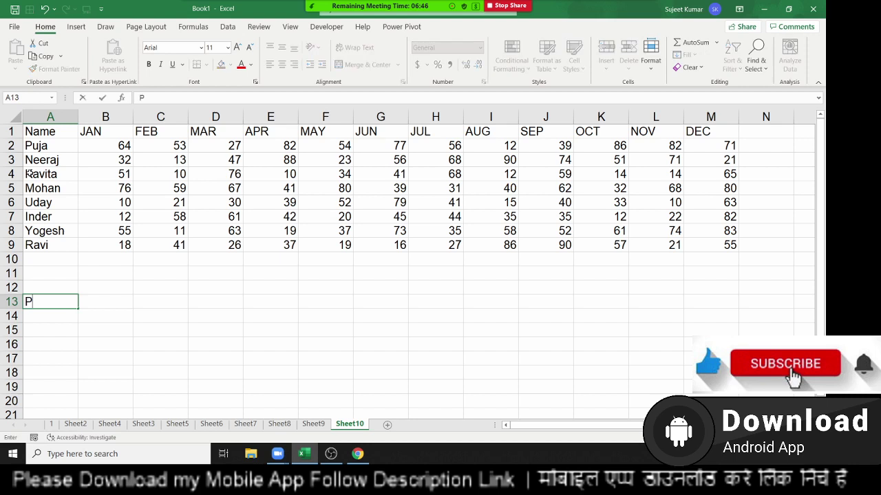
text(uja)
key(Tab)
key(Up)
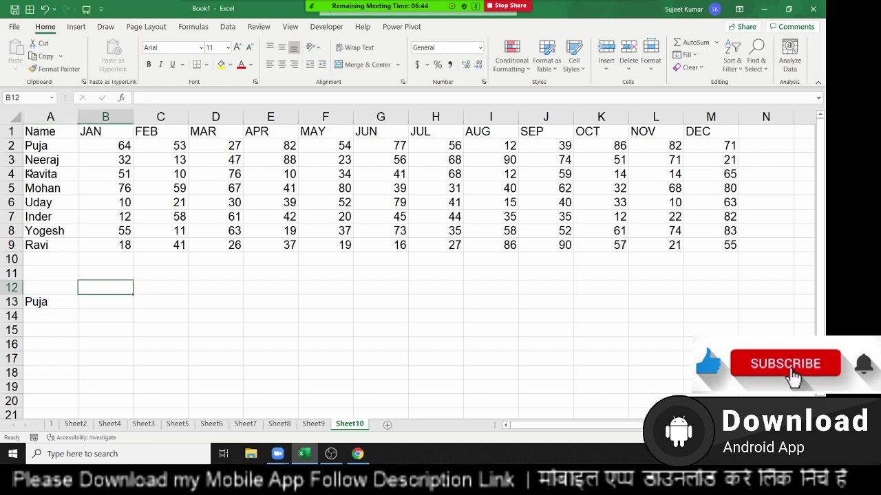
text(Q)
key(Return)
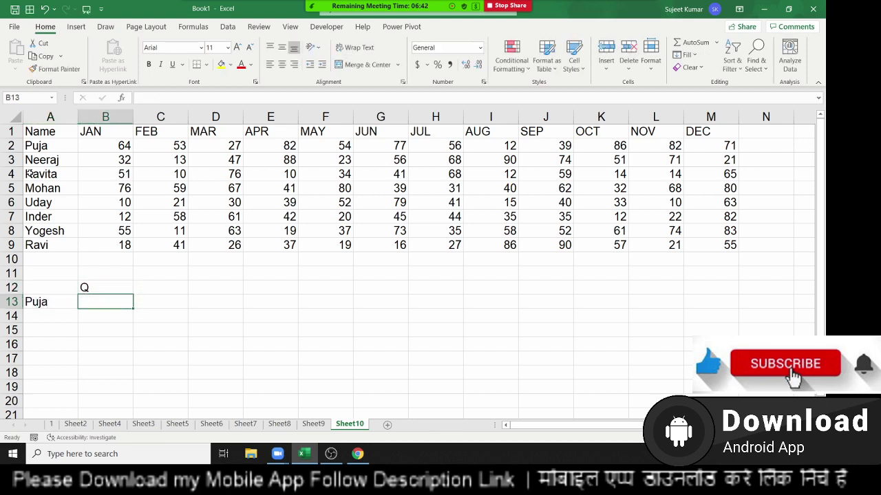
text(1)
key(Return)
key(Up)
- Put Q in B11 and quarter number 1 in B12, highlighting Jan–Mar and Apr–Jun as quarters
key(Up)
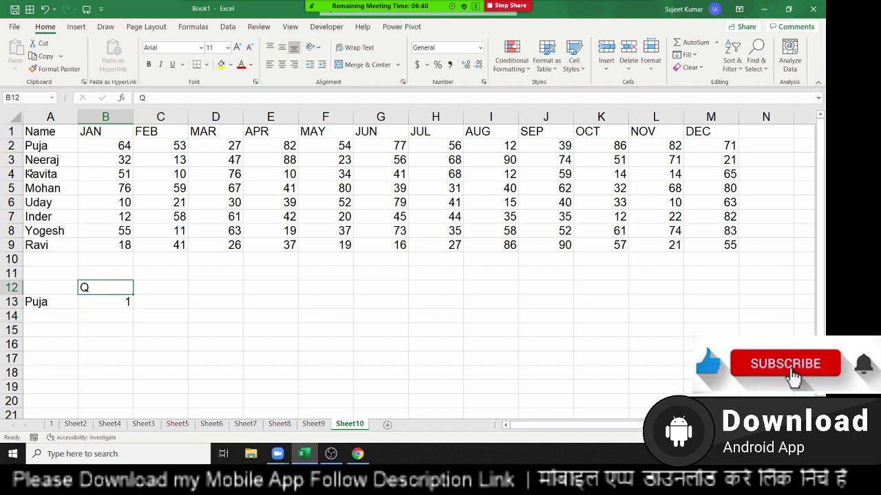
key(Down)
key(Delete)
key(Up)
key(Up)
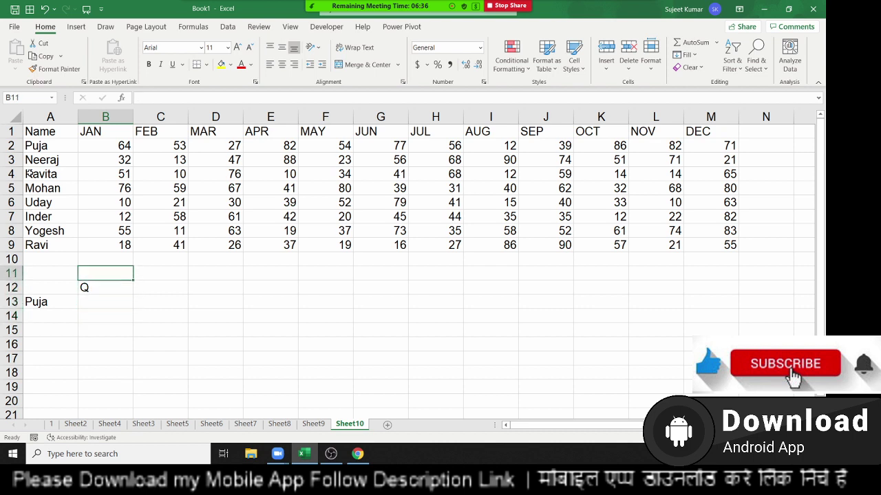
text(Q)
key(Return)
text(1)
key(Return)
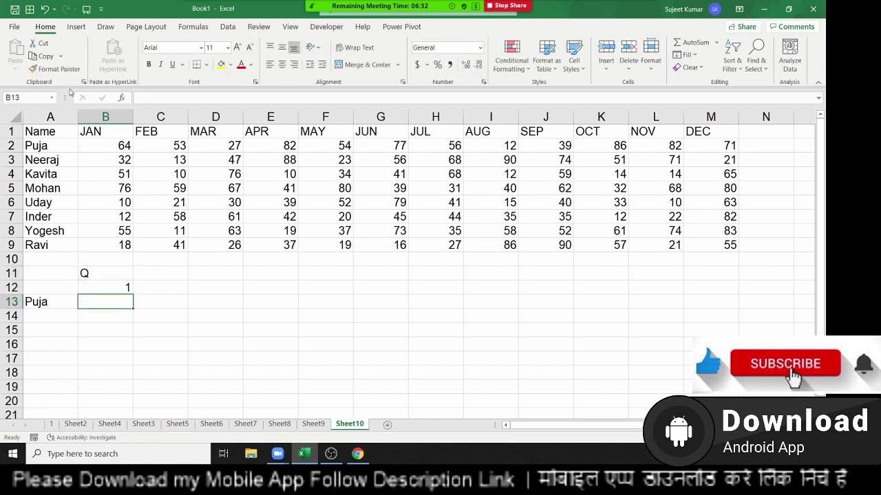
drag(106, 148, 203, 148)
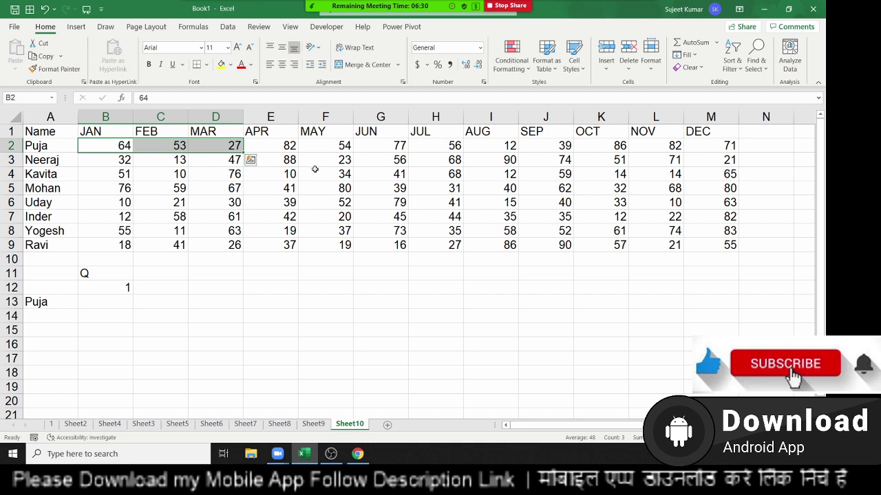
drag(292, 148, 365, 156)
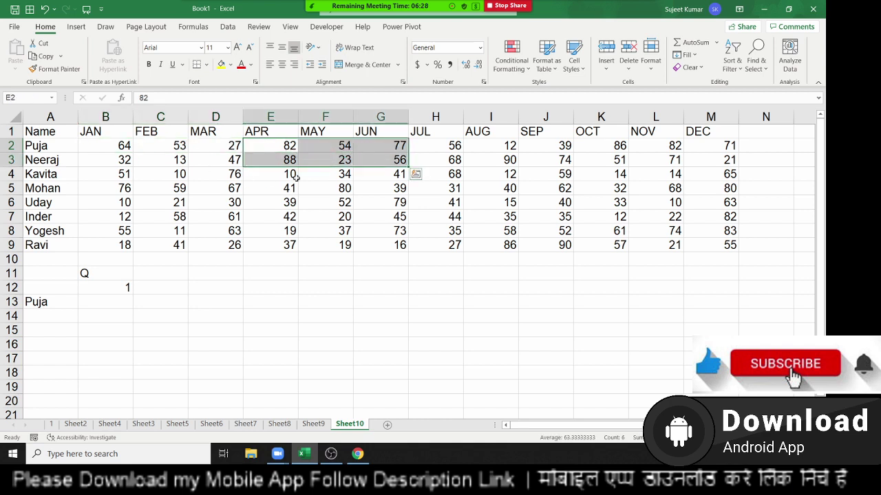
click(161, 287)
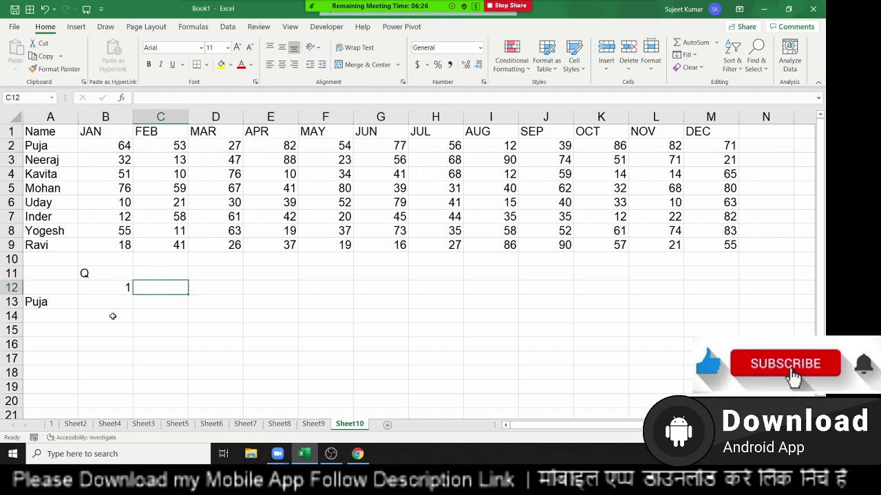
- In C12, type =CHOOSE(B12,"JAN","APR","JUL","OCT") to map the quarter to its first month
text(=)
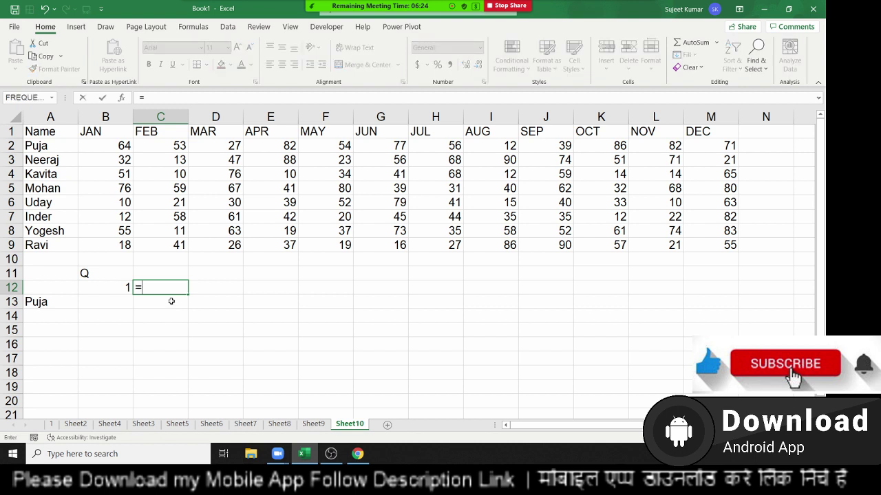
text(ch)
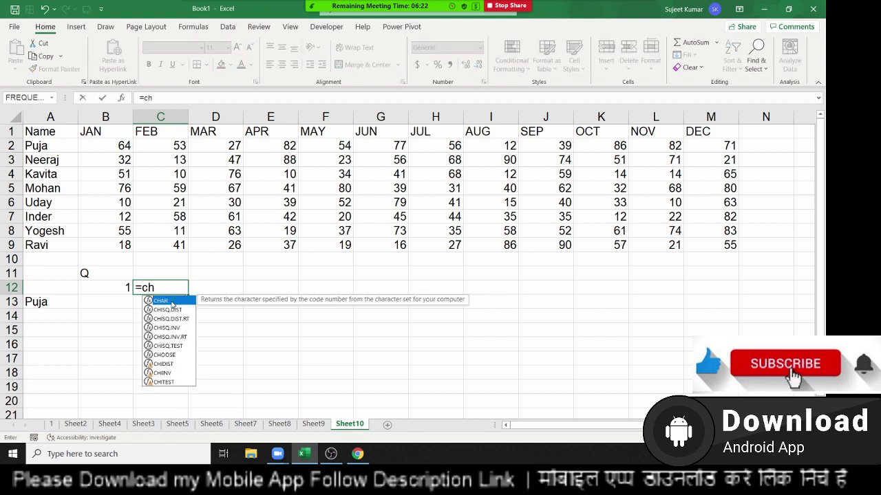
text(p)
key(BackSpace)
text(oo)
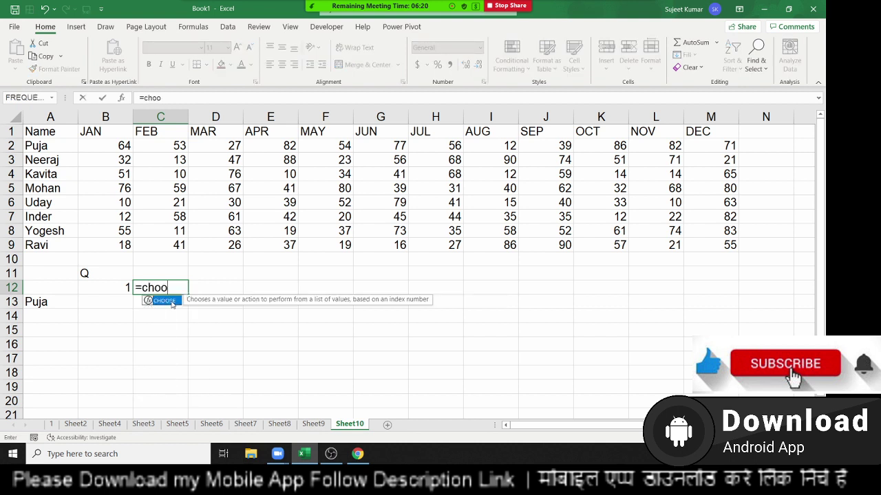
double_click(172, 304)
click(129, 287)
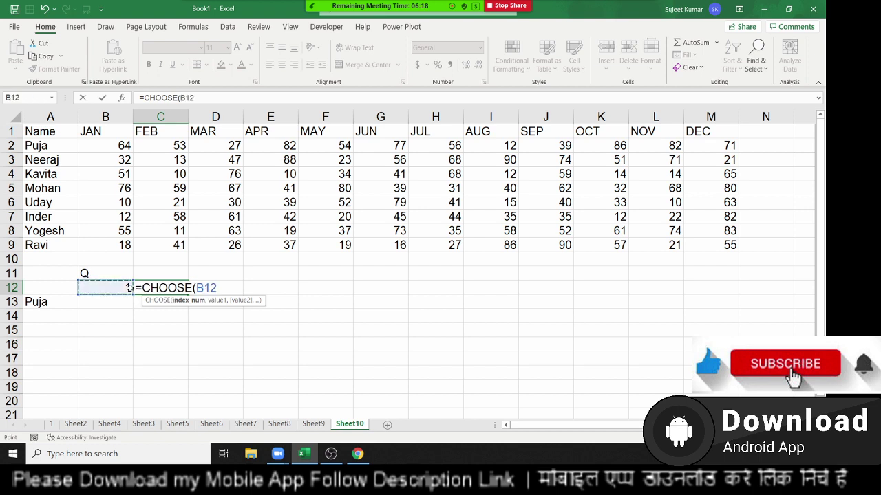
text(,"JA)
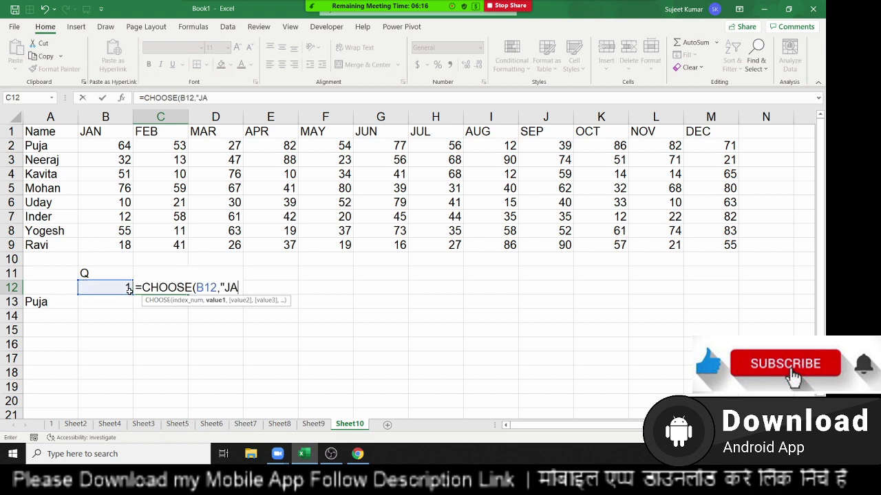
text(N",)
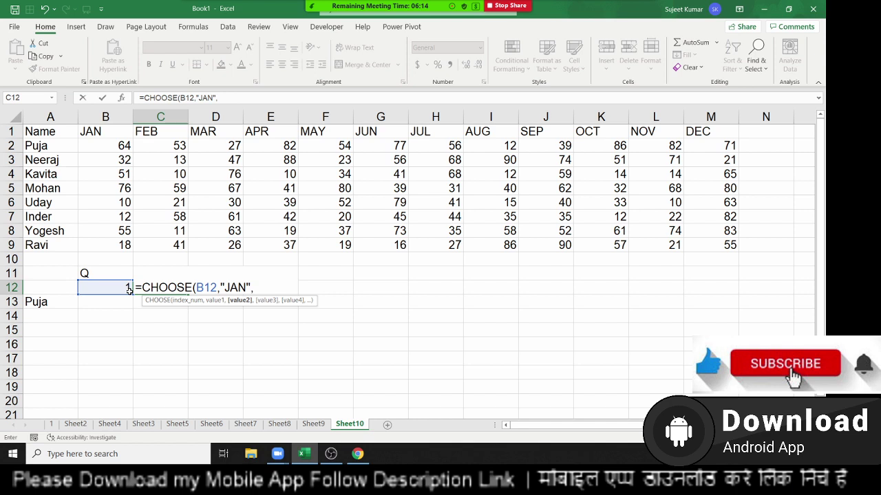
- Complete C12 as =CHOOSE(B12,"JAN","APR","JUL","OCT") and test it with quarters 2 and 3 in B12
text(APR")
text(,"JUL","OCT)
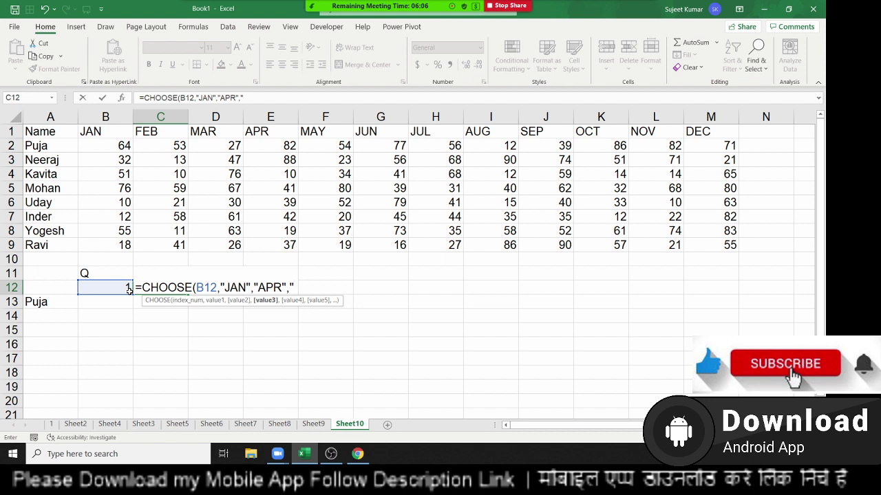
- Complete C12 as =CHOOSE(B12,"JAN","APR","JUL","OCT") and test it with quarters 2 and 3 in B12
text(JUL")
text(,")
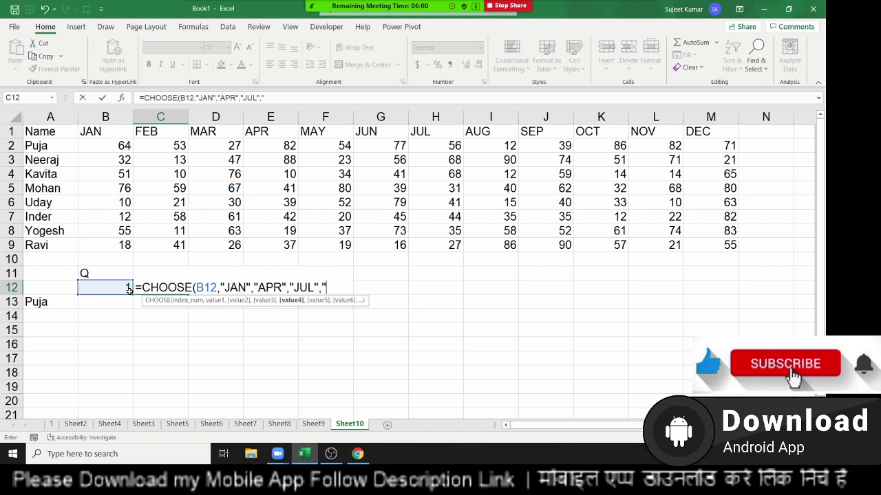
text(OCT)
text(")
key(Return)
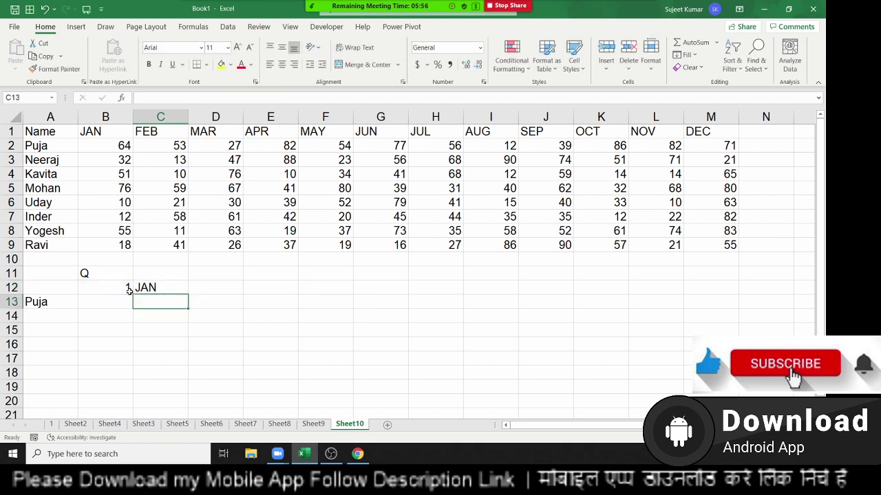
click(127, 288)
text(2)
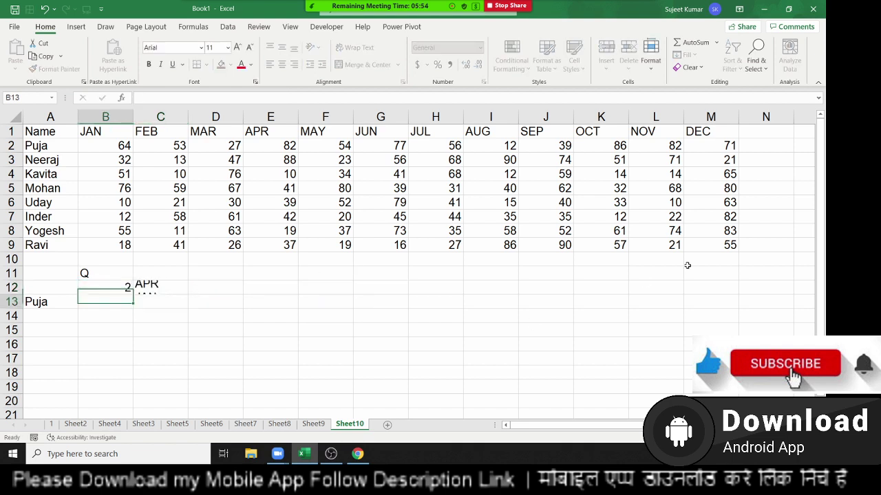
key(Return)
key(Up)
text(3)
key(Return)
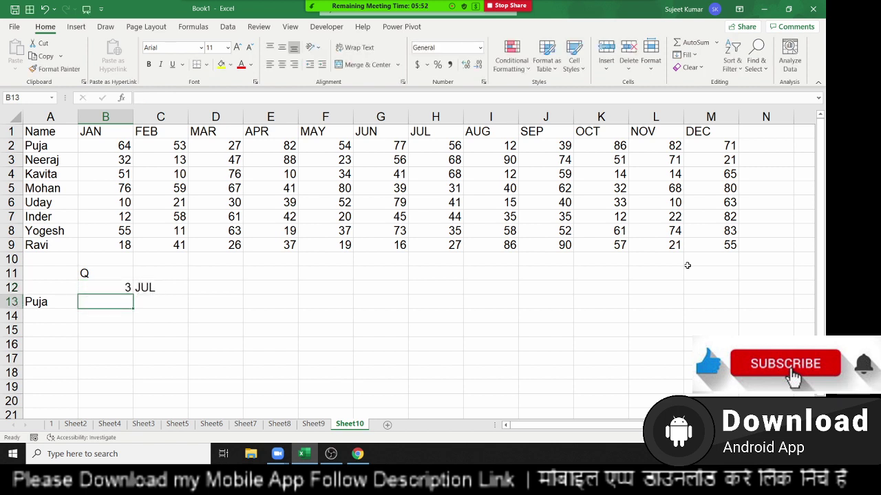
key(Up)
- Review the CHOOSE formula in C12 and recommit it unchanged
key(Right)
key(F2)
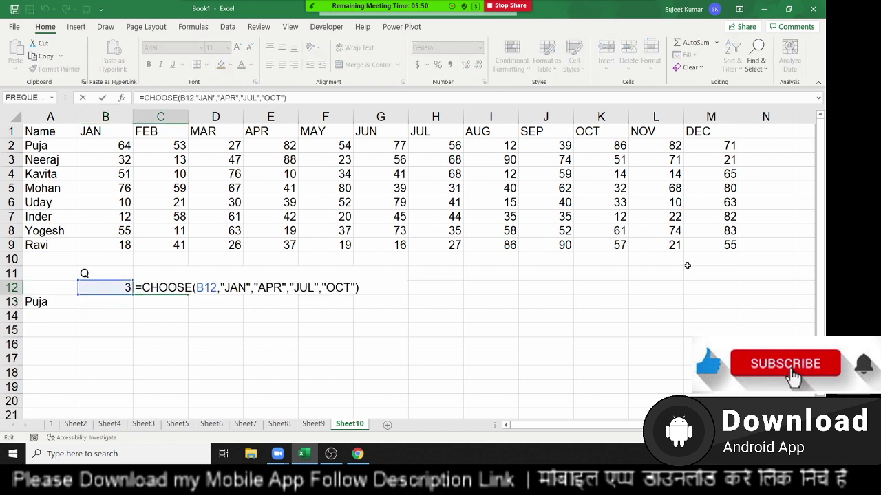
click(231, 288)
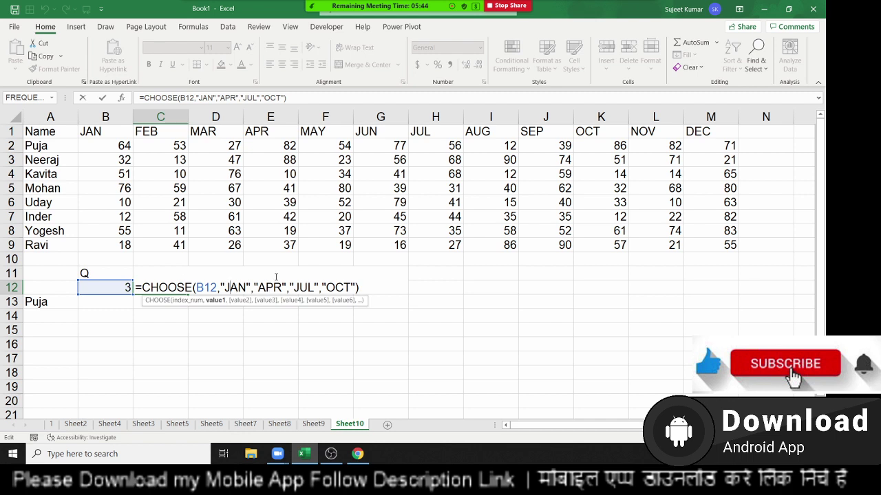
key(ctrl+Return)
click(93, 314)
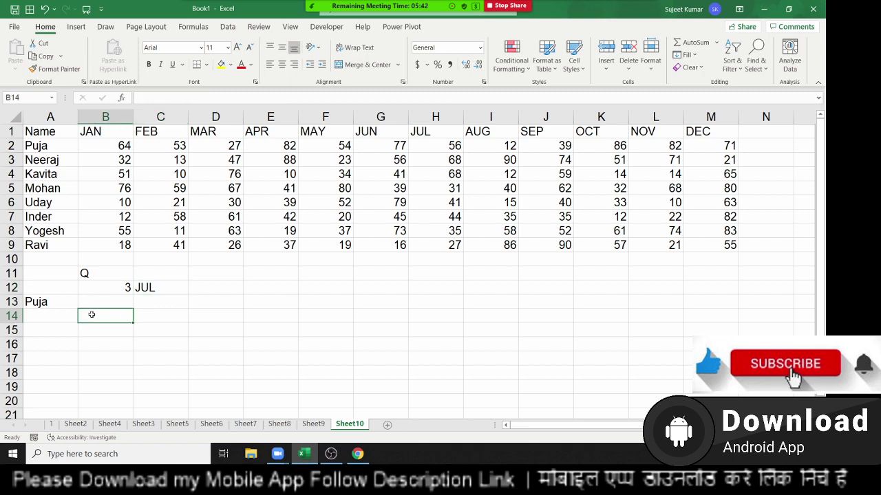
- Start a MATCH formula in B14 on A13 and A1:A9, then cancel it
text(=ma)
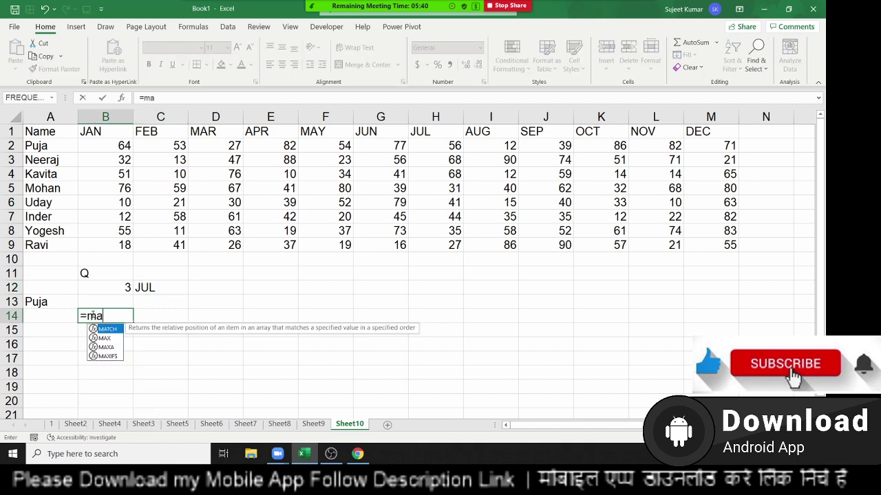
text(t)
key(Tab)
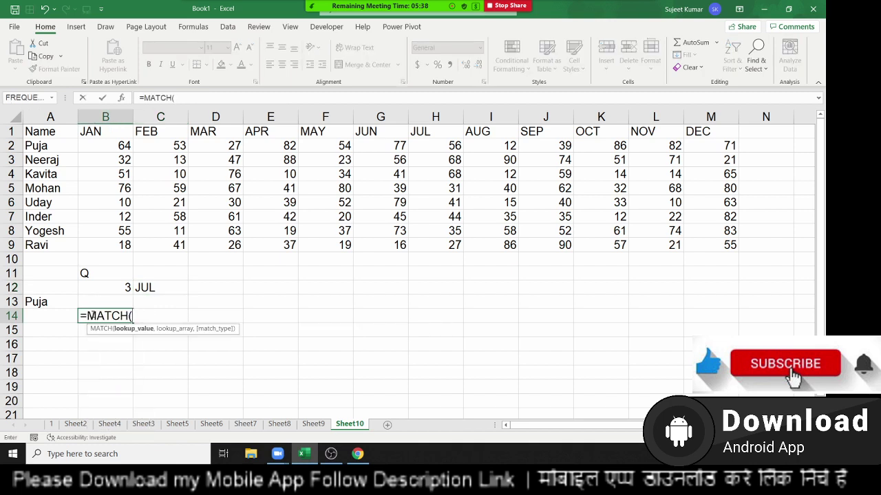
click(49, 303)
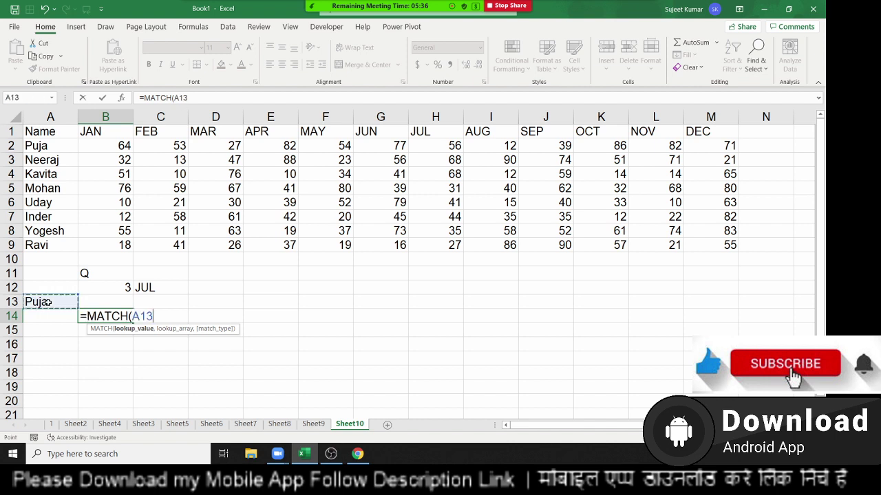
text(,)
drag(34, 249, 46, 119)
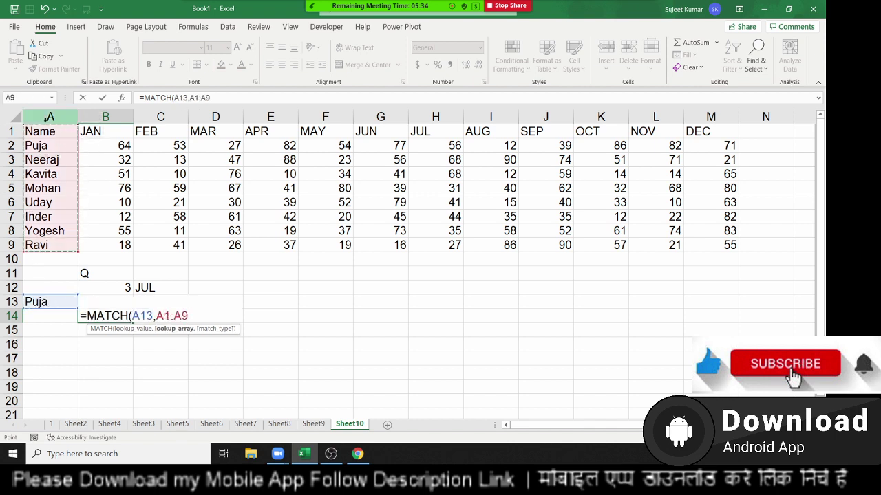
text(,0)
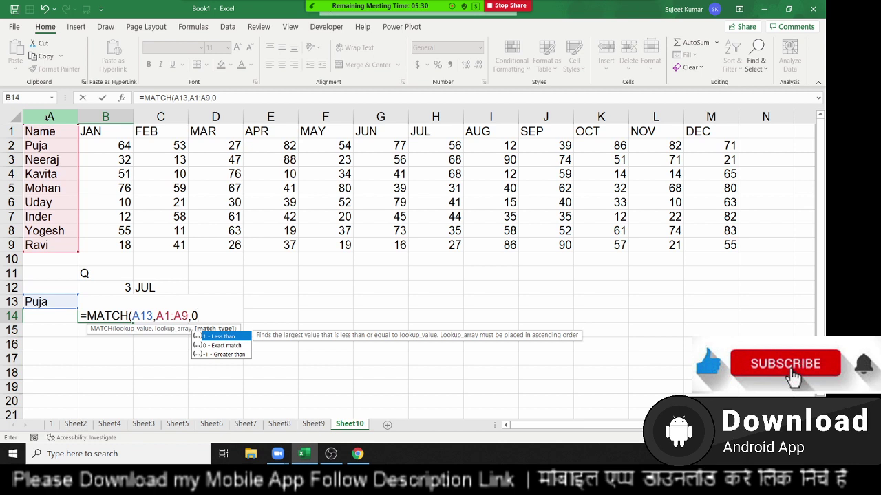
key(Escape)
key(Escape)
- Enter =MATCH(A13,A1:A9,0) in B14 and confirm Puja is second in the name list
text(=)
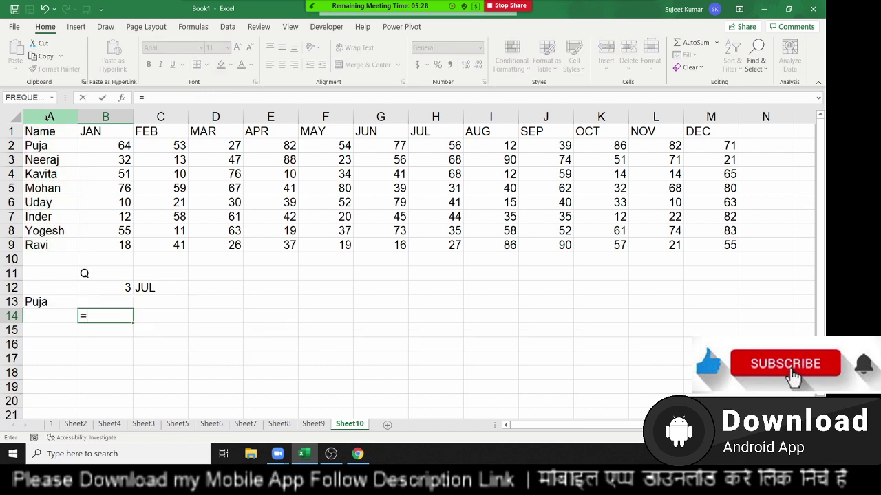
text(mat)
key(Tab)
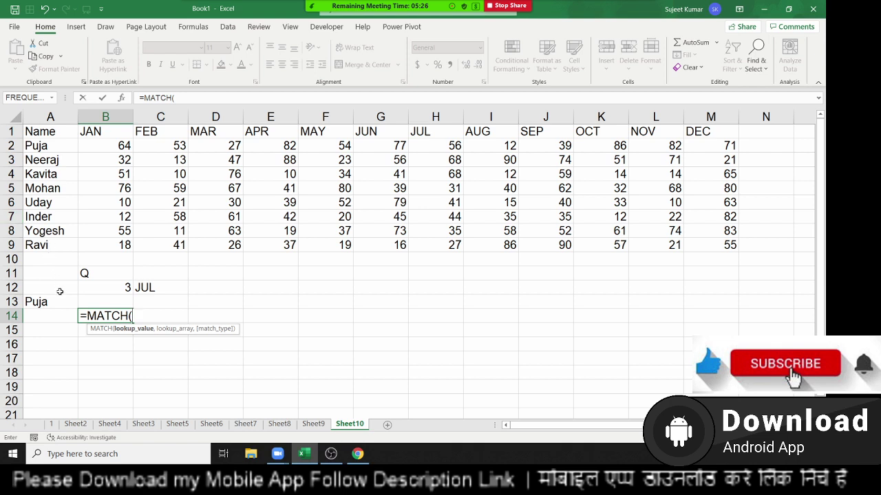
click(57, 300)
text(,)
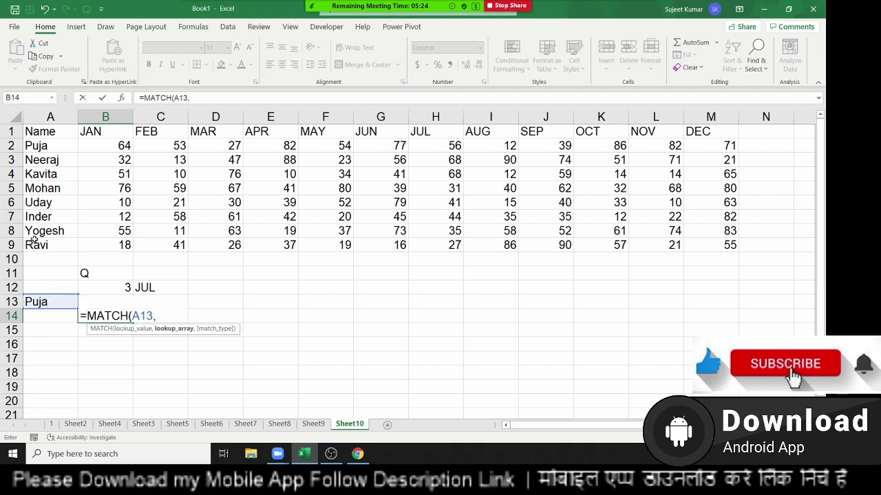
drag(33, 245, 44, 131)
text(,1)
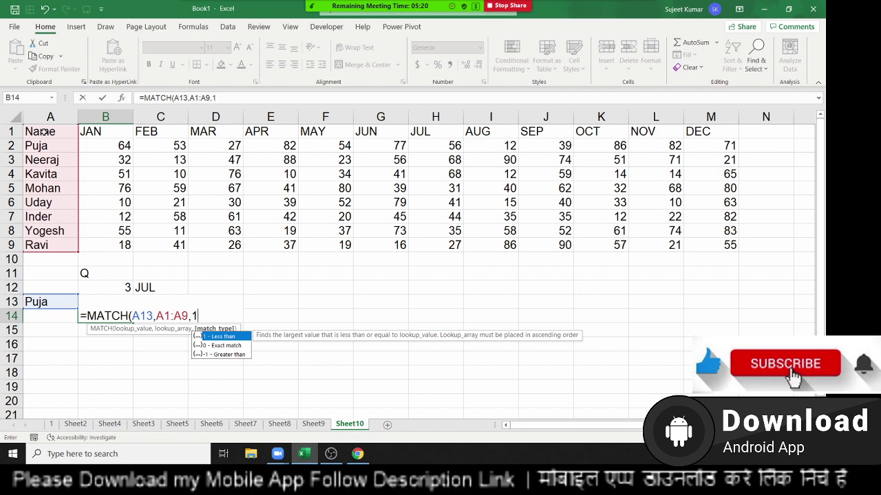
key(BackSpace)
text())
key(Return)
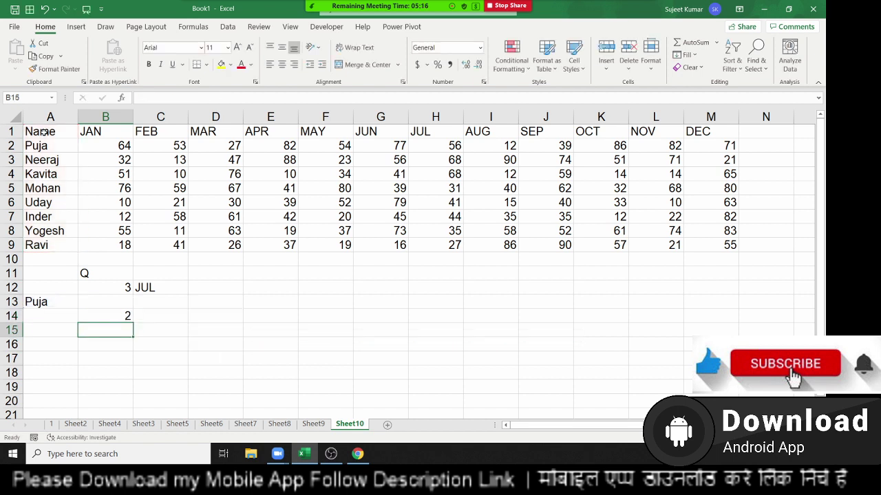
key(Up)
click(31, 145)
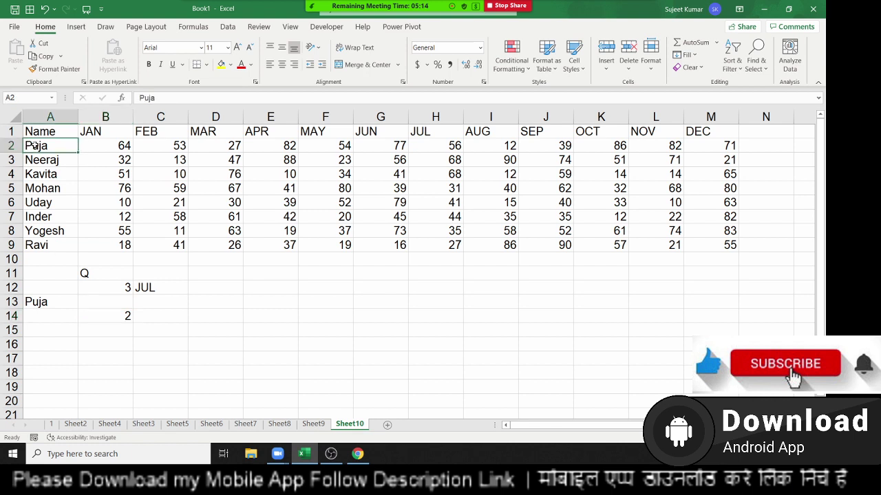
- Enter =MATCH(C12,A1:M1,0) in D12 and verify JUL is the 8th header, in column H
click(202, 293)
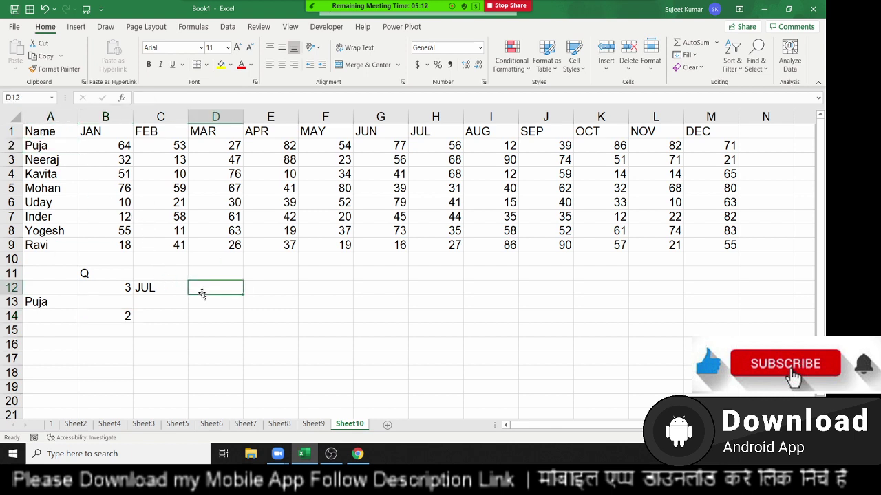
text(=ma)
key(Tab)
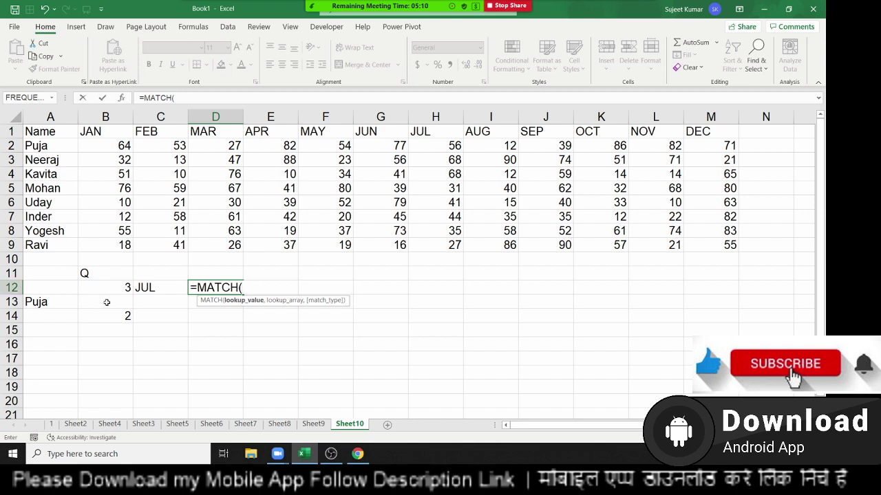
click(159, 289)
text(,)
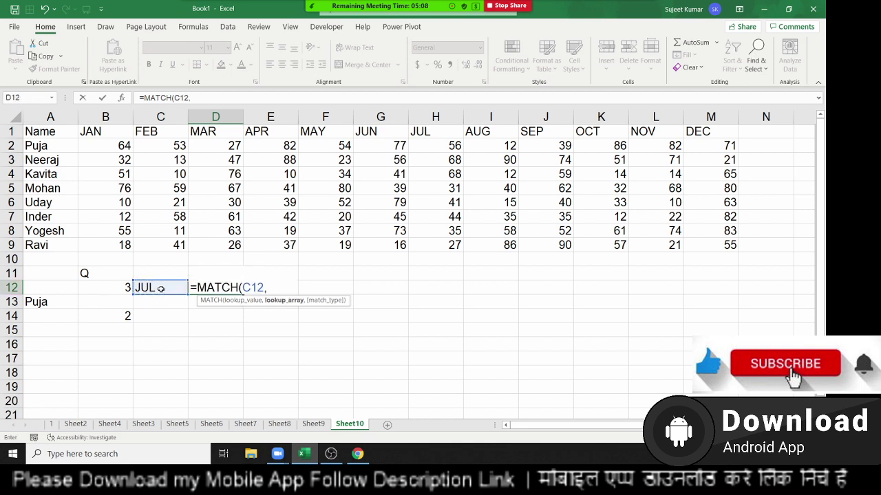
drag(42, 131, 690, 117)
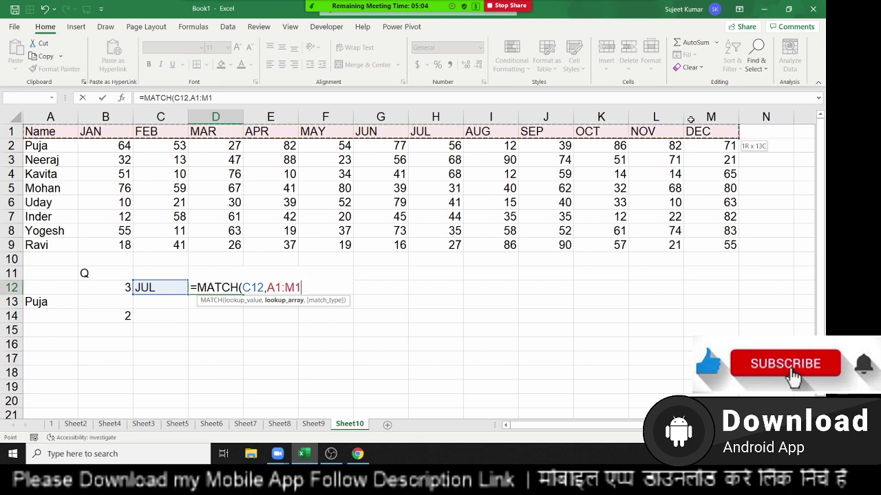
text(,0)
key(Return)
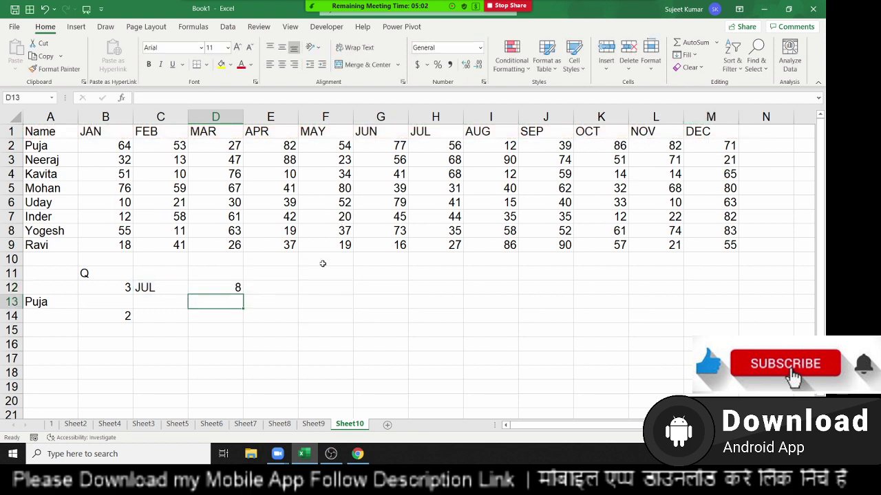
click(236, 283)
click(373, 126)
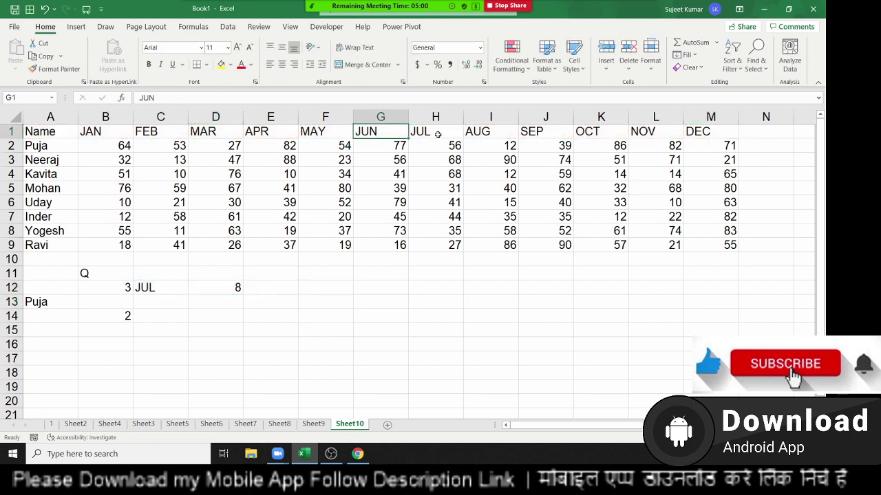
click(437, 133)
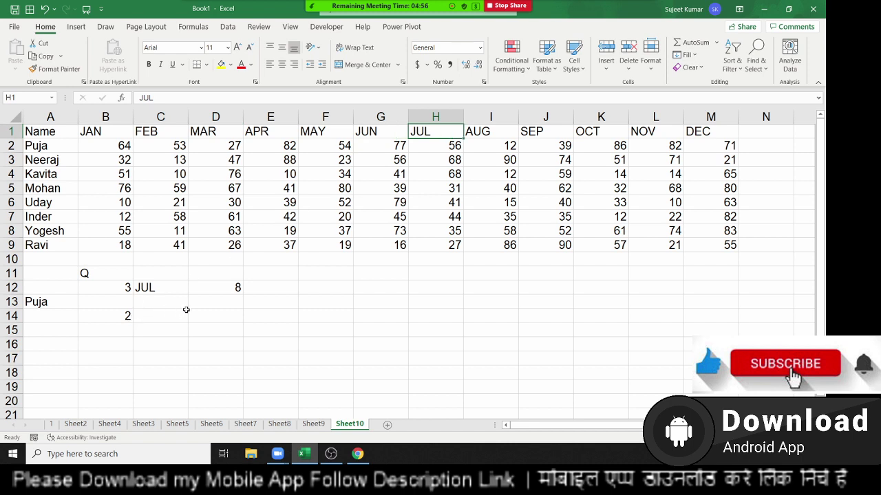
click(190, 304)
- Enter =ADDRESS(B14,D12) in D13 and check it against the July values in row 2
text(=a)
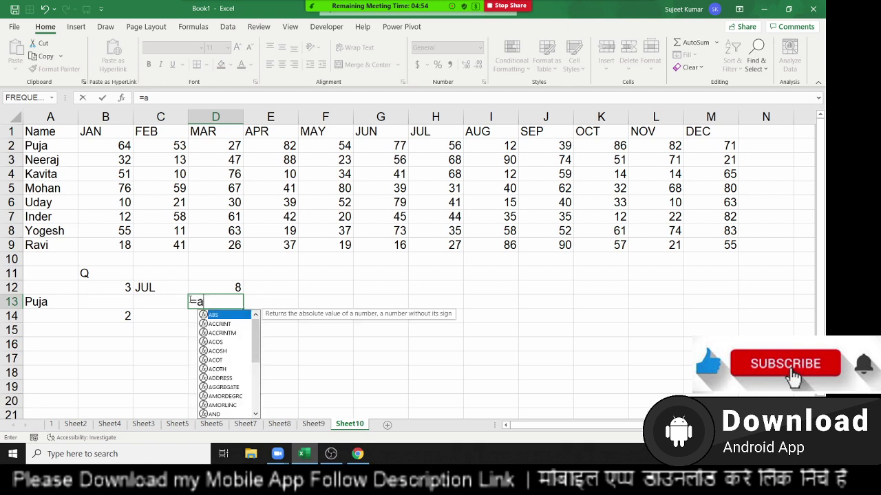
text(d)
key(Tab)
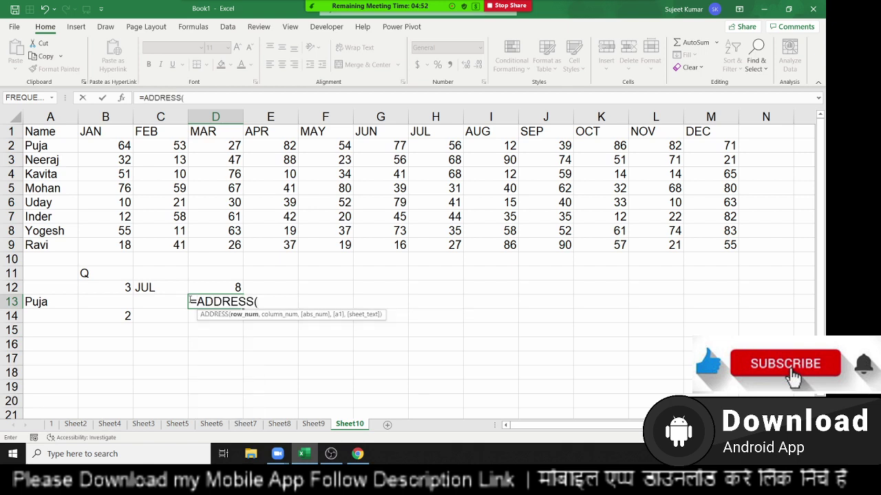
click(127, 315)
text(,)
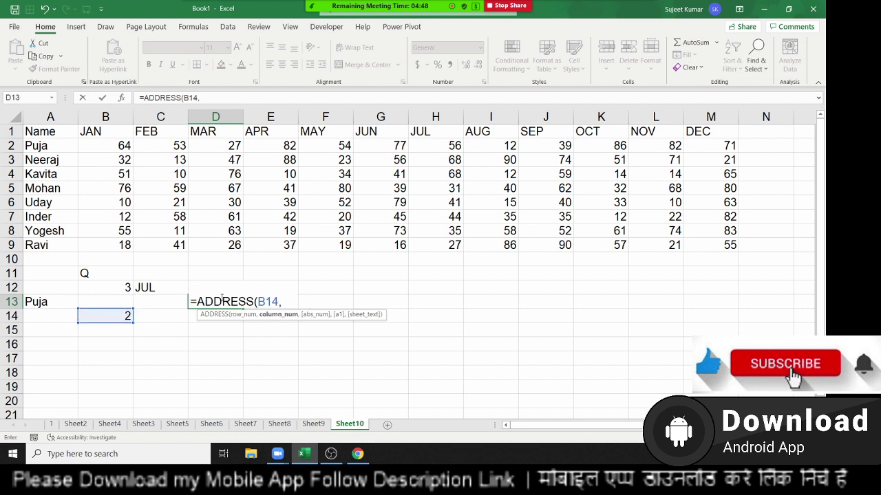
click(211, 275)
key(Down)
key(Return)
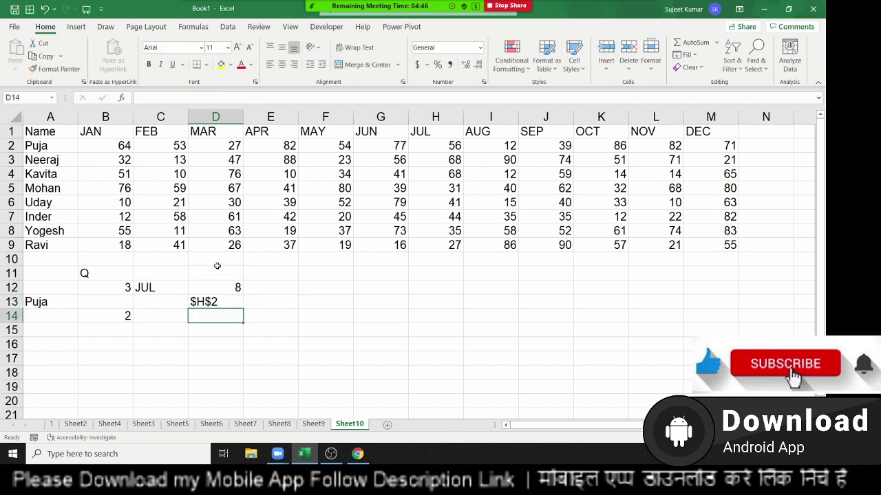
click(218, 296)
click(454, 142)
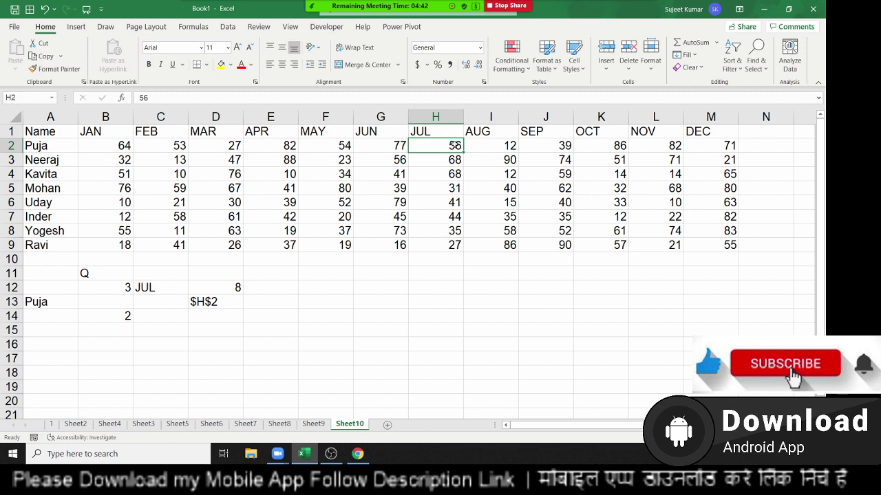
drag(454, 145, 547, 146)
- Enter the end address =ADDRESS(B14,D12+2) in E13
click(265, 303)
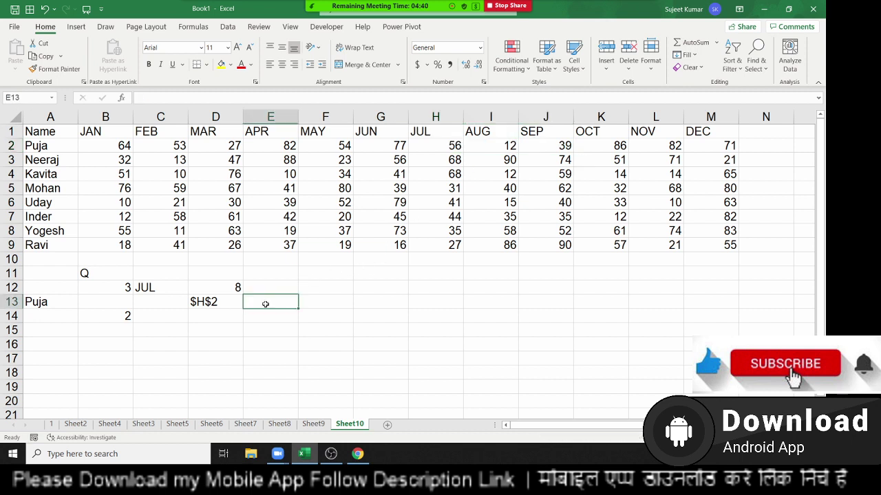
text(=ad)
key(Tab)
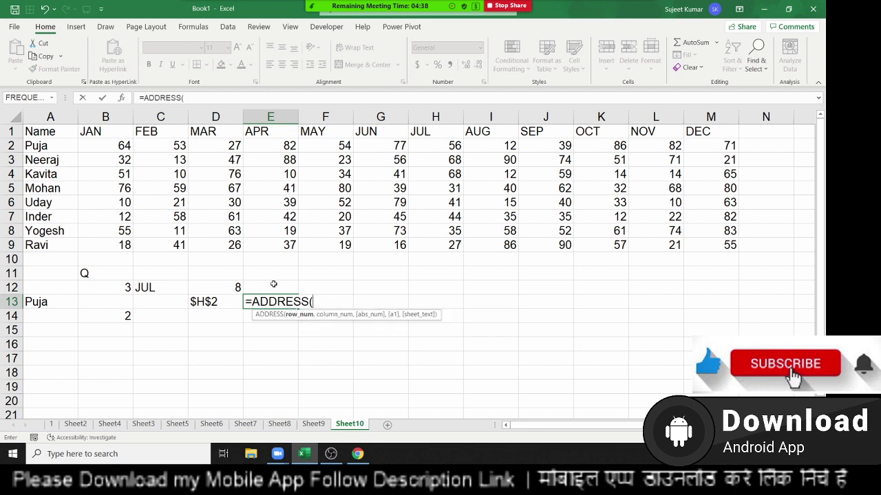
click(122, 313)
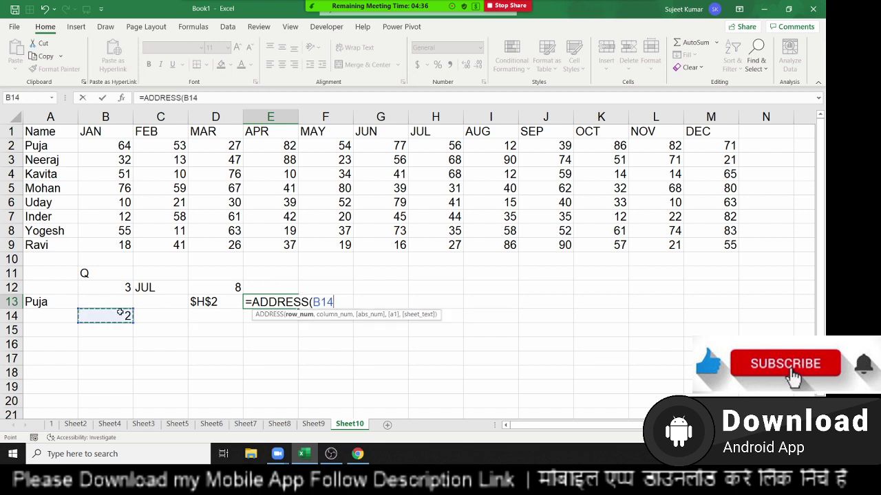
text(,)
click(193, 287)
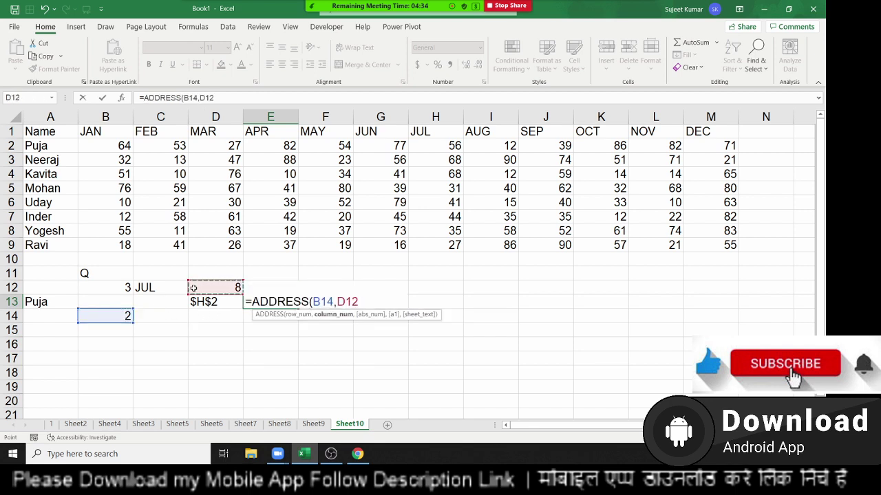
text(+2)
key(Return)
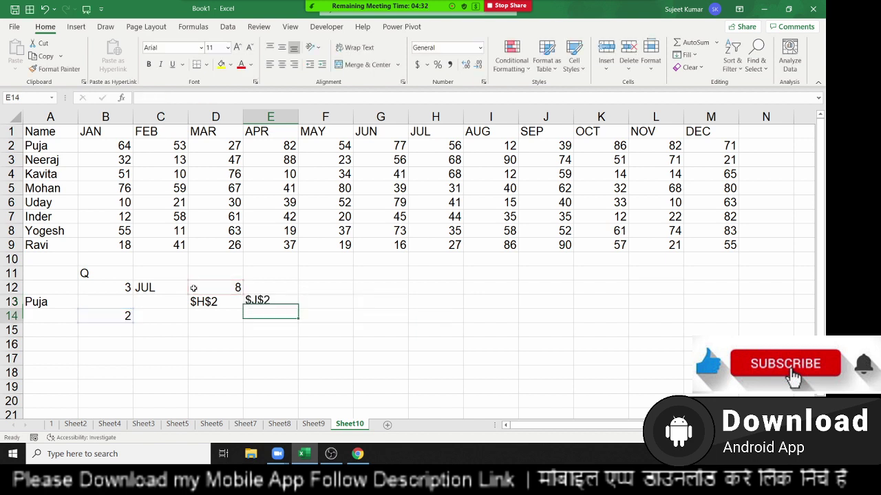
- Set the quarter in B12 to 1 and mark the January to March values B2:D2
click(98, 284)
text(1)
key(Return)
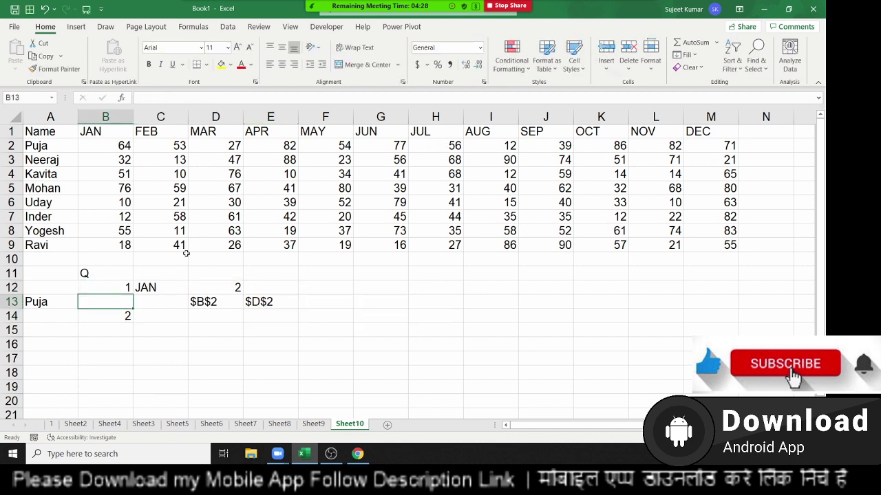
drag(107, 147, 215, 143)
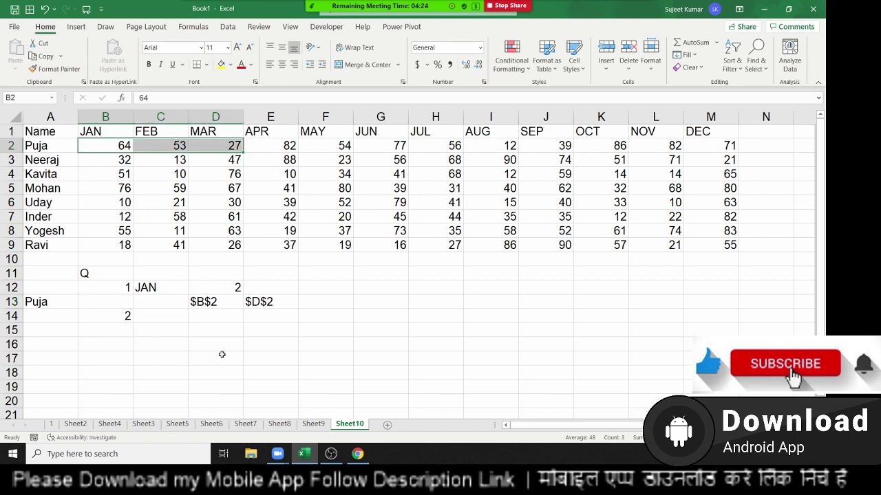
- Start a SUM over B2:D2 in F13, then cancel it
click(325, 304)
text(=sum)
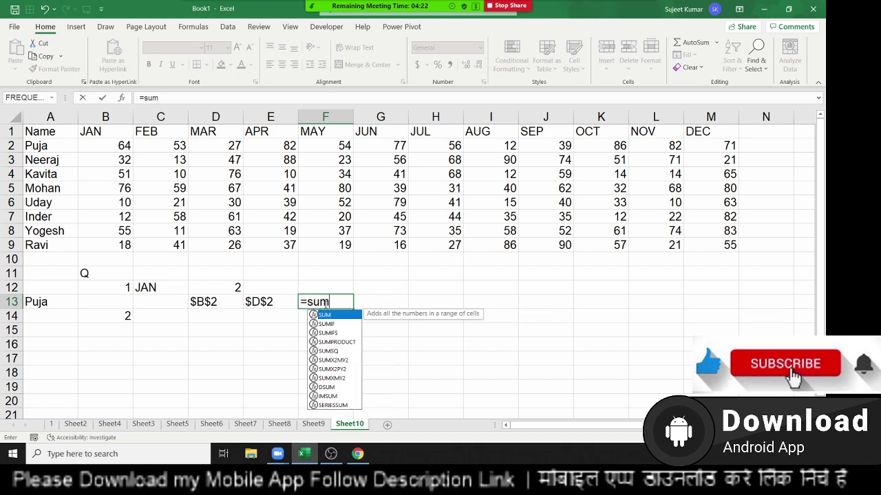
key(Tab)
drag(105, 146, 213, 146)
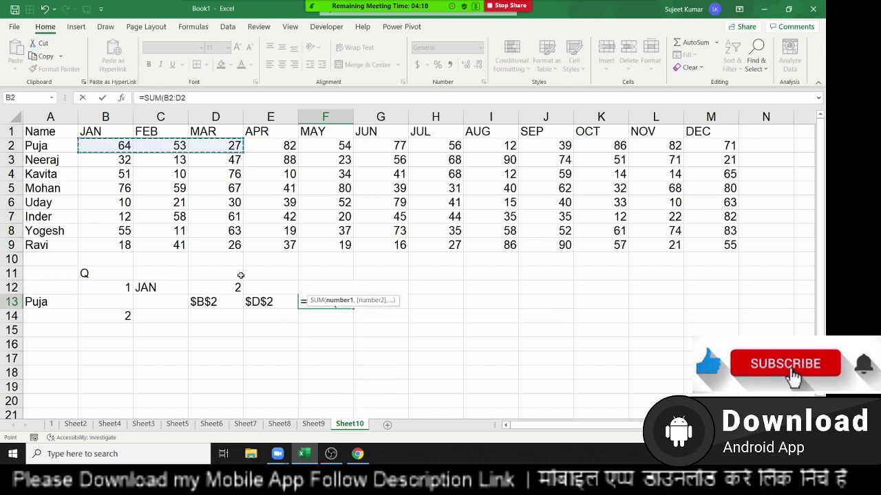
key(Left)
key(Right)
key(shift+Right)
key(shift+Right)
text(,)
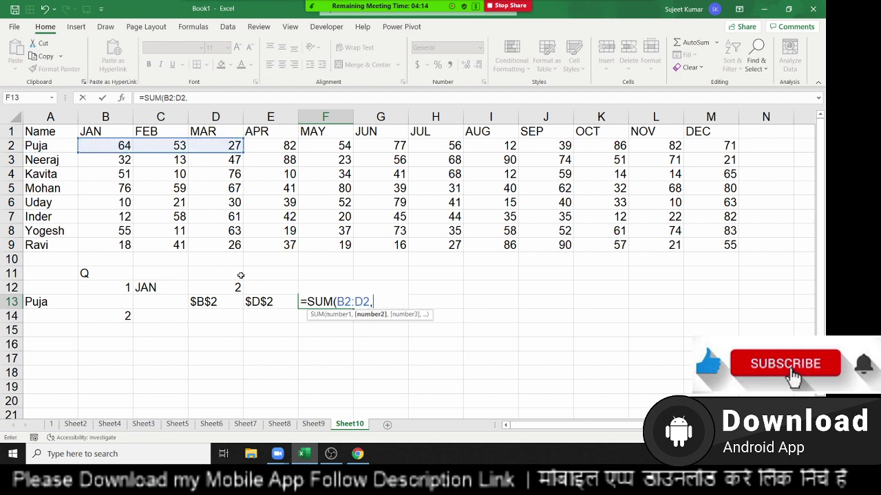
key(Escape)
- Enter =D13&":"&E13 in F13 to build the range text
text(=)
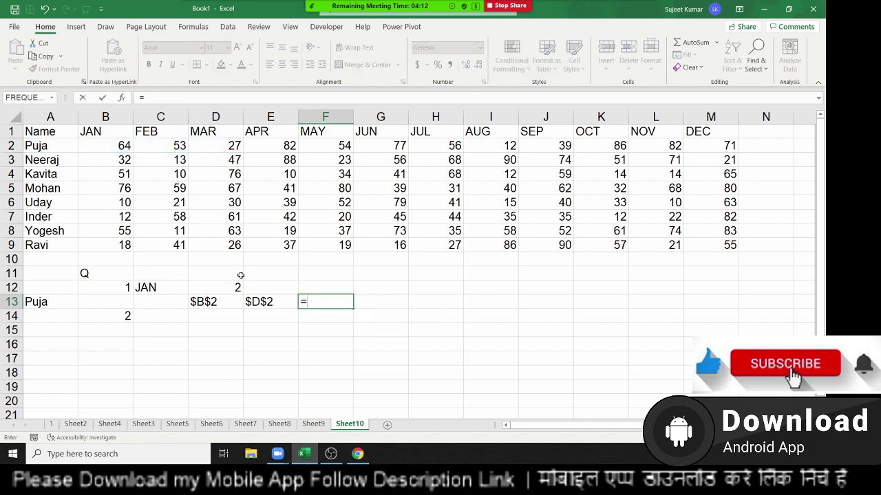
click(204, 302)
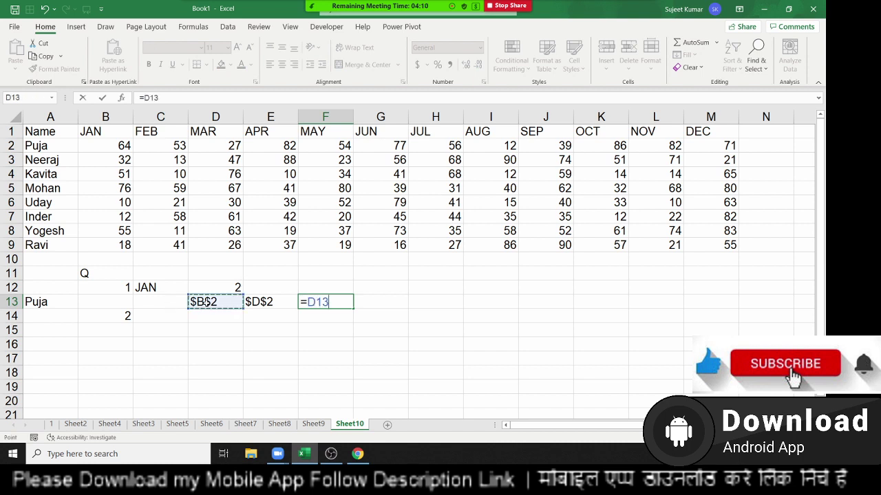
text(&":")
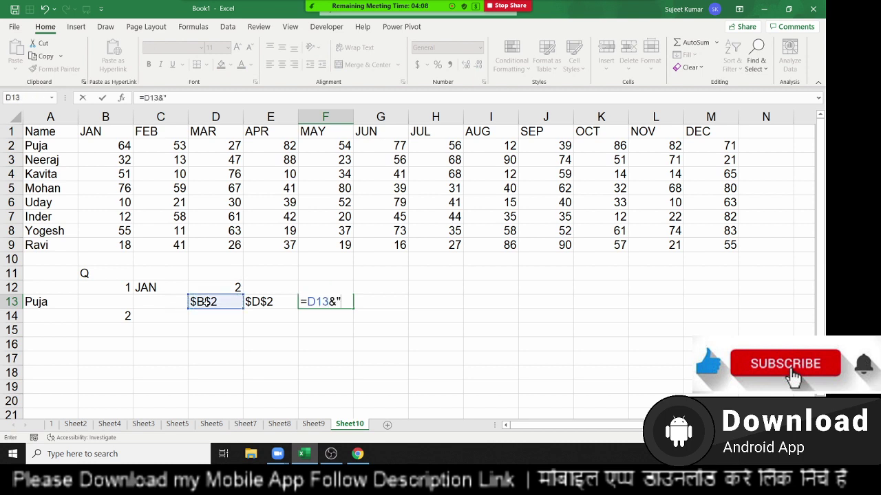
text(&)
click(266, 302)
key(Return)
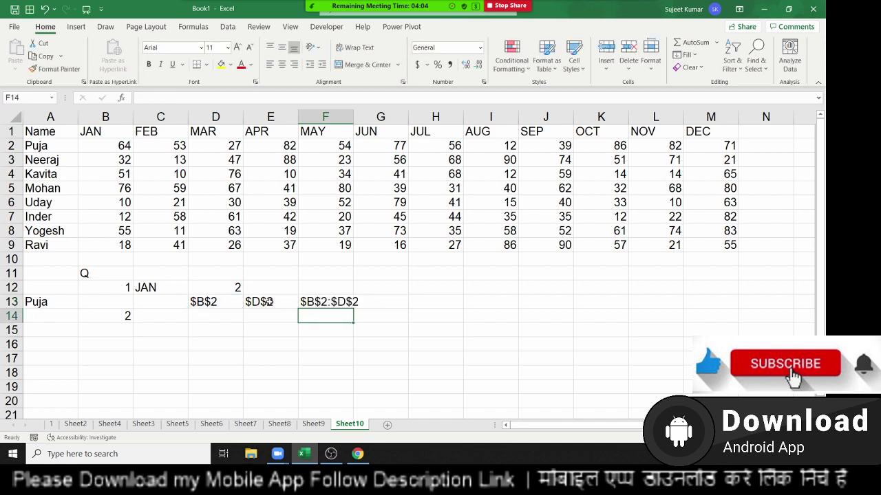
- Try =SUM(F13) in G13 and check the formula behind F13
key(Up)
key(Right)
text(=sum)
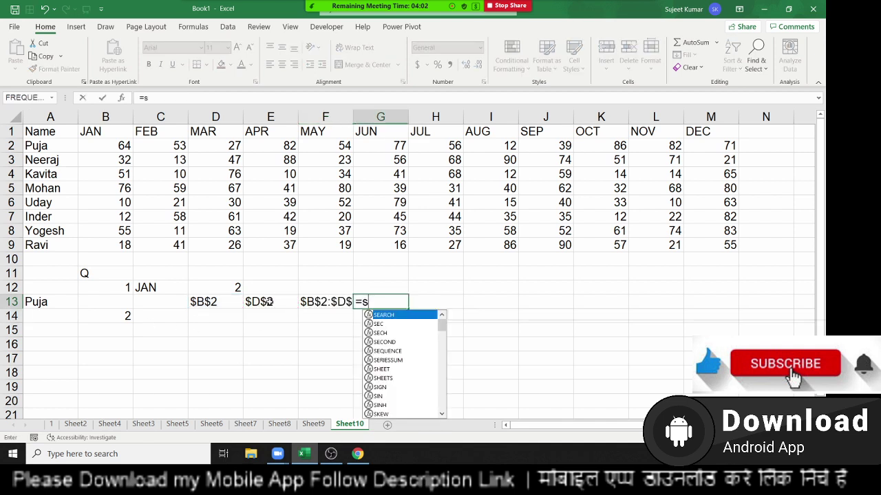
text(()
key(Left)
key(Return)
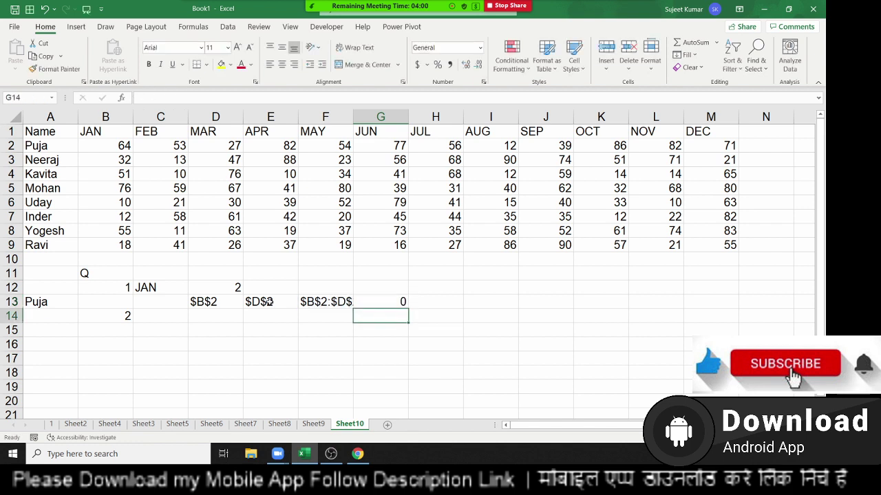
key(Up)
key(Left)
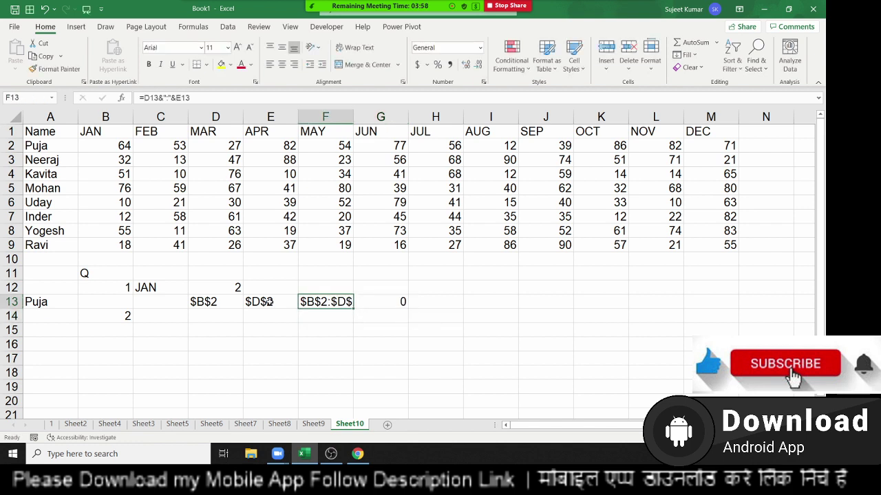
key(Right)
- Enter =SUM(INDIRECT(F13)) in G13, totalling Puja's first quarter to 144
text(=)
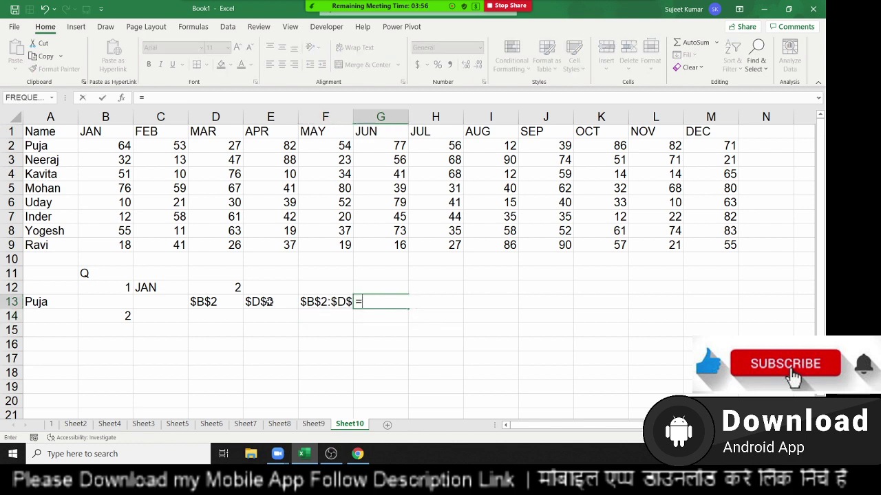
text(su)
key(Tab)
text(in)
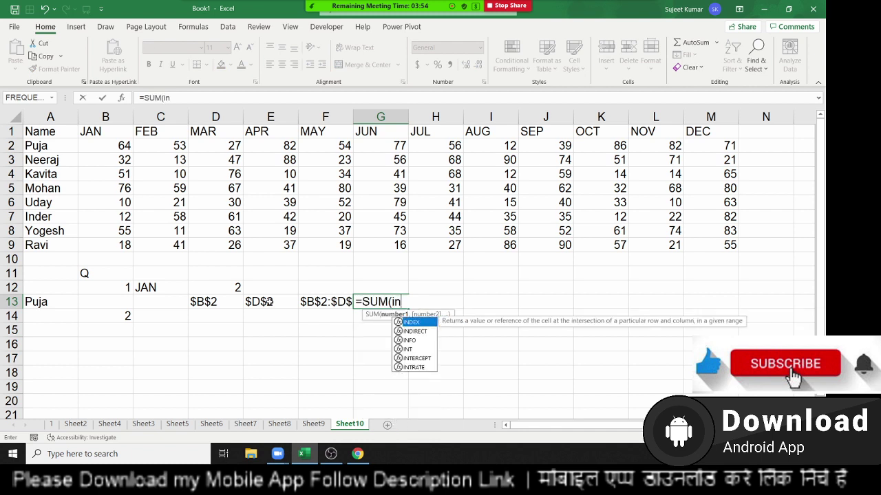
key(Down)
key(Tab)
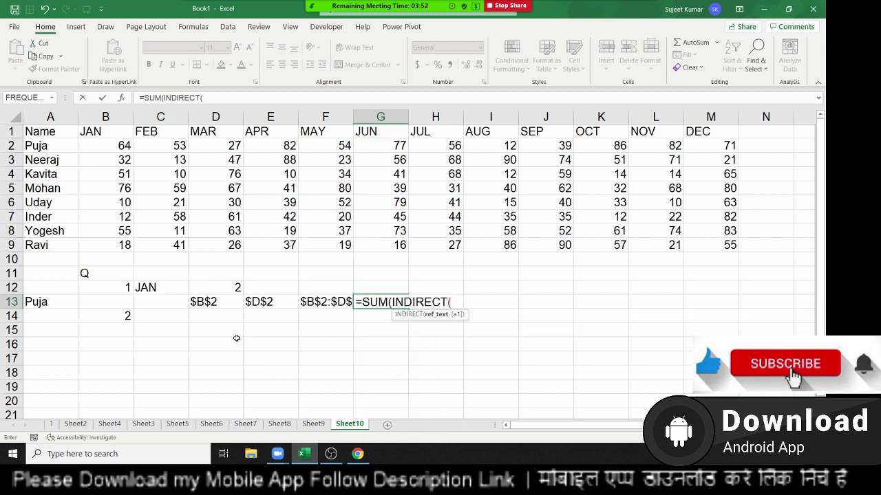
click(320, 303)
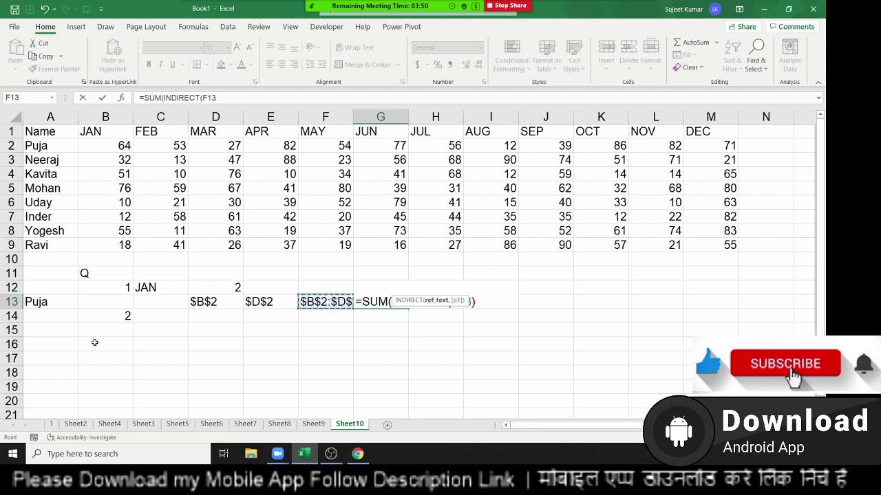
text())
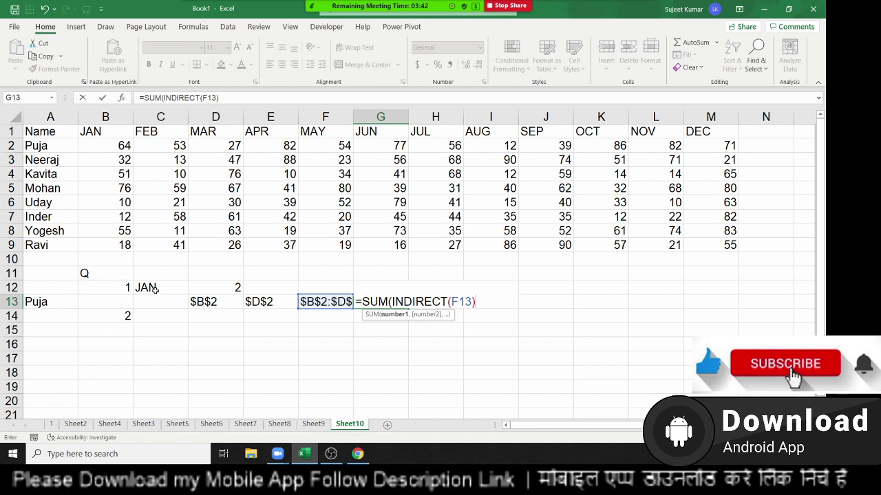
key(Return)
key(Return)
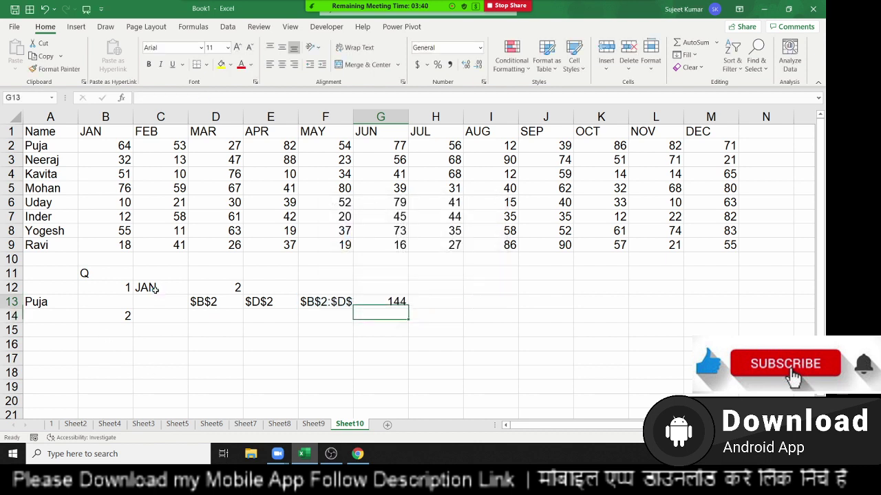
key(Up)
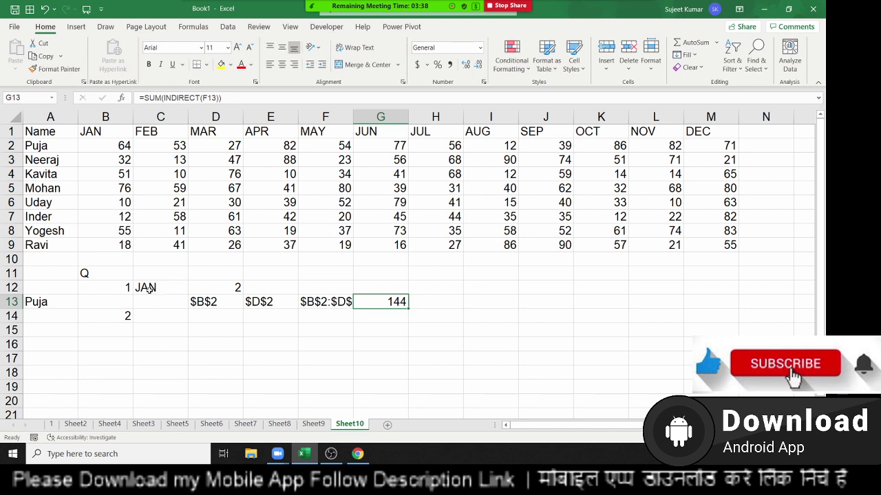
drag(148, 289, 388, 317)
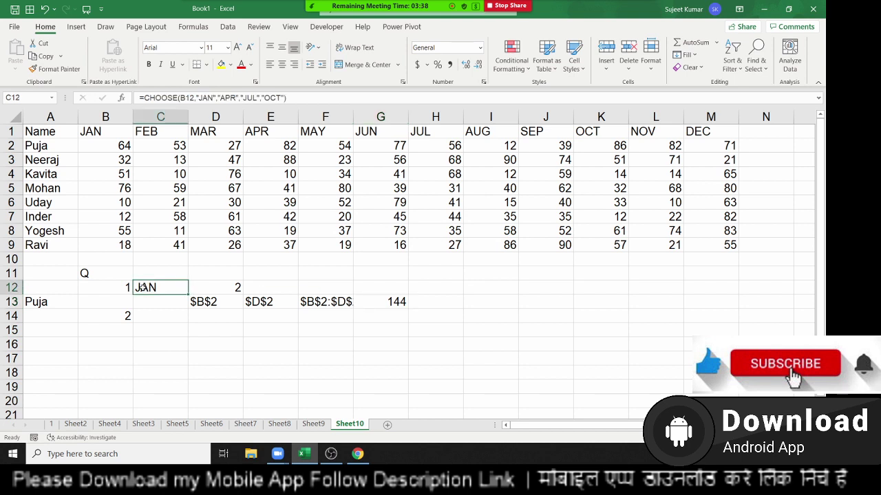
- Replace the C12 reference in D12's MATCH formula with the CHOOSE expression copied from C12
click(245, 368)
double_click(152, 291)
key(Escape)
double_click(151, 289)
drag(143, 286, 359, 287)
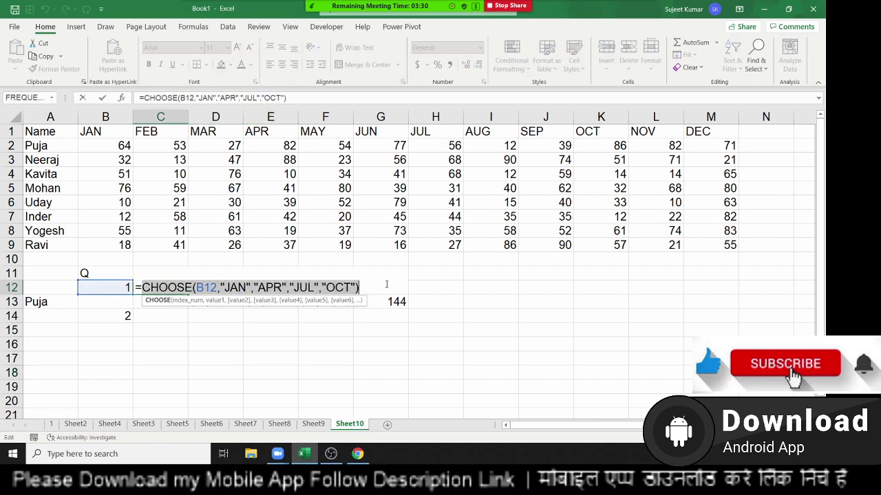
key(Escape)
double_click(231, 287)
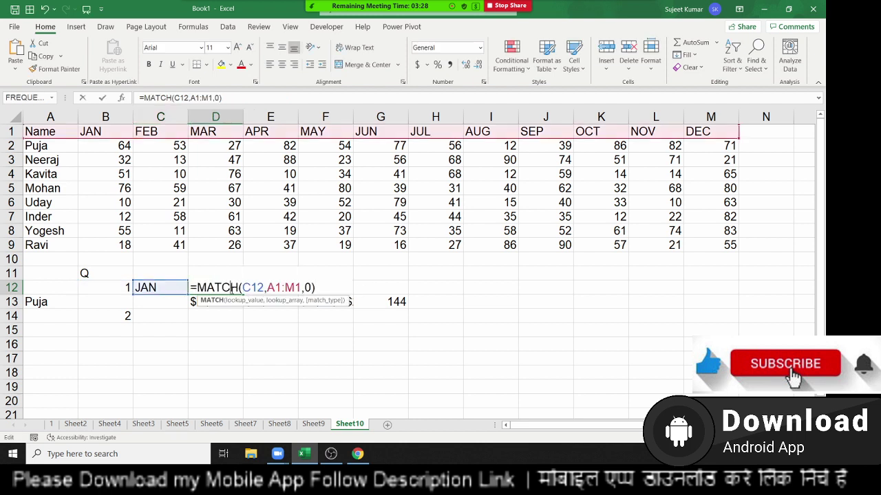
click(251, 288)
double_click(251, 287)
key(ctrl+v)
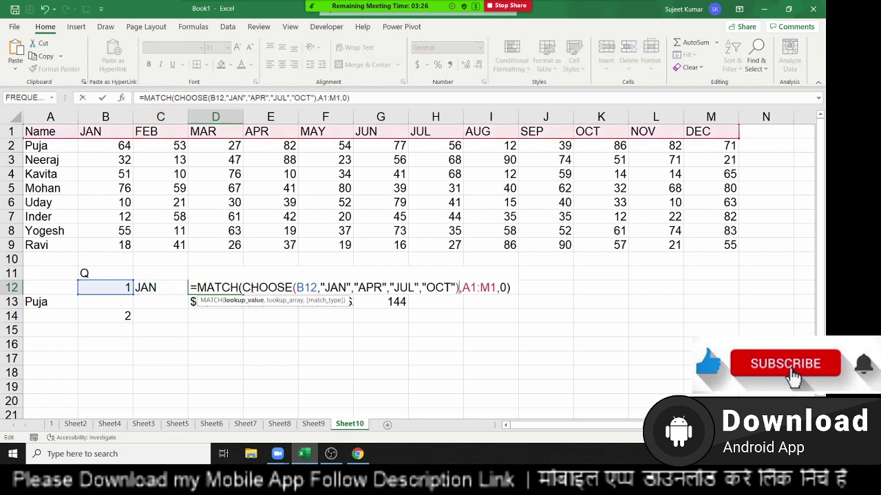
key(Return)
key(Delete)
- Replace B14 in D13's ADDRESS formula with MATCH(A13,A1:A9,0)
double_click(98, 313)
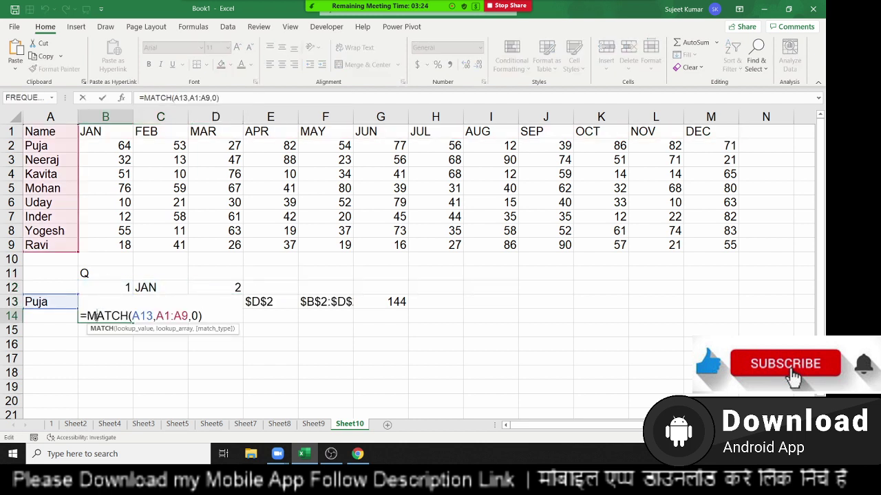
drag(86, 315, 202, 315)
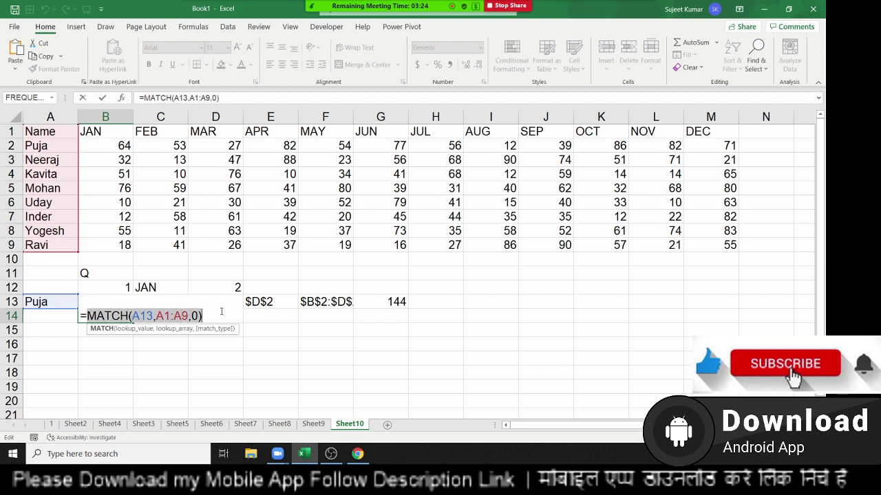
key(Escape)
click(269, 303)
double_click(232, 301)
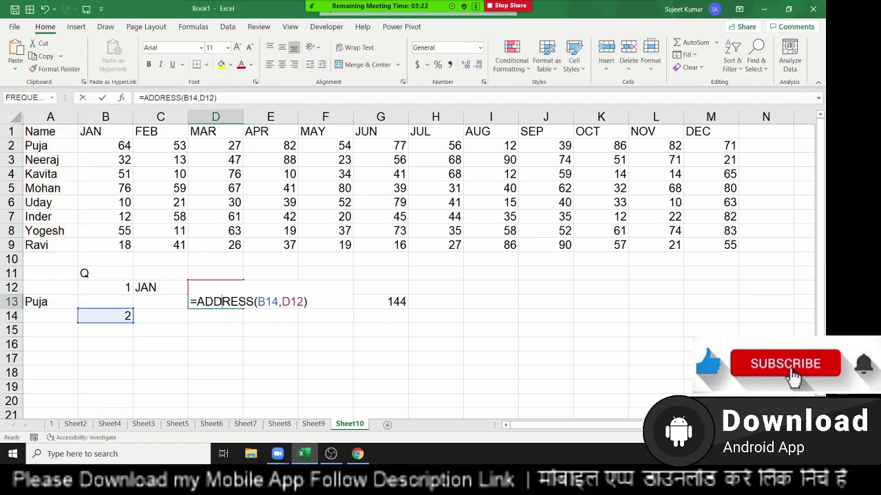
double_click(267, 302)
text(MATCH(A13,A1:A9,0))
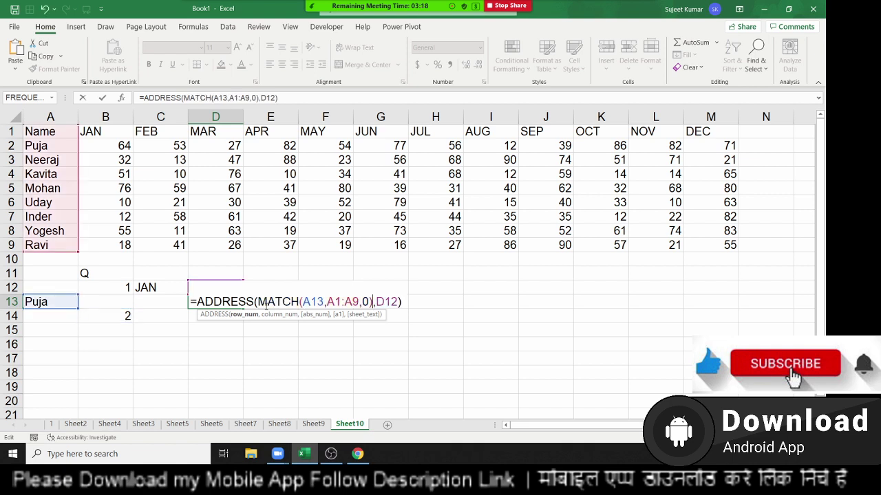
key(Return)
- Replace B14 in E13's ADDRESS formula with MATCH(A13,A1:A9,0)
double_click(269, 302)
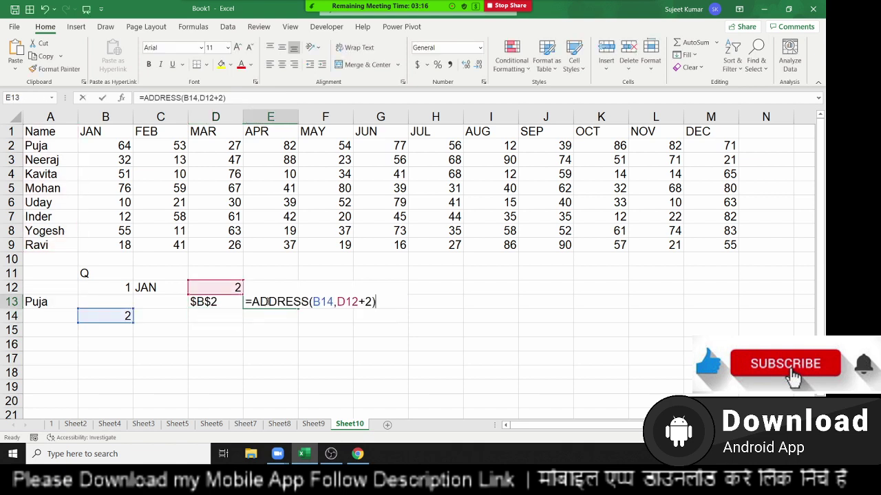
double_click(323, 301)
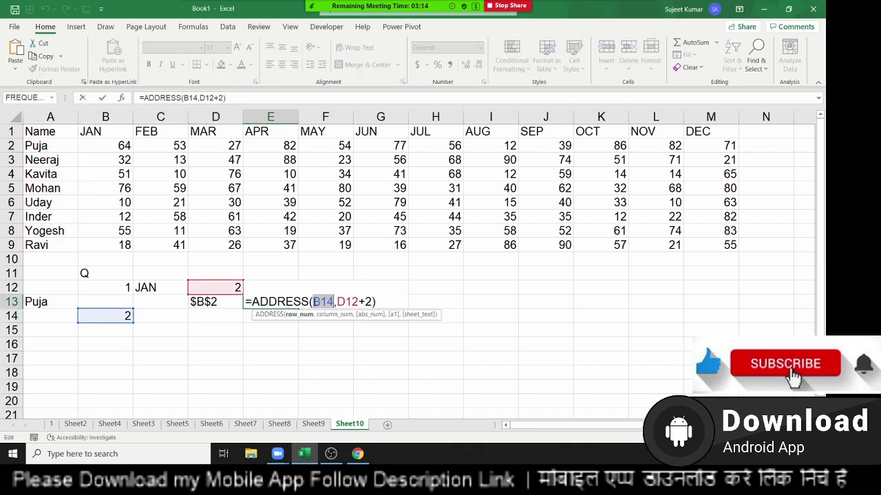
text(MATCH(A13,A1:A9,0))
key(Return)
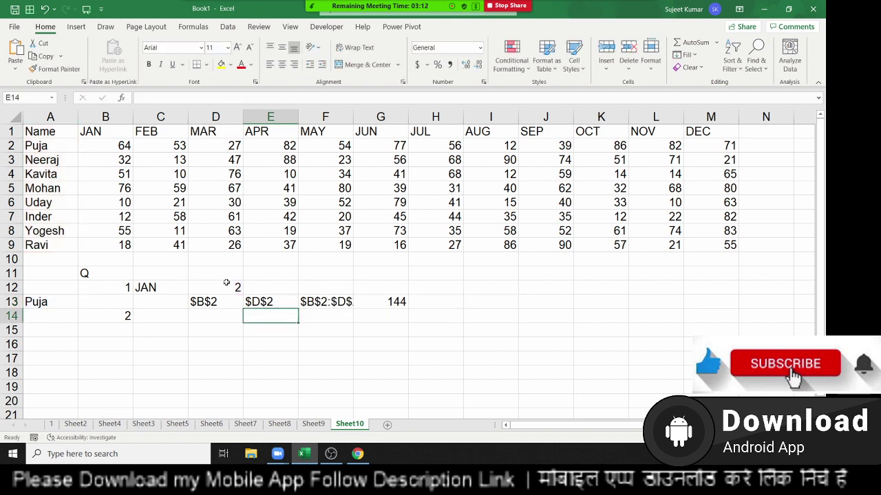
click(227, 285)
double_click(227, 287)
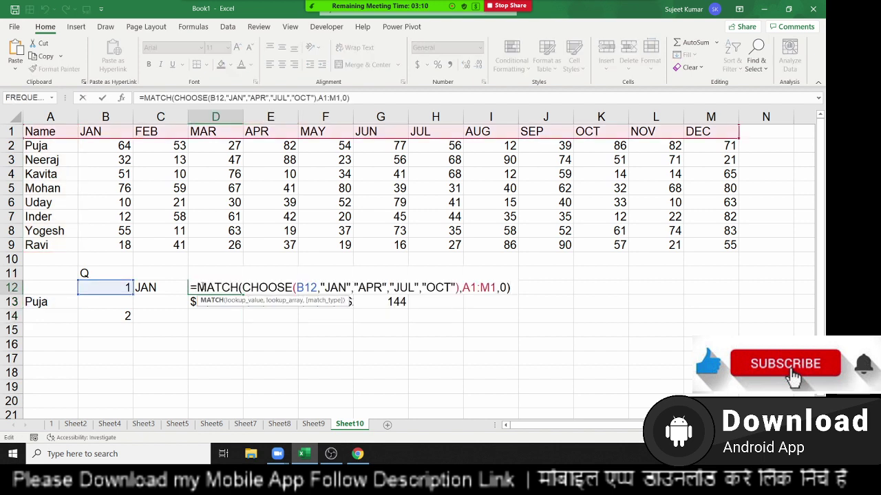
- Replace the D12 reference in D13's and E13's ADDRESS formulas with D12's MATCH(CHOOSE) formula
drag(200, 287, 534, 281)
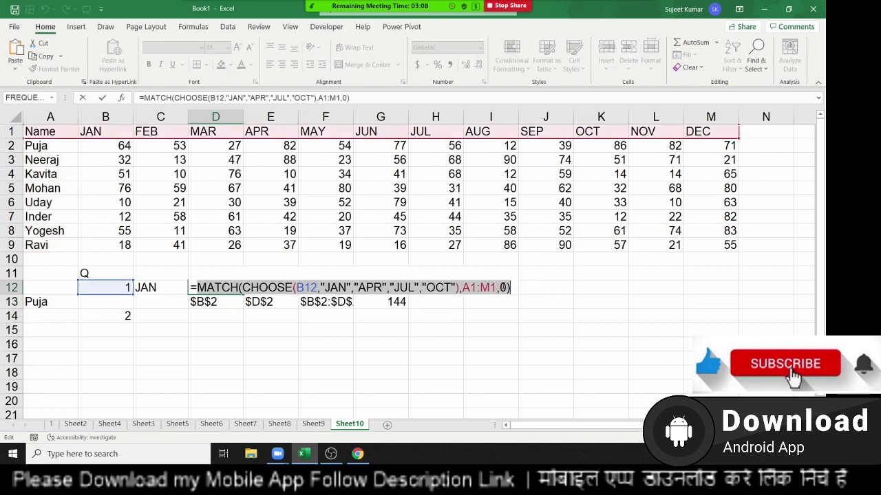
key(ctrl+c)
key(Escape)
double_click(215, 301)
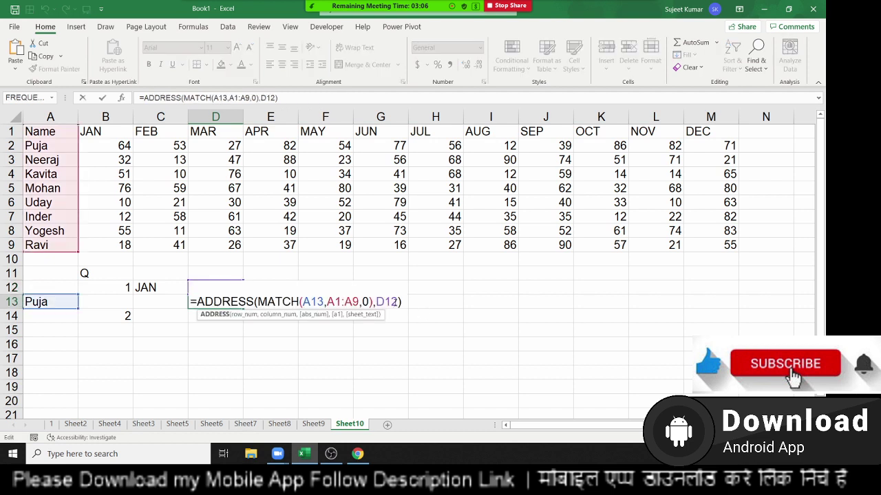
double_click(386, 301)
key(ctrl+v)
key(Return)
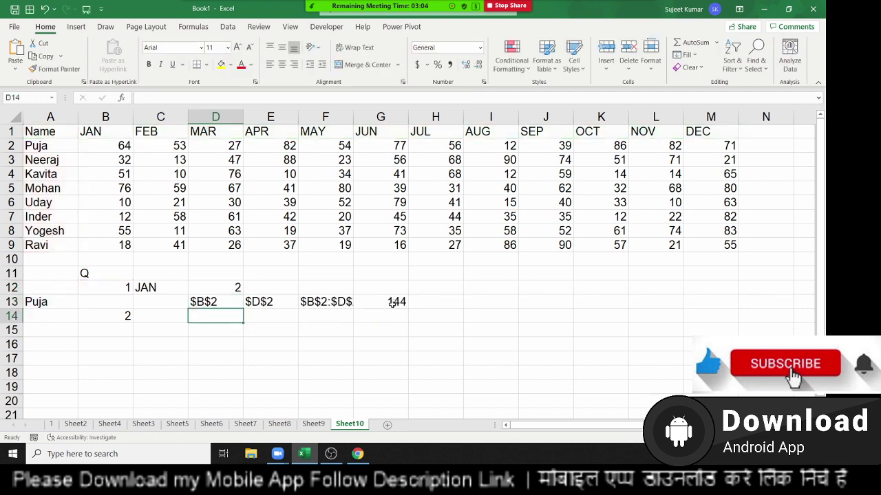
click(289, 298)
double_click(289, 298)
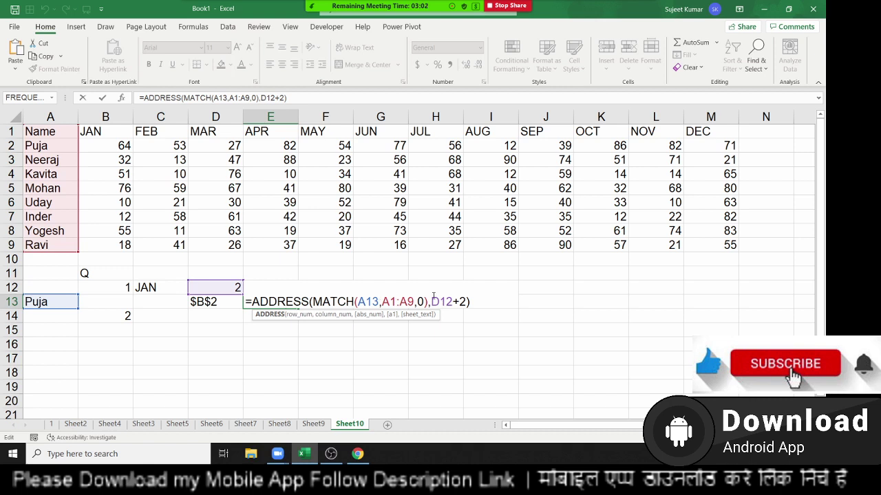
double_click(434, 300)
key(ctrl+v)
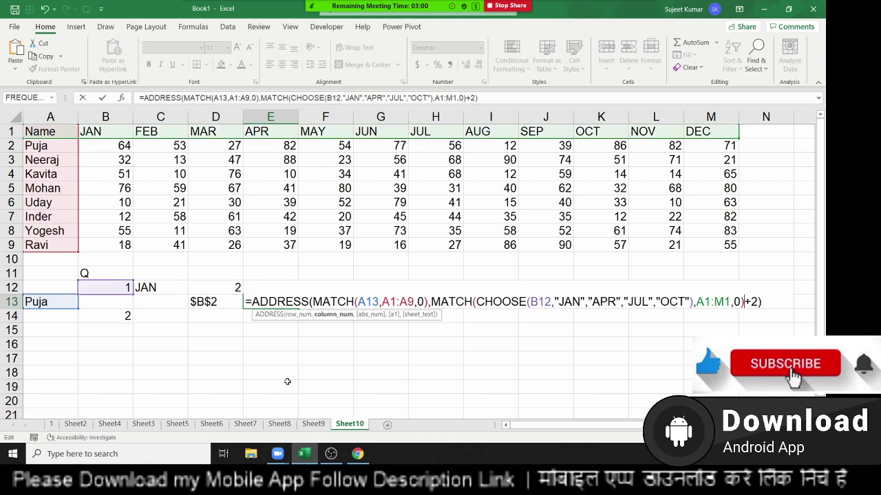
key(Return)
- Nest D13's and E13's ADDRESS formulas into F13's range formula, replacing their references
click(192, 304)
double_click(192, 303)
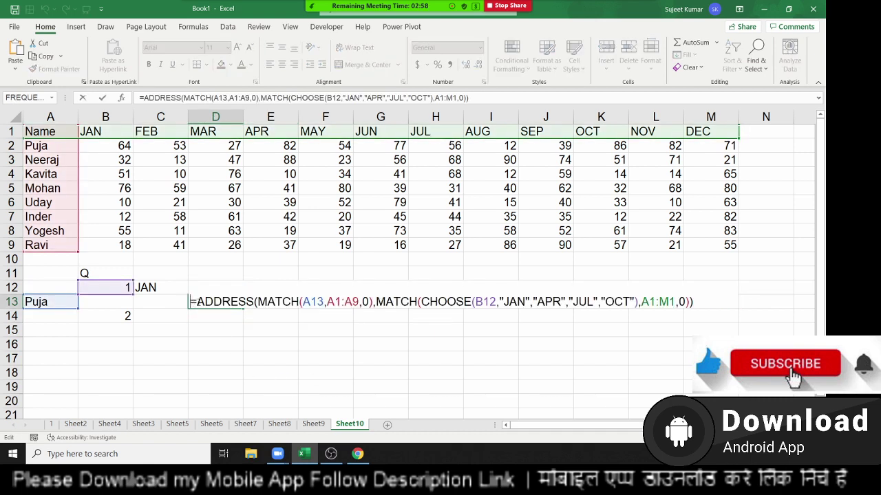
key(Escape)
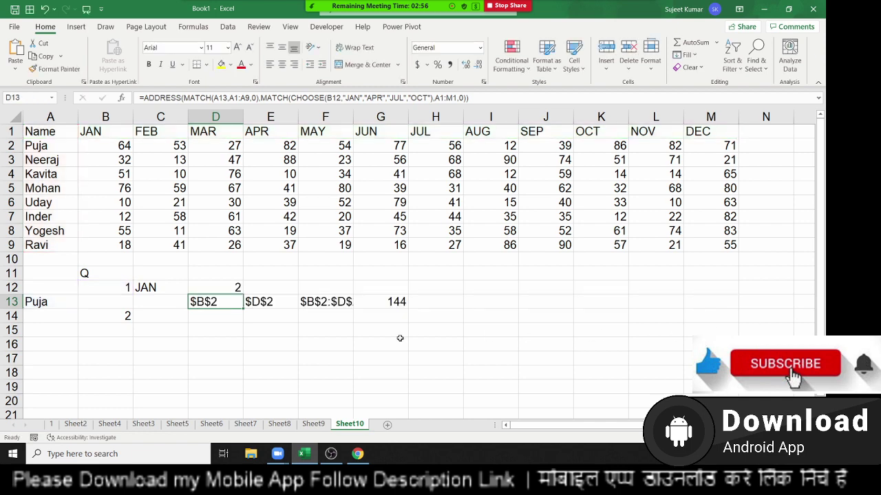
double_click(329, 303)
double_click(321, 303)
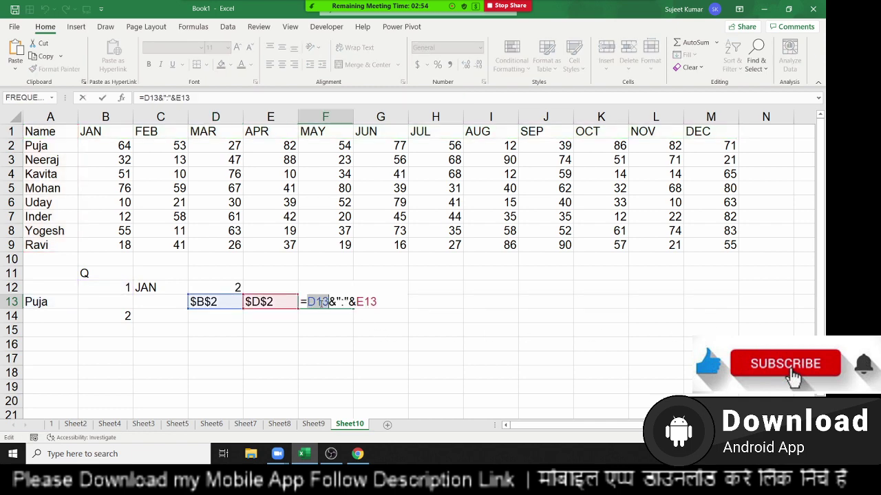
key(ctrl+v)
key(Return)
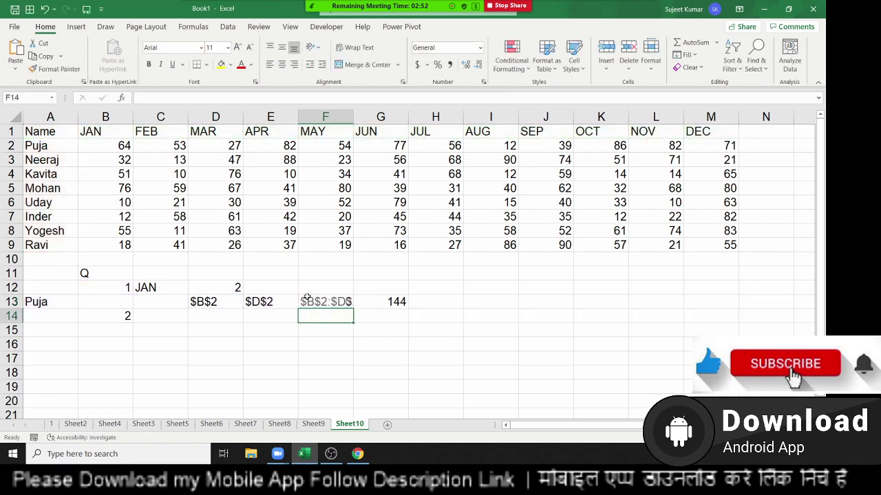
double_click(269, 301)
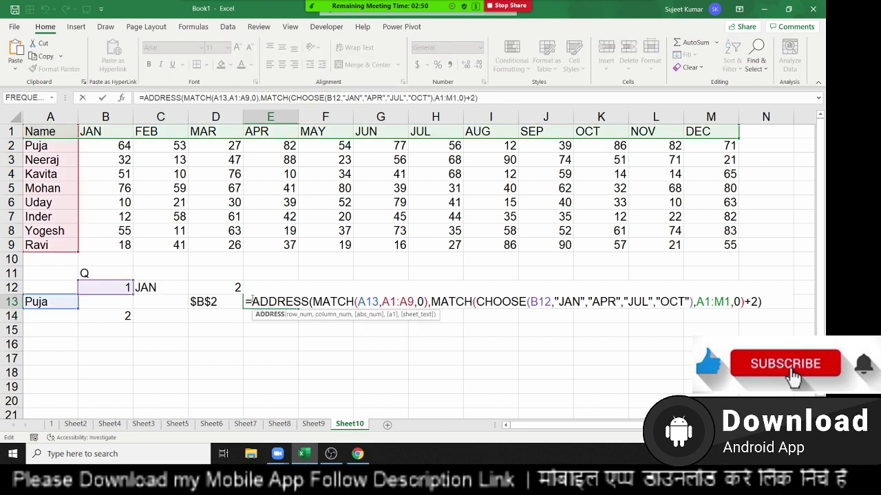
drag(252, 301, 763, 301)
key(Escape)
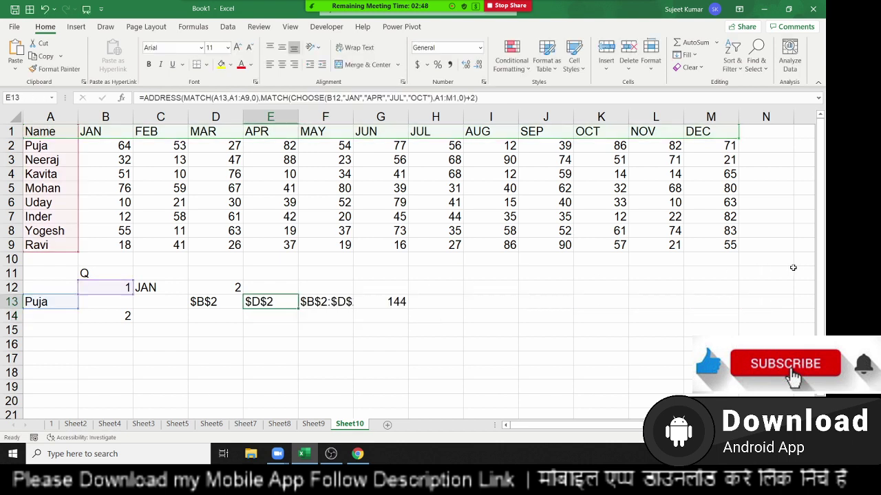
double_click(332, 302)
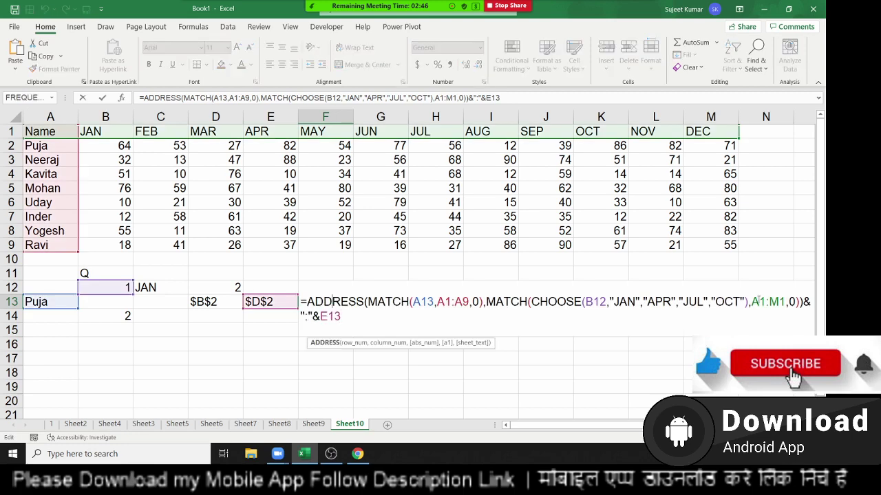
double_click(331, 316)
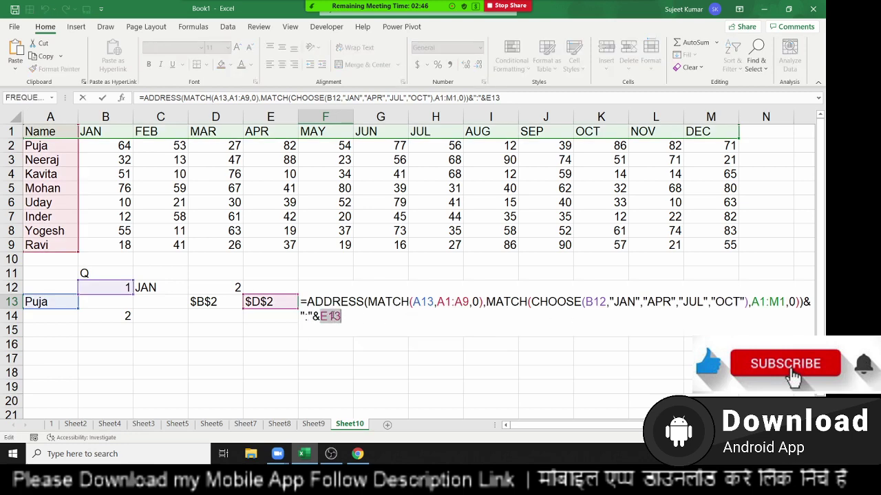
key(ctrl+v)
key(Return)
- Nest F13's range formula into G13's =SUM(INDIRECT()), keeping the total at 144
click(333, 303)
double_click(333, 303)
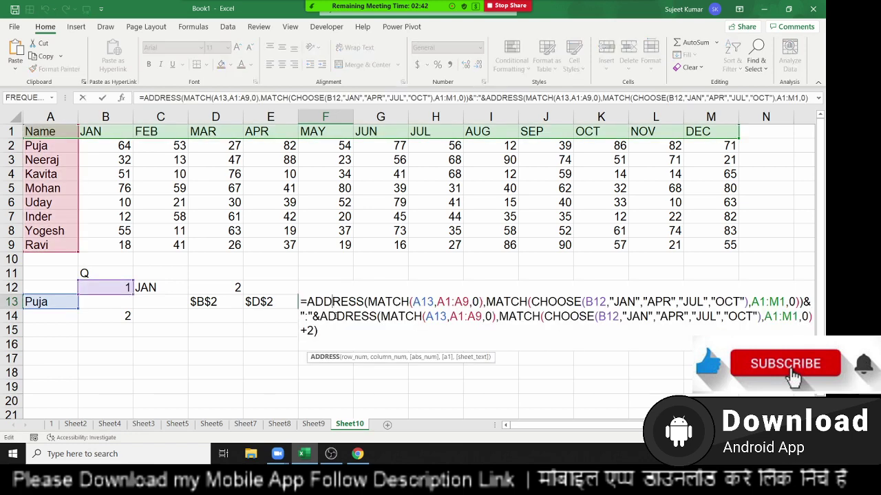
mouse_move(328, 315)
mouse_down()
mouse_move(302, 301)
mouse_move(345, 338)
mouse_up()
click(308, 302)
key(Escape)
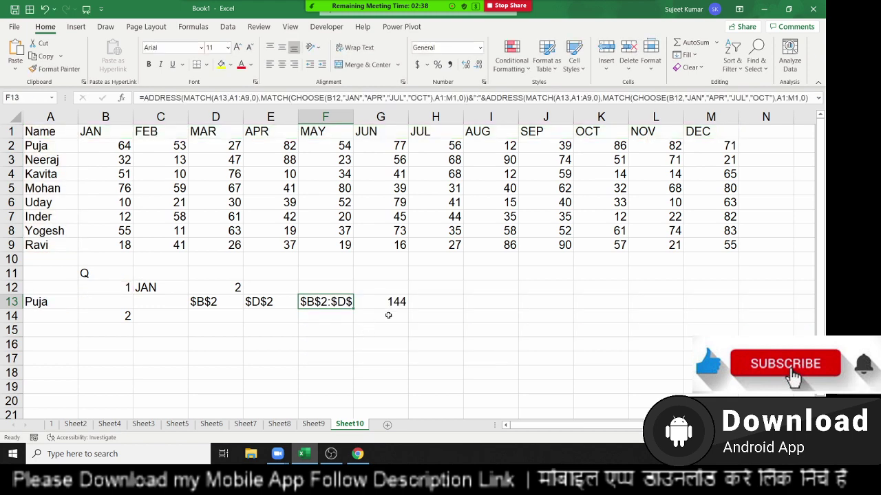
double_click(461, 301)
double_click(461, 301)
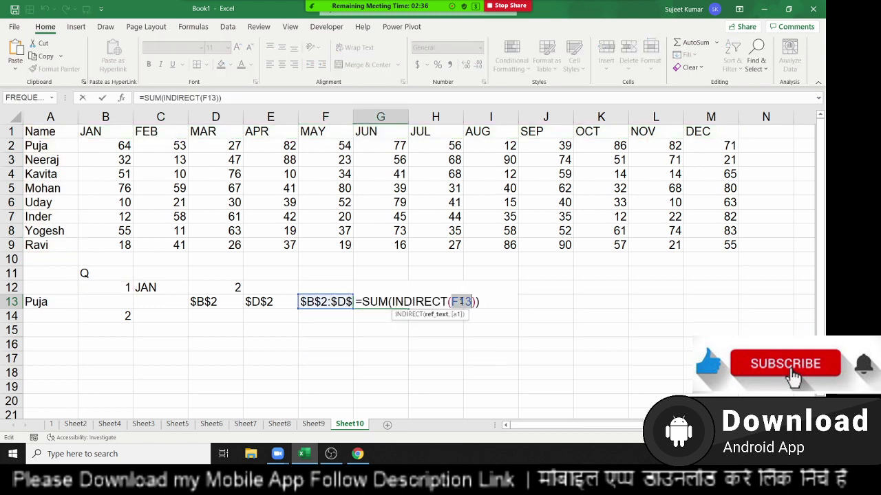
key(ctrl+v)
key(Return)
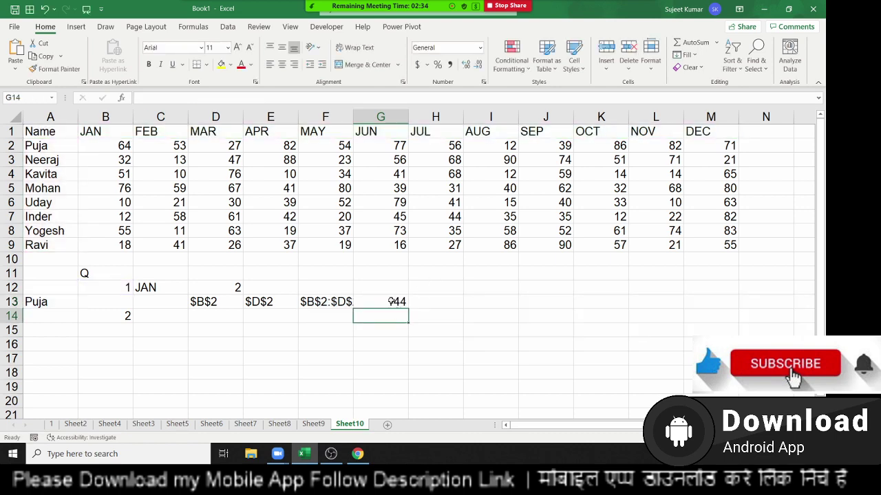
- Move the combined quarter-total formula from G13 to B13
double_click(390, 302)
key(Escape)
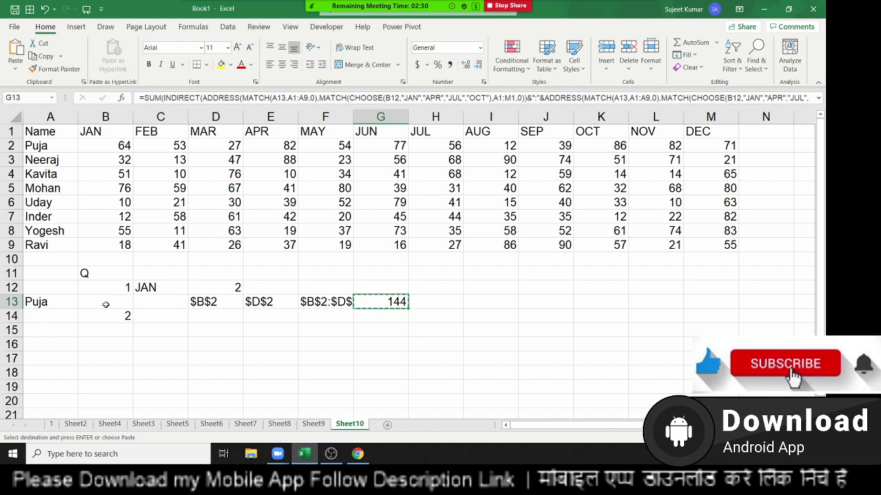
mouse_move(390, 301)
mouse_down()
mouse_move(104, 302)
mouse_move(298, 318)
mouse_up()
click(298, 328)
- Change the quarter number in B12 to 2, then to 3
click(113, 284)
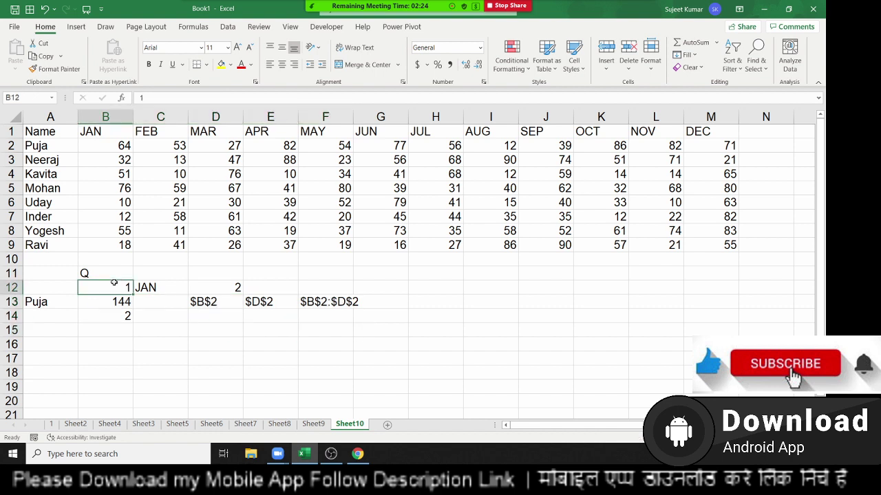
text(2)
key(Return)
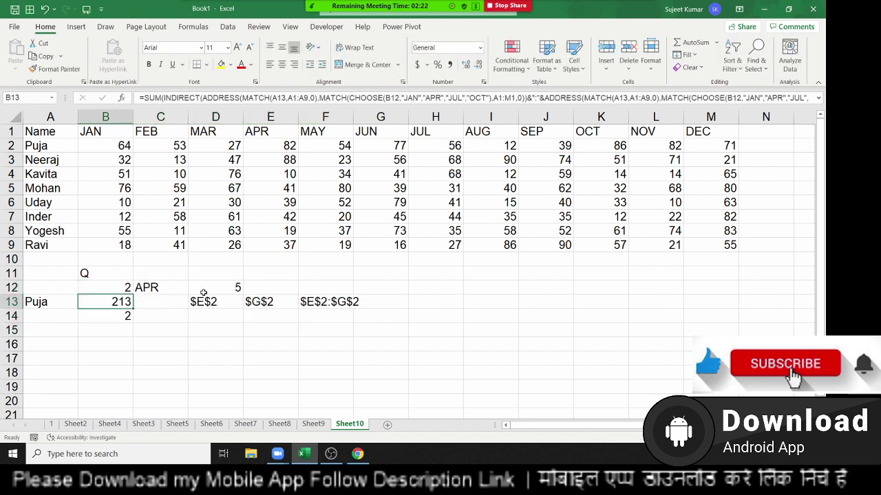
key(Up)
text(3)
key(Return)
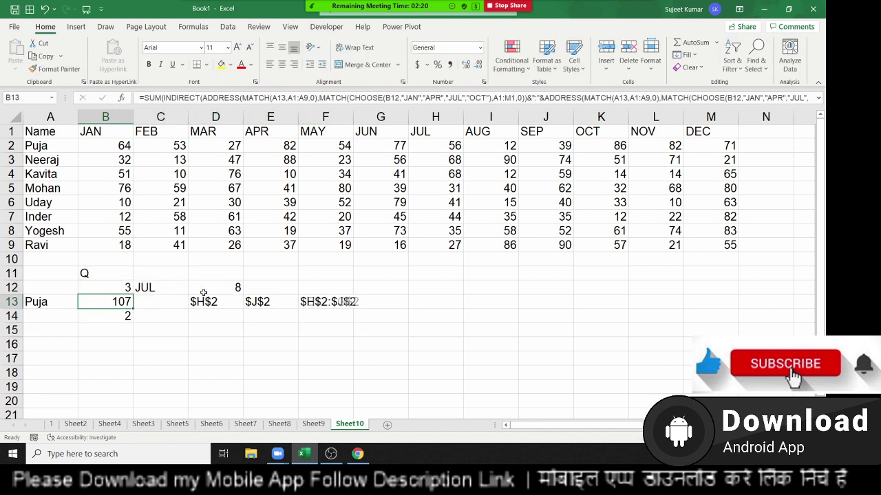
key(Up)
- Enter Ravi as the name in A13 and check B13's total of 203
key(Left)
key(Down)
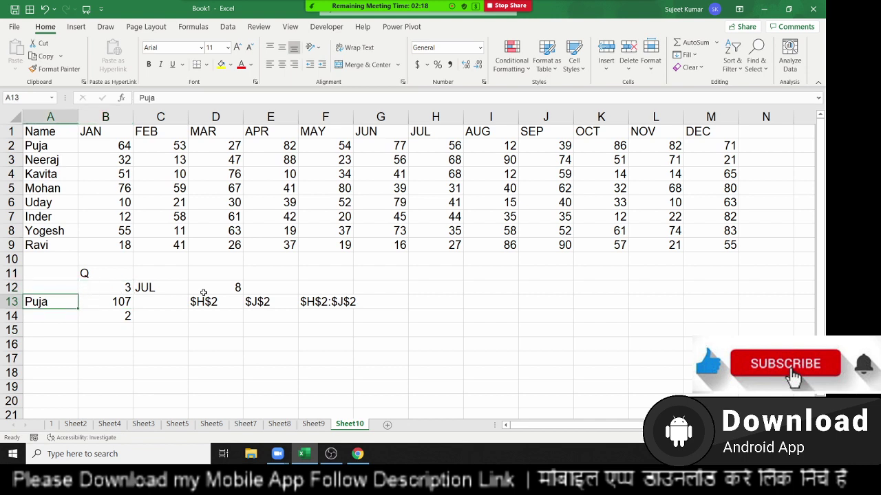
text(R)
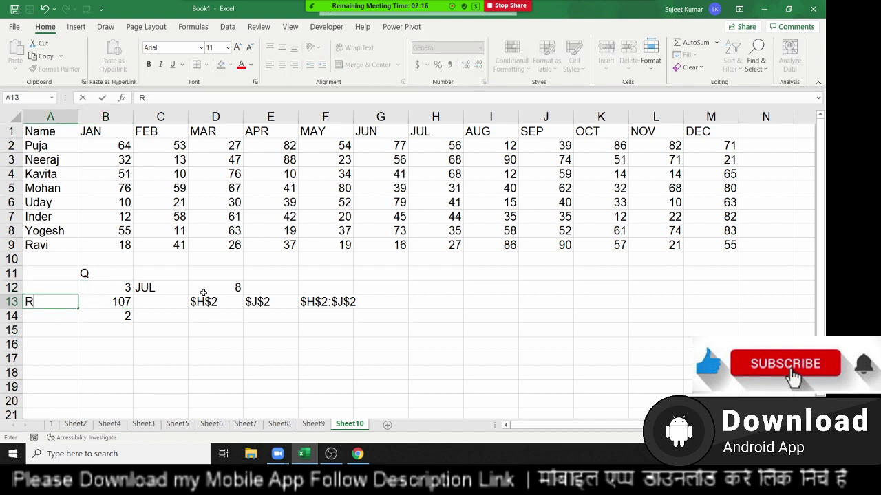
text(avi)
key(Return)
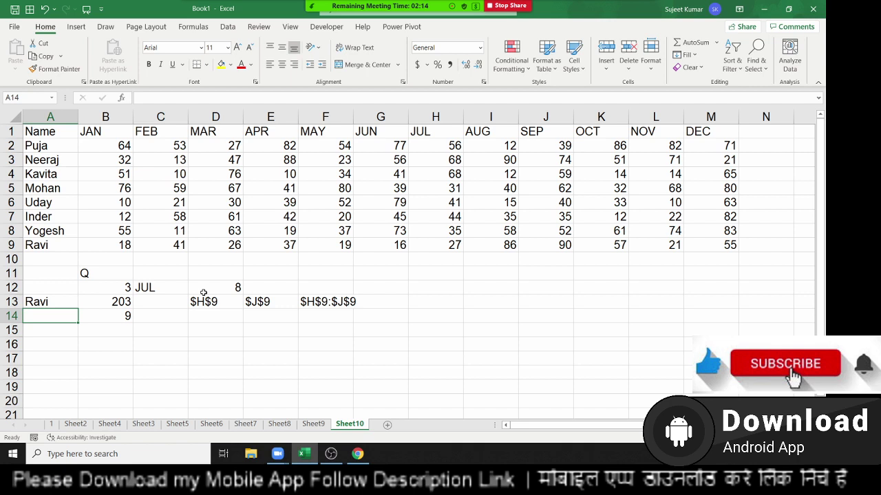
key(Up)
key(Right)
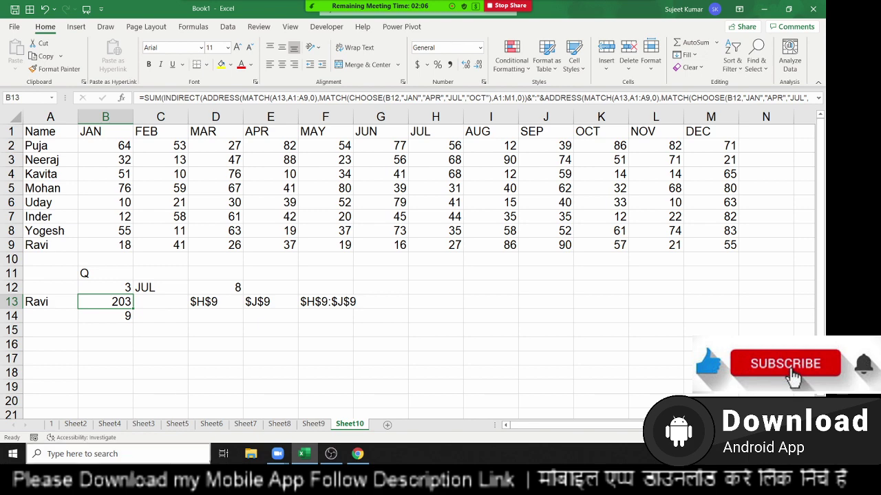
- On new Sheet11, fill column A with serial numbers 1–30, then delete rows 8–14
click(388, 425)
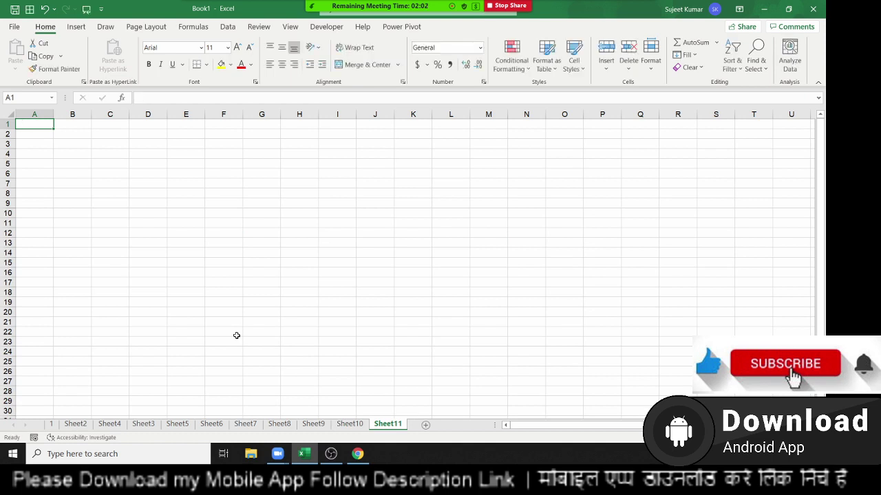
text(1)
key(Return)
text(2)
key(Return)
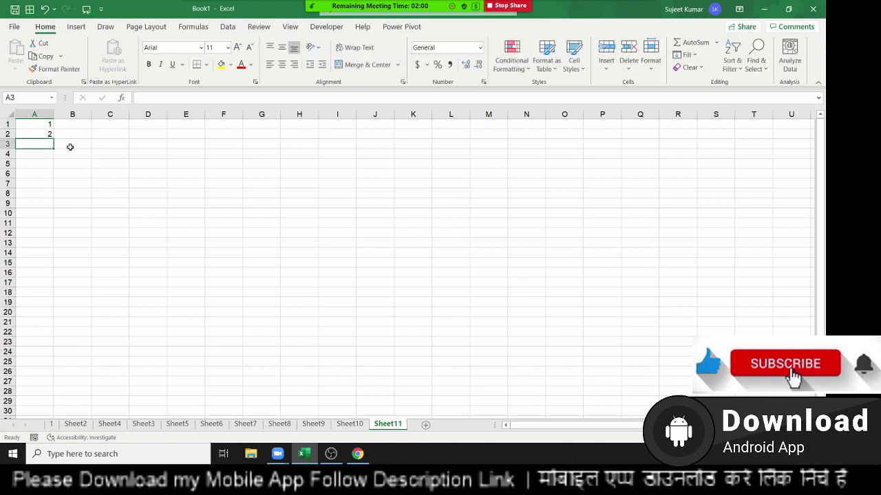
drag(41, 124, 55, 411)
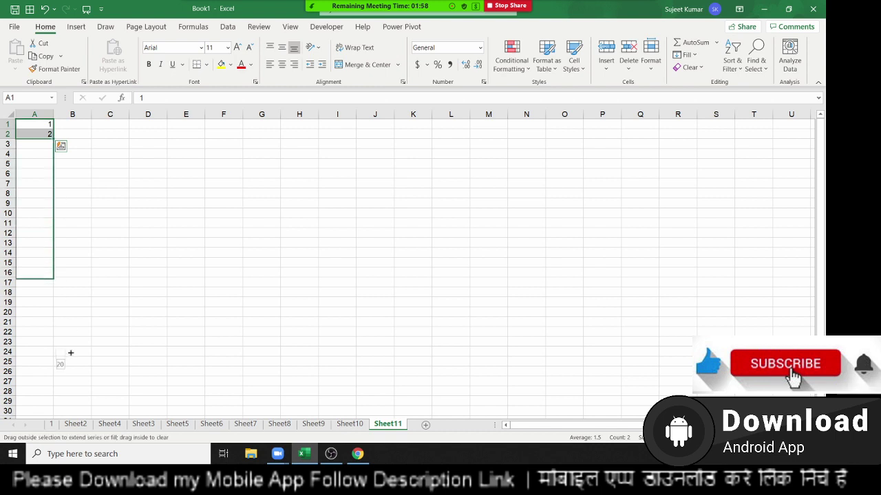
click(47, 253)
drag(8, 194, 11, 254)
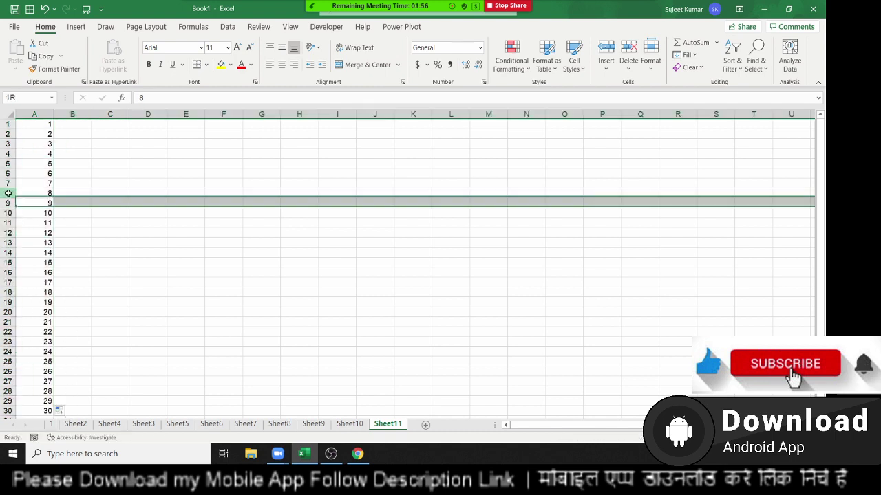
key(ctrl+minus)
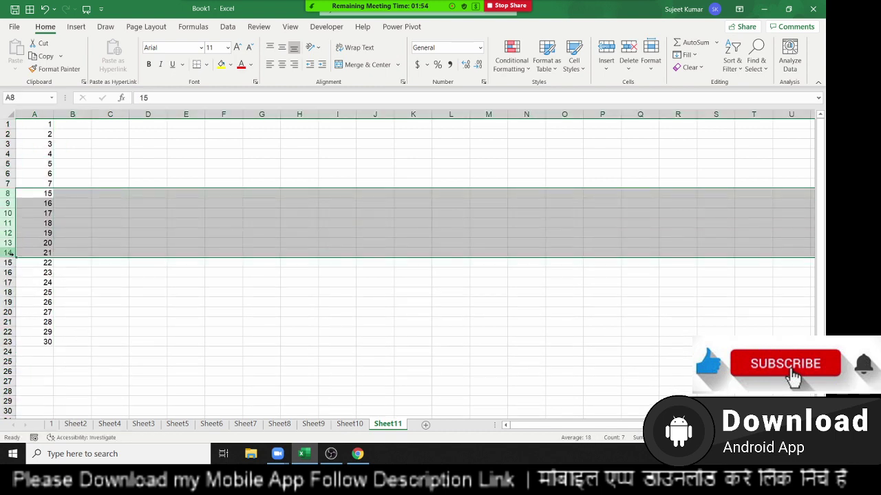
- Enter the =ROW() formula in A1
click(38, 124)
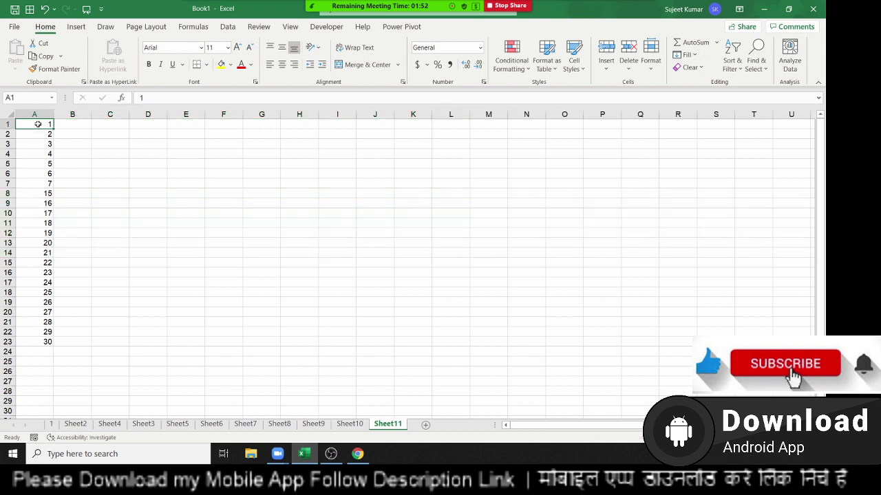
text(=ro)
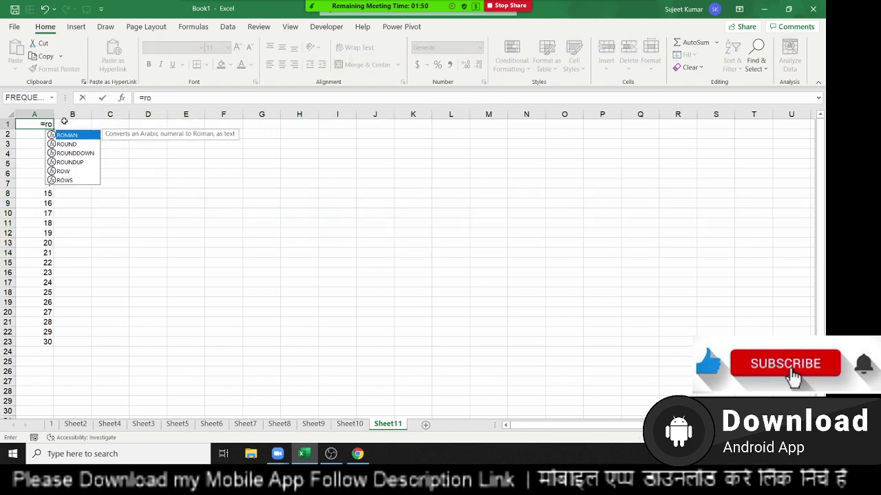
text(w)
key(Tab)
key(Return)
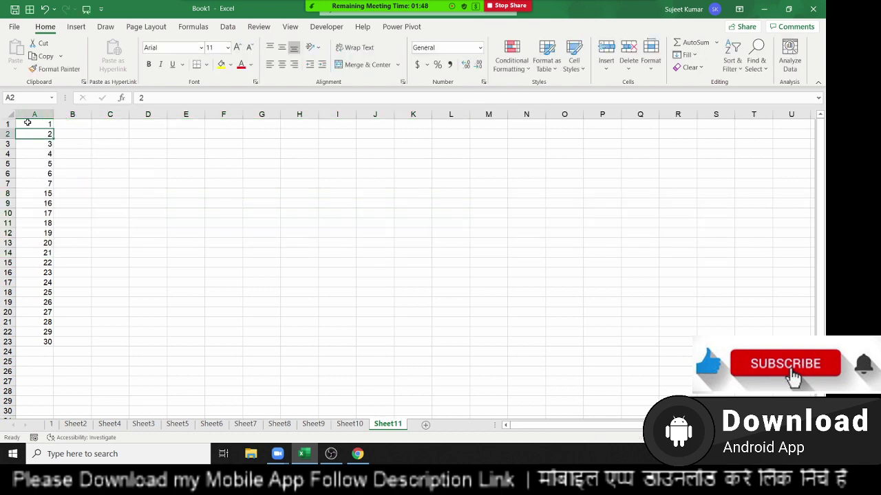
- Fill =ROW() down to A30, delete rows 10–16, and confirm numbering stays continuous
drag(27, 123, 27, 411)
key(ctrl+d)
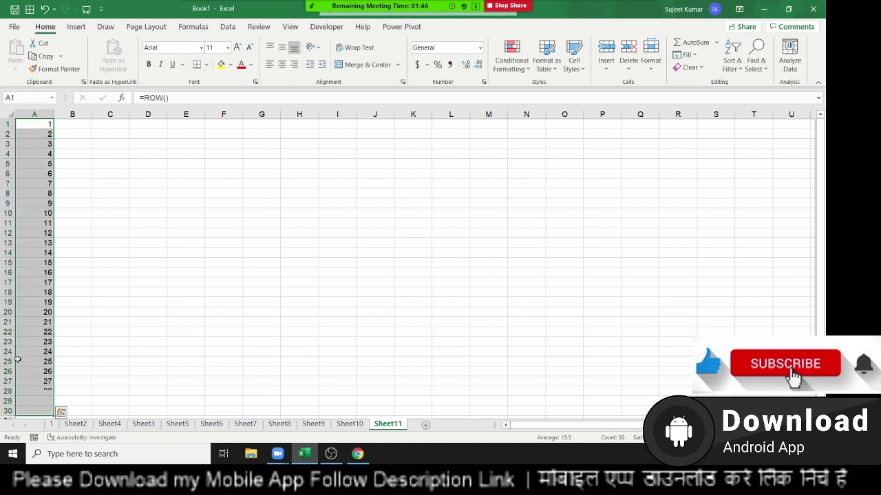
drag(6, 213, 6, 269)
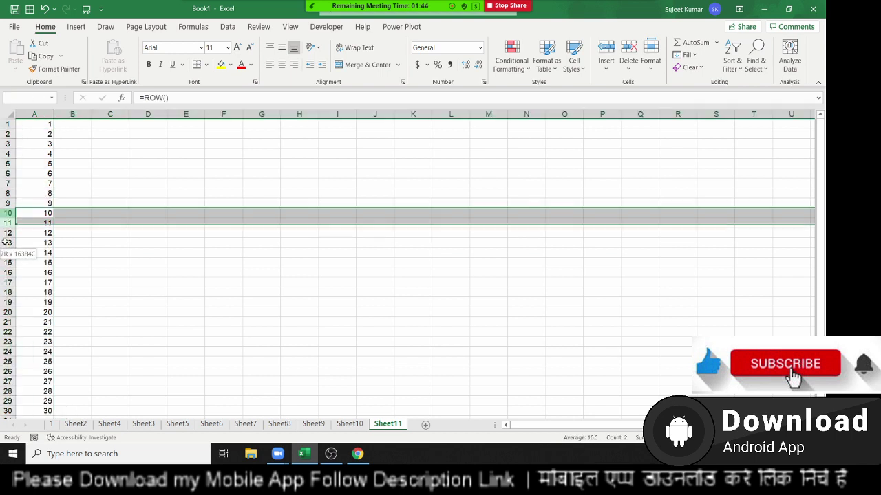
key(ctrl+minus)
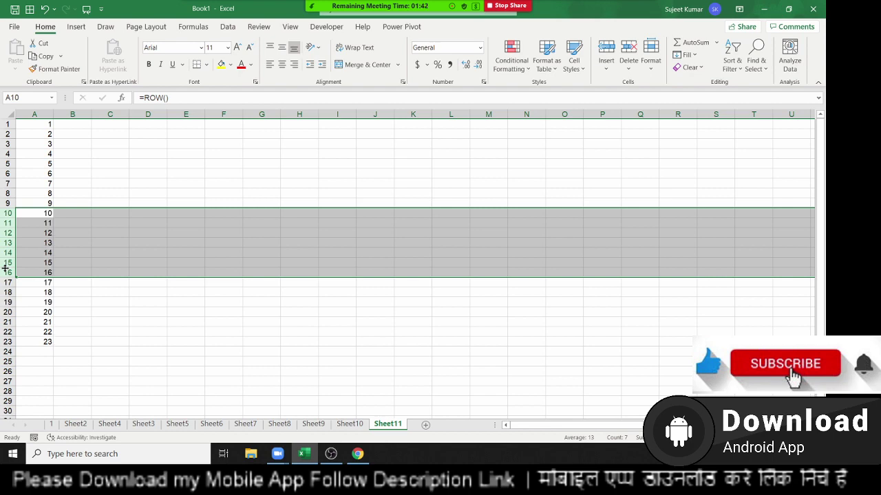
click(41, 284)
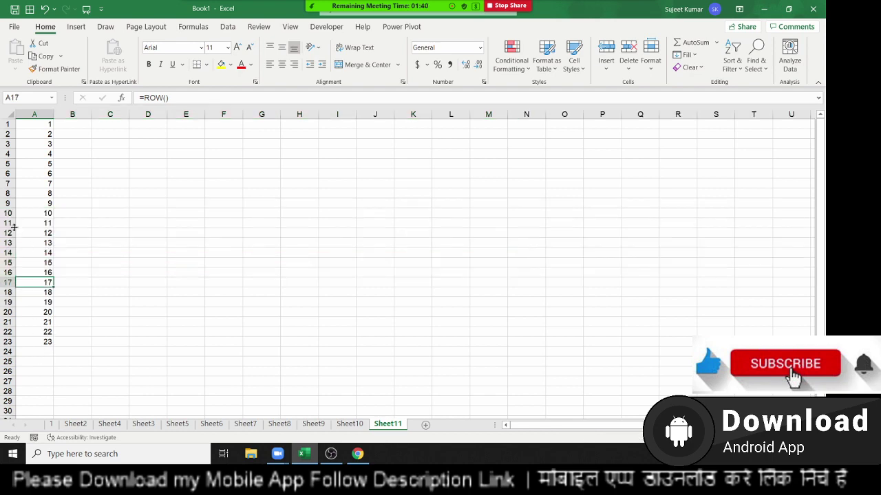
drag(5, 218, 8, 239)
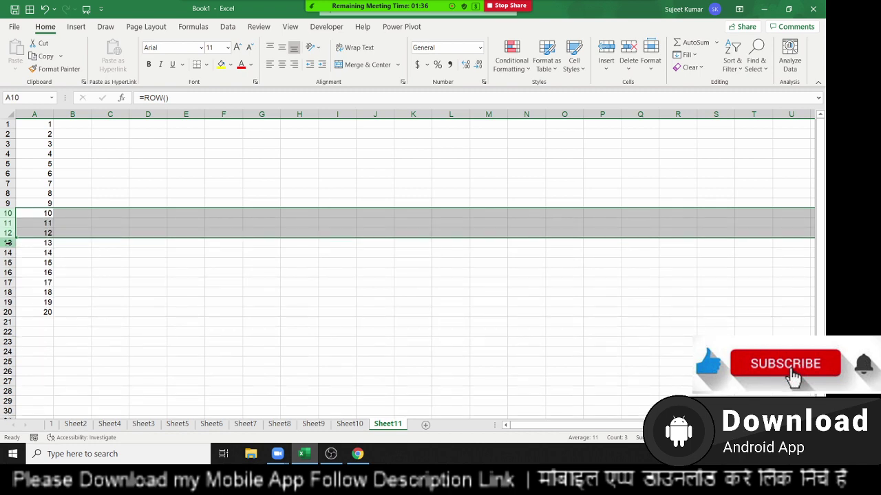
drag(42, 142, 45, 253)
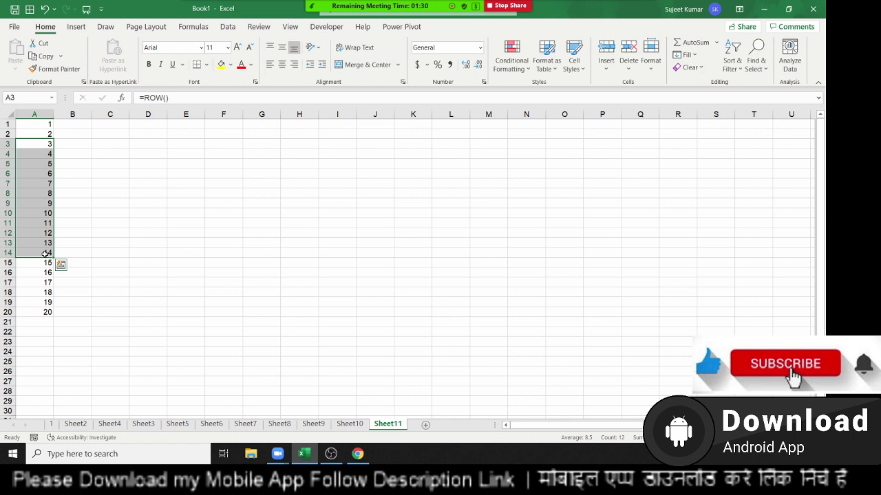
- Type the heading Sr in E9 and enter =ROW() in E10
click(178, 201)
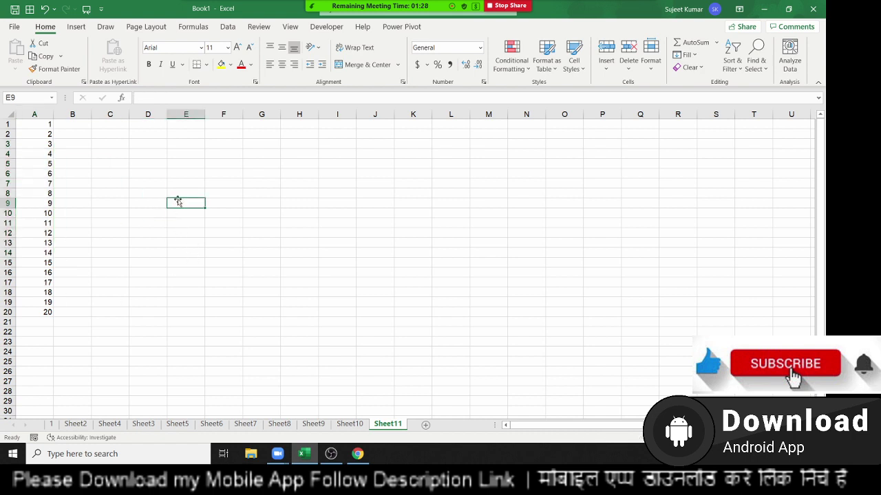
text(Sr)
key(Return)
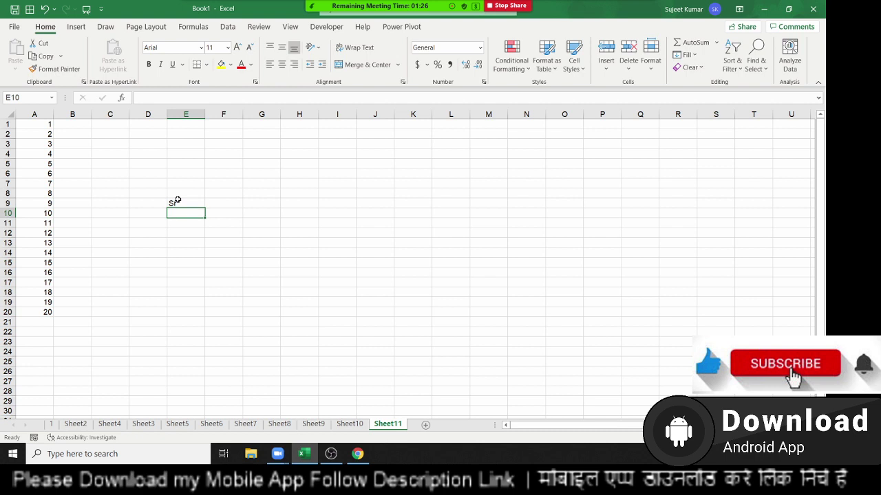
text(=ROMAN()
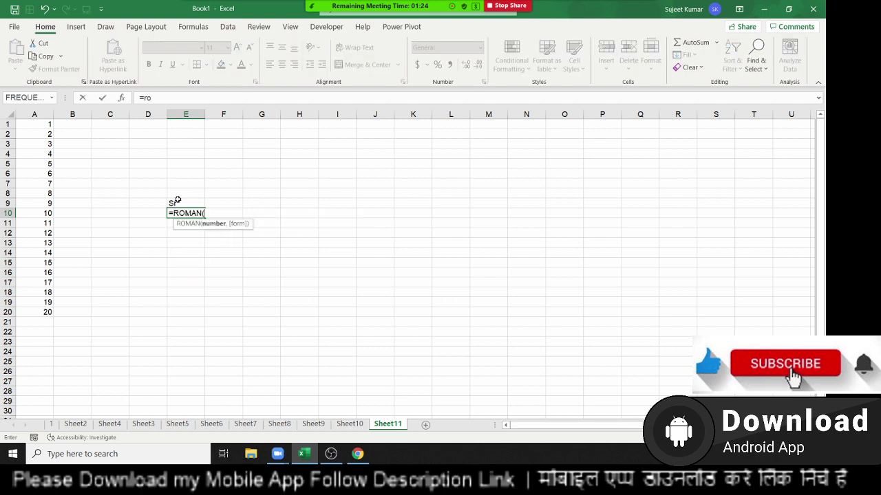
key(BackSpace)
key(BackSpace)
key(BackSpace)
key(BackSpace)
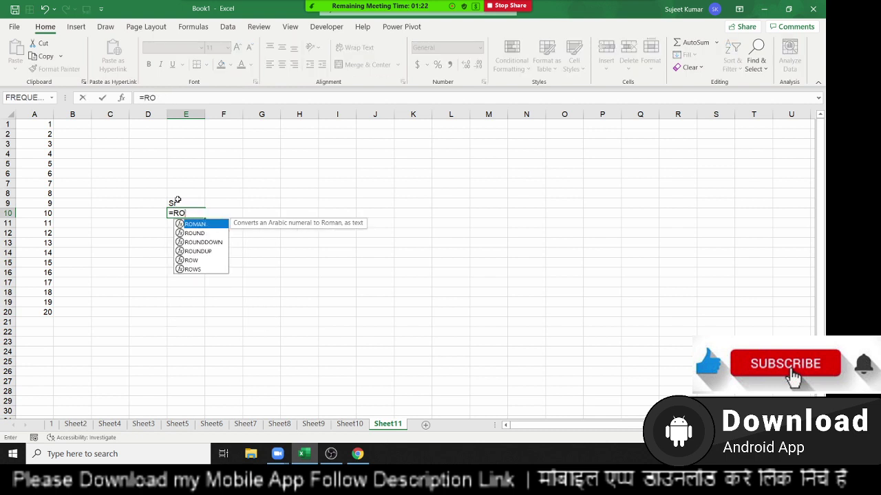
text(W()
key(Return)
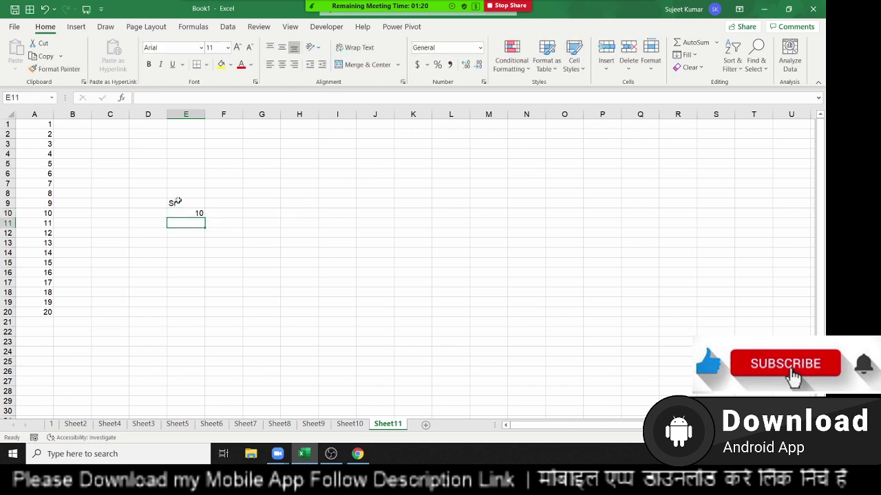
- Change E10 to =ROW()-9 and fill it down to E25 for serials 1–16
double_click(189, 213)
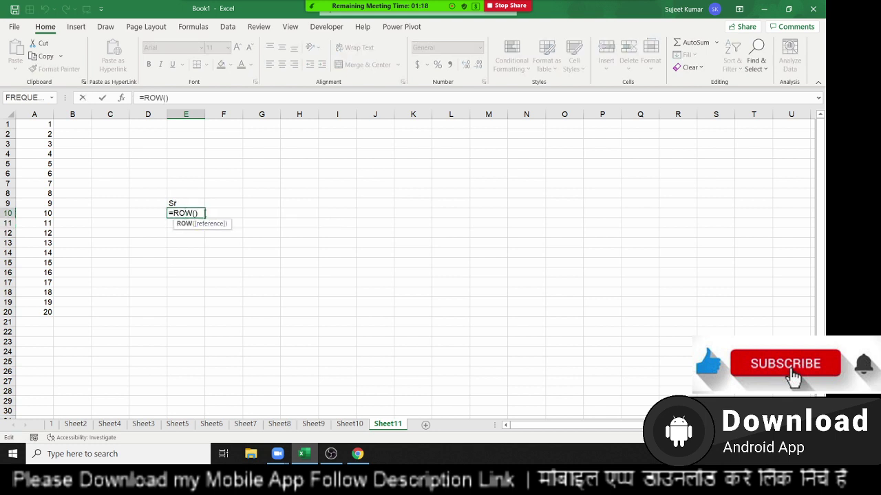
click(204, 214)
text(9)
key(Return)
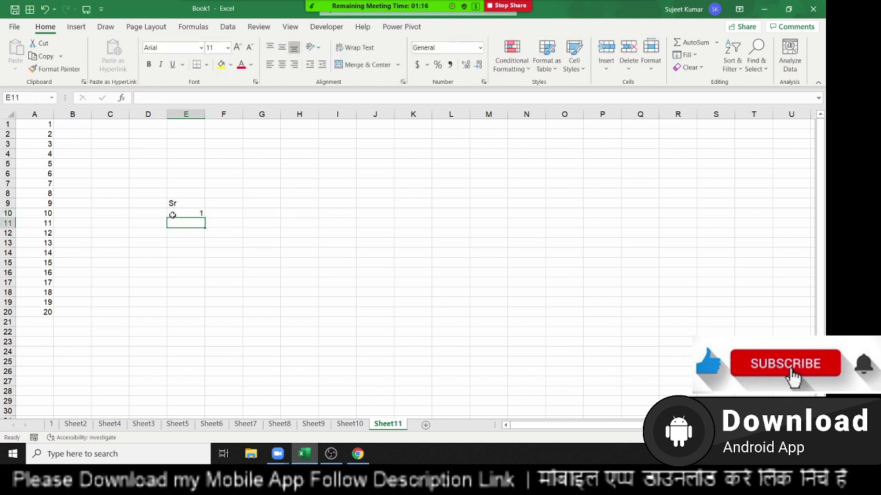
drag(190, 214, 190, 360)
key(ctrl+d)
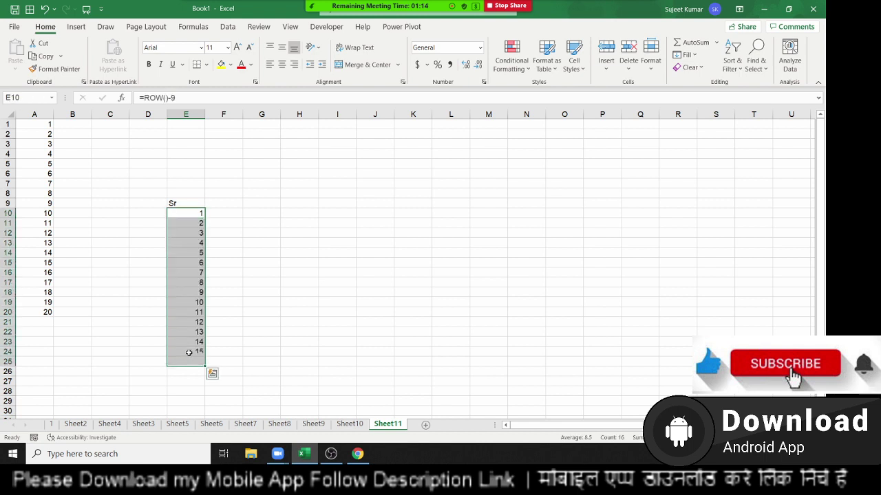
click(390, 322)
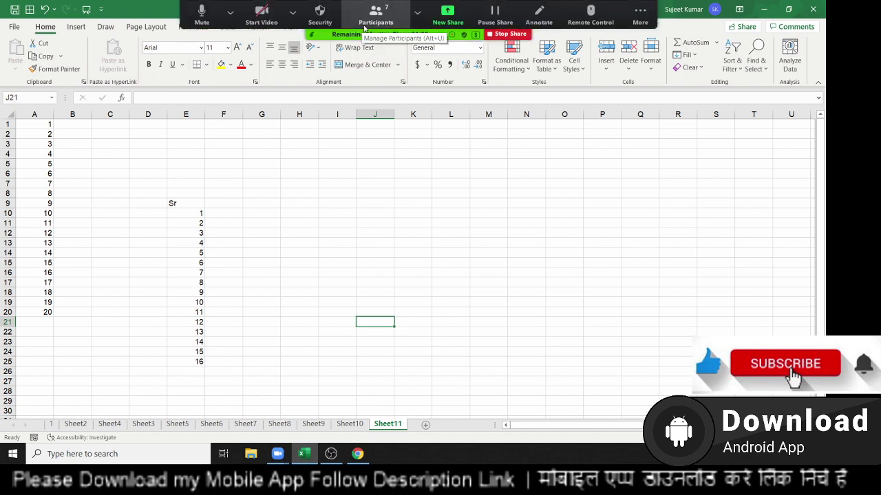
click(374, 19)
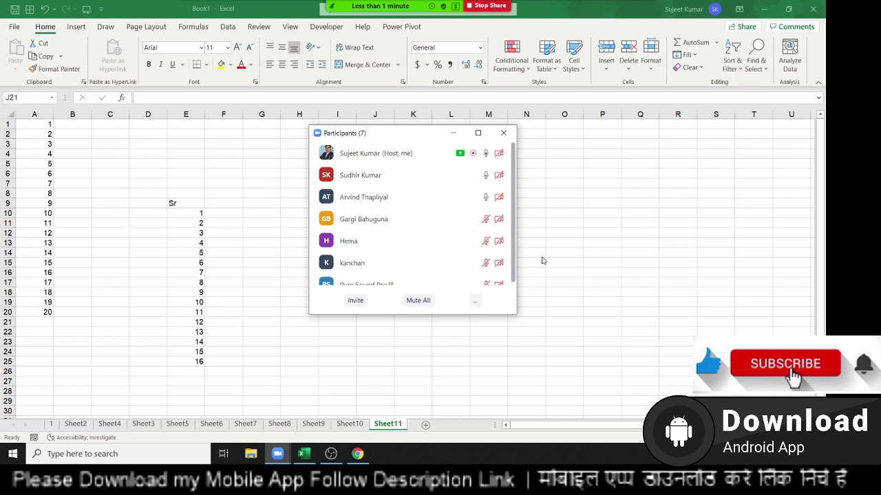
key(alt+u)
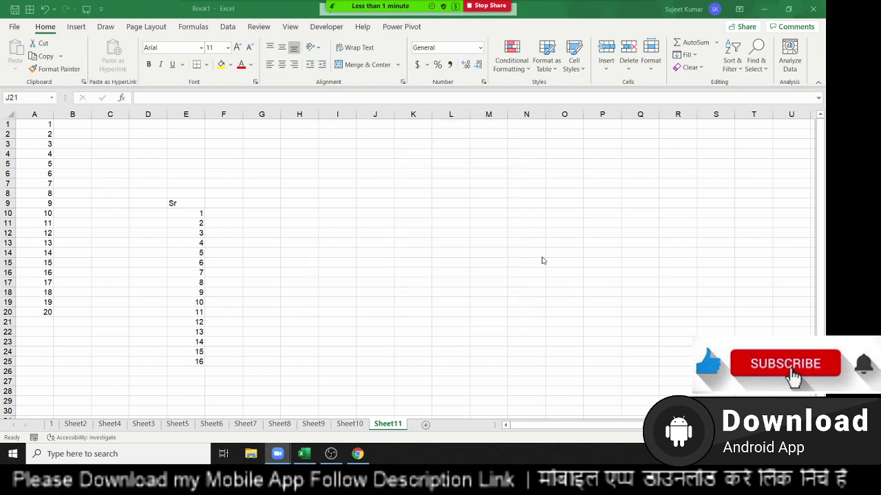